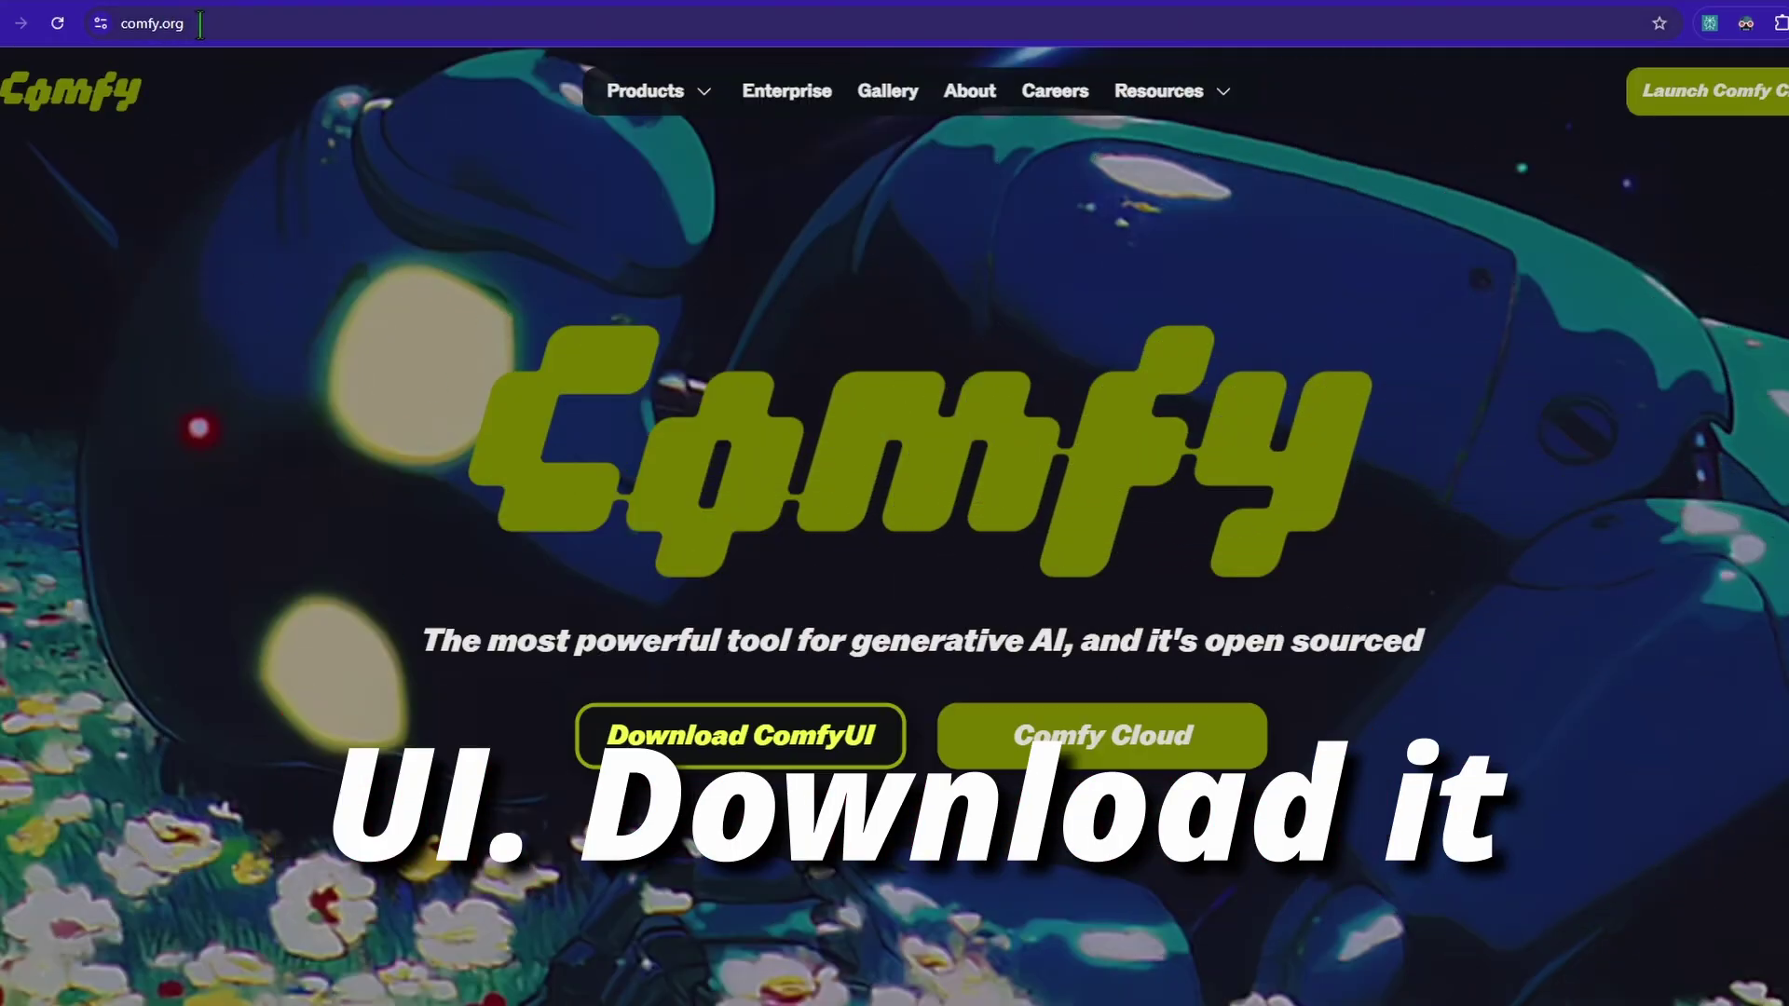
Open the ComfyUI download from the Comfy website's home page.
click(738, 736)
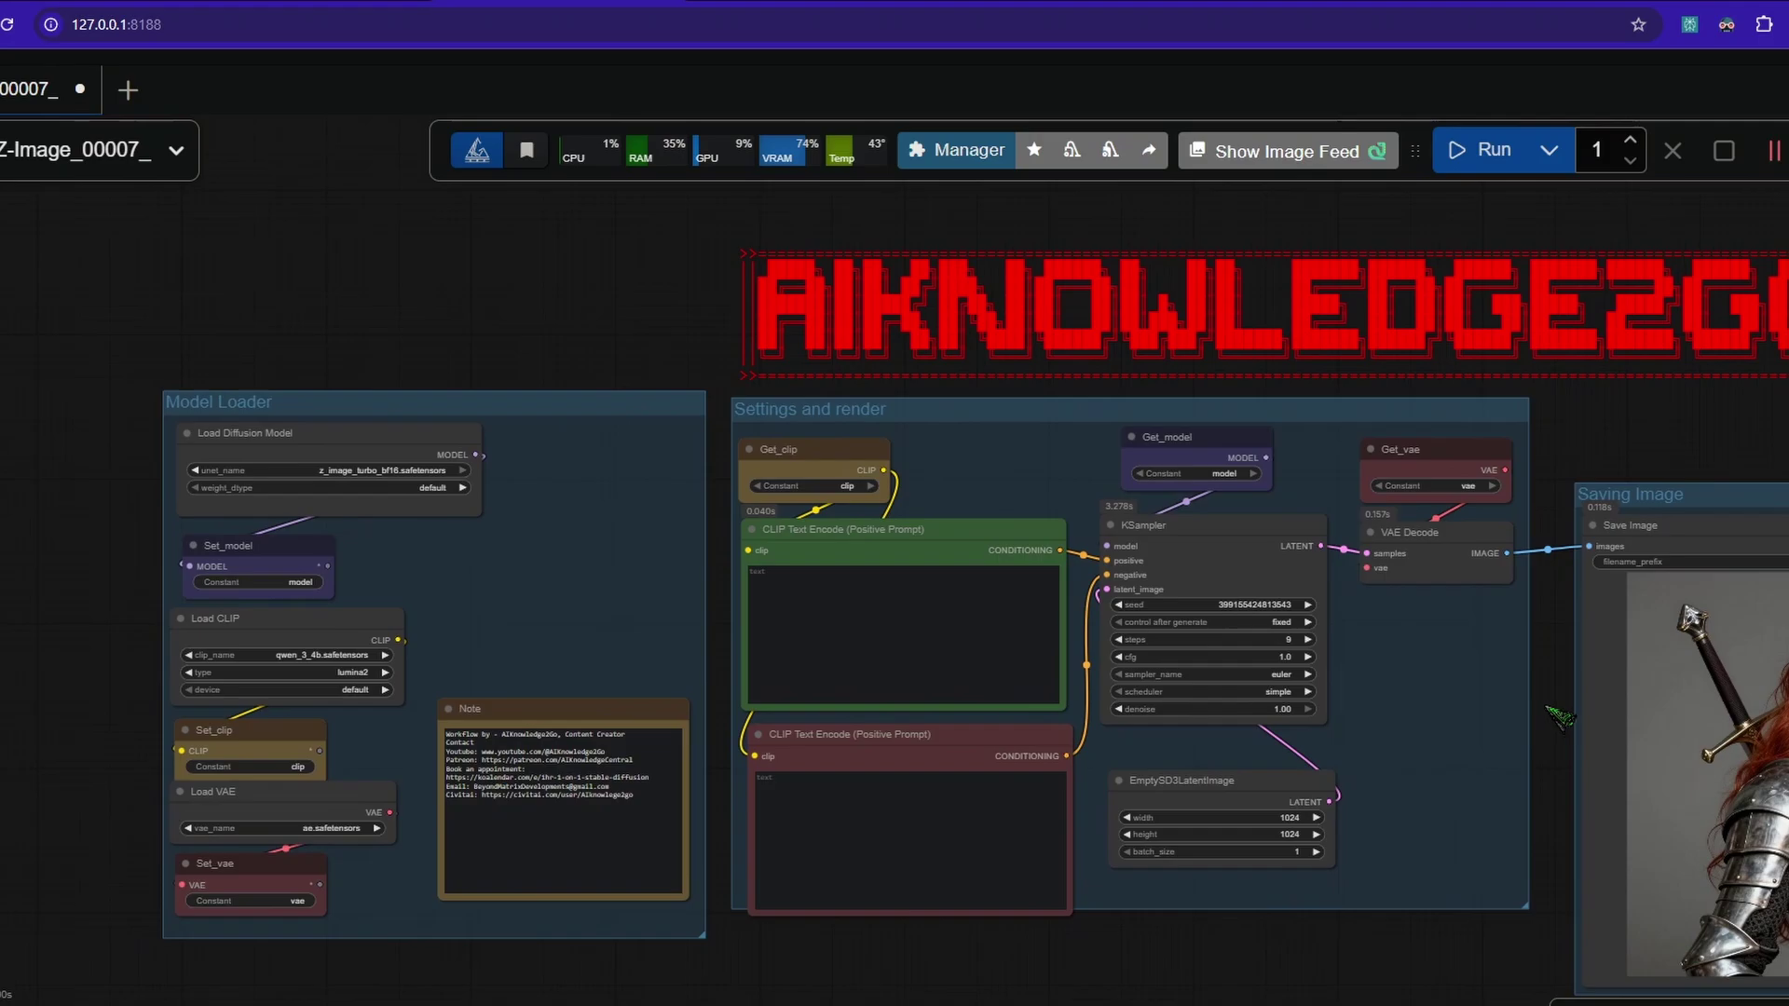
Choose z_image_turbo_bf16.safetensors as the unet_name of the Load Diffusion Model node in the Model Loader group.
scroll(1558, 717, down, 8)
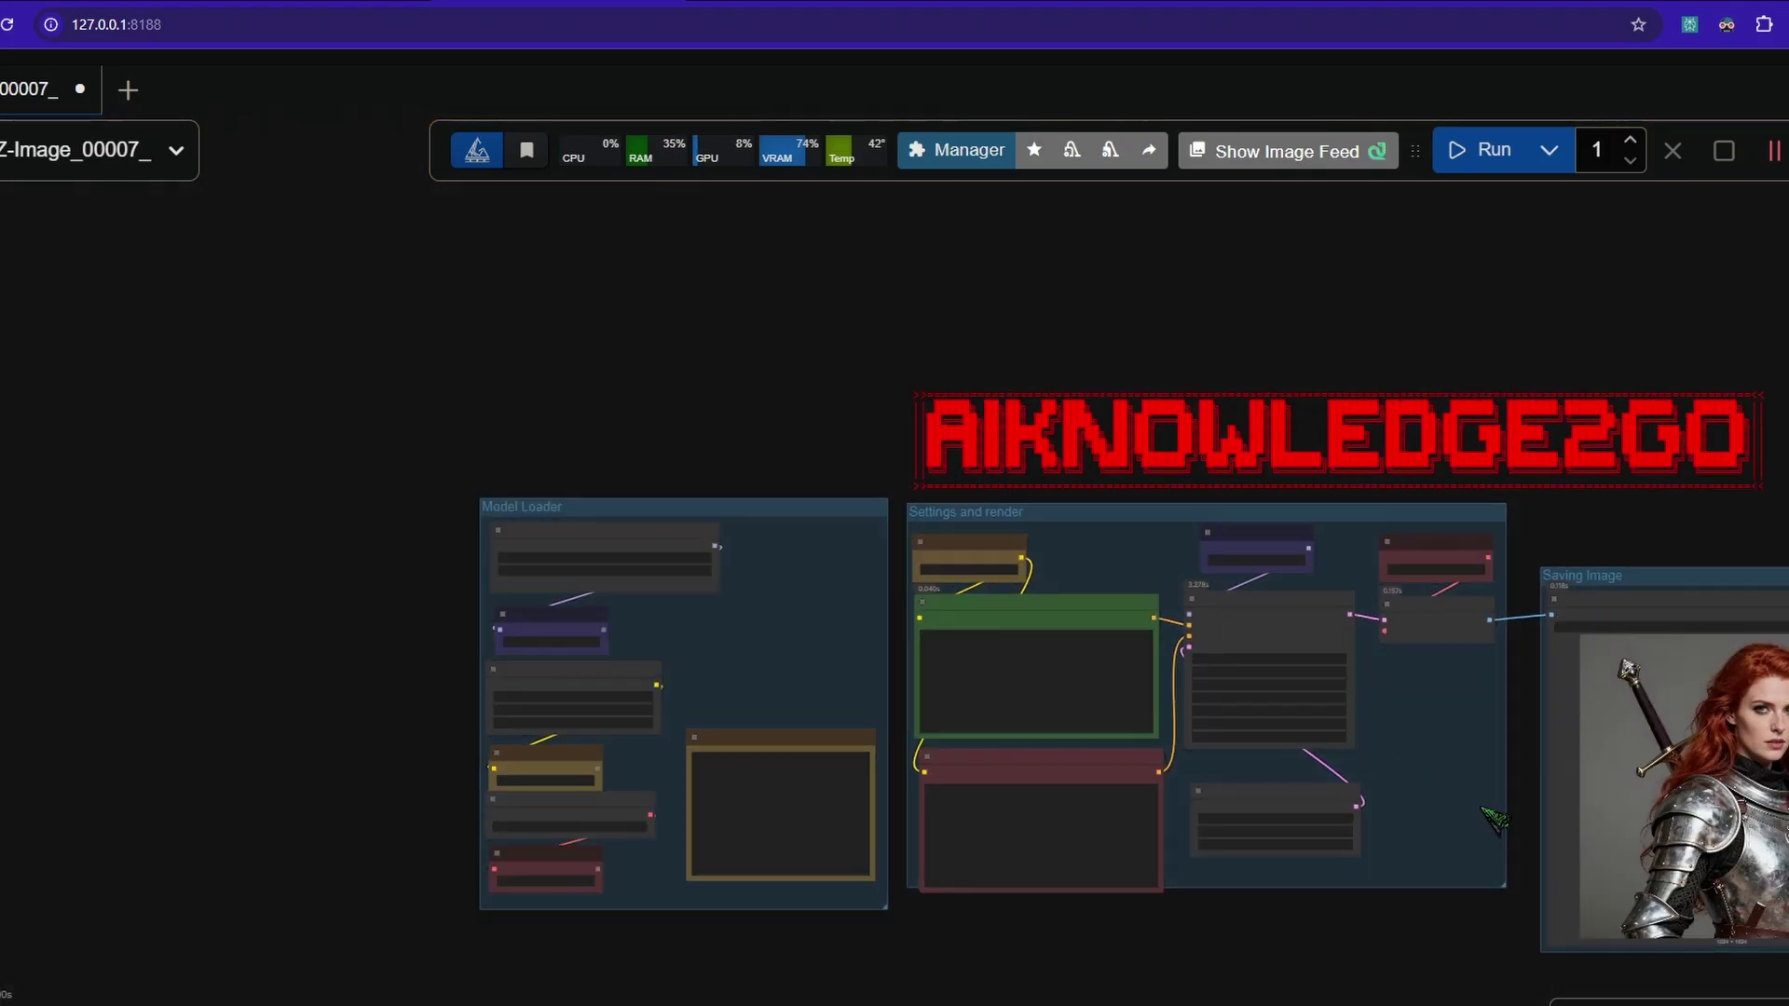
drag(1496, 820, 1071, 742)
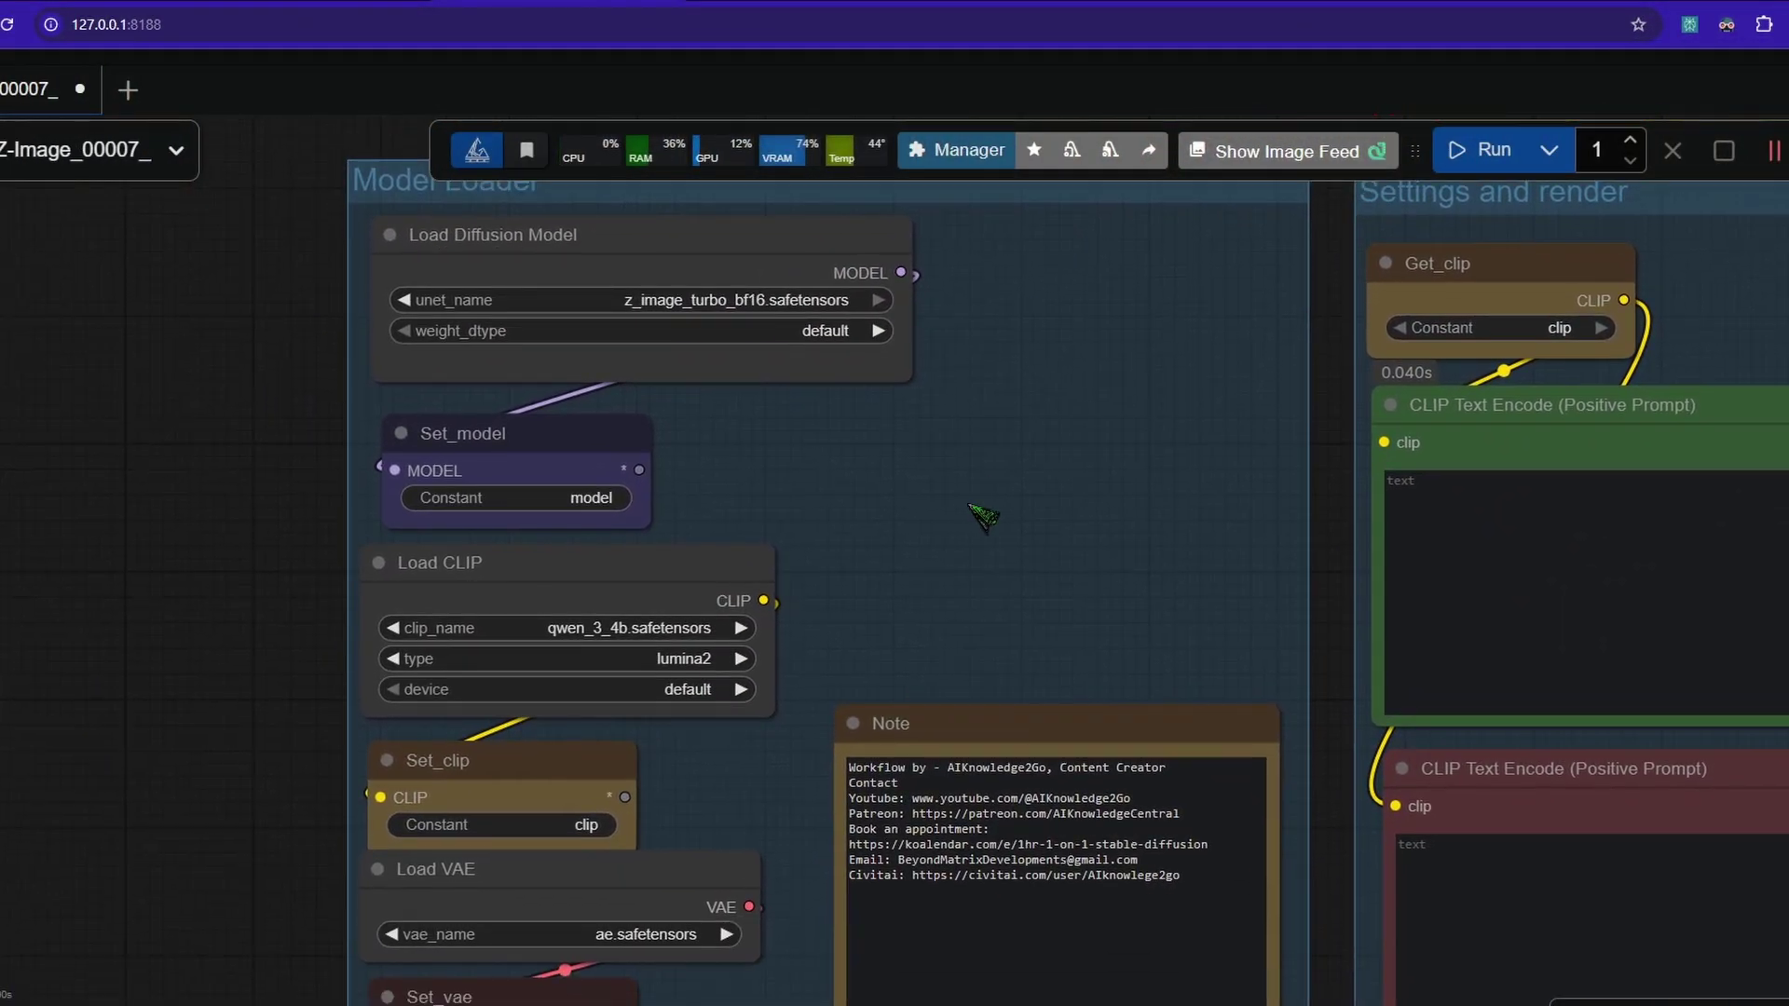
scroll(969, 506, up, 1)
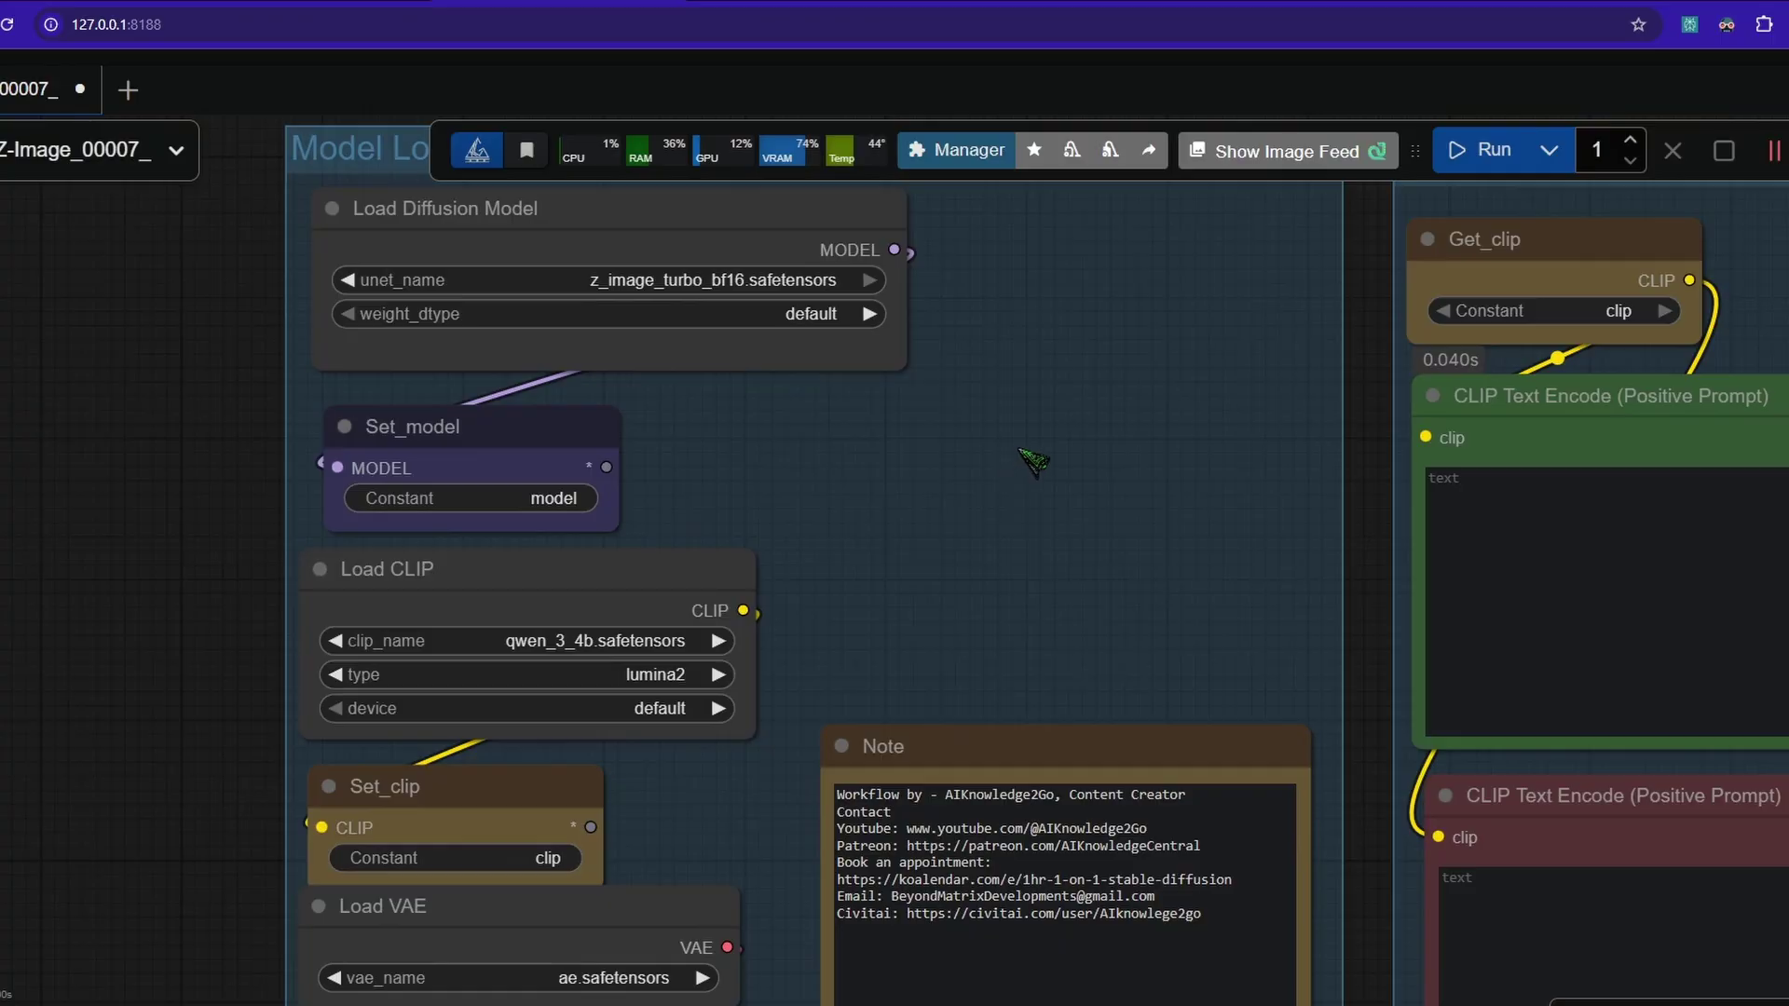
drag(1202, 313, 1466, 385)
scroll(1314, 326, up, 3)
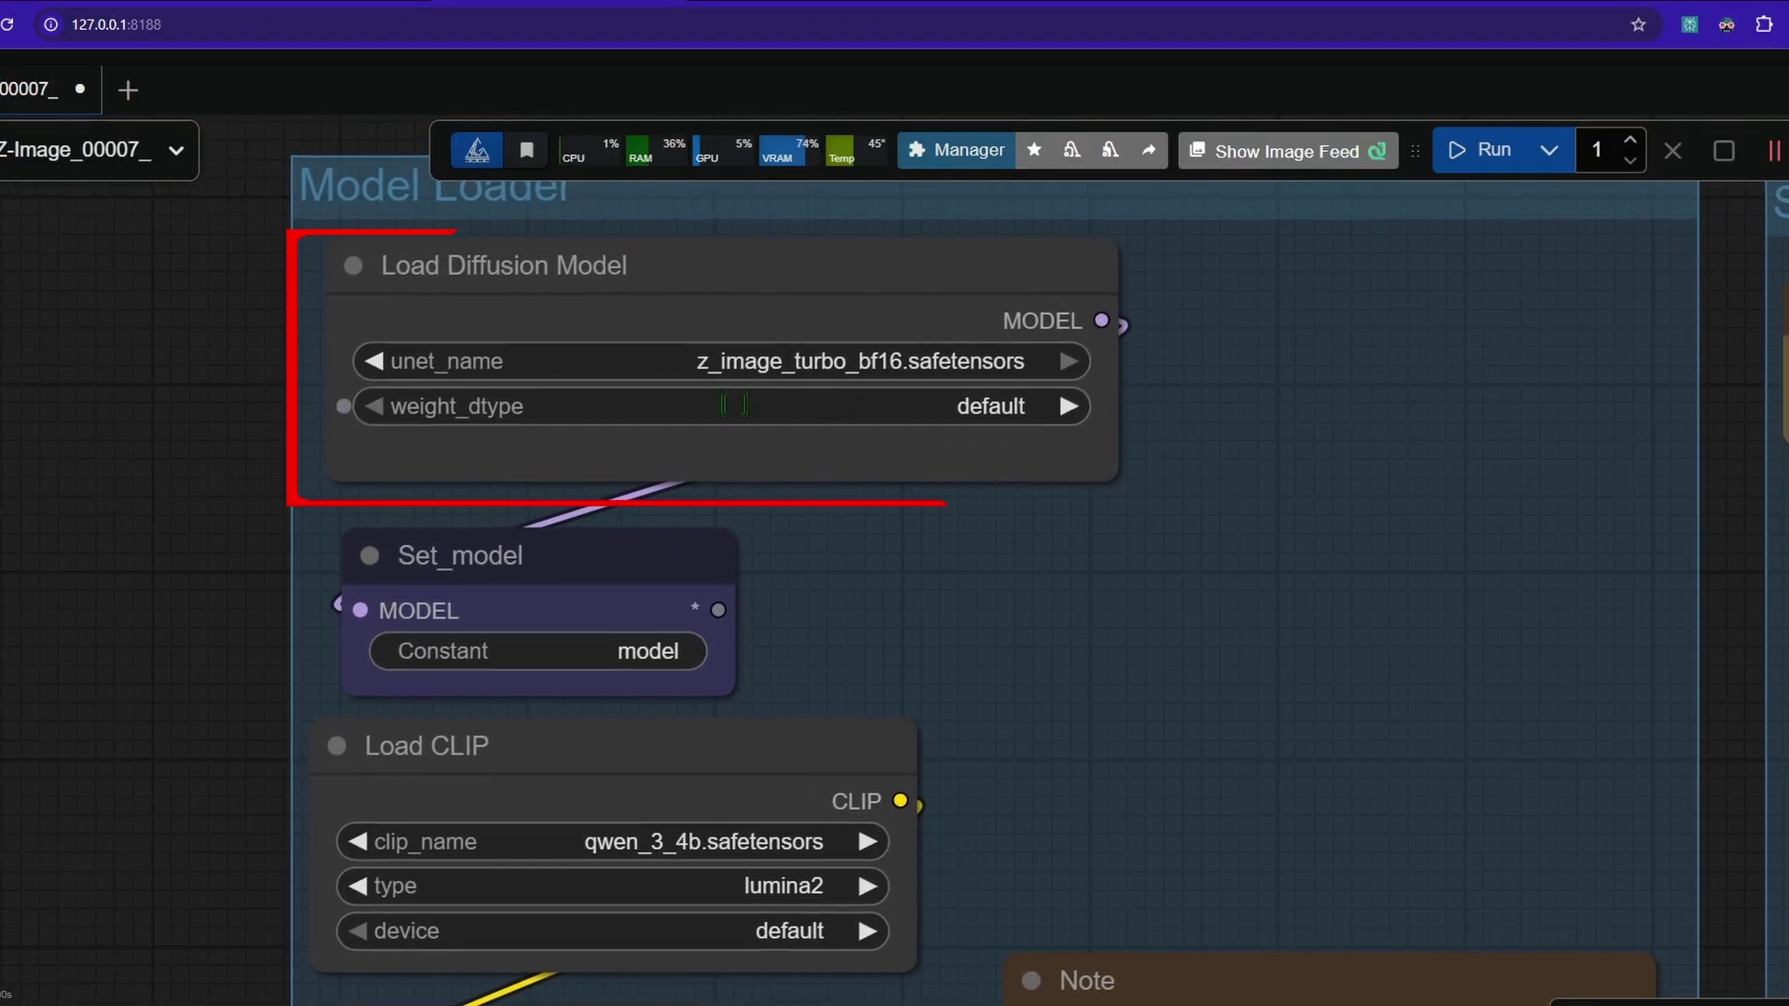
click(822, 358)
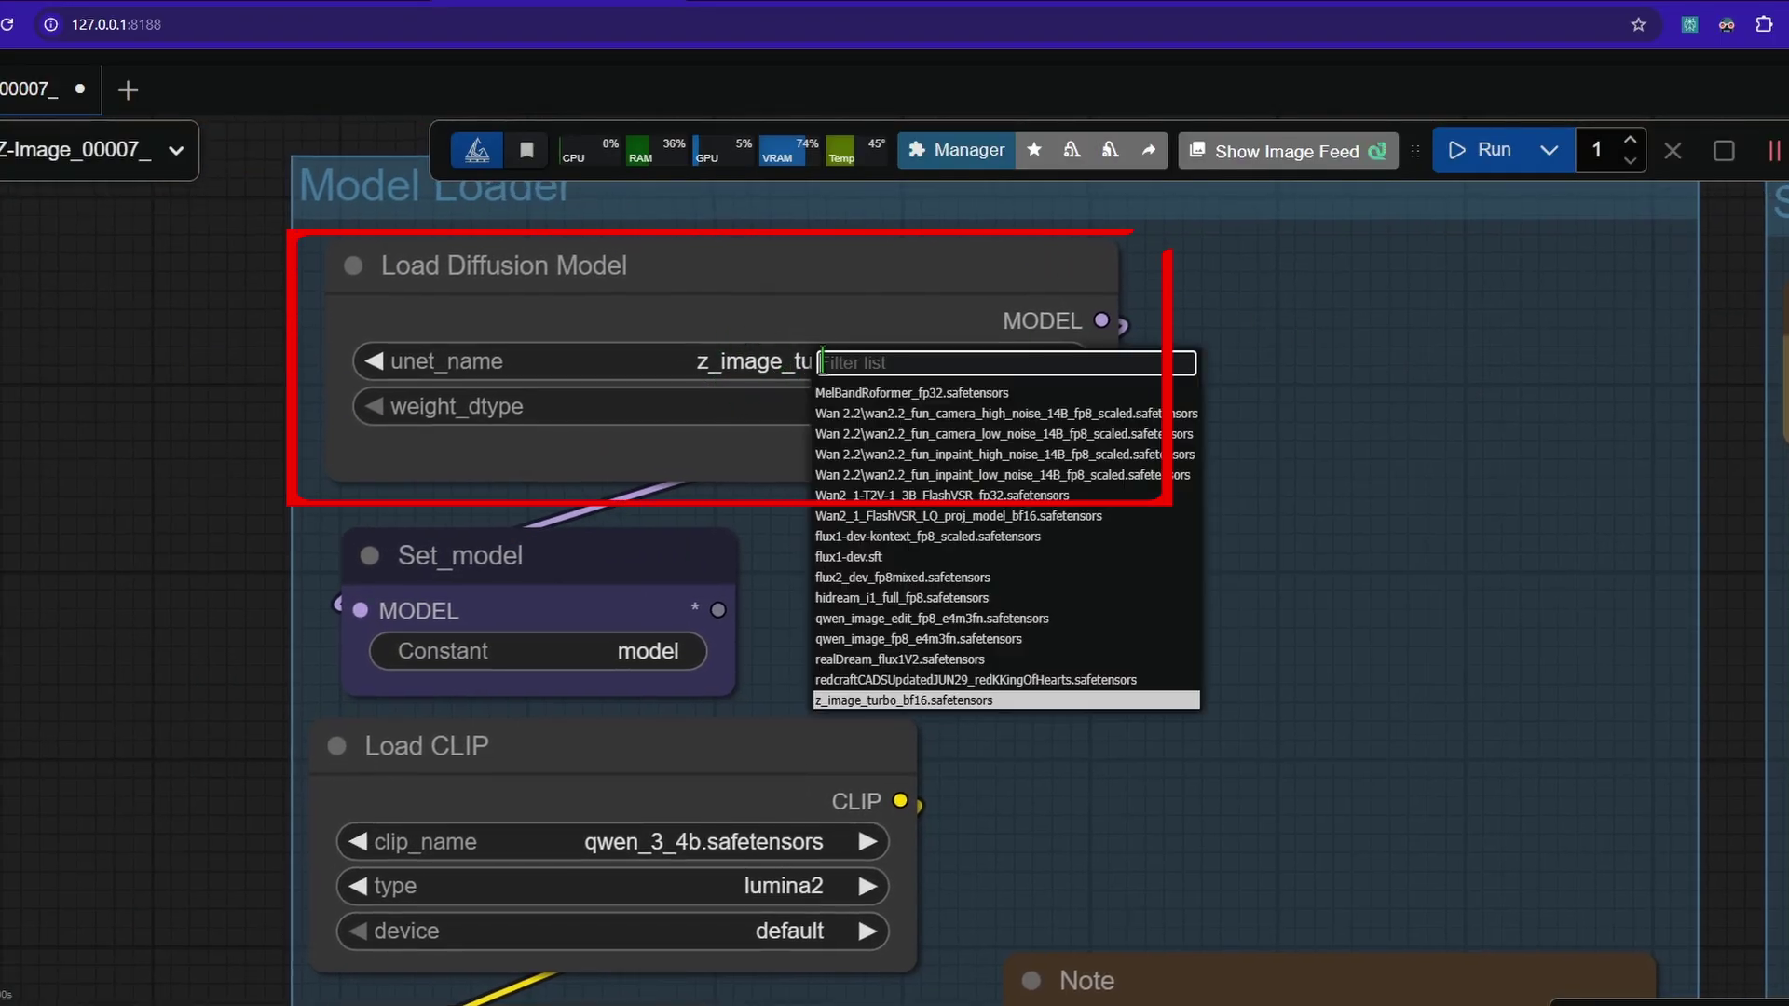
click(955, 701)
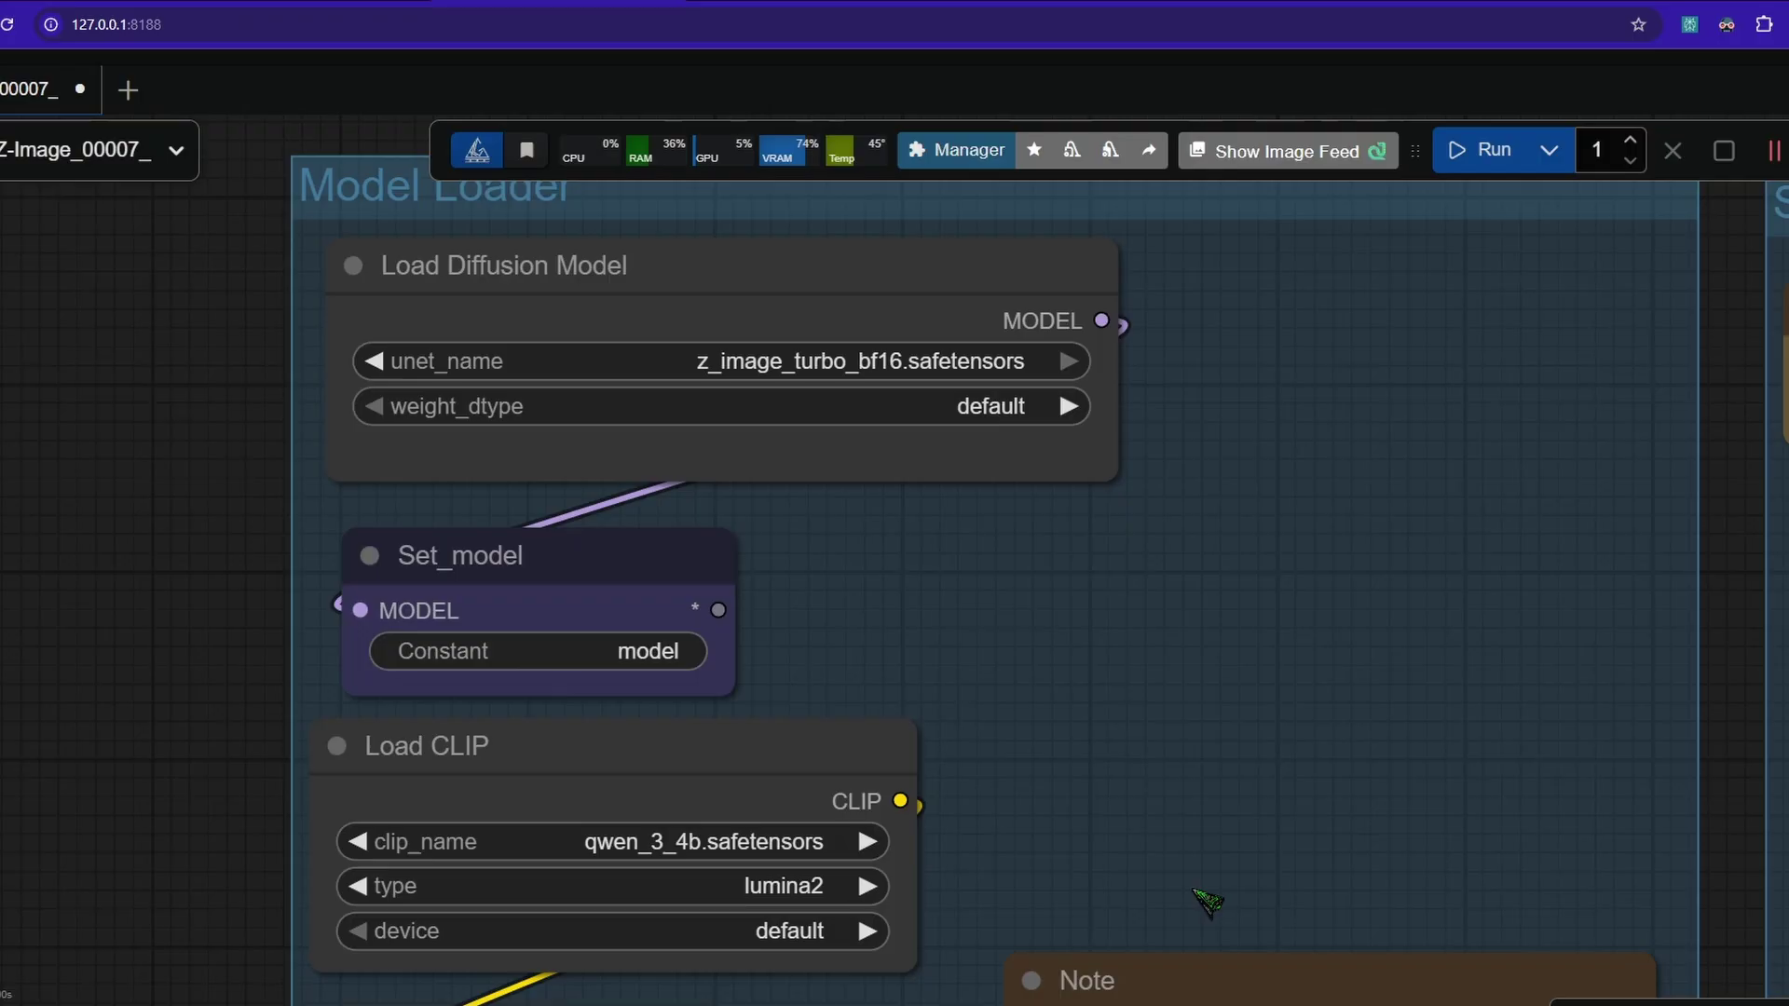
Choose qwen_3_4b.safetensors as the clip_name of the Load CLIP node.
scroll(1075, 459, down, 5)
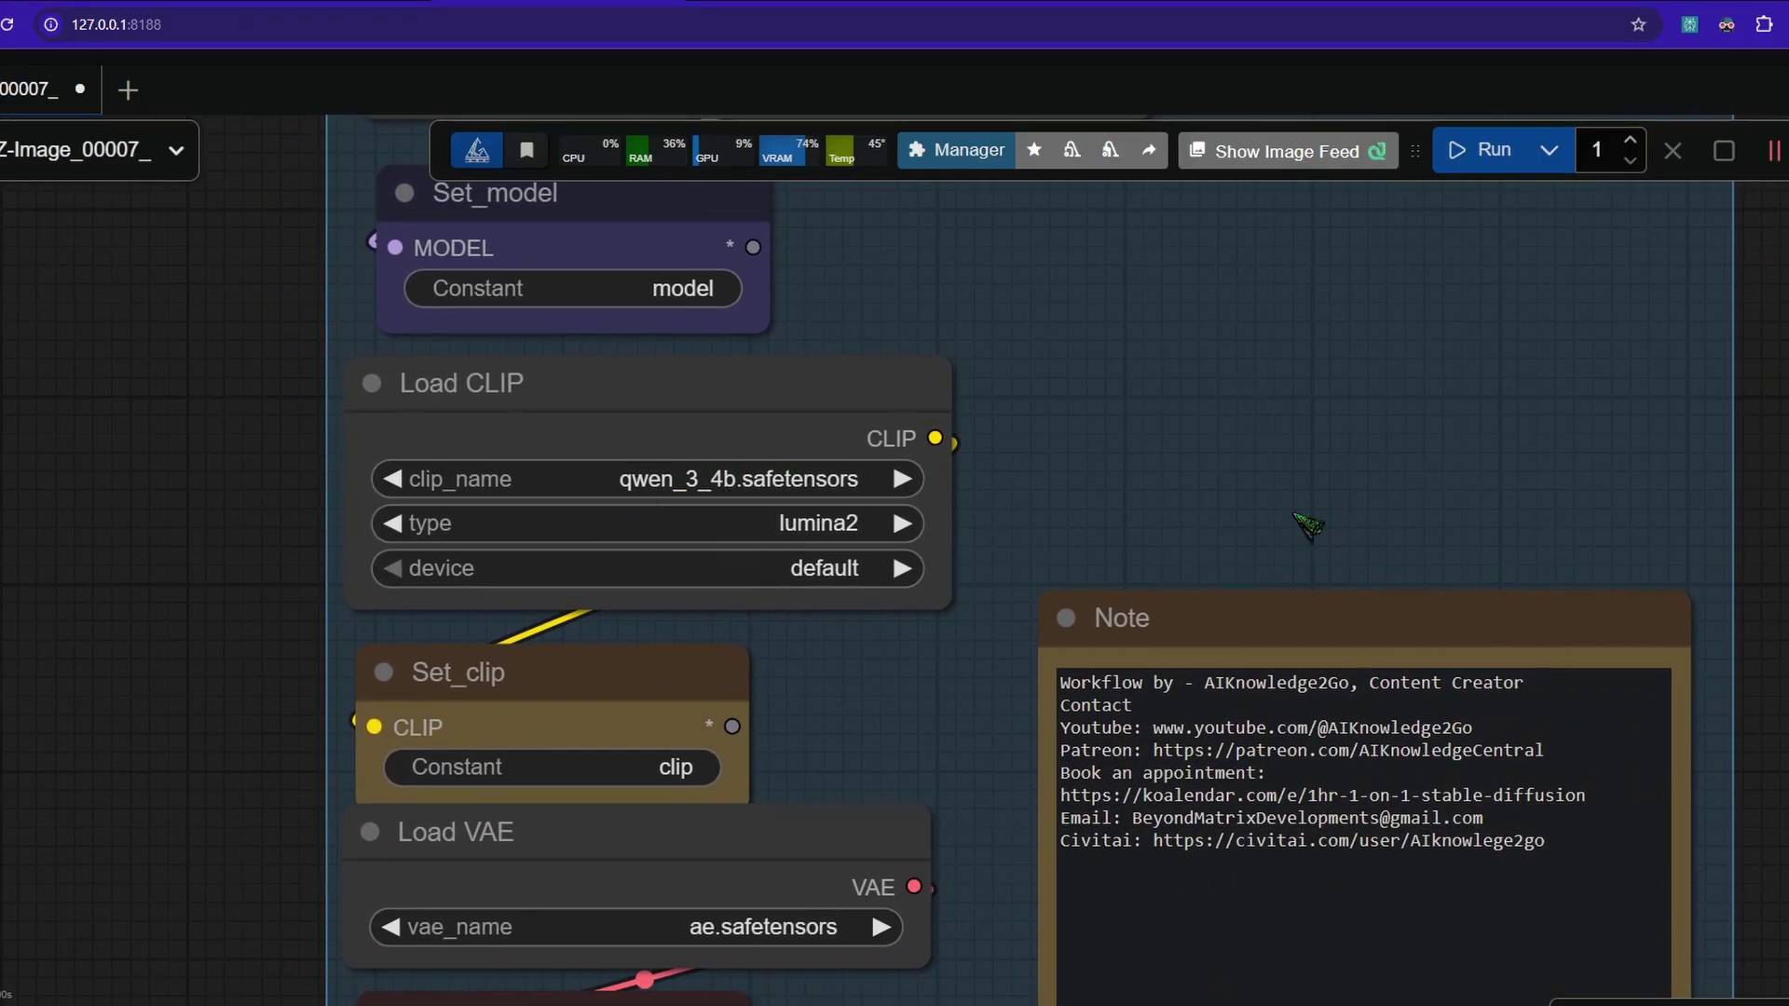
drag(1375, 451, 1334, 434)
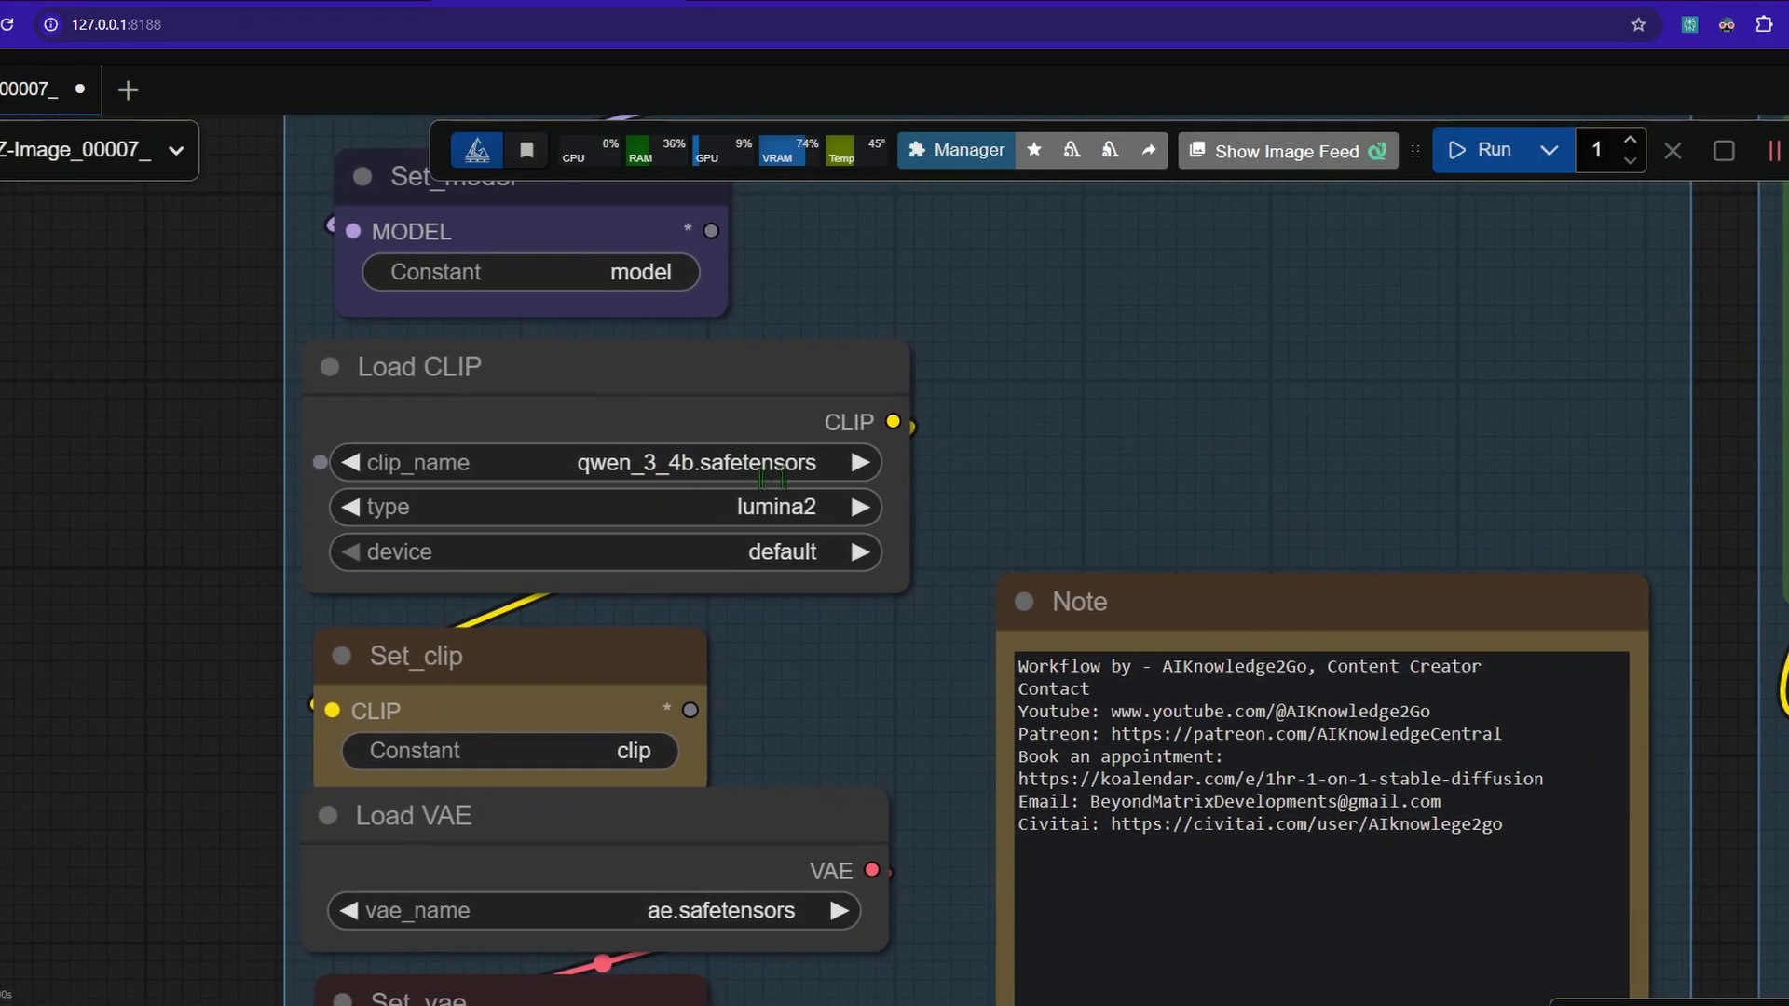
drag(1191, 506, 1176, 466)
scroll(1174, 481, down, 3)
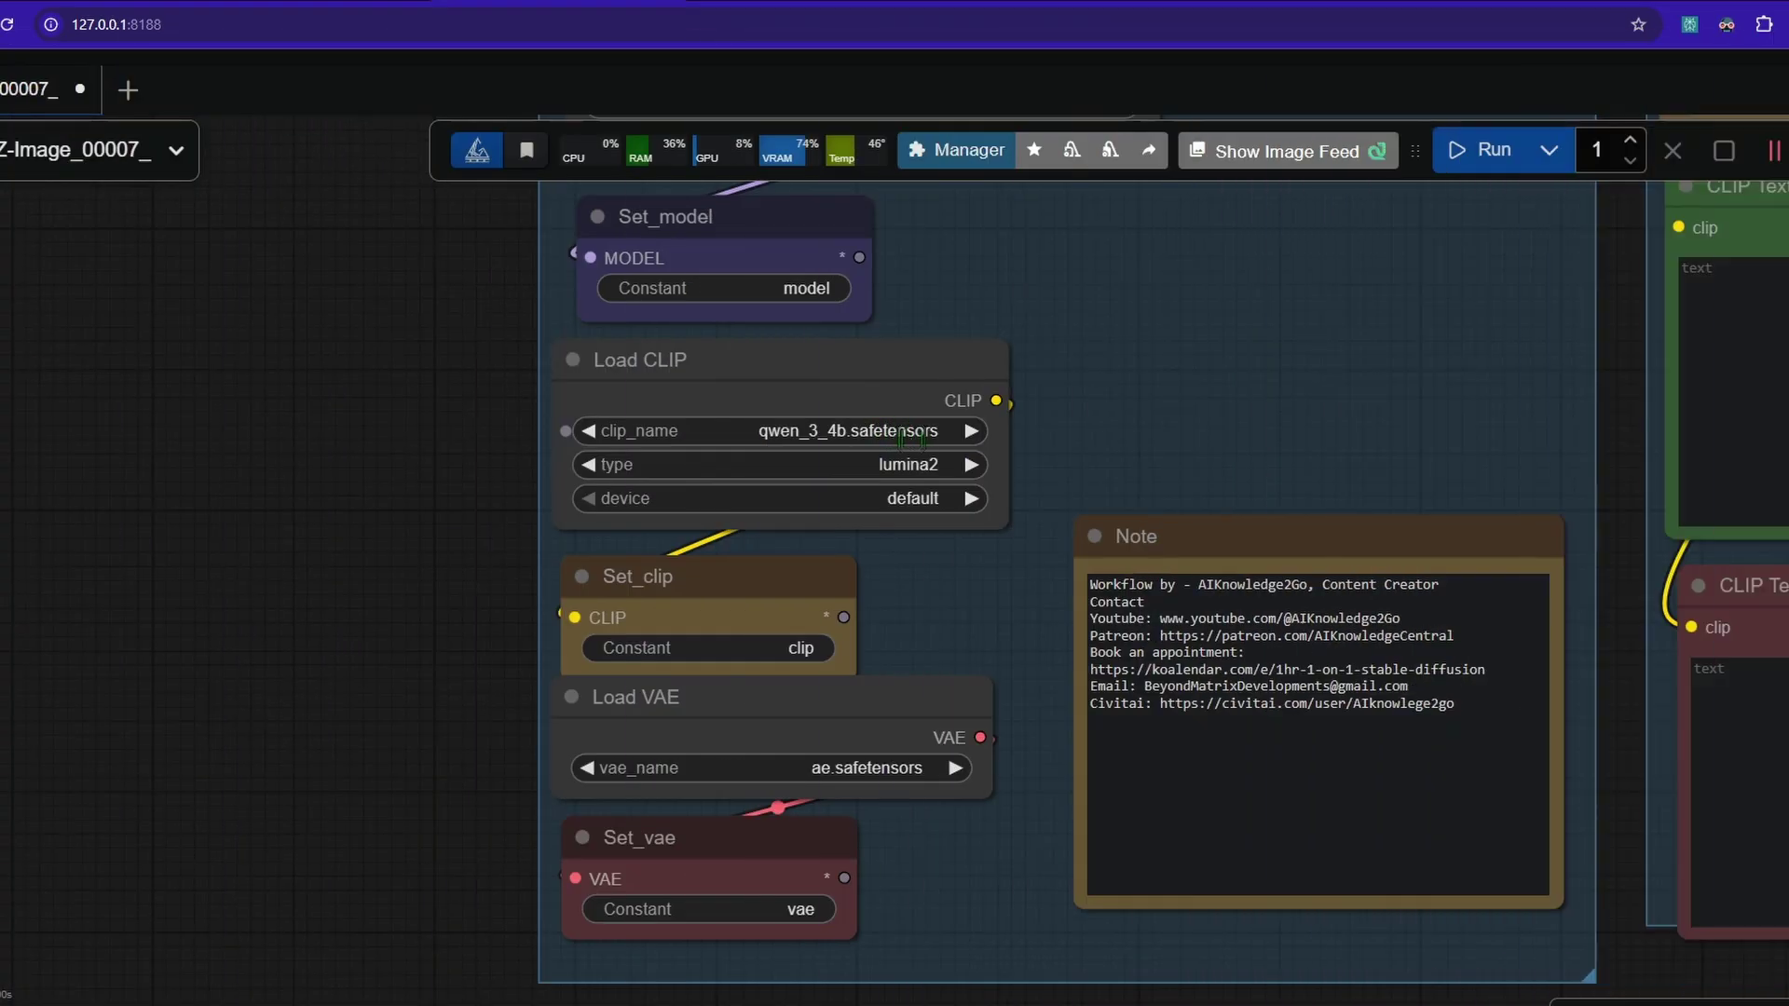
click(918, 433)
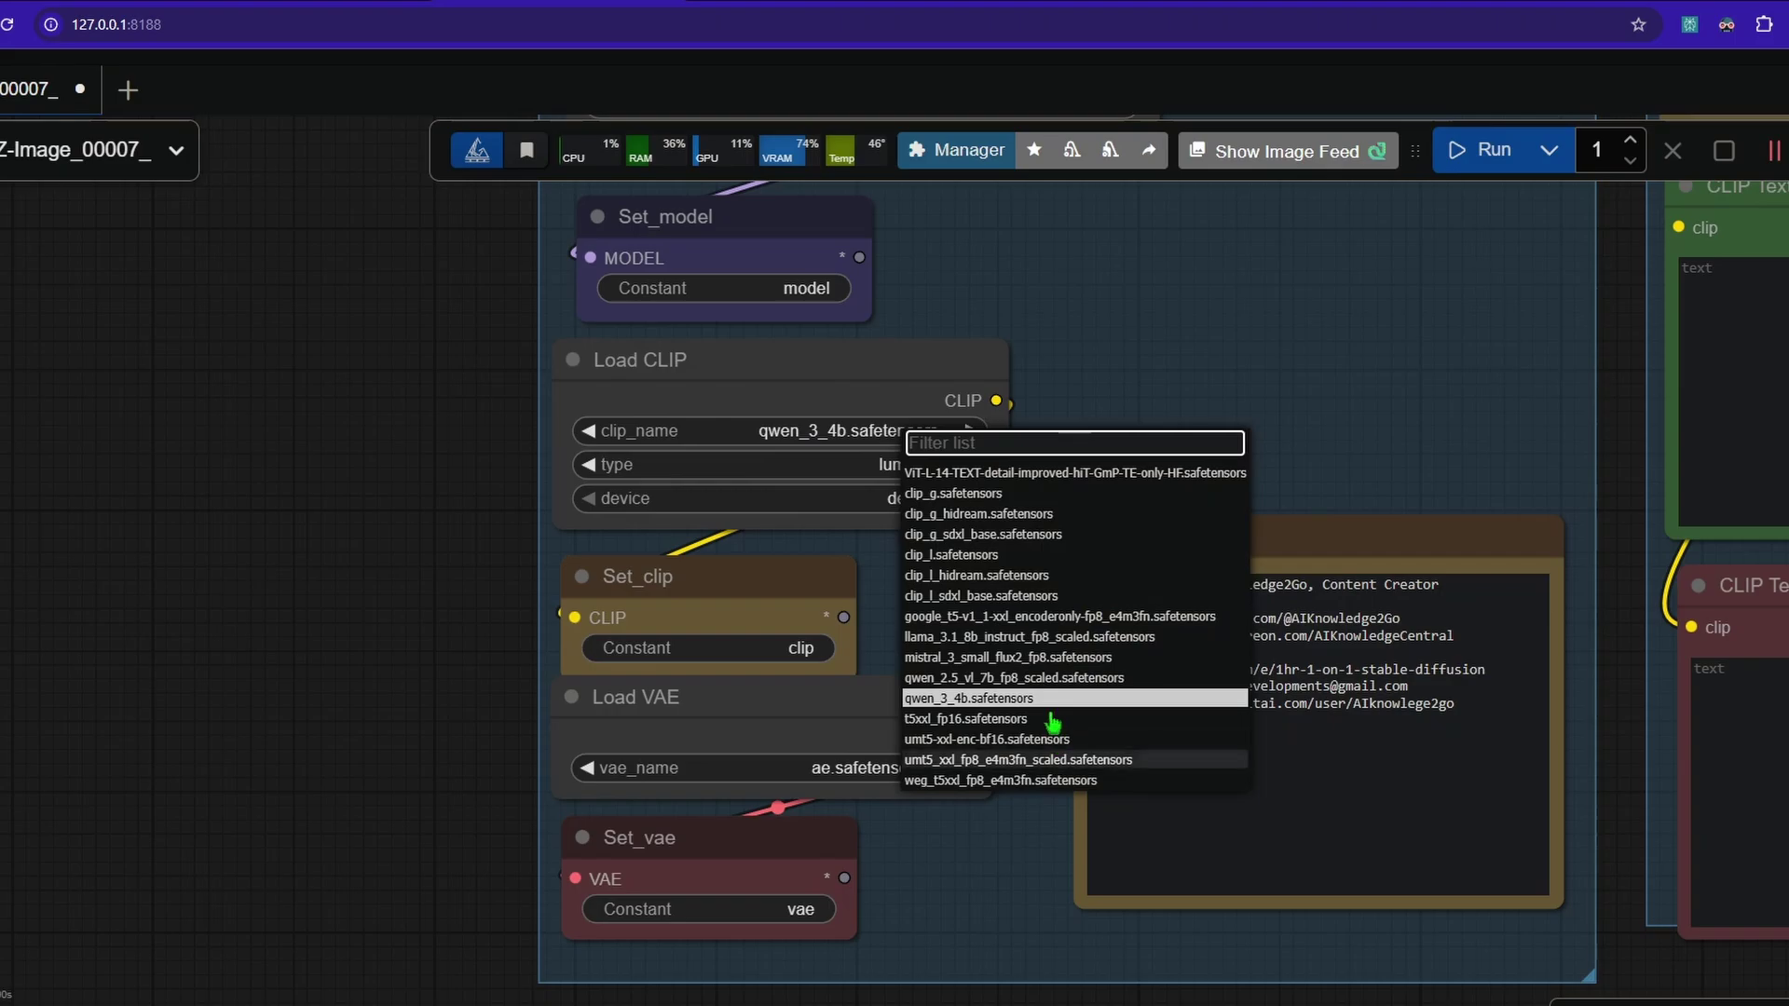
click(1025, 701)
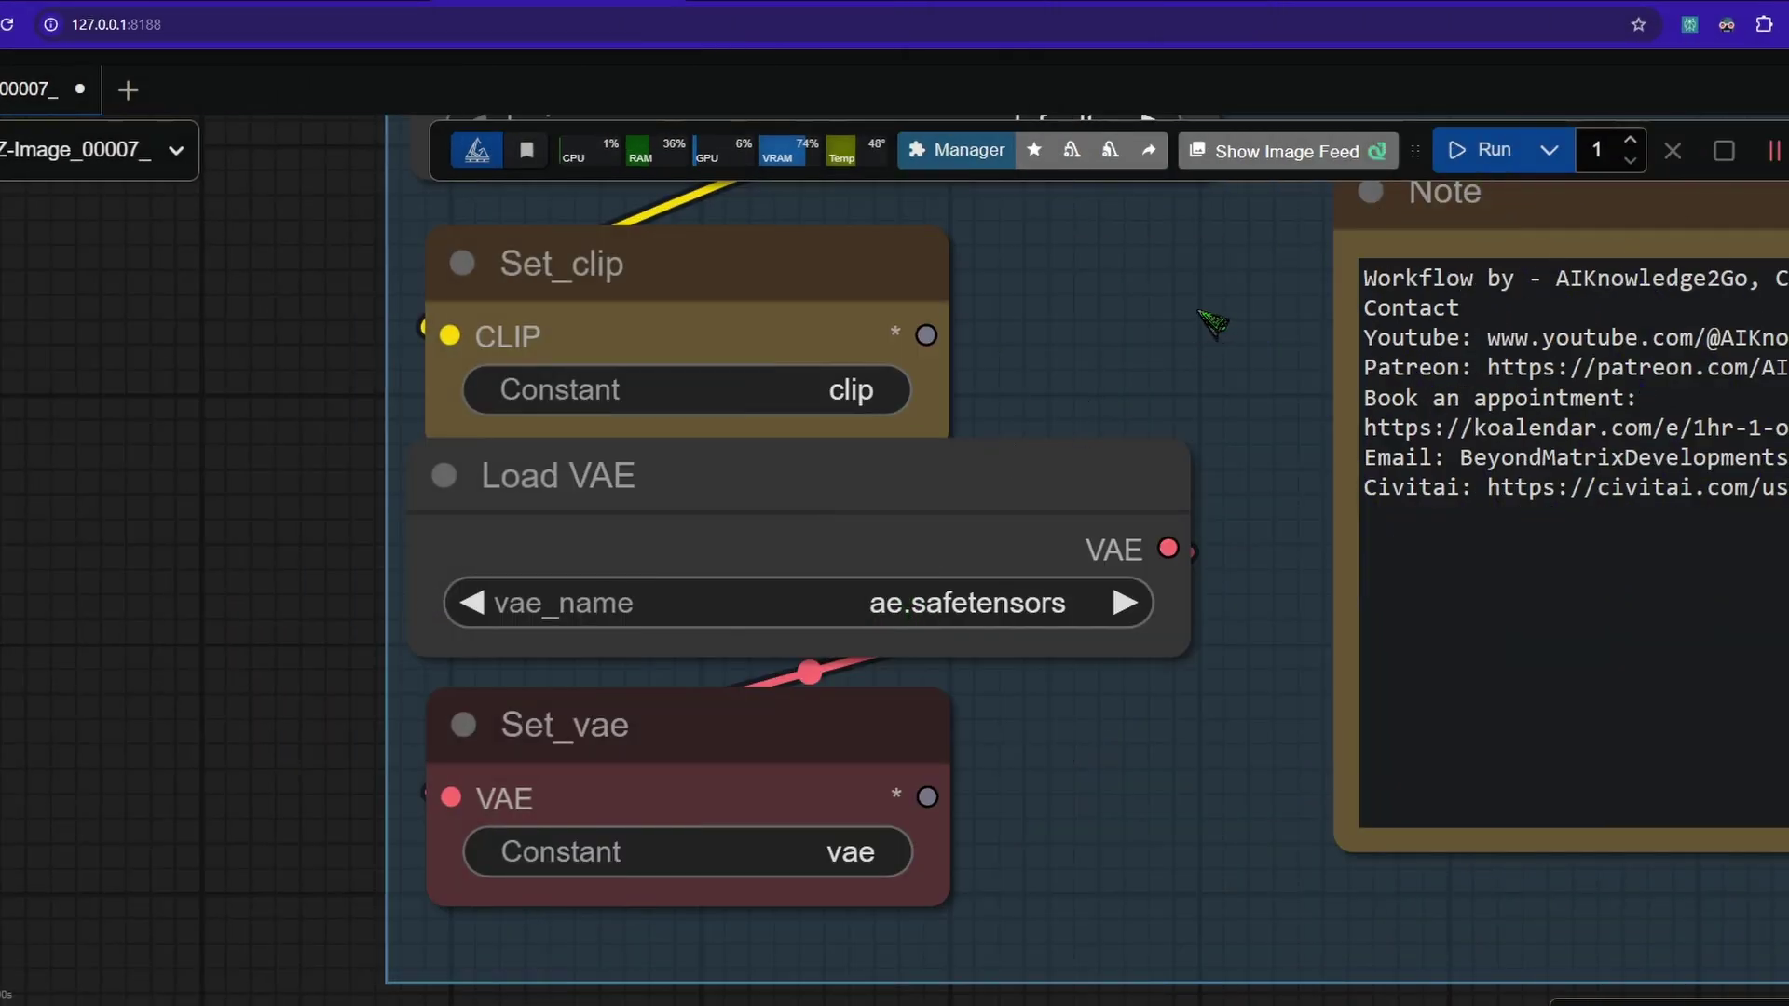
Check the available VAE files in the vae_name list of the Load VAE node, then close the list.
scroll(1212, 324, down, 3)
drag(1133, 444, 1095, 482)
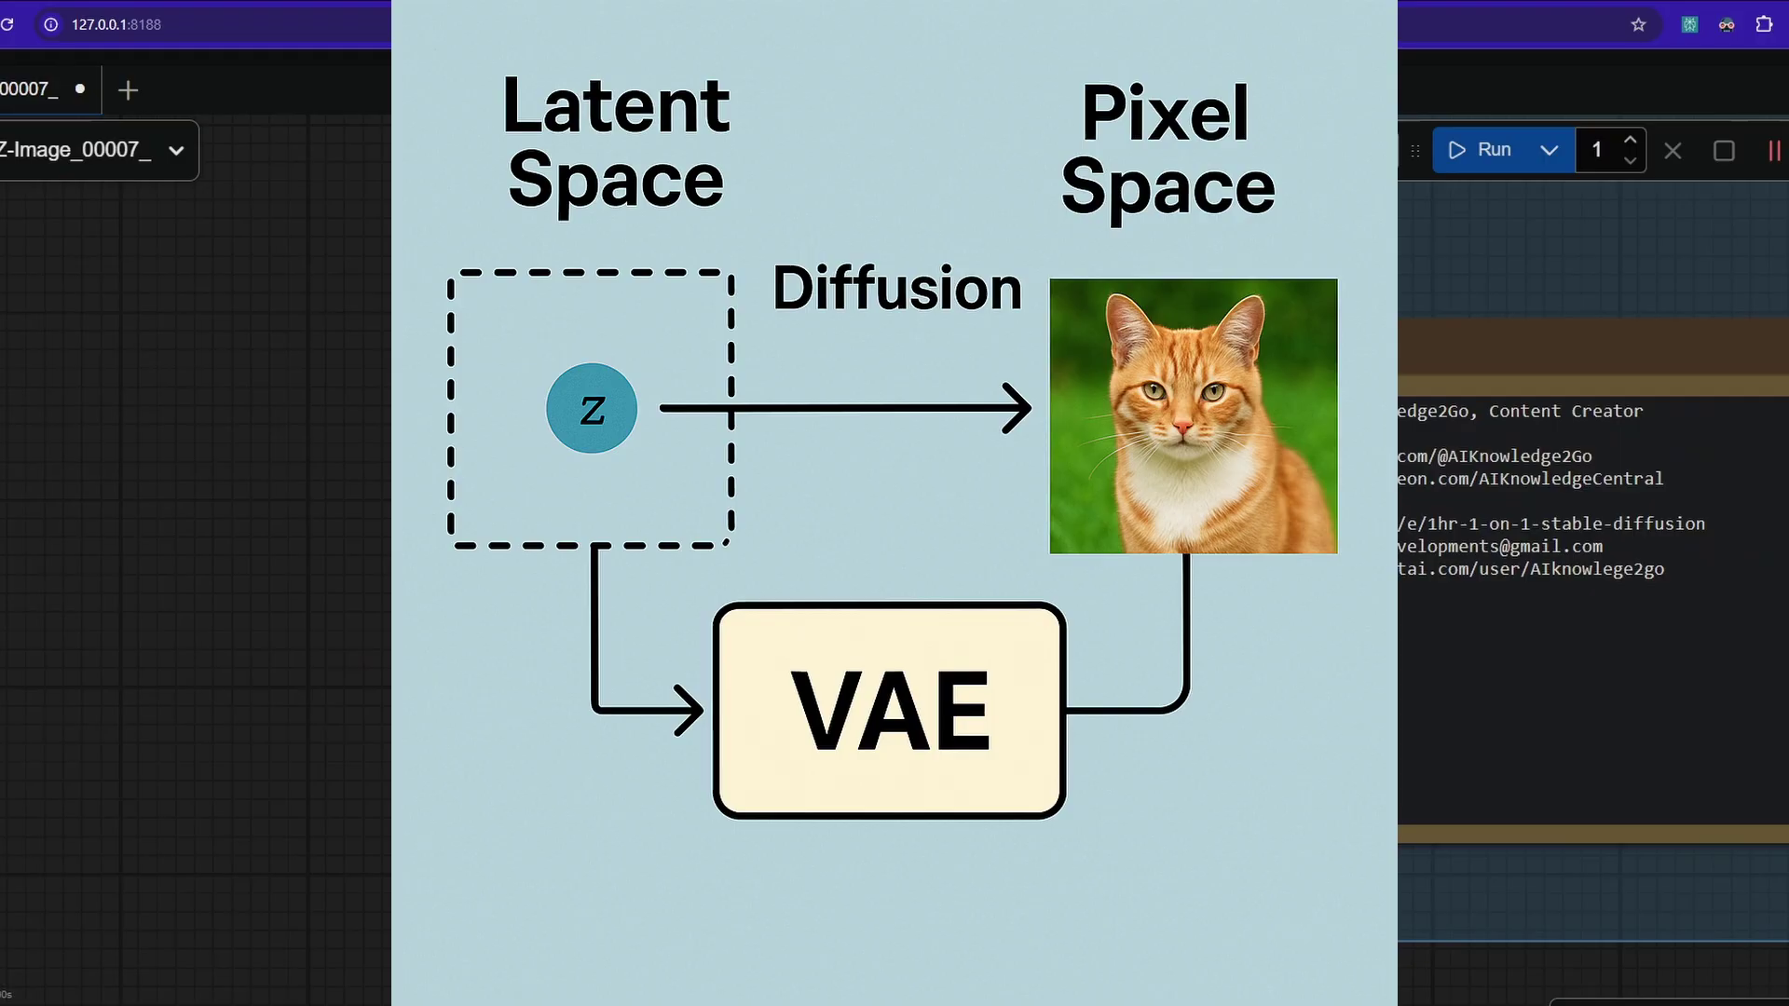
click(873, 662)
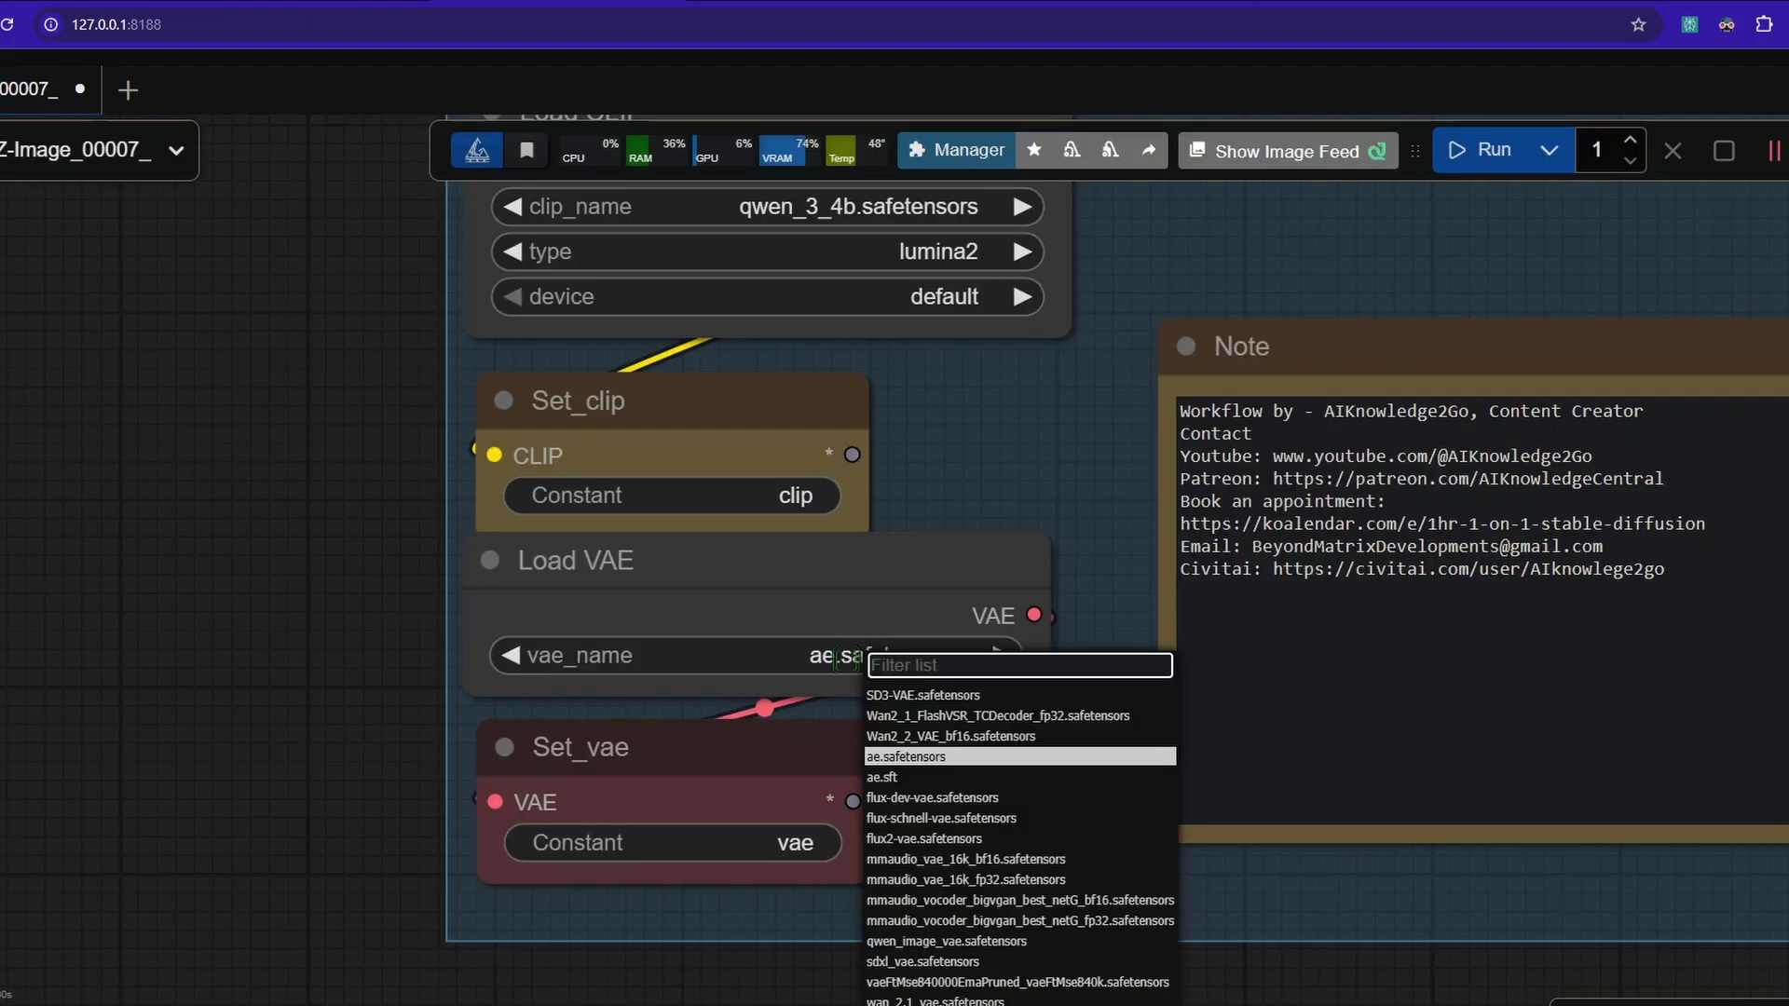
click(835, 659)
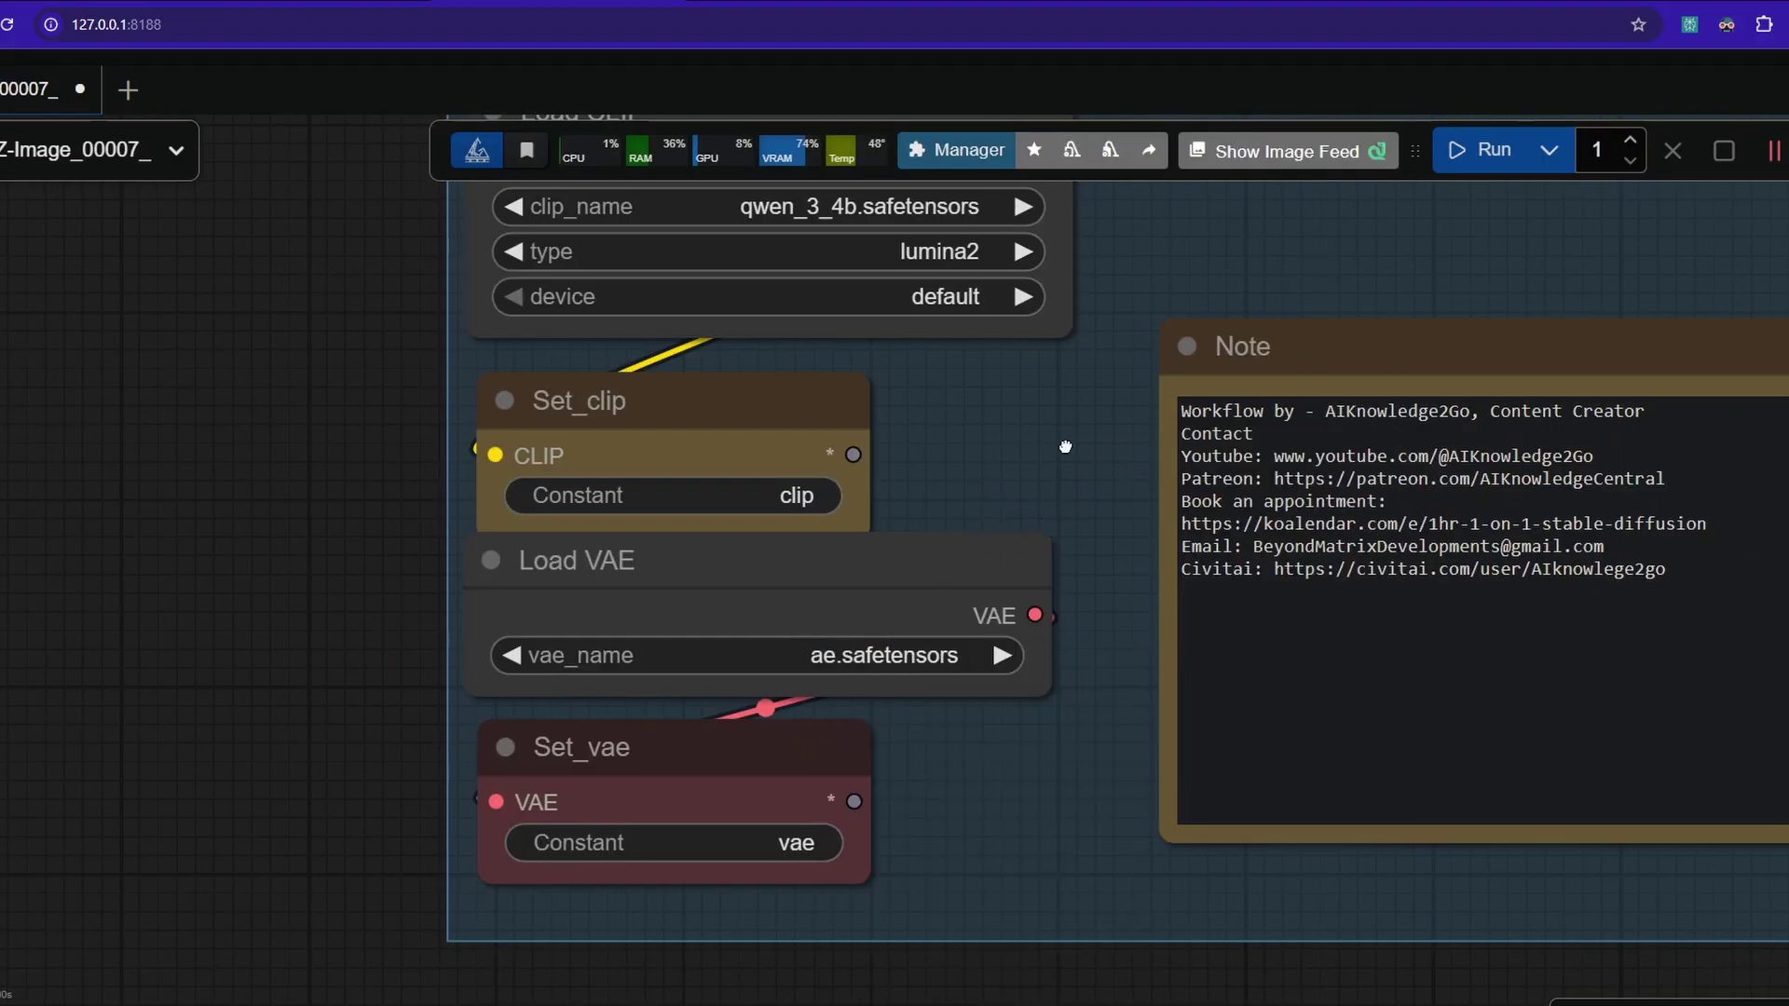
Examine the prompt nodes in the Settings and render group, including the red node's text field.
drag(1066, 447, 715, 502)
scroll(718, 394, down, 2)
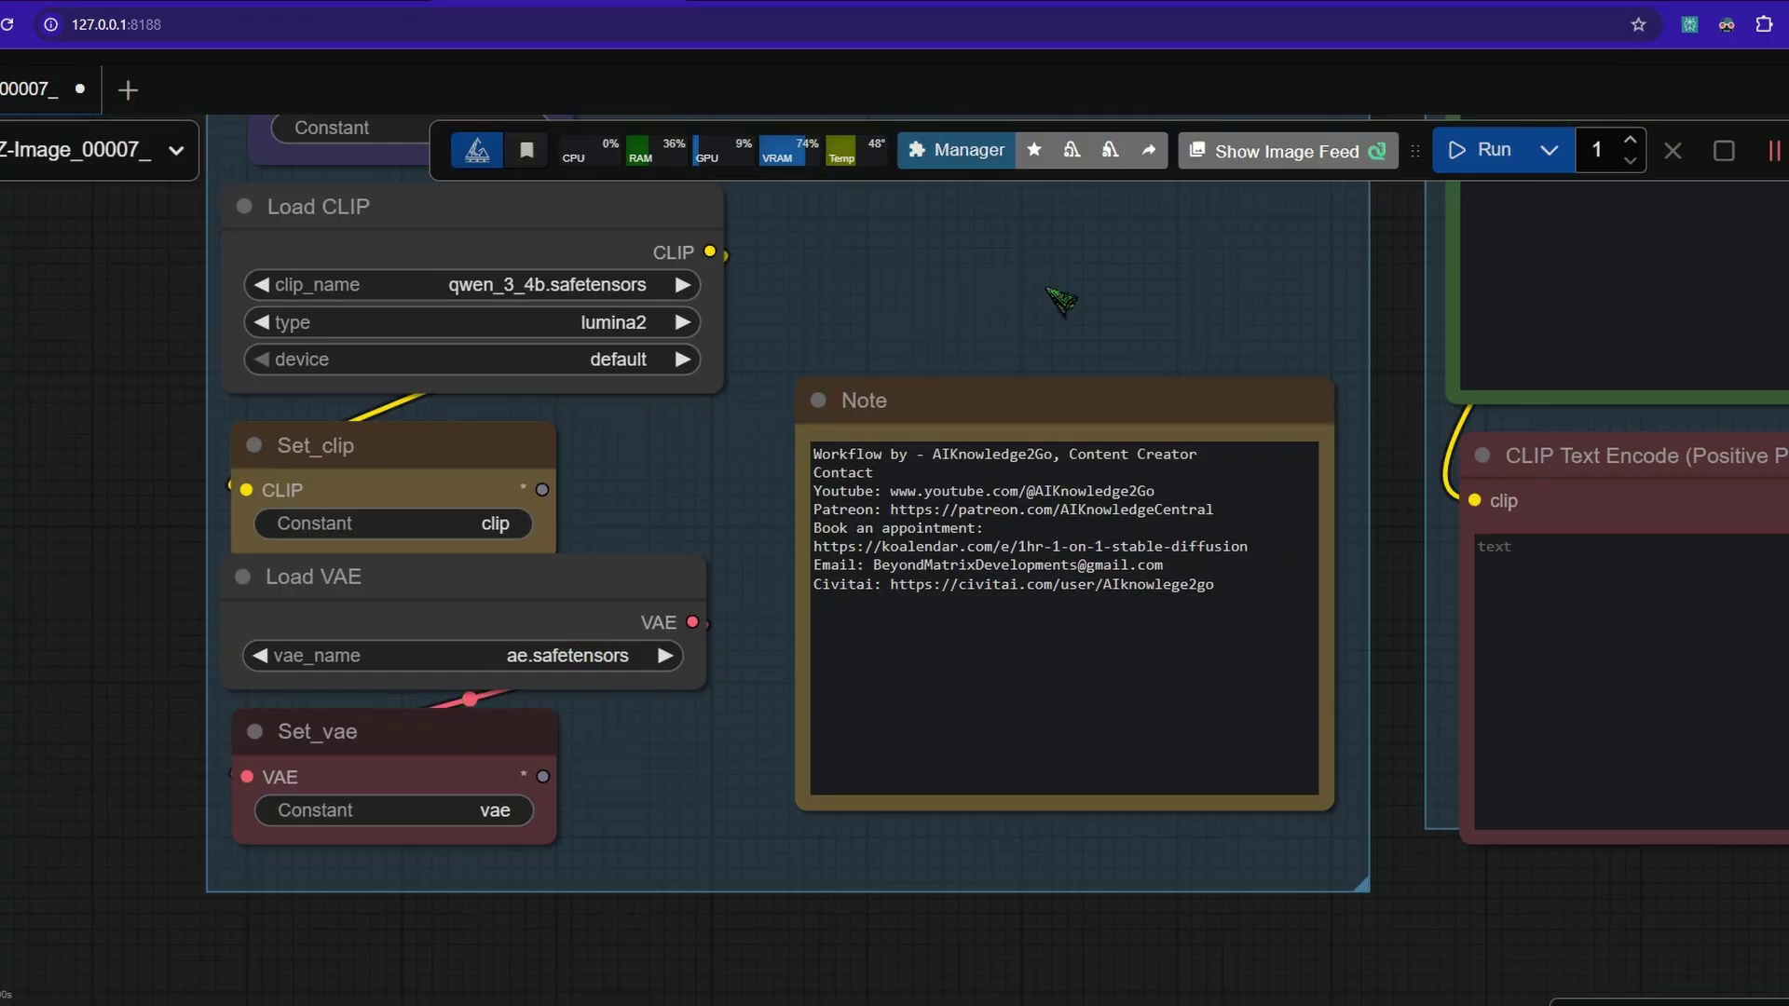
scroll(1170, 244, down, 2)
drag(1169, 244, 582, 582)
drag(624, 453, 826, 299)
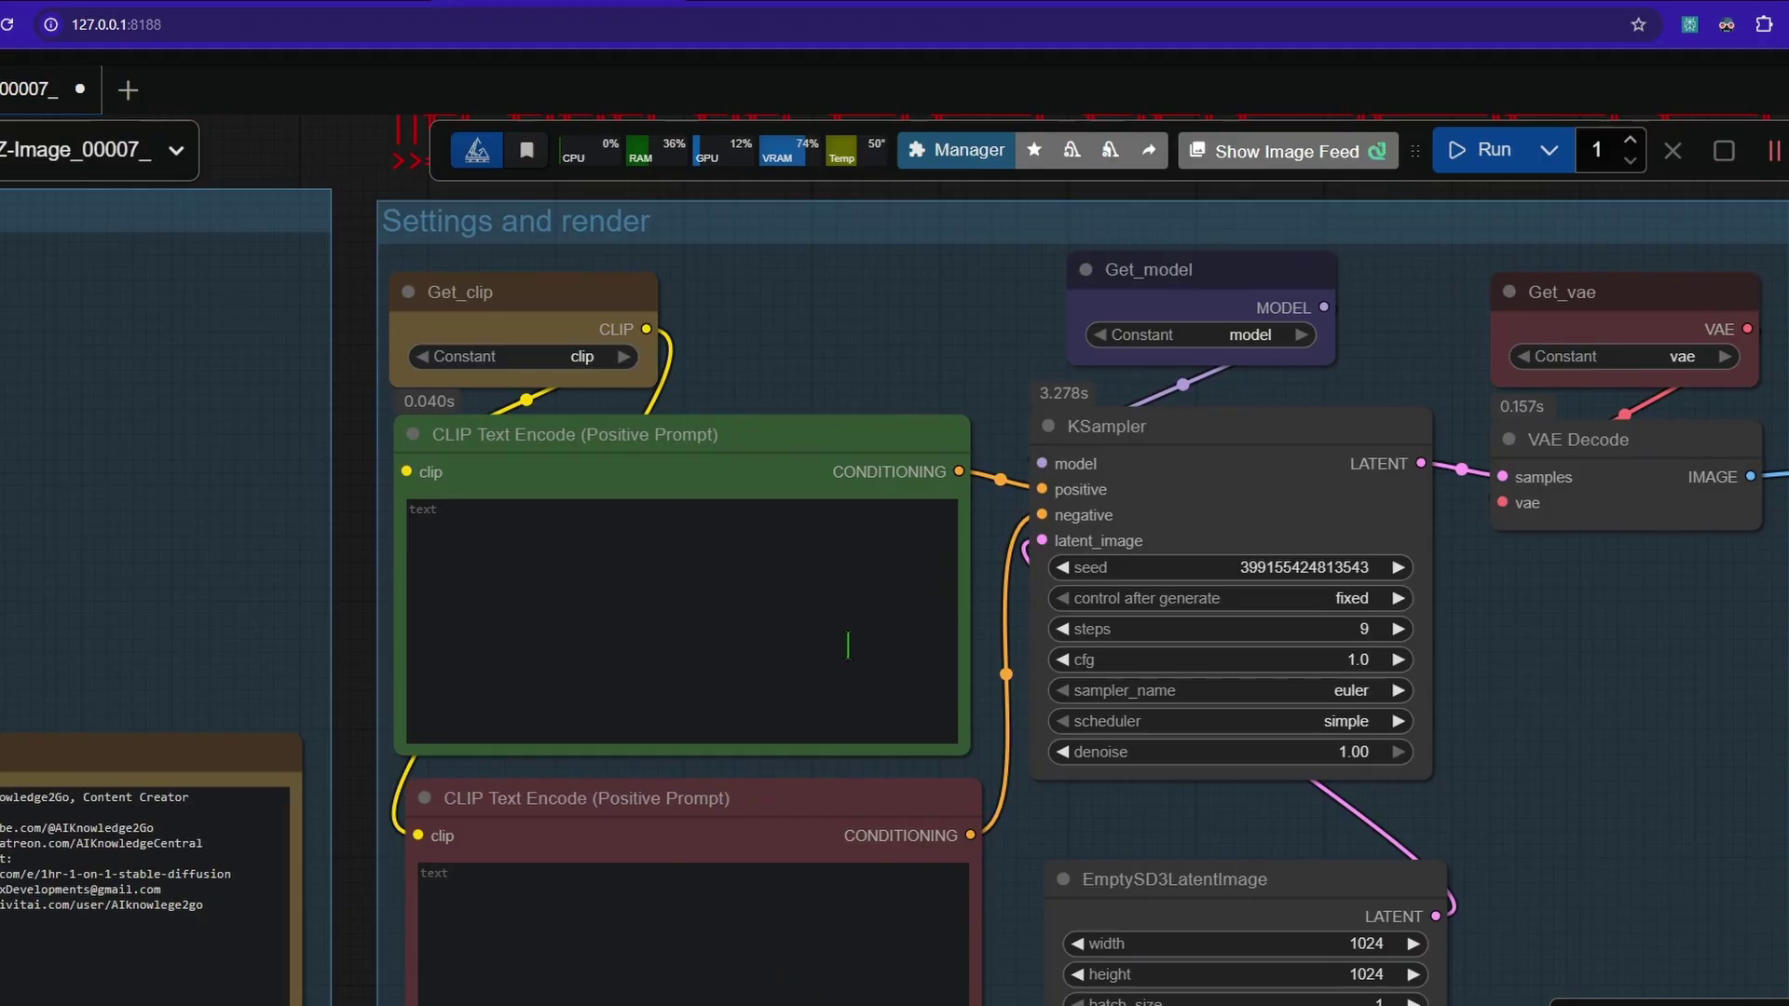
scroll(854, 641, up, 2)
scroll(718, 746, down, 3)
click(693, 822)
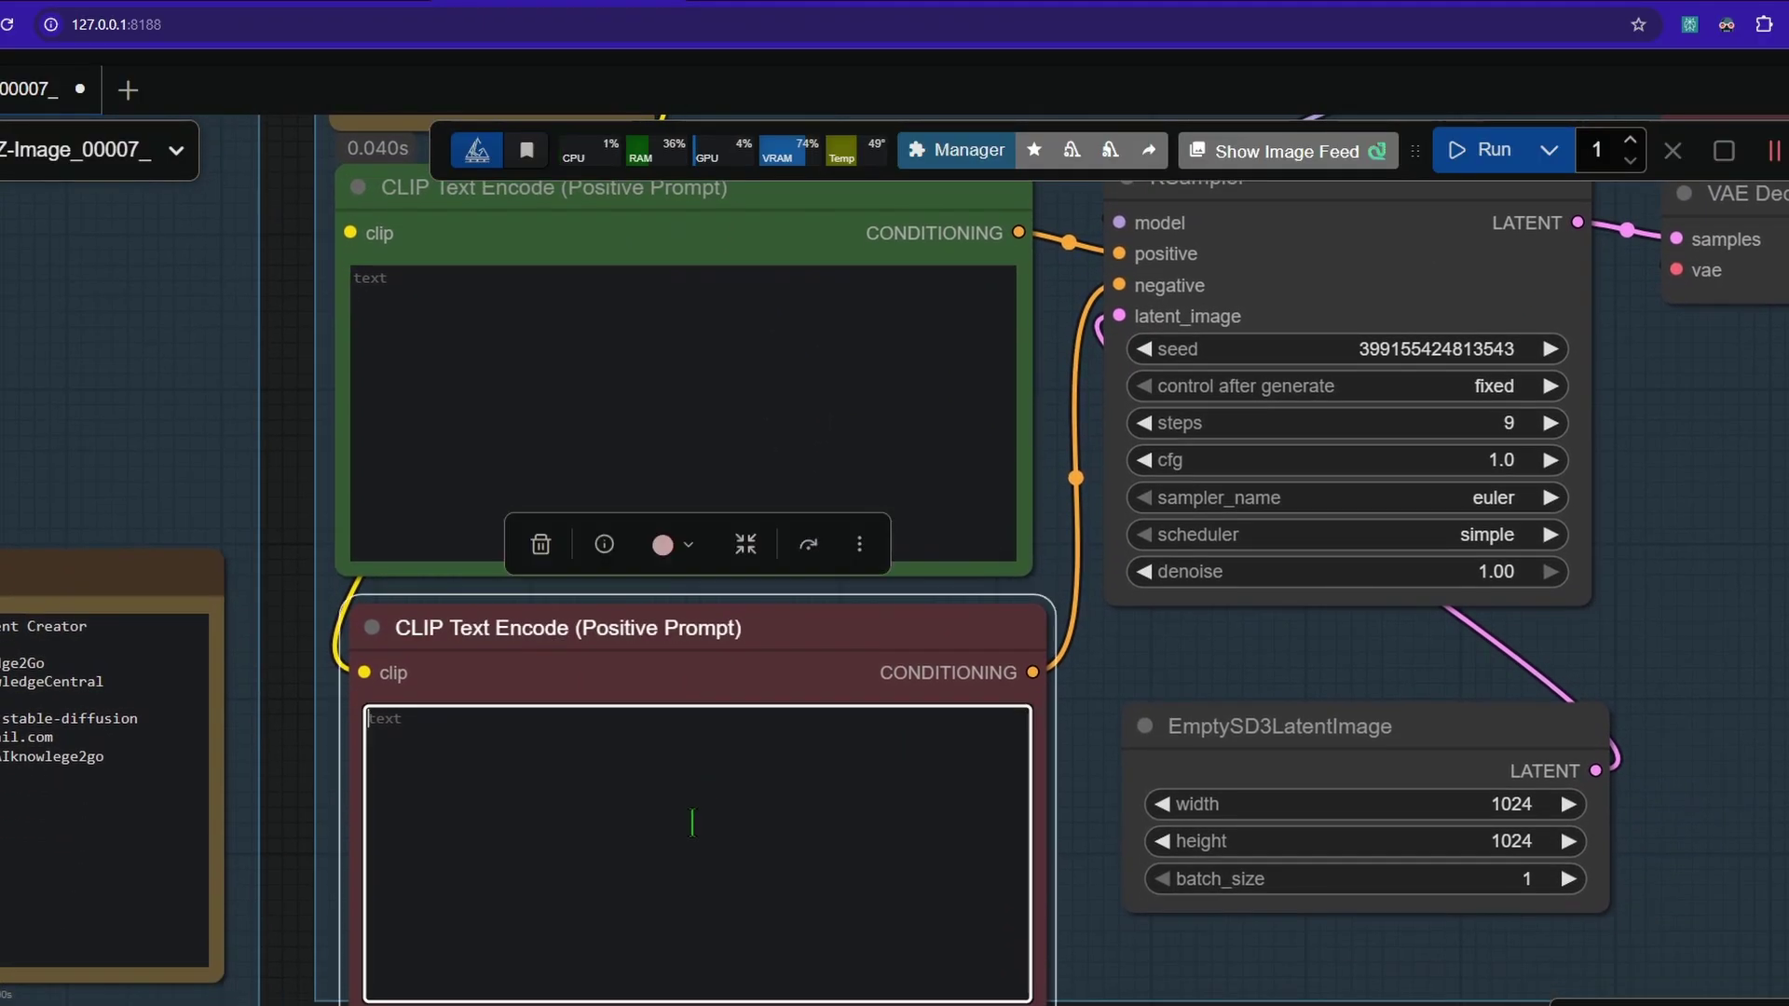
click(1099, 915)
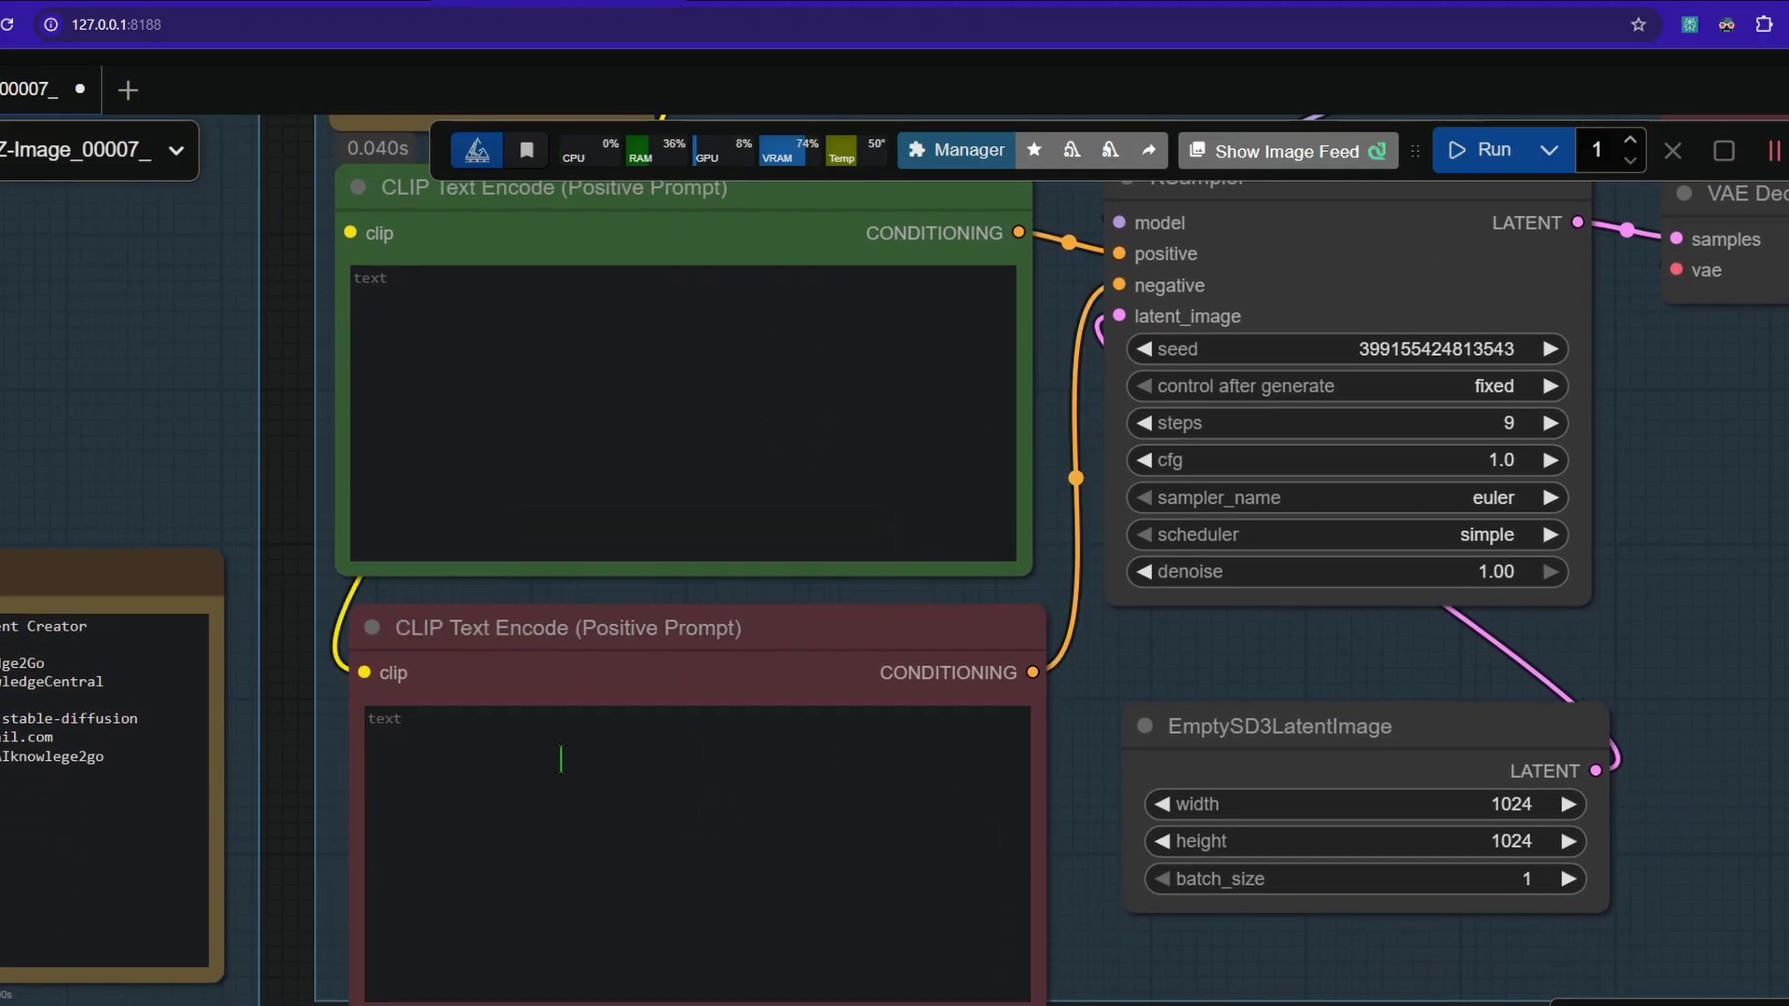
Select the green positive prompt node and examine its text field and conditioning output.
click(649, 878)
click(623, 328)
scroll(639, 367, up, 3)
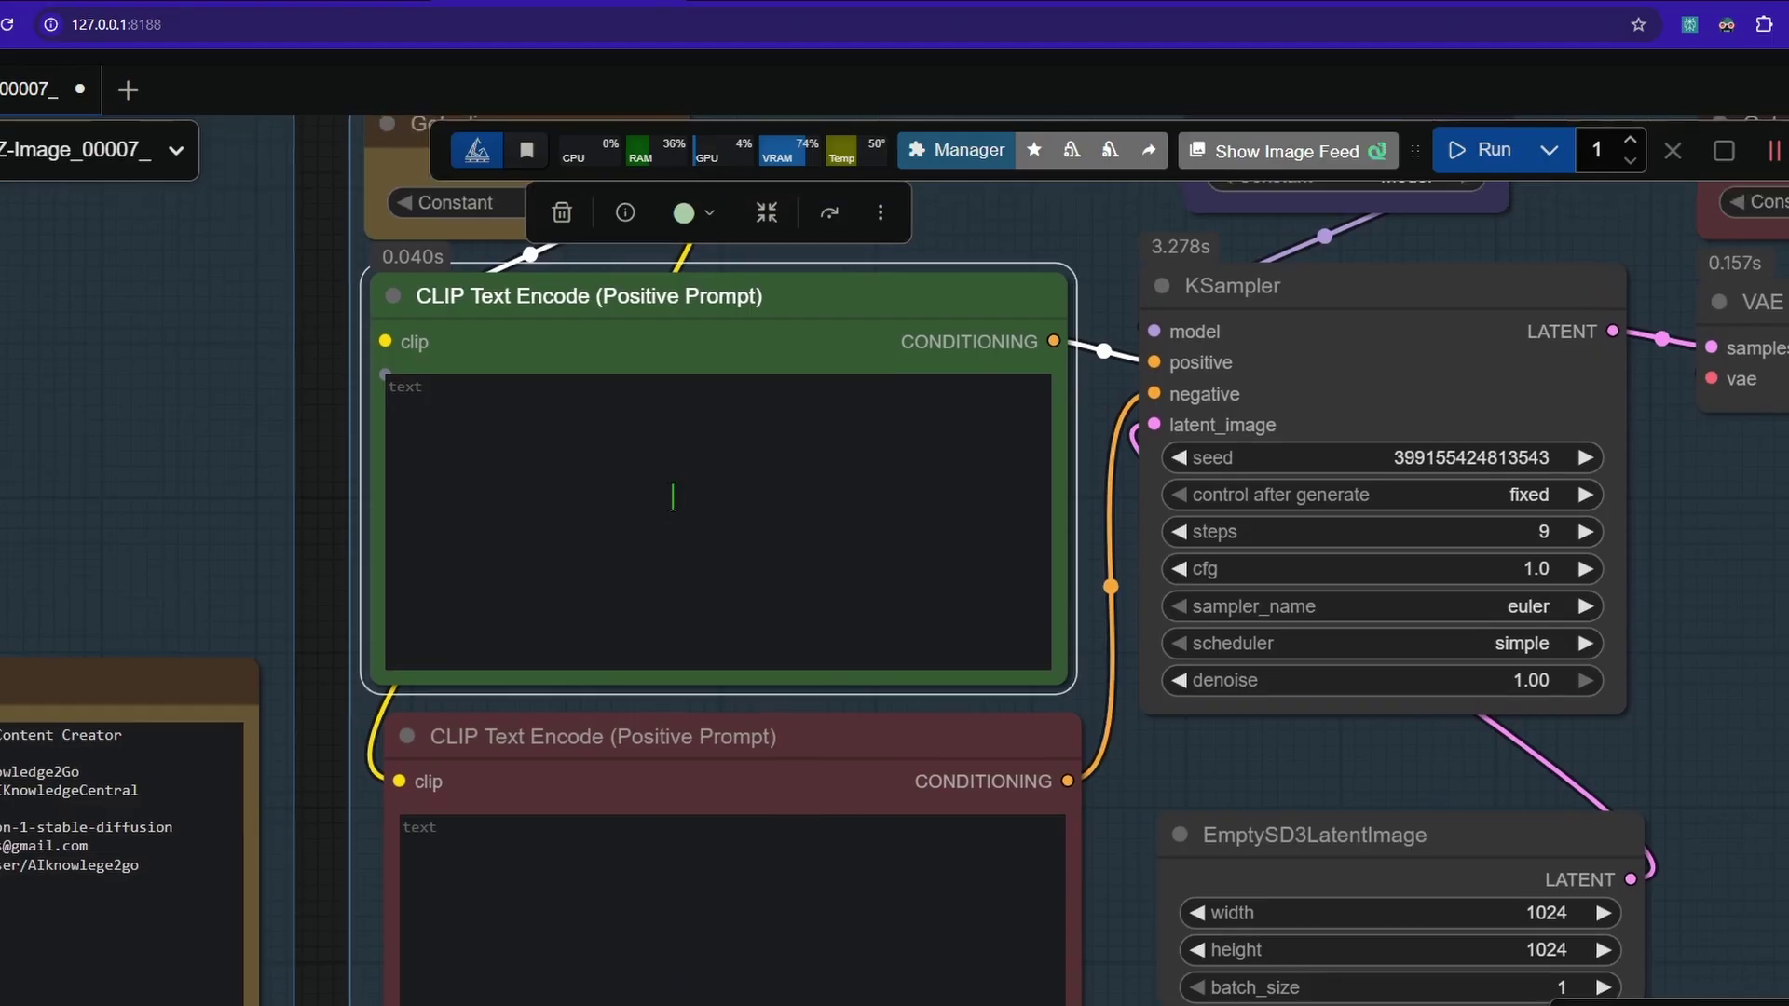
drag(697, 489, 788, 614)
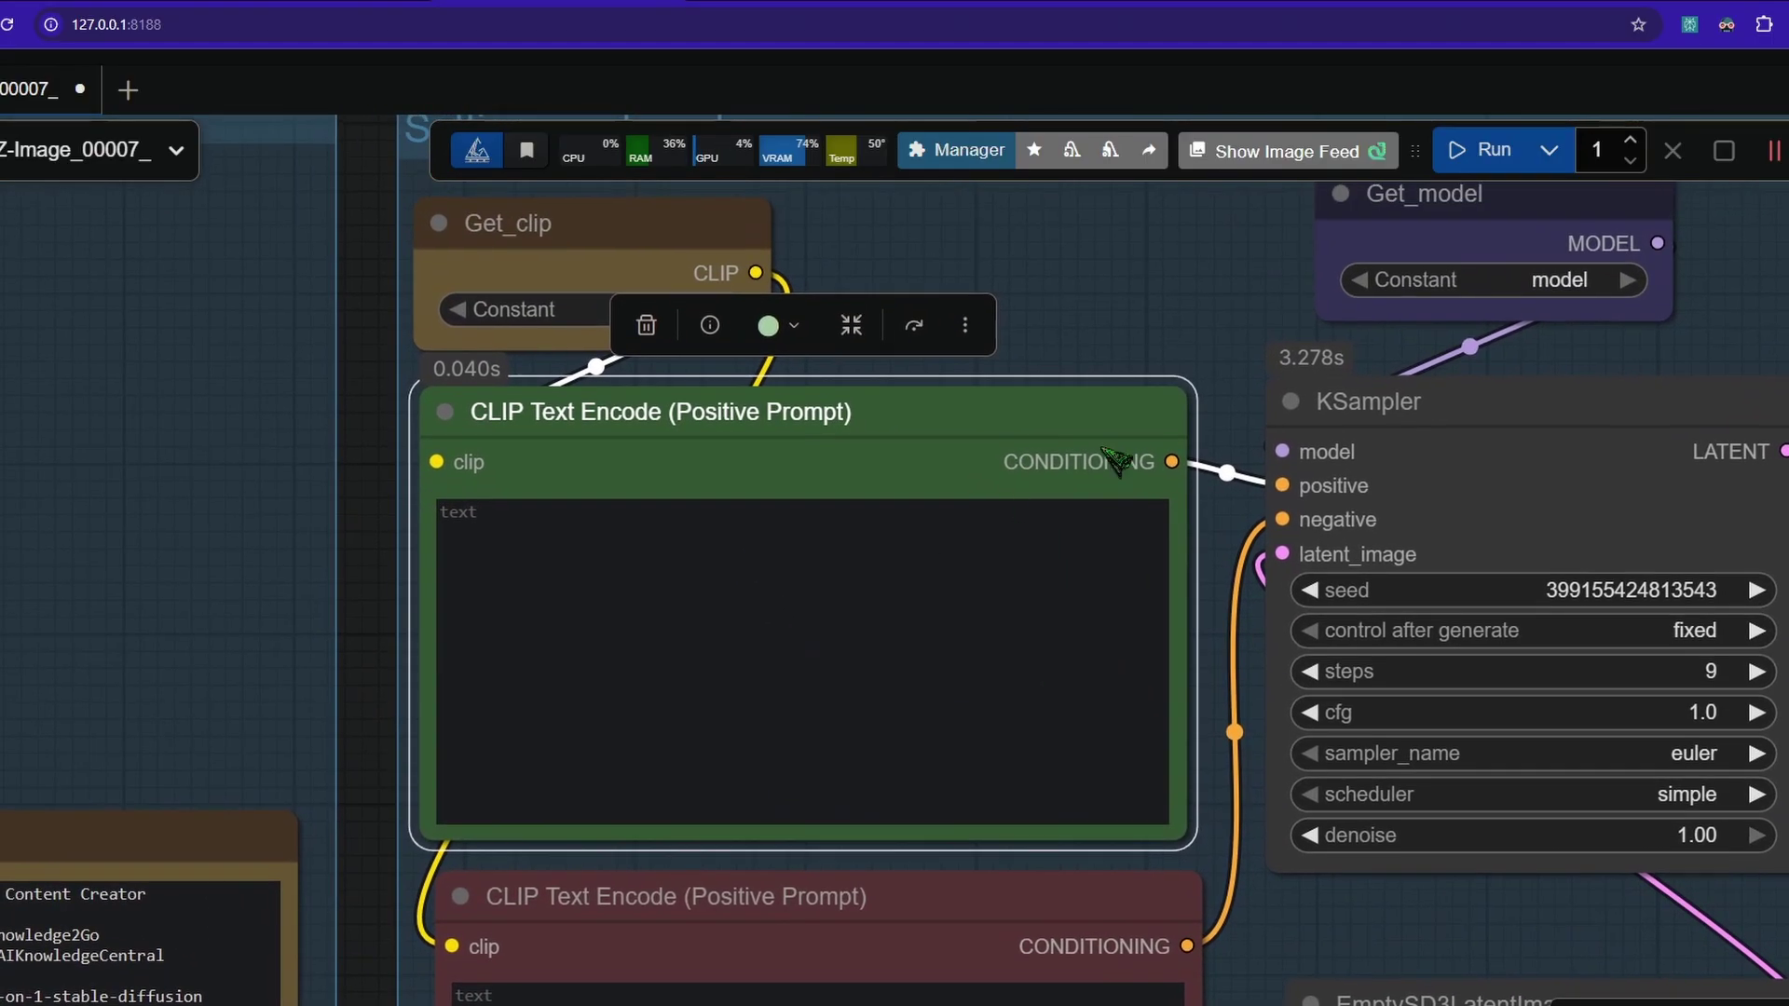
scroll(1063, 288, up, 2)
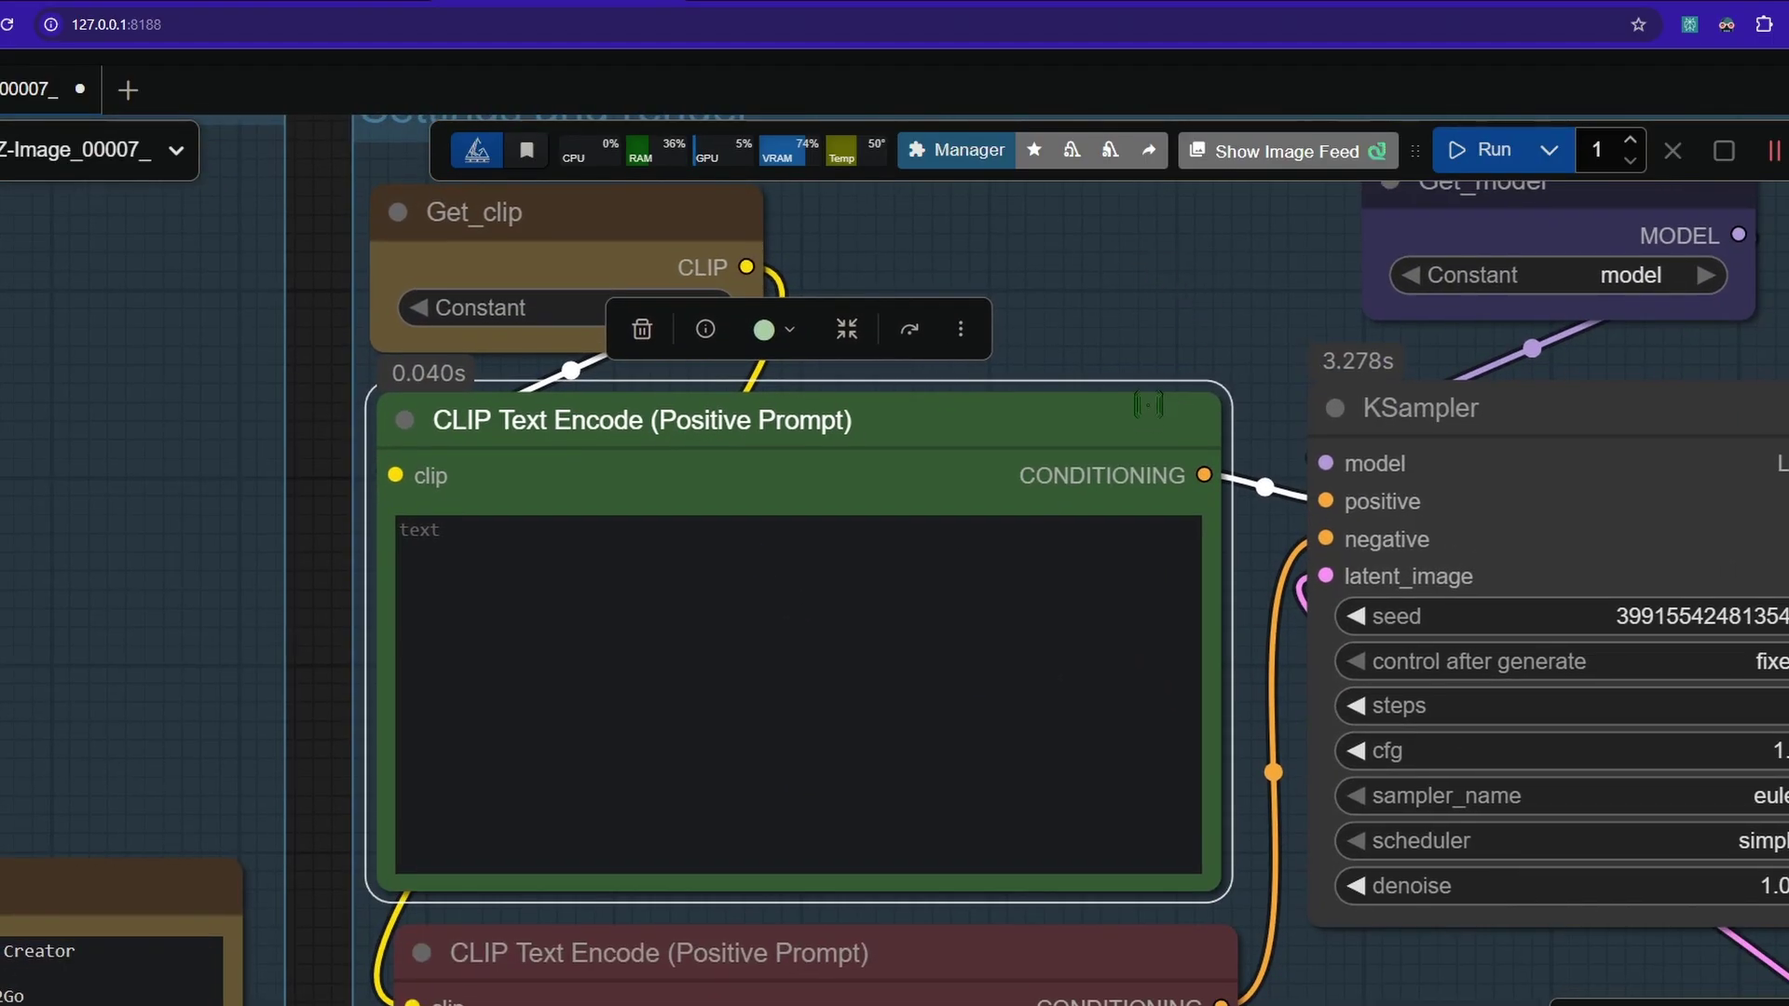
drag(1183, 341, 1241, 355)
click(1085, 657)
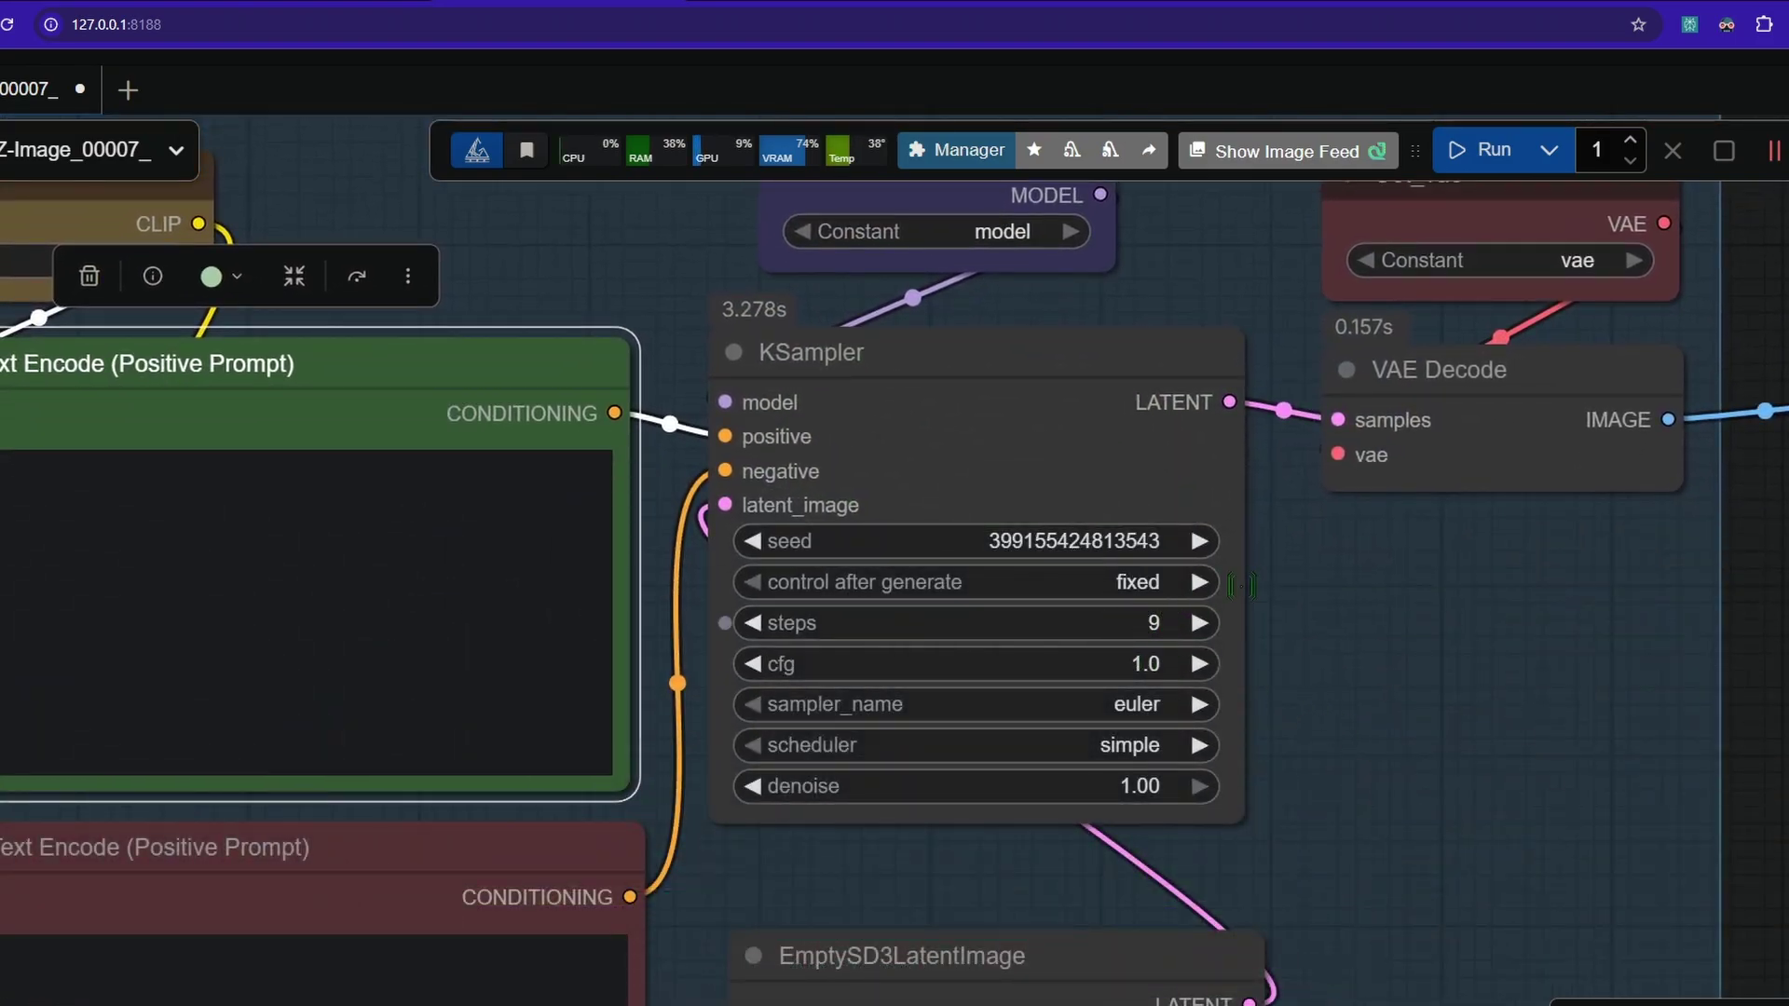
Examine the sampling settings of the KSampler node and the image dimensions of the EmptySD3LatentImage node.
drag(1484, 768, 1431, 567)
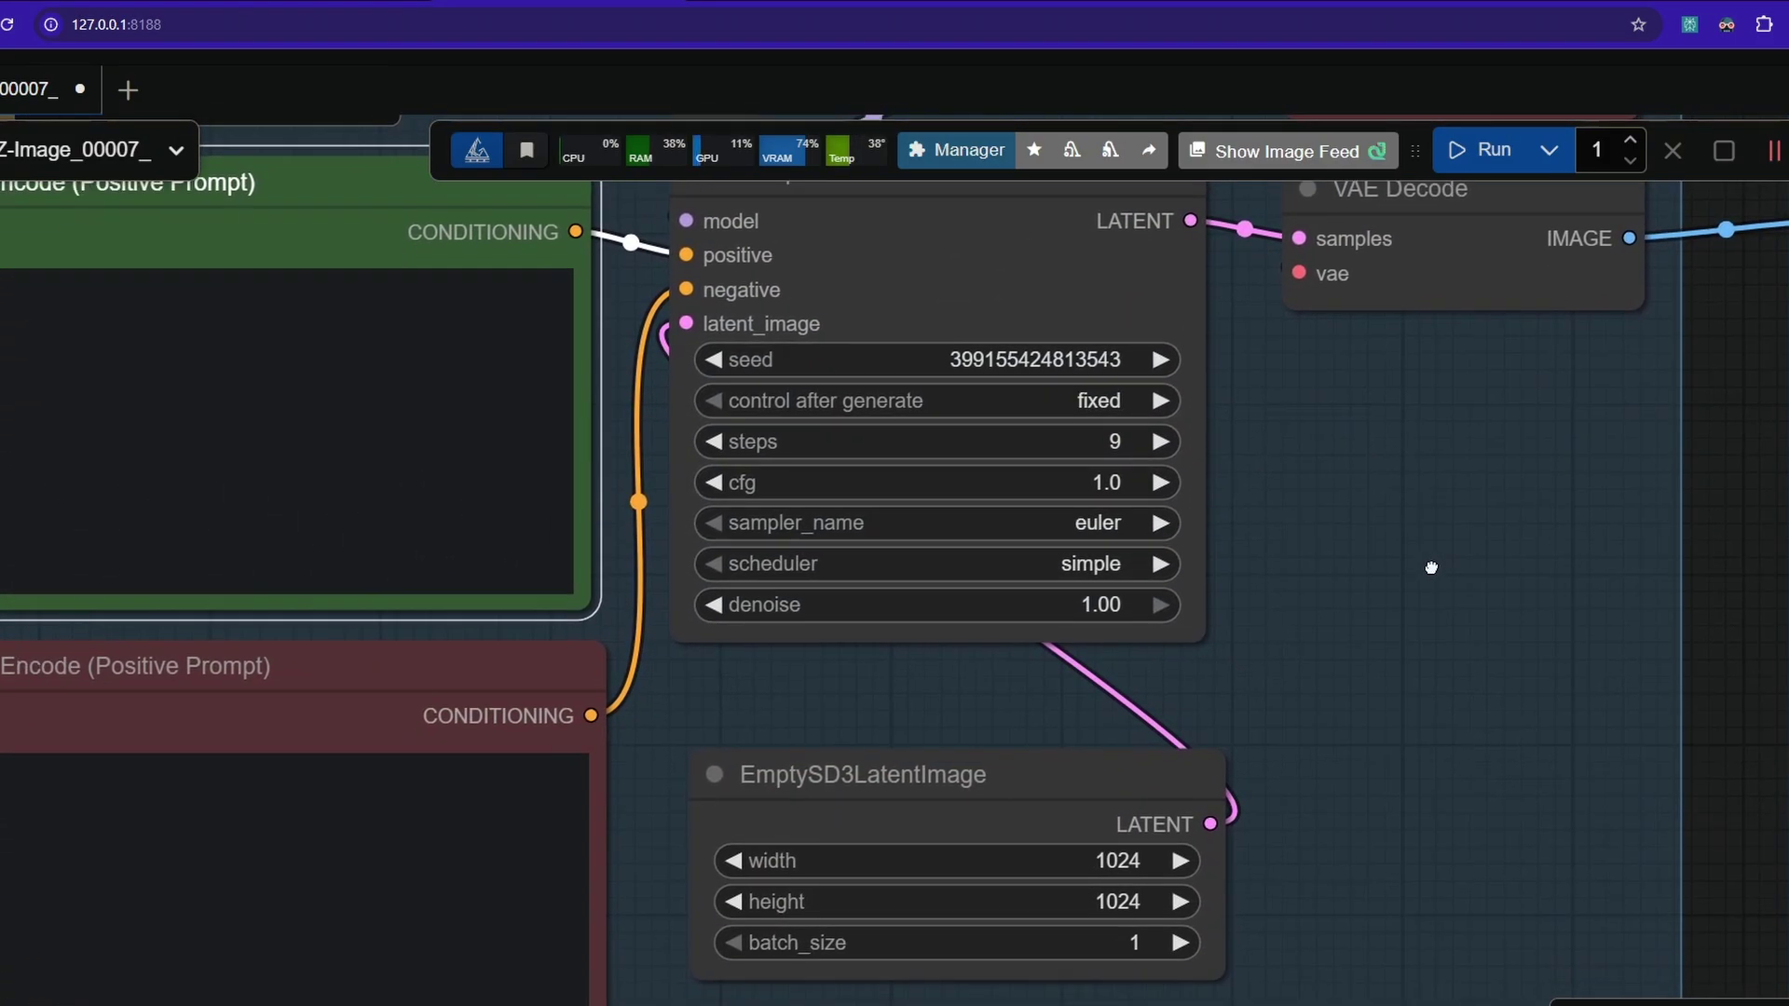
scroll(1356, 741, up, 1)
drag(1424, 799, 1427, 708)
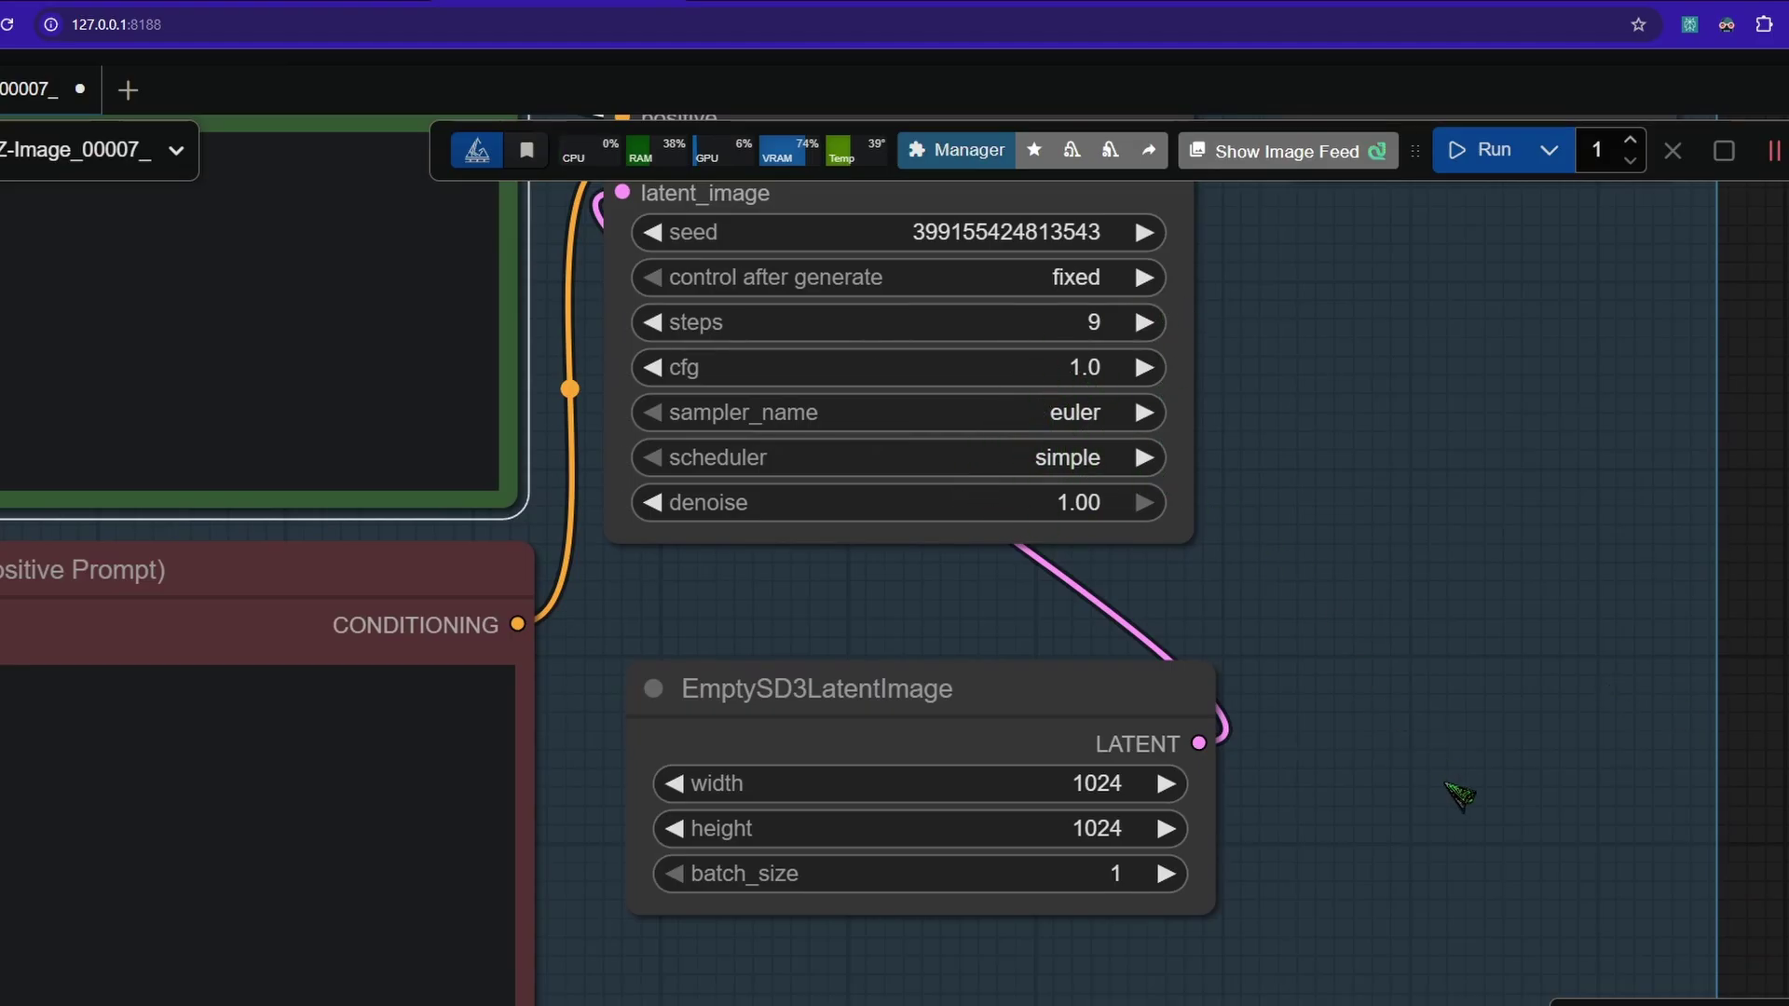
drag(1444, 783, 1239, 677)
scroll(1331, 658, down, 3)
scroll(1002, 615, up, 3)
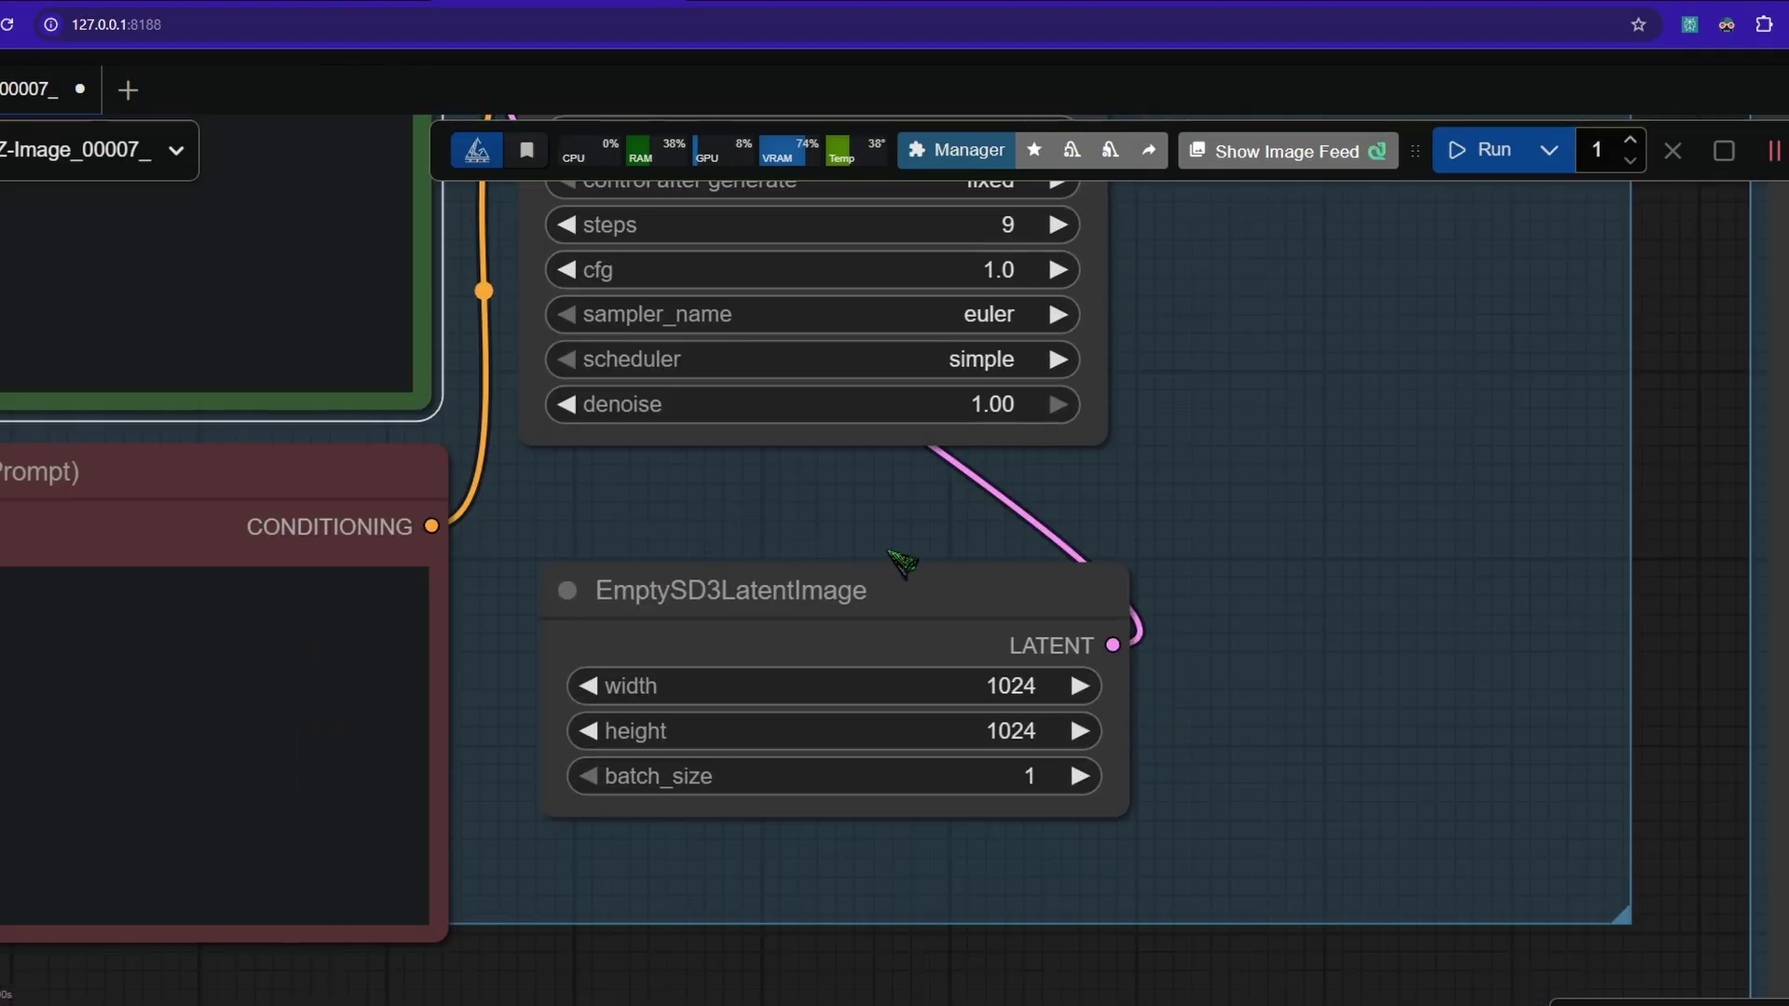
scroll(1270, 573, down, 4)
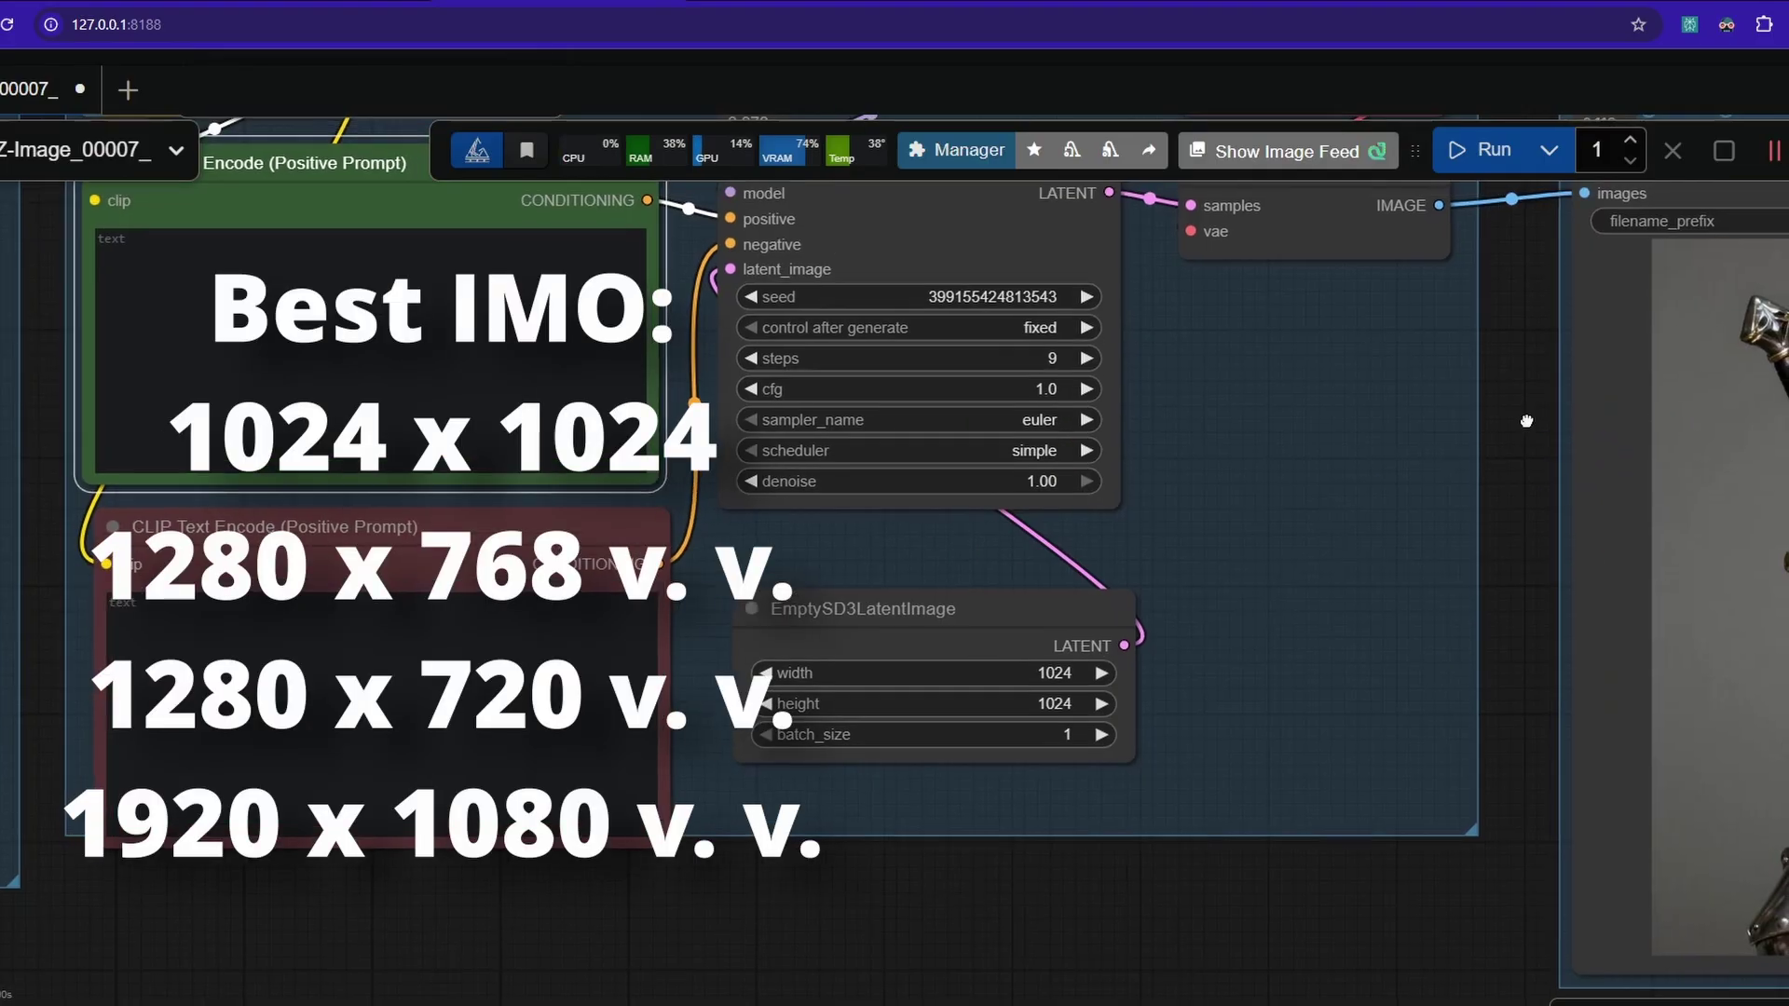
scroll(1239, 631, down, 2)
scroll(1240, 631, up, 2)
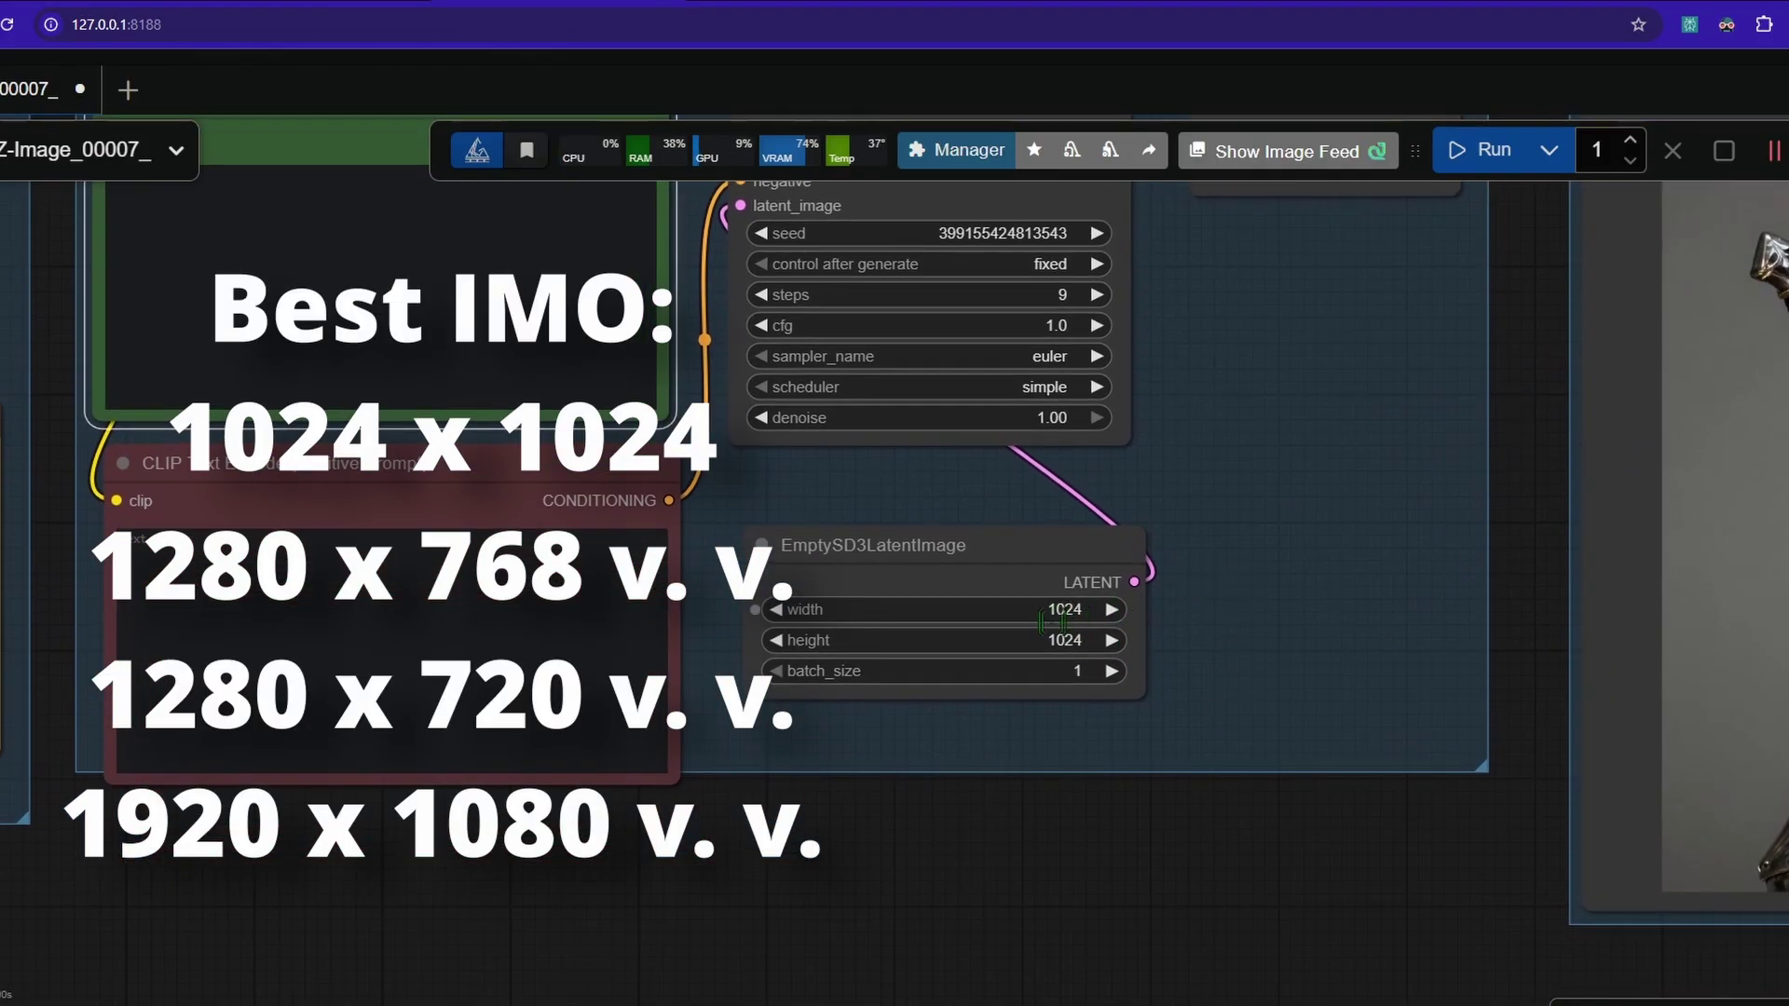
scroll(1539, 362, down, 2)
scroll(1584, 555, up, 2)
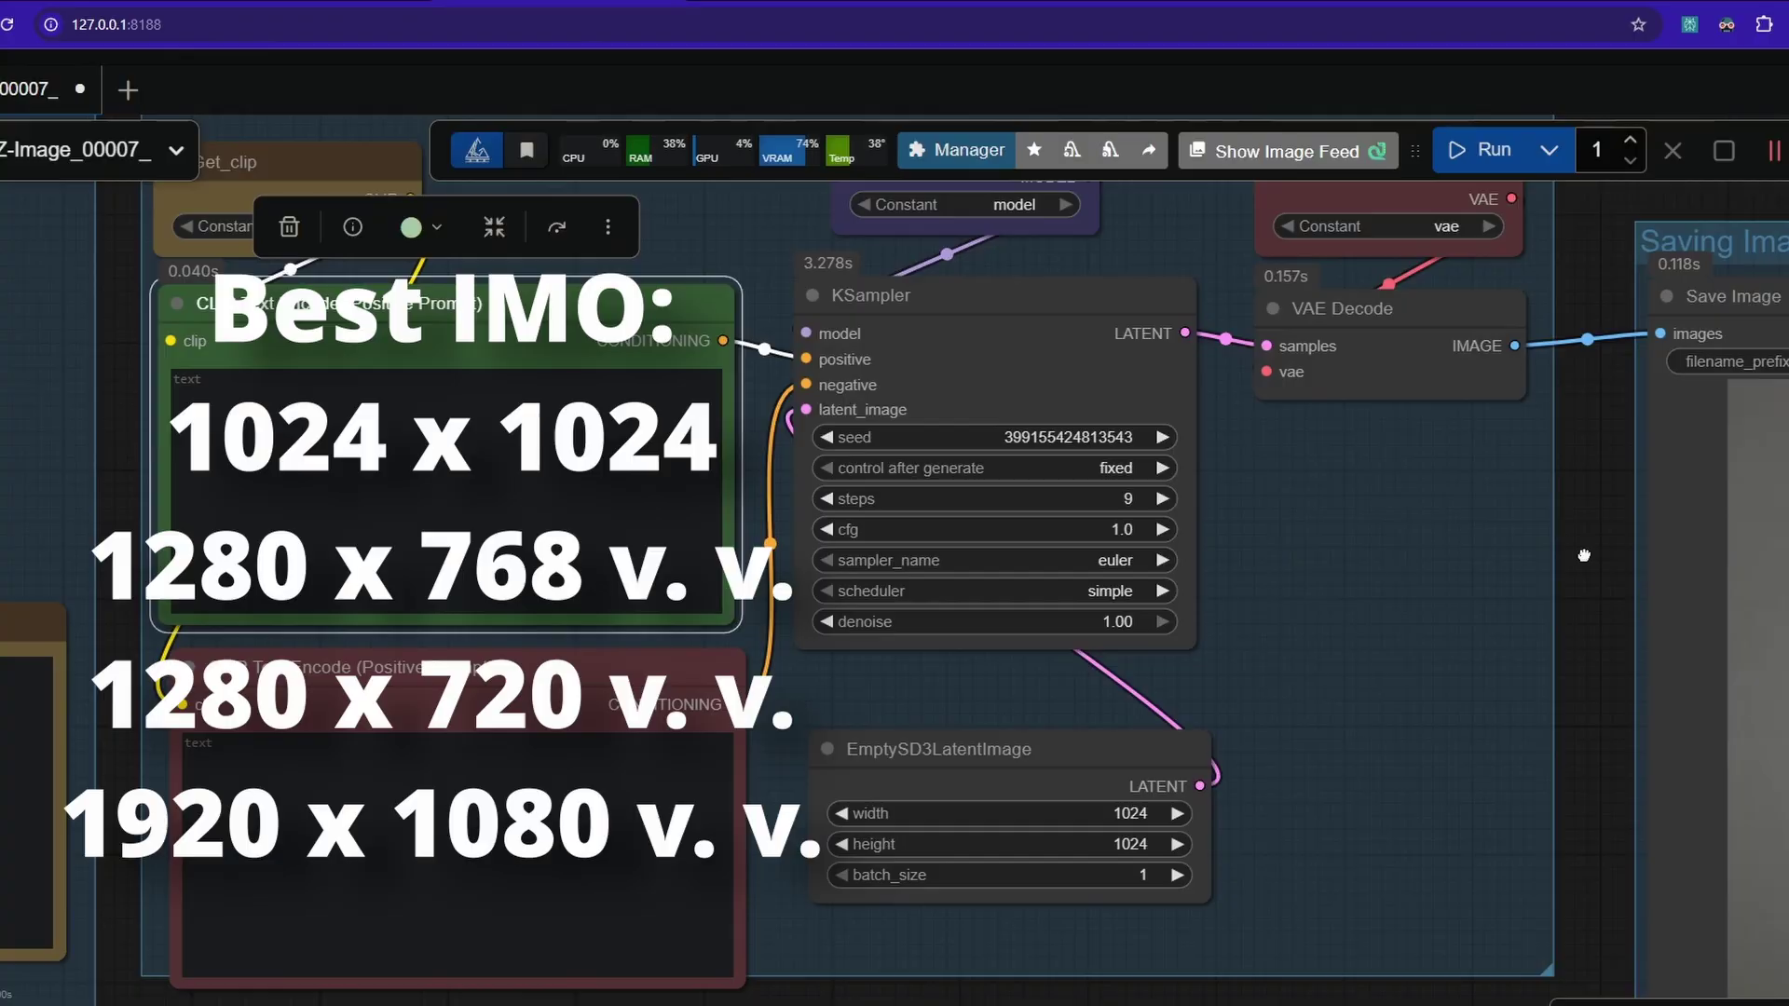
Examine the Save Image node's filename prefix and preview image in the Saving Image group.
drag(1584, 617, 1216, 607)
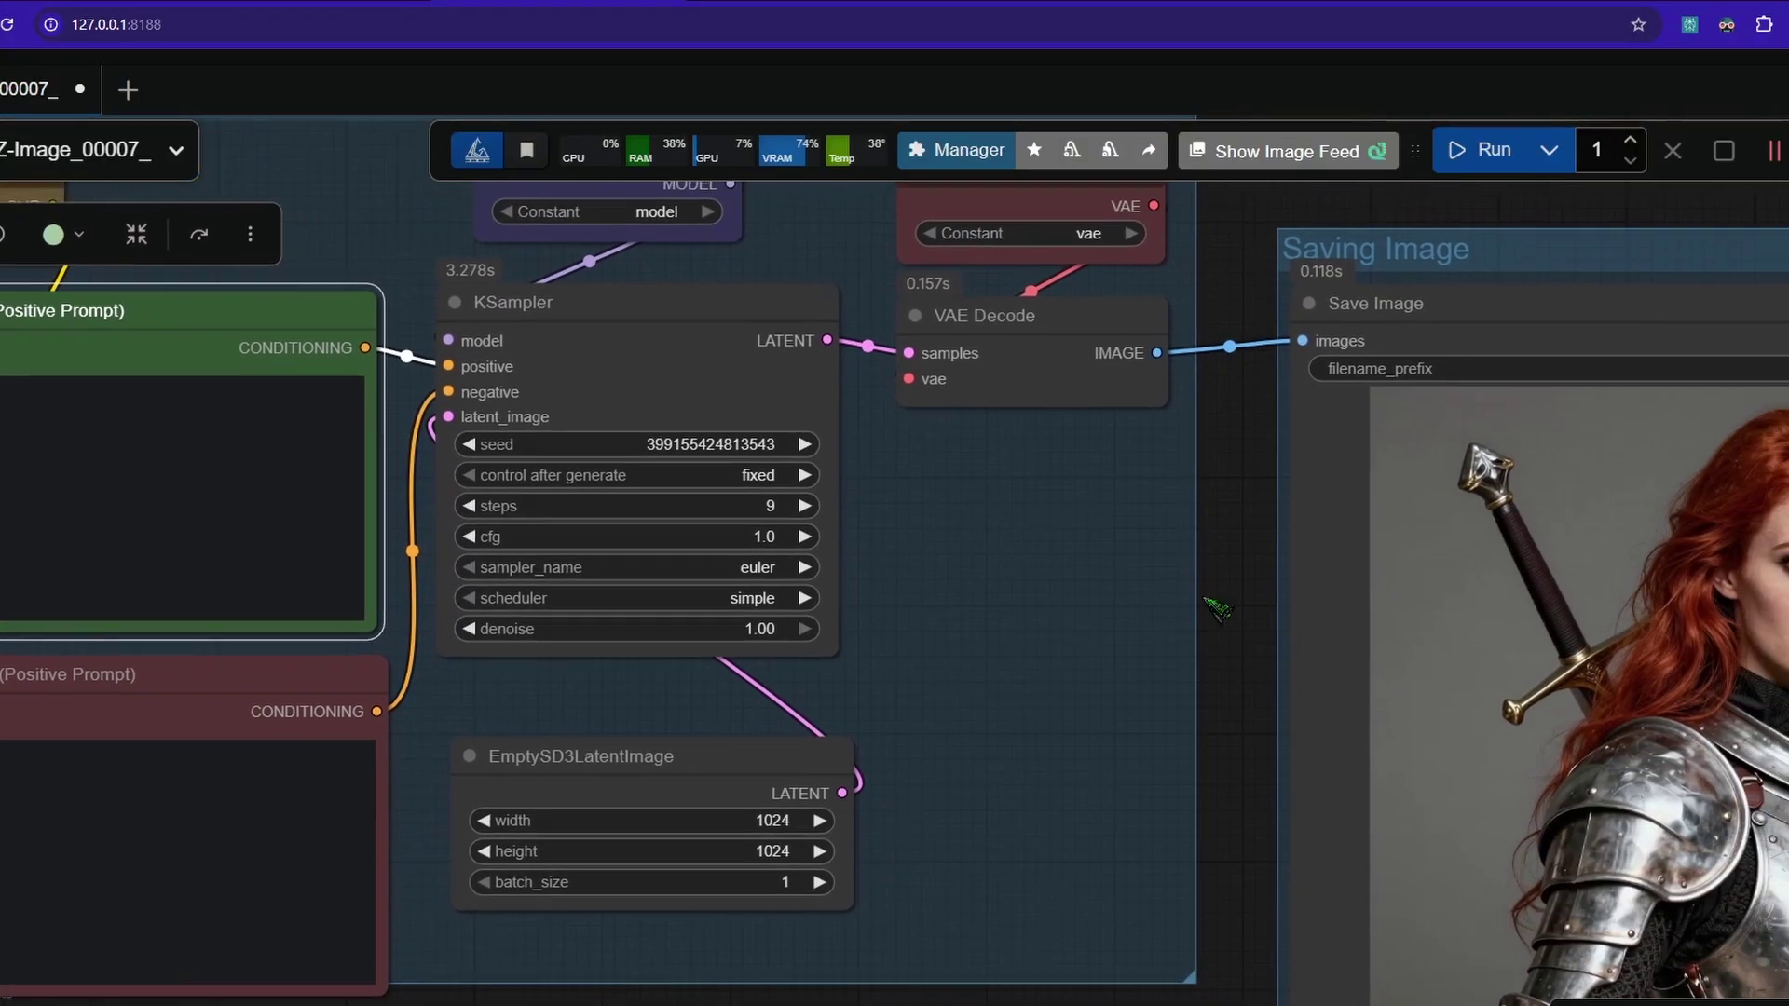
drag(1171, 715, 399, 695)
scroll(978, 601, down, 2)
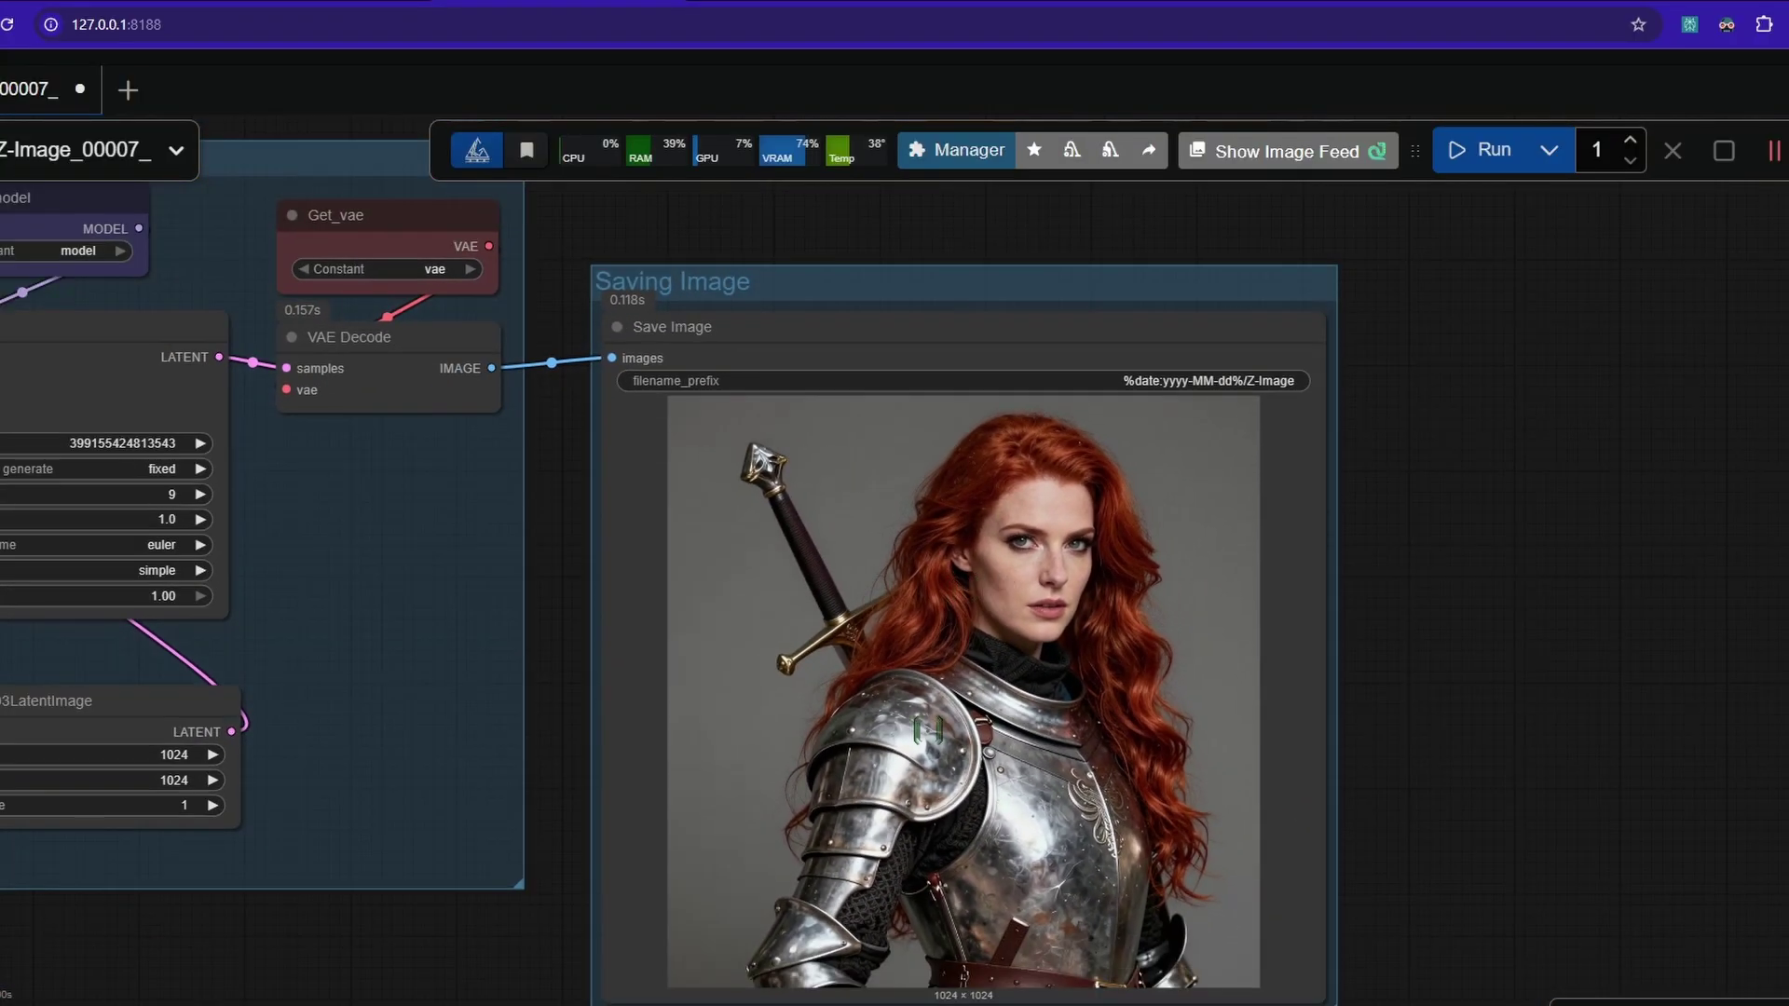
scroll(917, 727, up, 1)
scroll(1193, 400, up, 1)
scroll(1132, 316, up, 6)
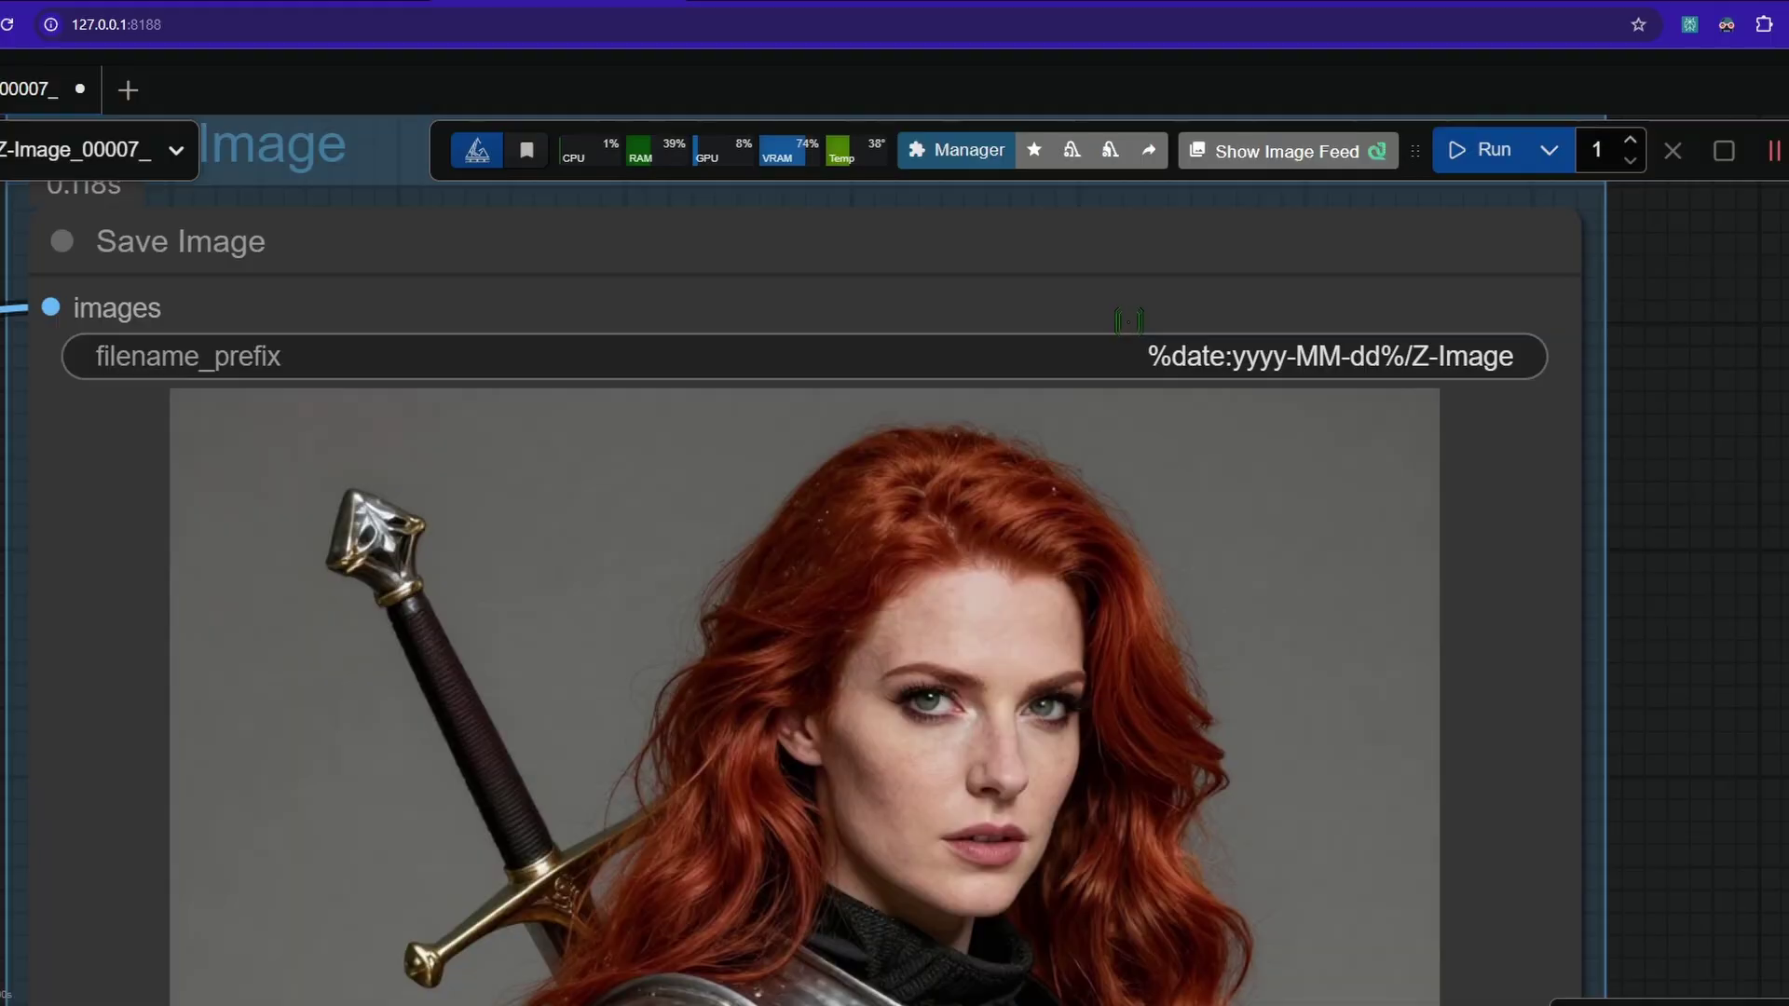
drag(1132, 317, 1255, 445)
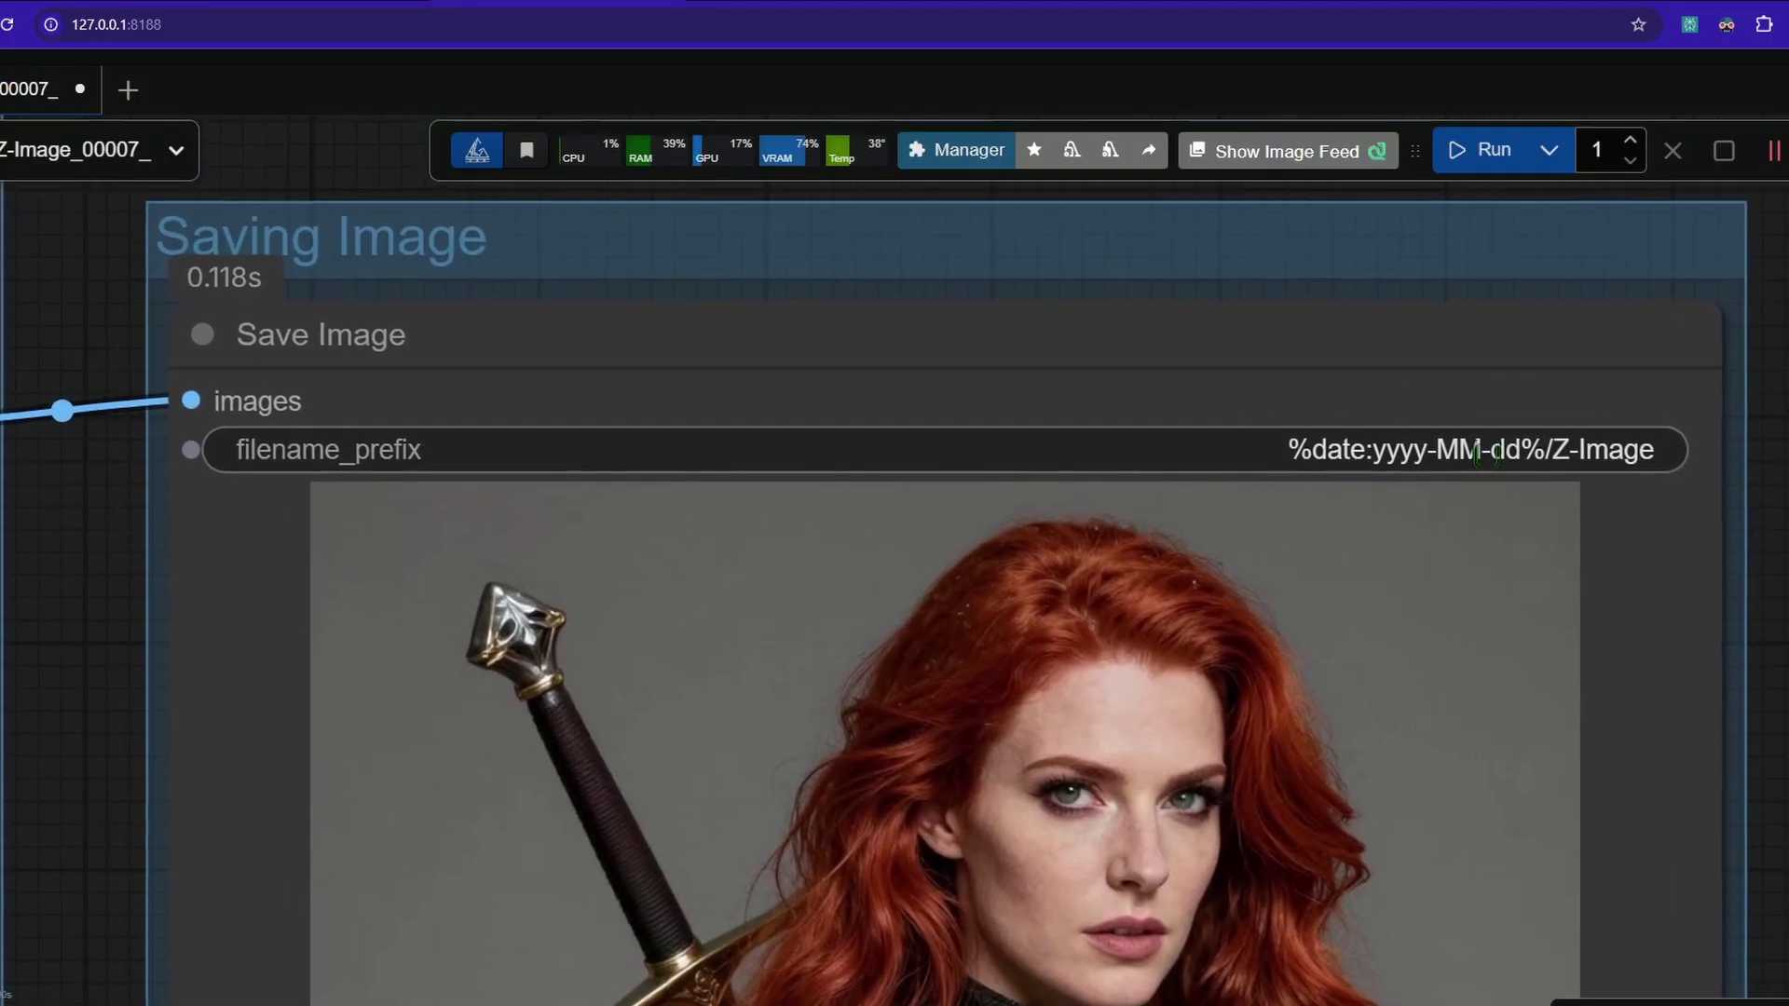
drag(1584, 411, 1384, 457)
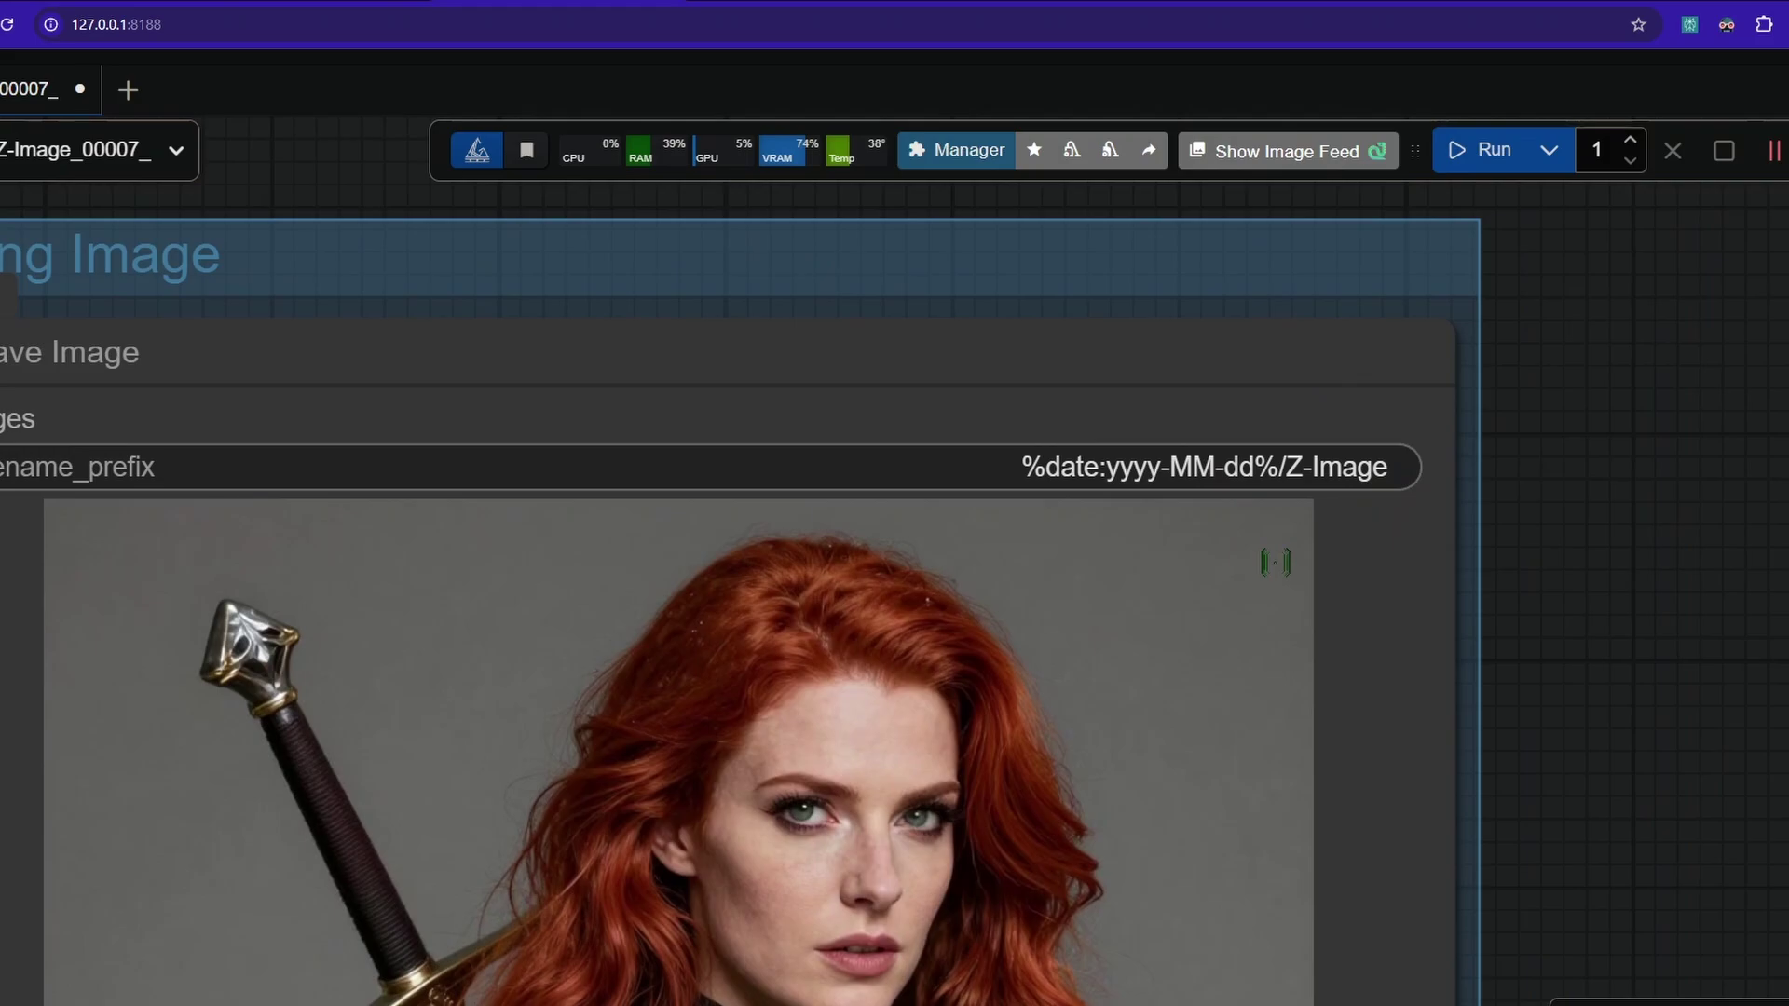
Enter the prompt "A woman with red hair in medieval armor, sword on her back." in the green positive prompt node.
scroll(1276, 563, down, 5)
drag(1175, 743, 1545, 507)
drag(662, 835, 1788, 972)
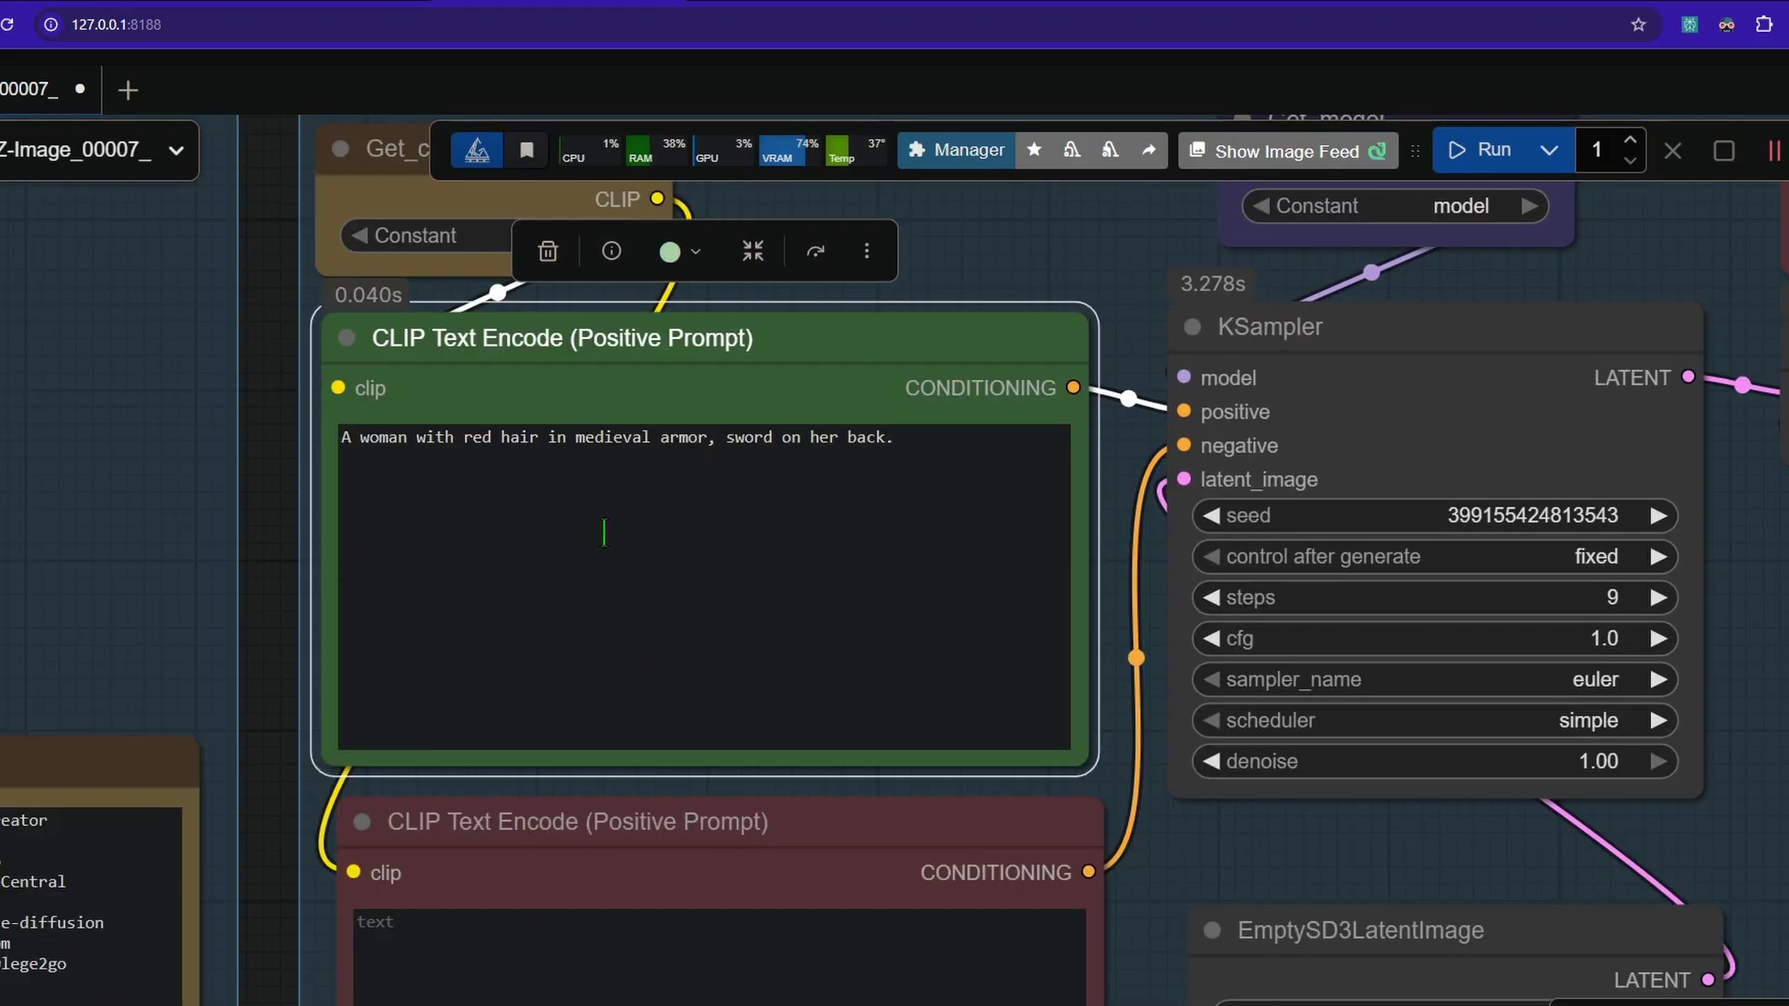
Generate an image from the red-haired woman prompt and bring the Save Image preview into view.
scroll(604, 533, up, 1)
drag(862, 516, 493, 551)
scroll(799, 547, down, 4)
drag(1500, 729, 1590, 639)
click(1491, 163)
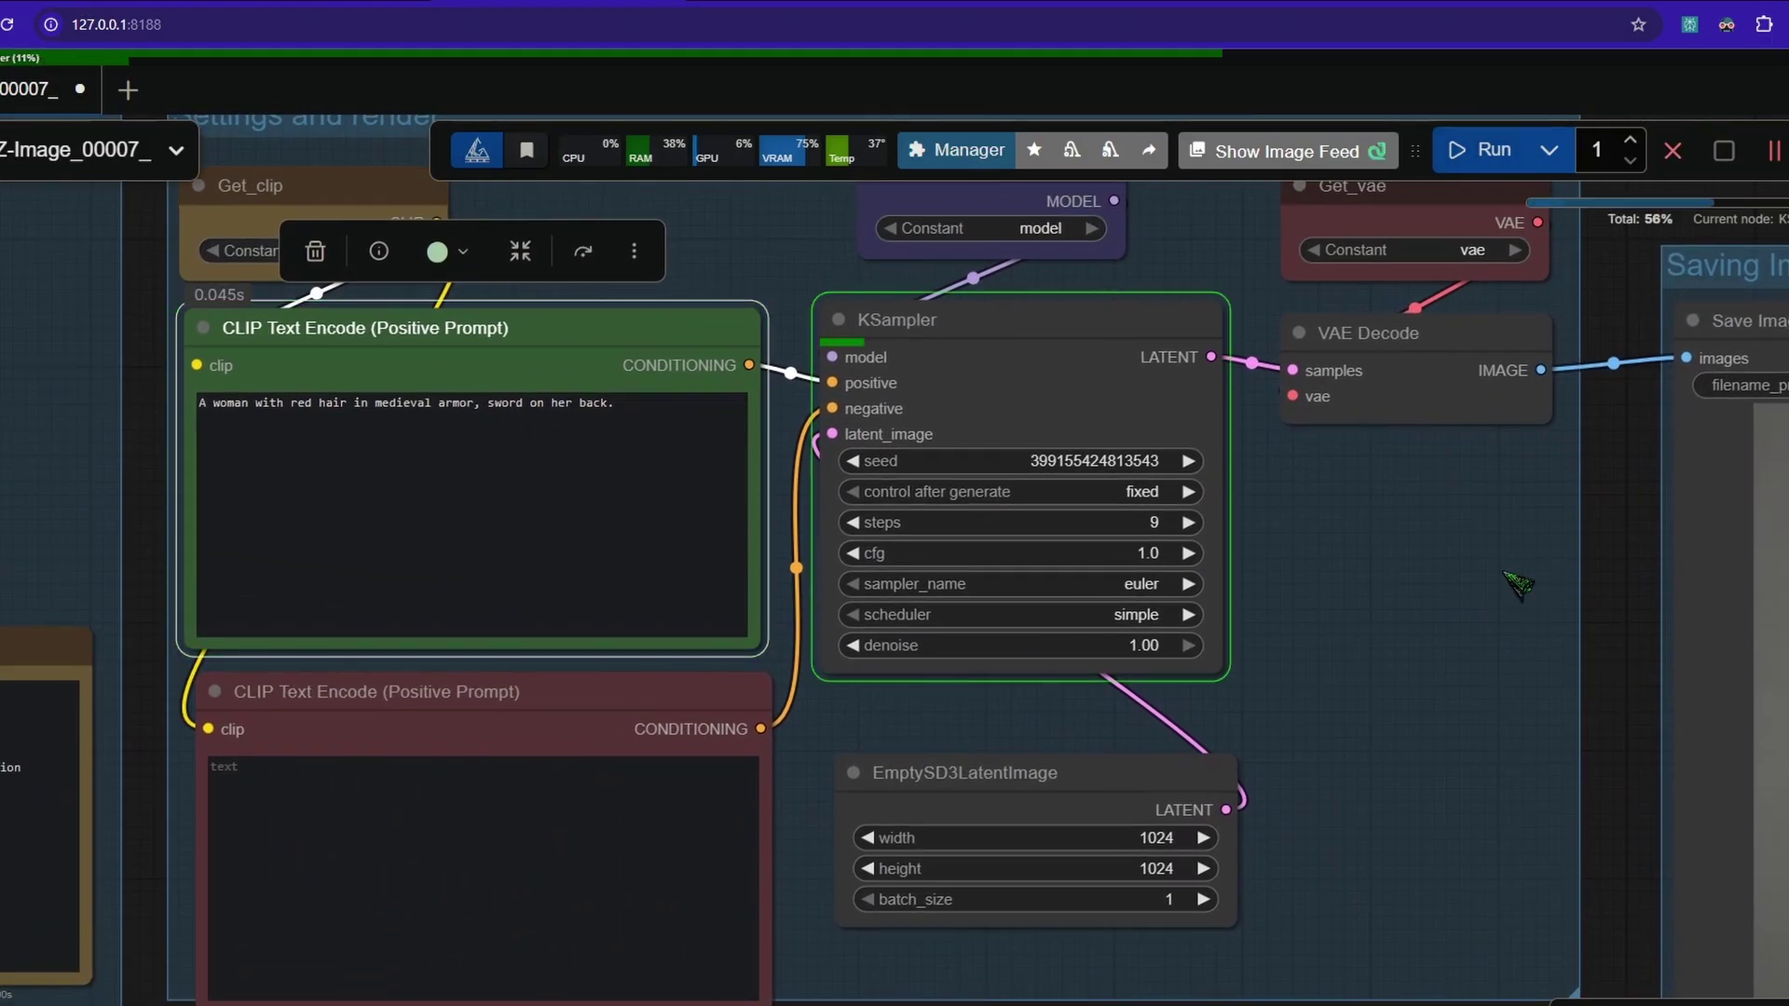
drag(1443, 551, 937, 431)
scroll(937, 432, down, 1)
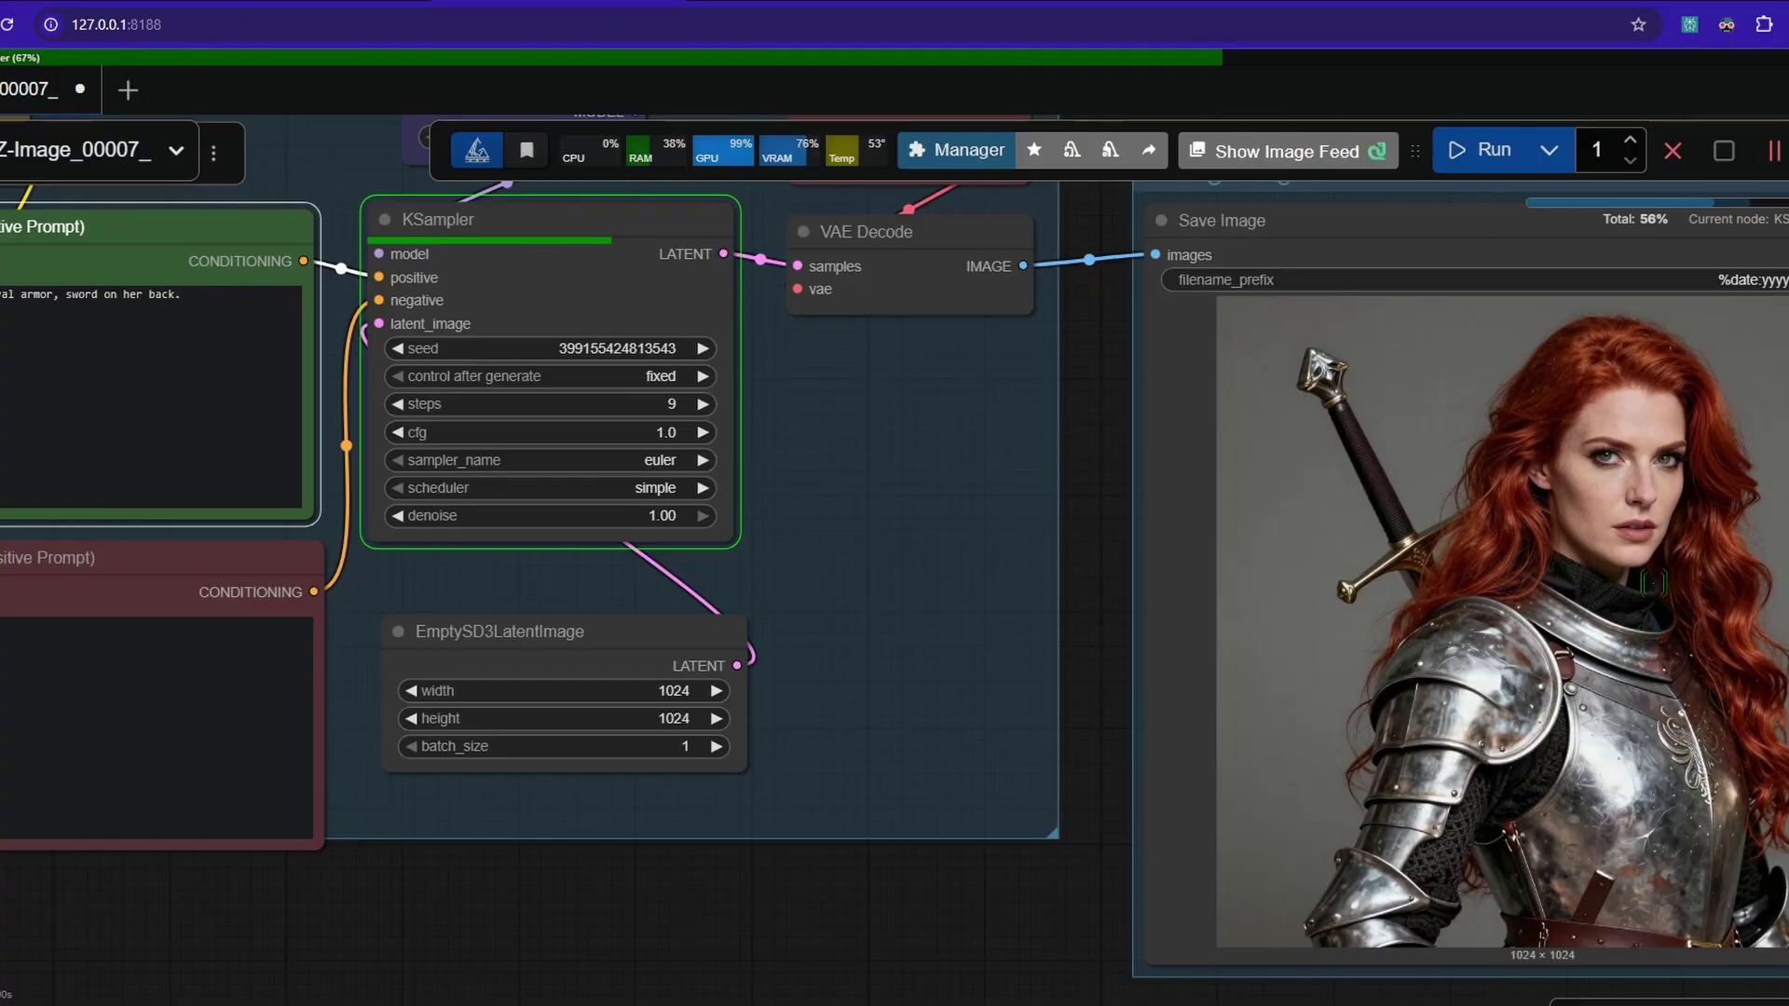
drag(1577, 527, 1540, 519)
Add the line "Three-quarter view, slightly low heroic angle" to the green positive prompt.
drag(214, 399, 706, 442)
scroll(596, 458, up, 4)
key(Return)
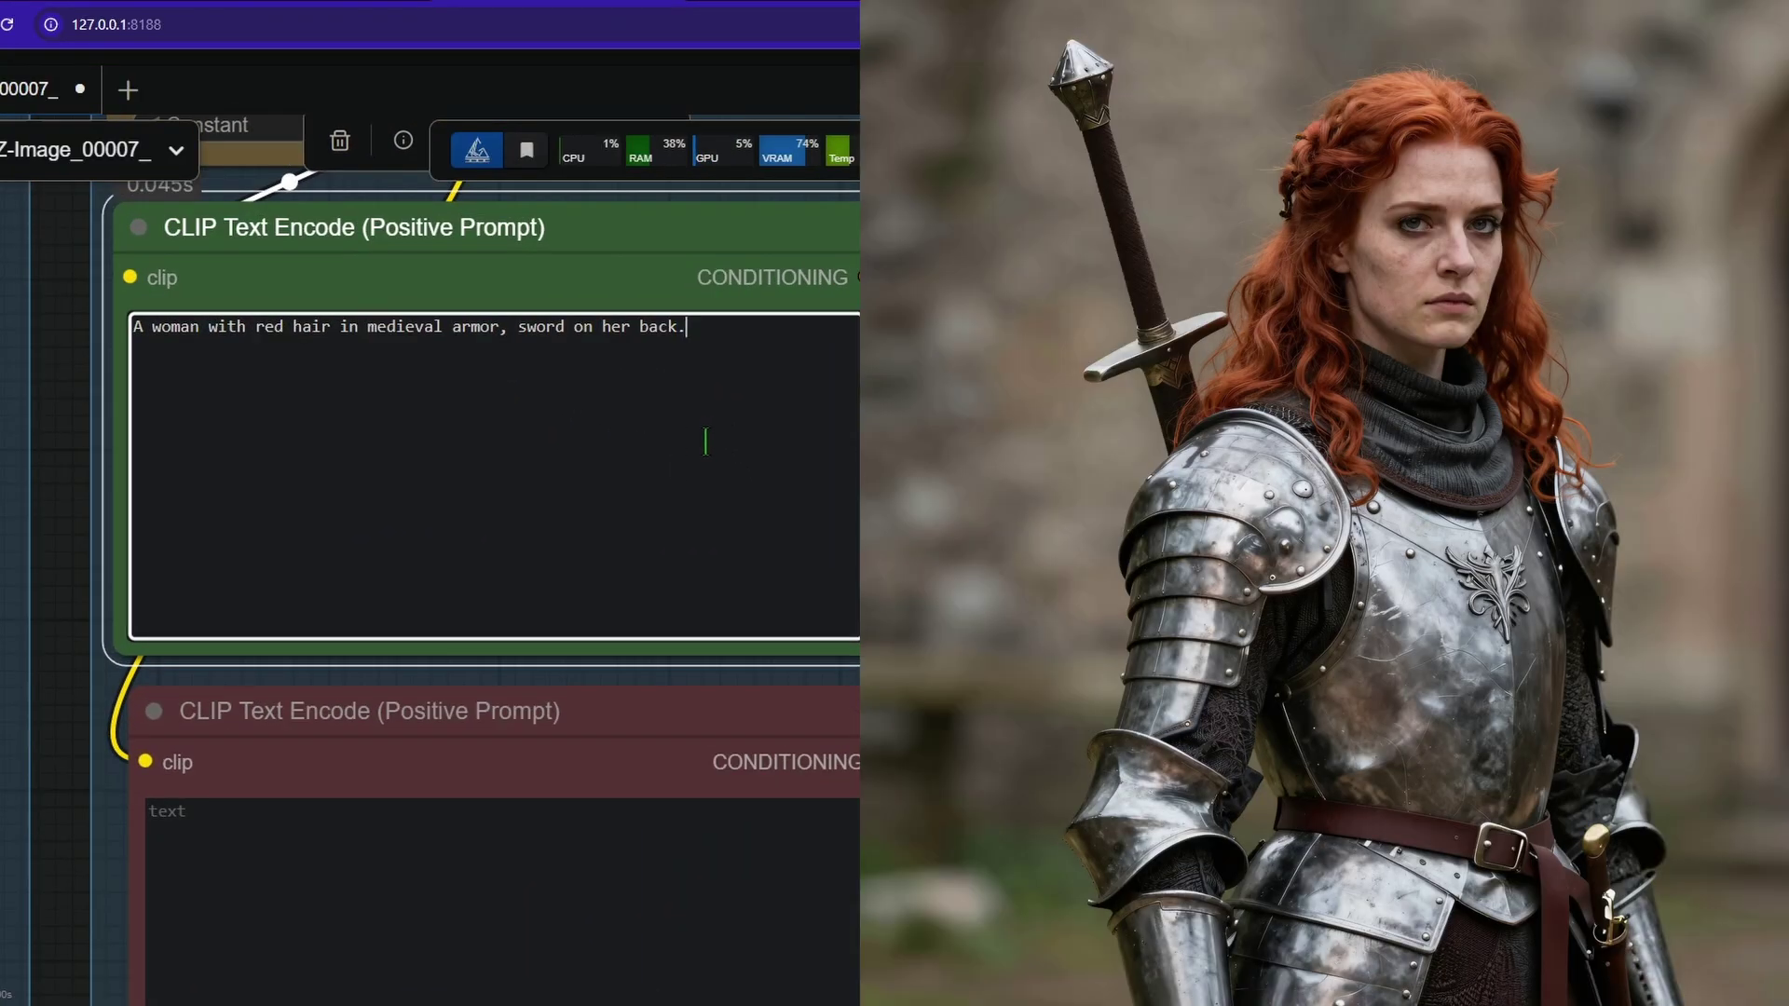
text(Three-quarter view, slightly low heroic angle)
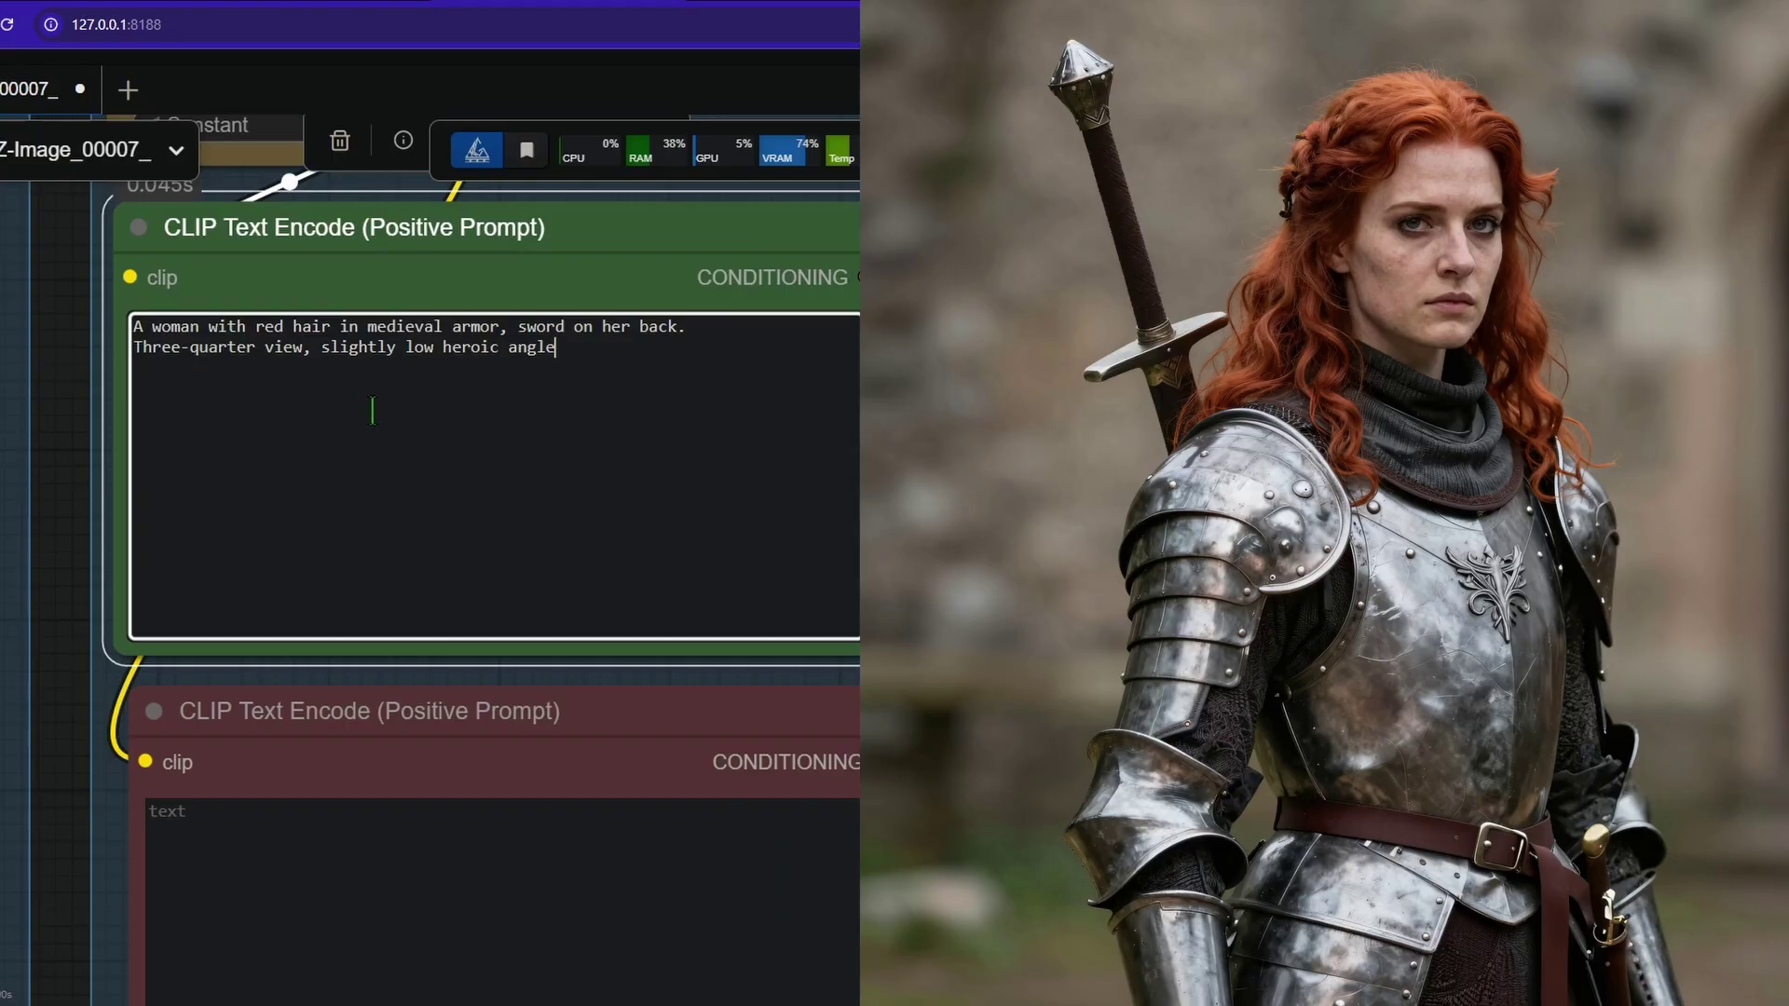
Generate the image with the camera-angle line included and follow the render at the Save Image node.
scroll(610, 449, down, 2)
drag(1538, 522, 1191, 417)
key(ctrl+Return)
drag(1575, 406, 986, 430)
scroll(1202, 435, down, 3)
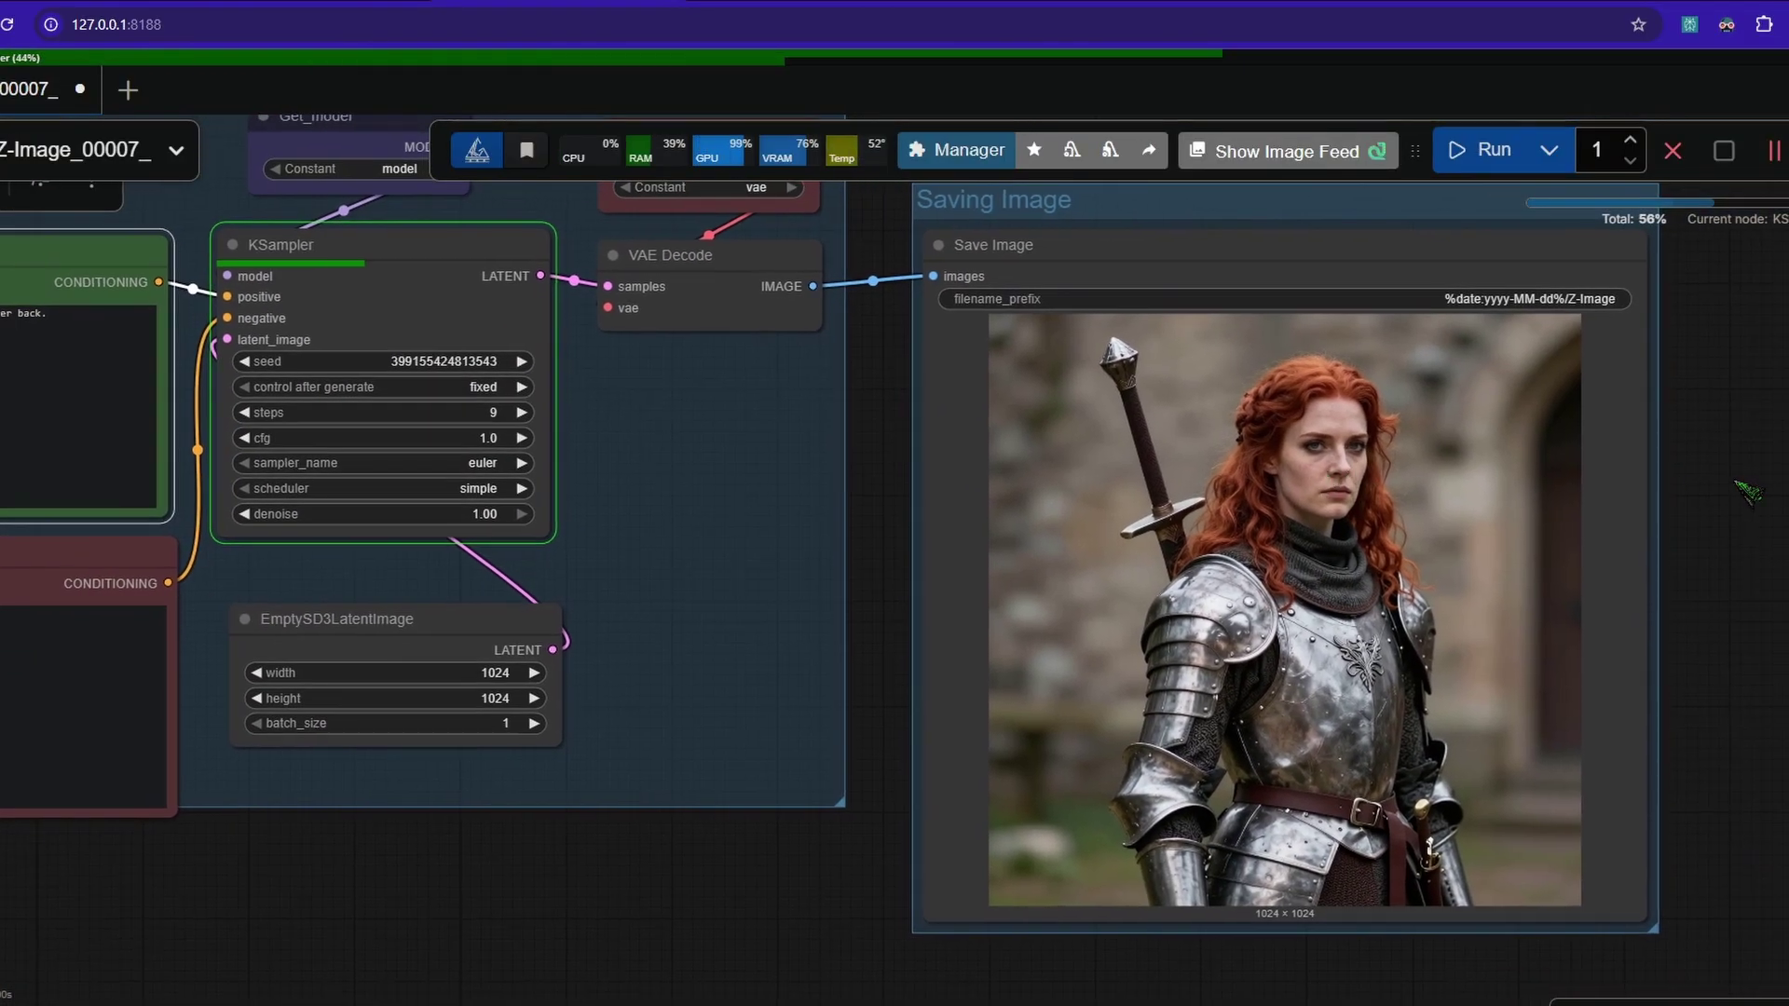
Add the line "Standing in the ruins of an ancient cathedral." to the green positive prompt.
drag(691, 503, 1234, 627)
scroll(783, 550, up, 3)
click(559, 457)
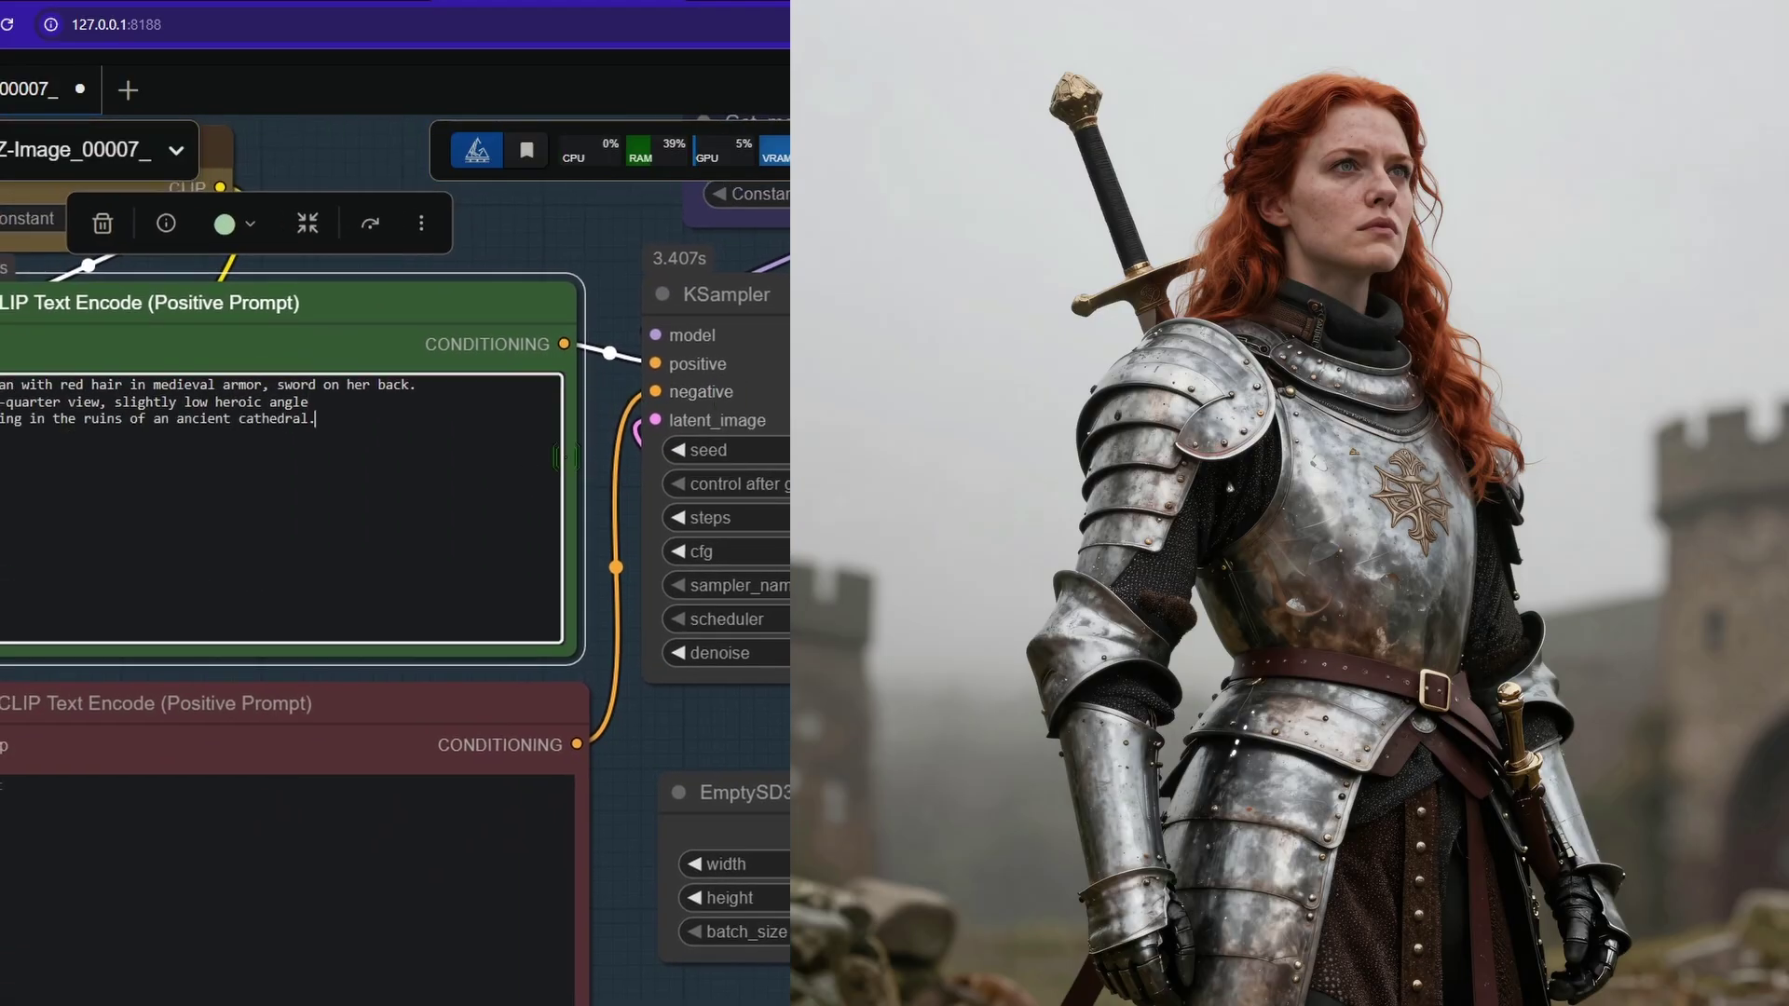
drag(179, 487, 765, 656)
scroll(669, 631, up, 3)
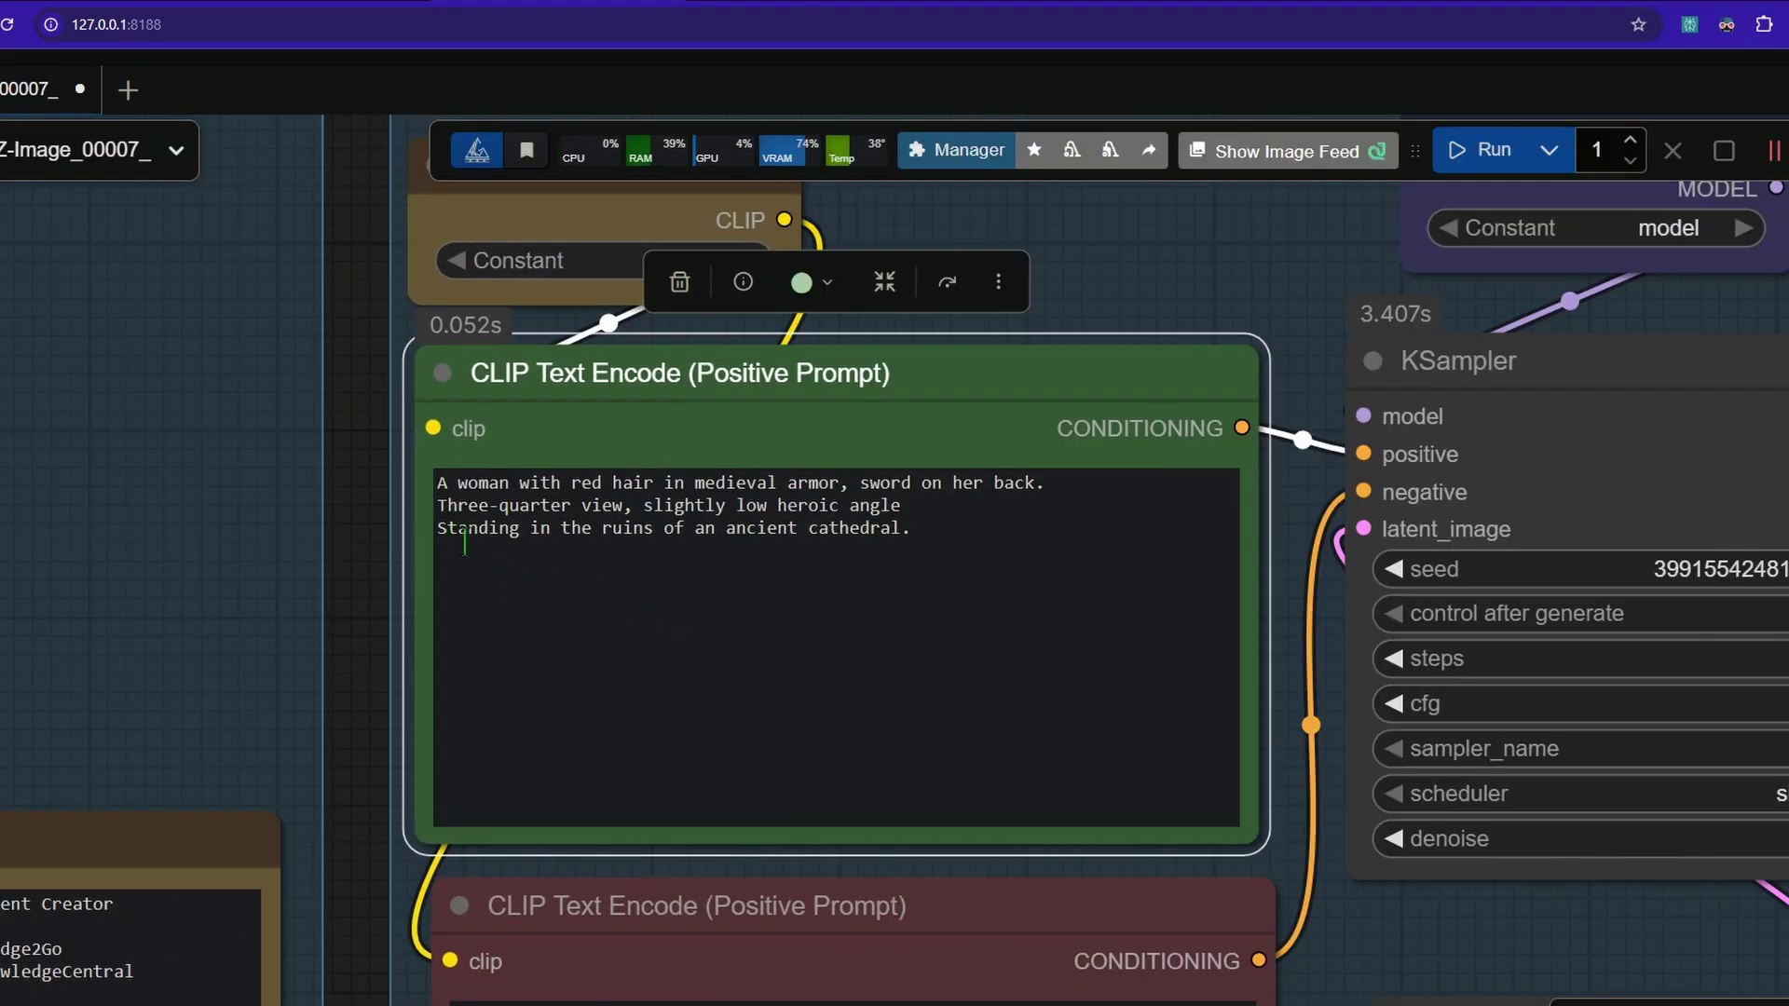
Run the workflow with the cathedral setting and view the resulting image in the Save Image node.
scroll(1081, 622, down, 4)
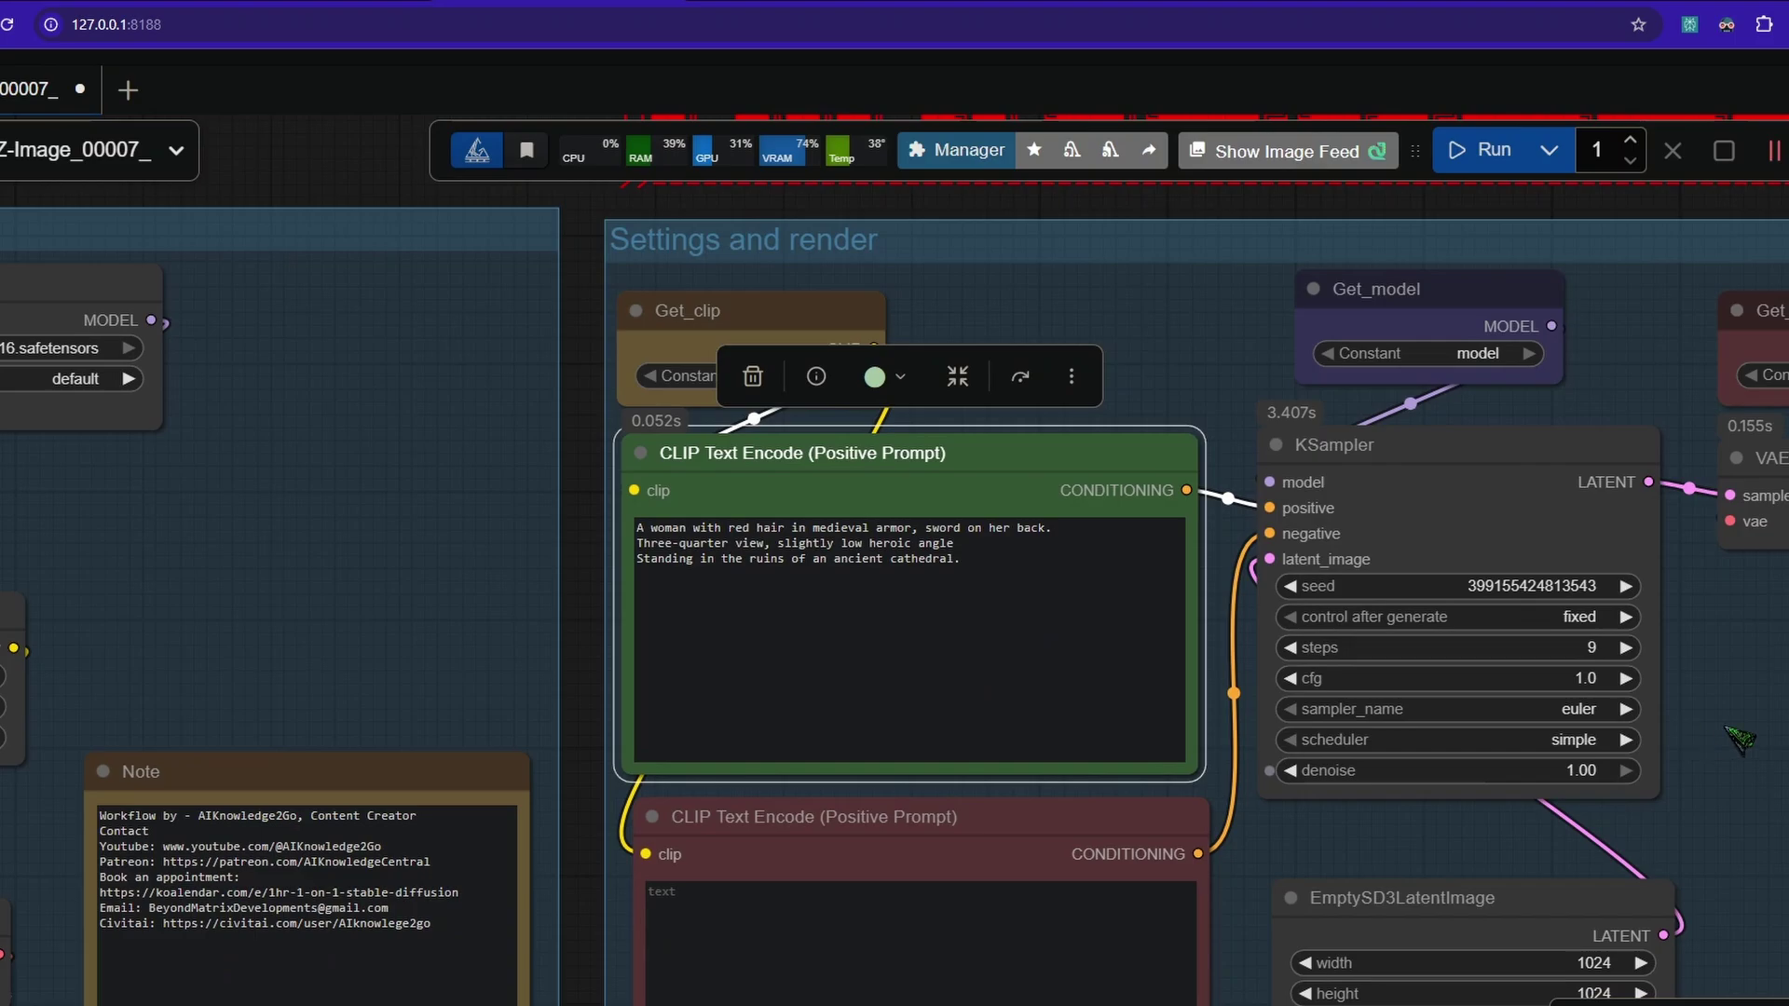
drag(1725, 730, 834, 608)
click(1471, 152)
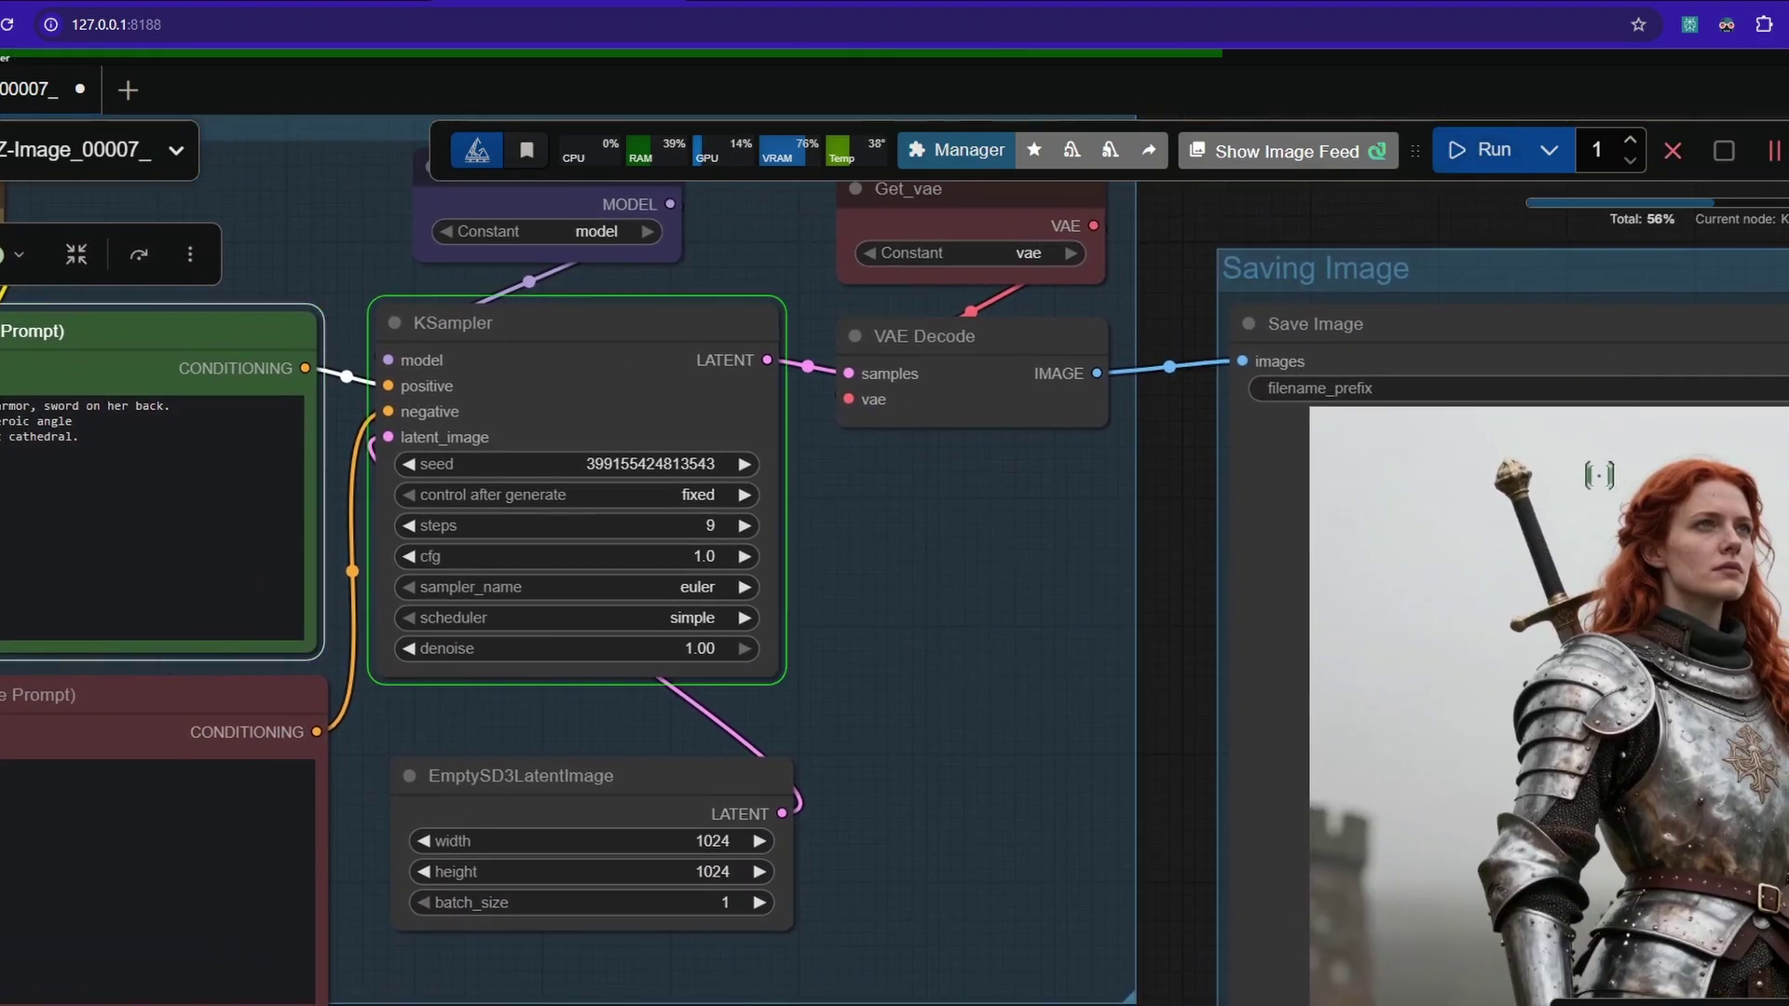
drag(1179, 559, 688, 486)
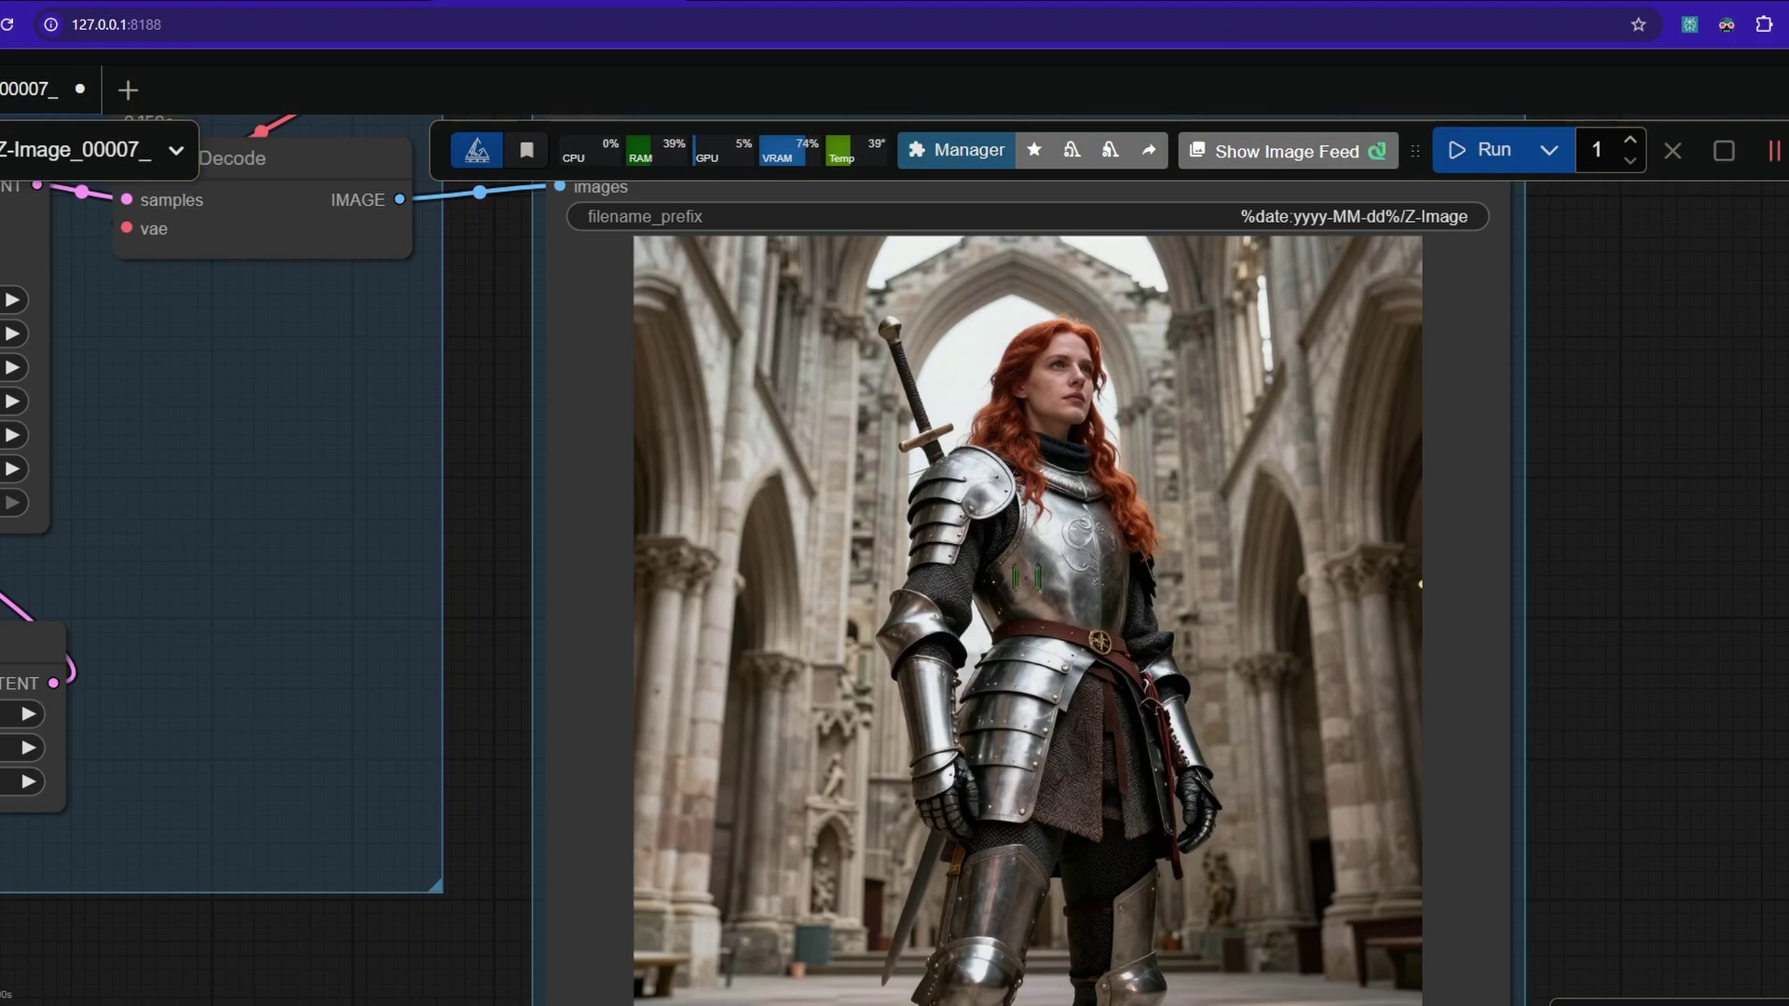
Add the line "Dramatic god rays, cold blue stained-glass light, floating dust." to the positive prompt.
drag(373, 429, 1508, 691)
scroll(512, 650, up, 4)
drag(551, 583, 1113, 629)
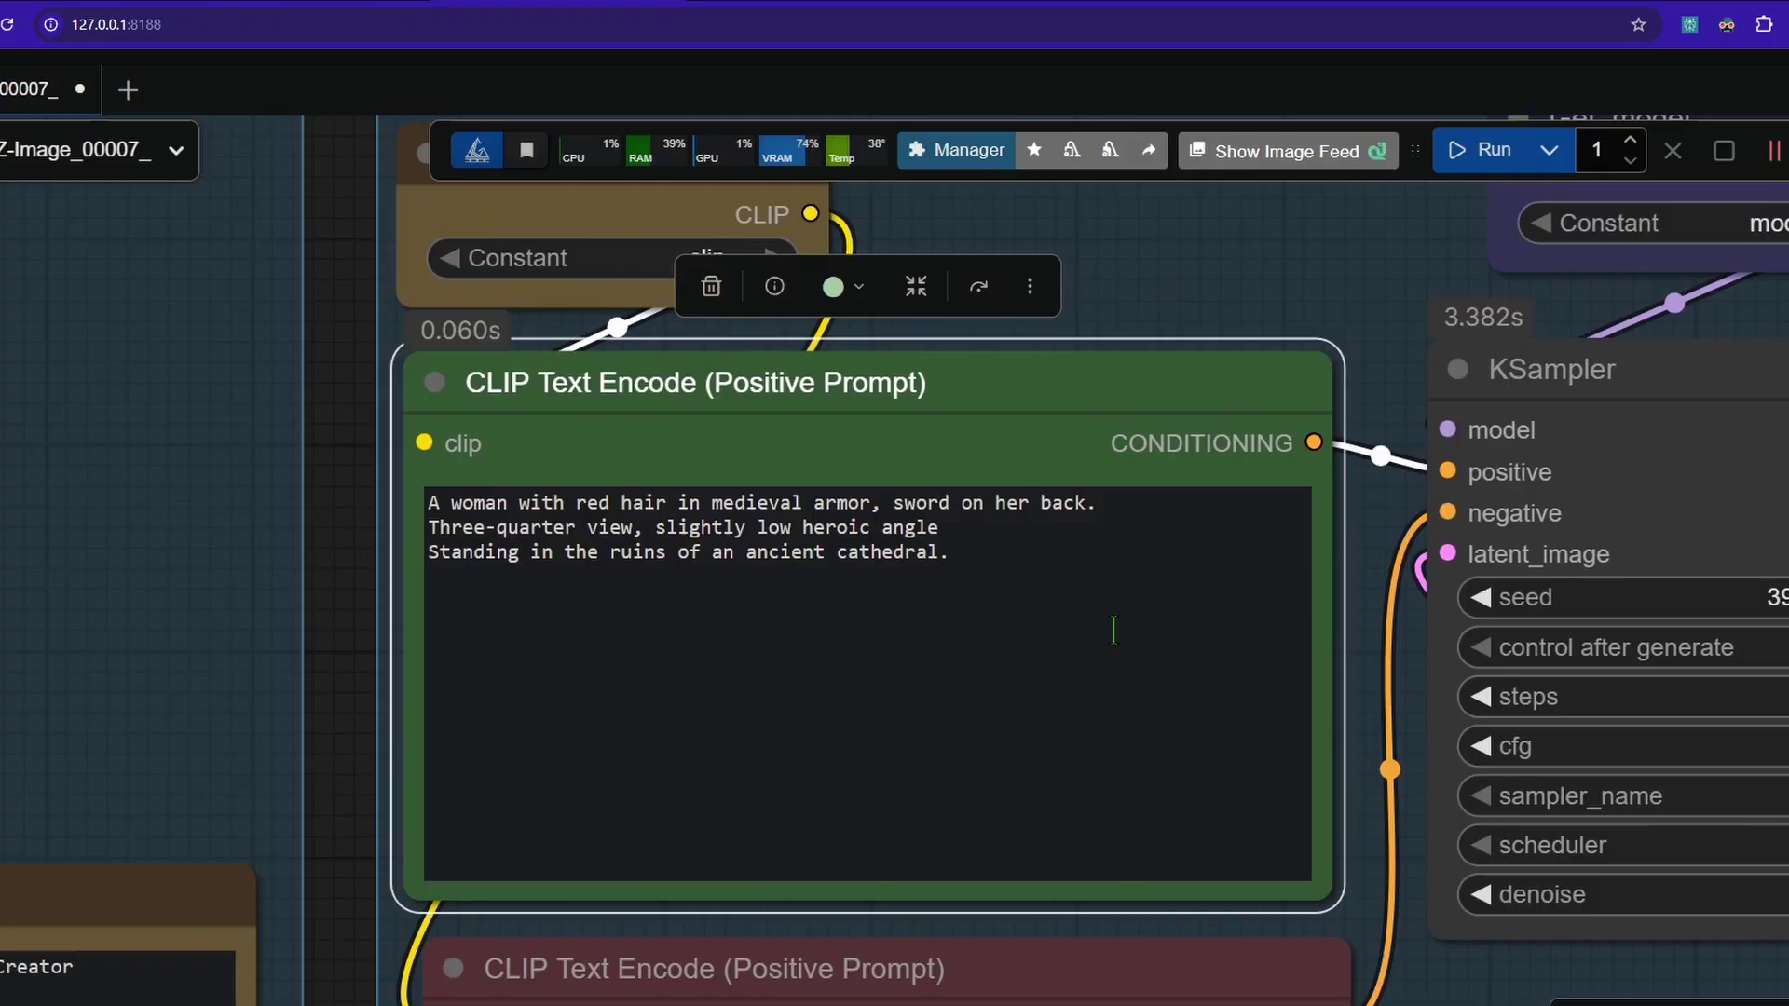
click(1118, 662)
text(Dramatic god rays, cold blue stained-glass light, floating dust.)
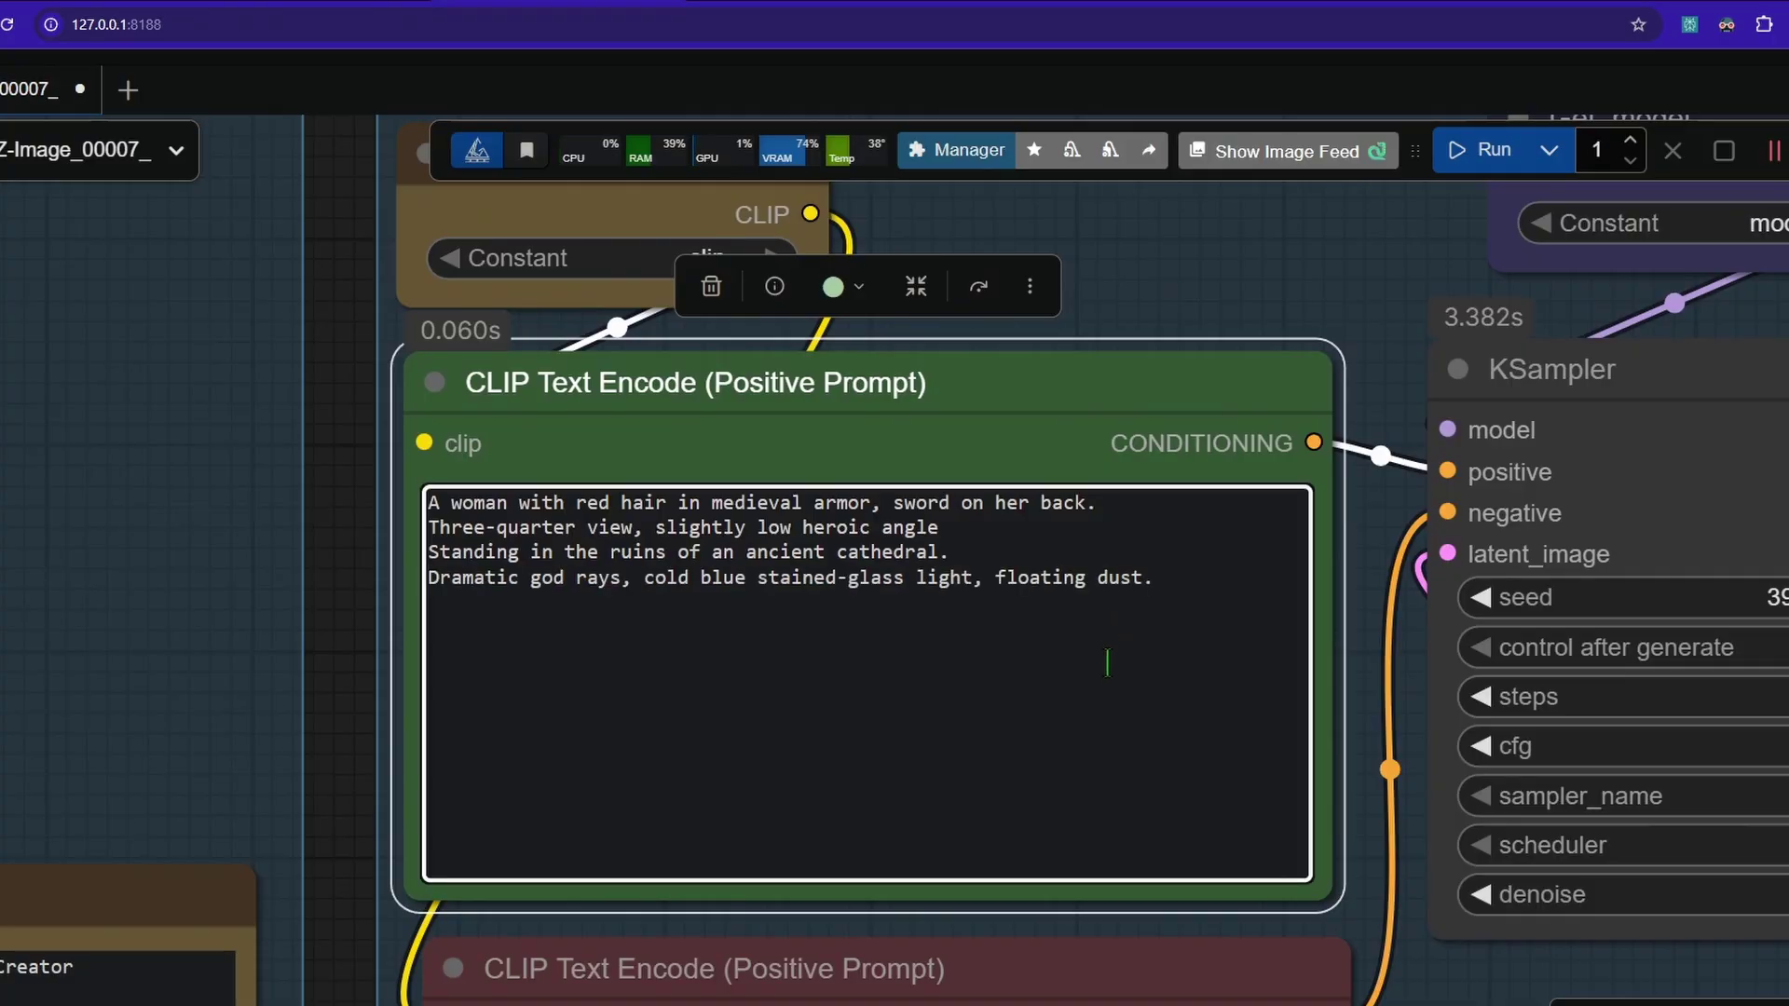
Generate the image with the lighting line included and inspect it in the Save Image node.
scroll(782, 693, down, 1)
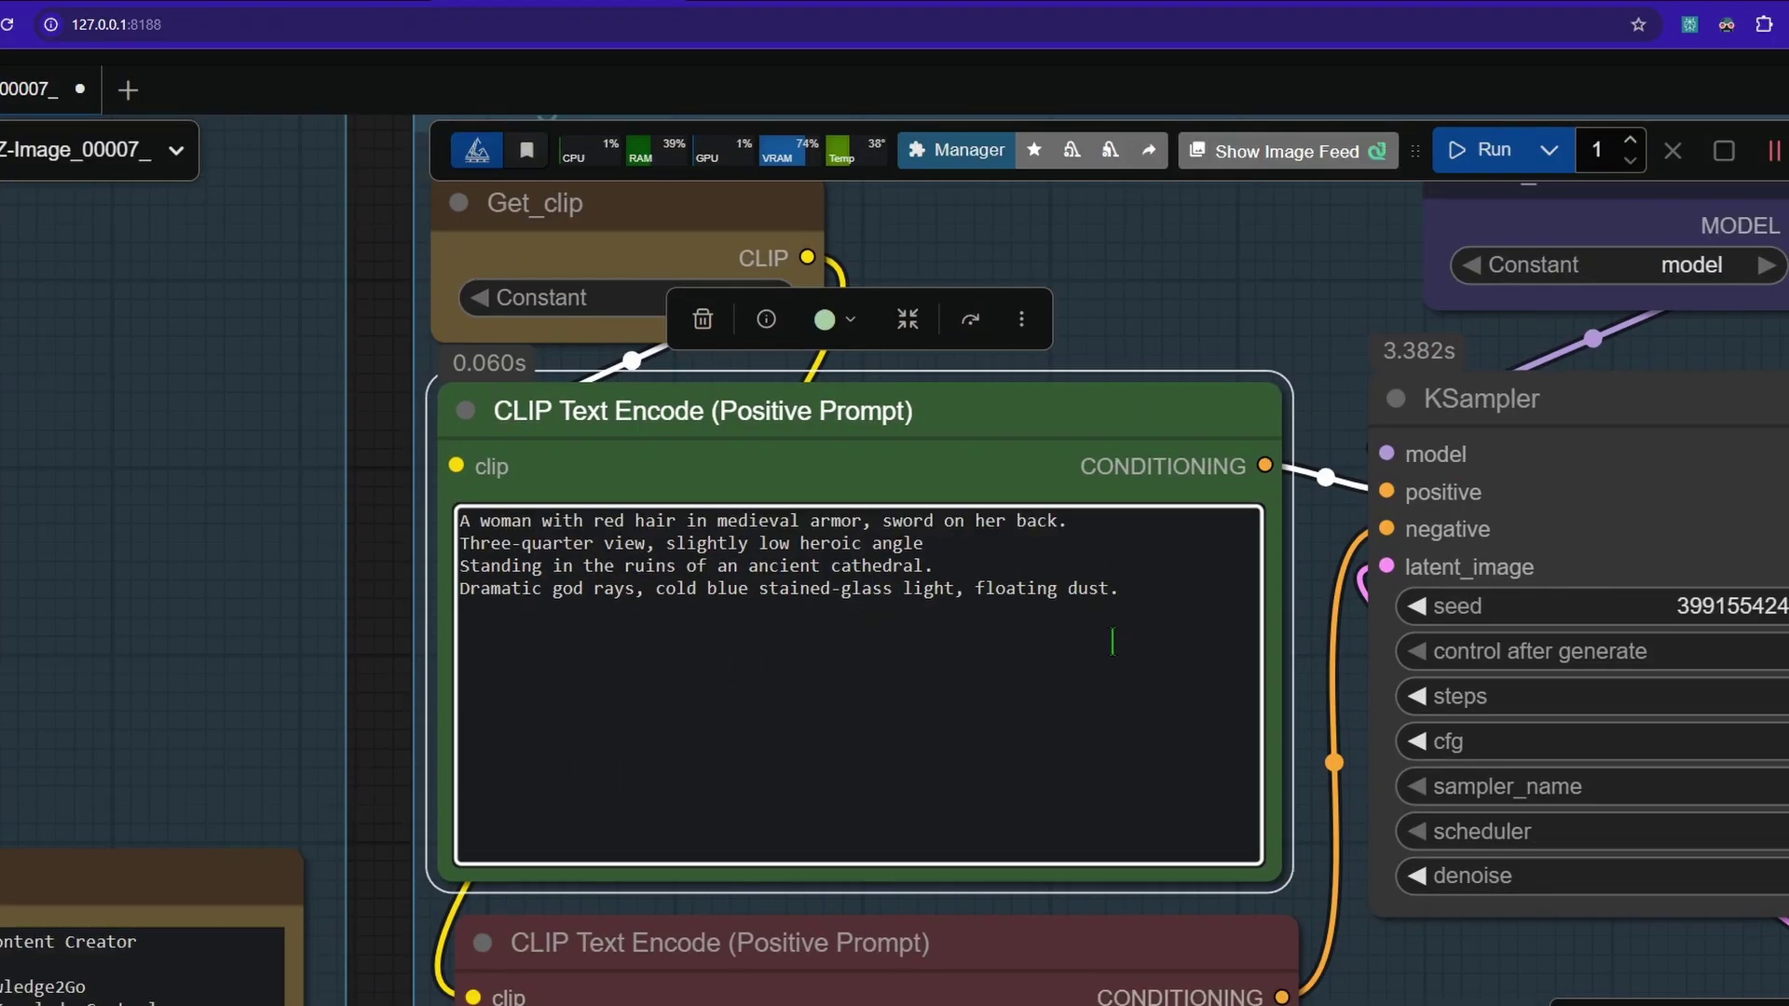
drag(1152, 652, 934, 639)
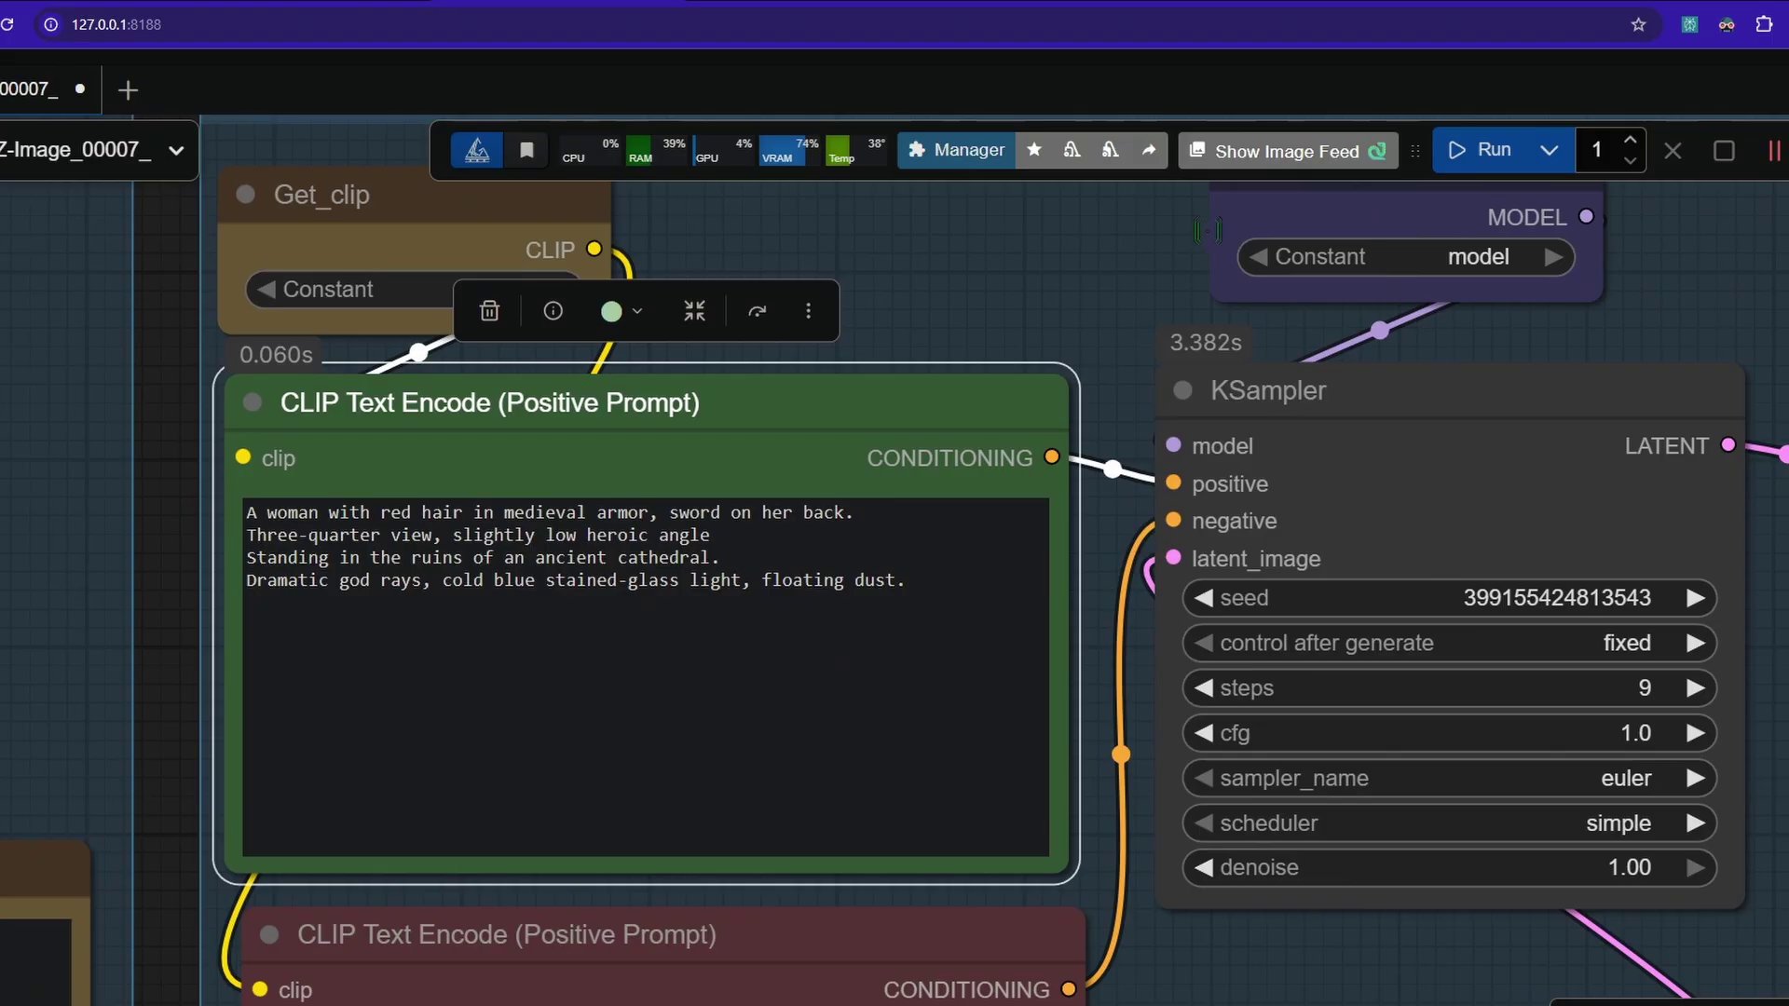
click(1489, 150)
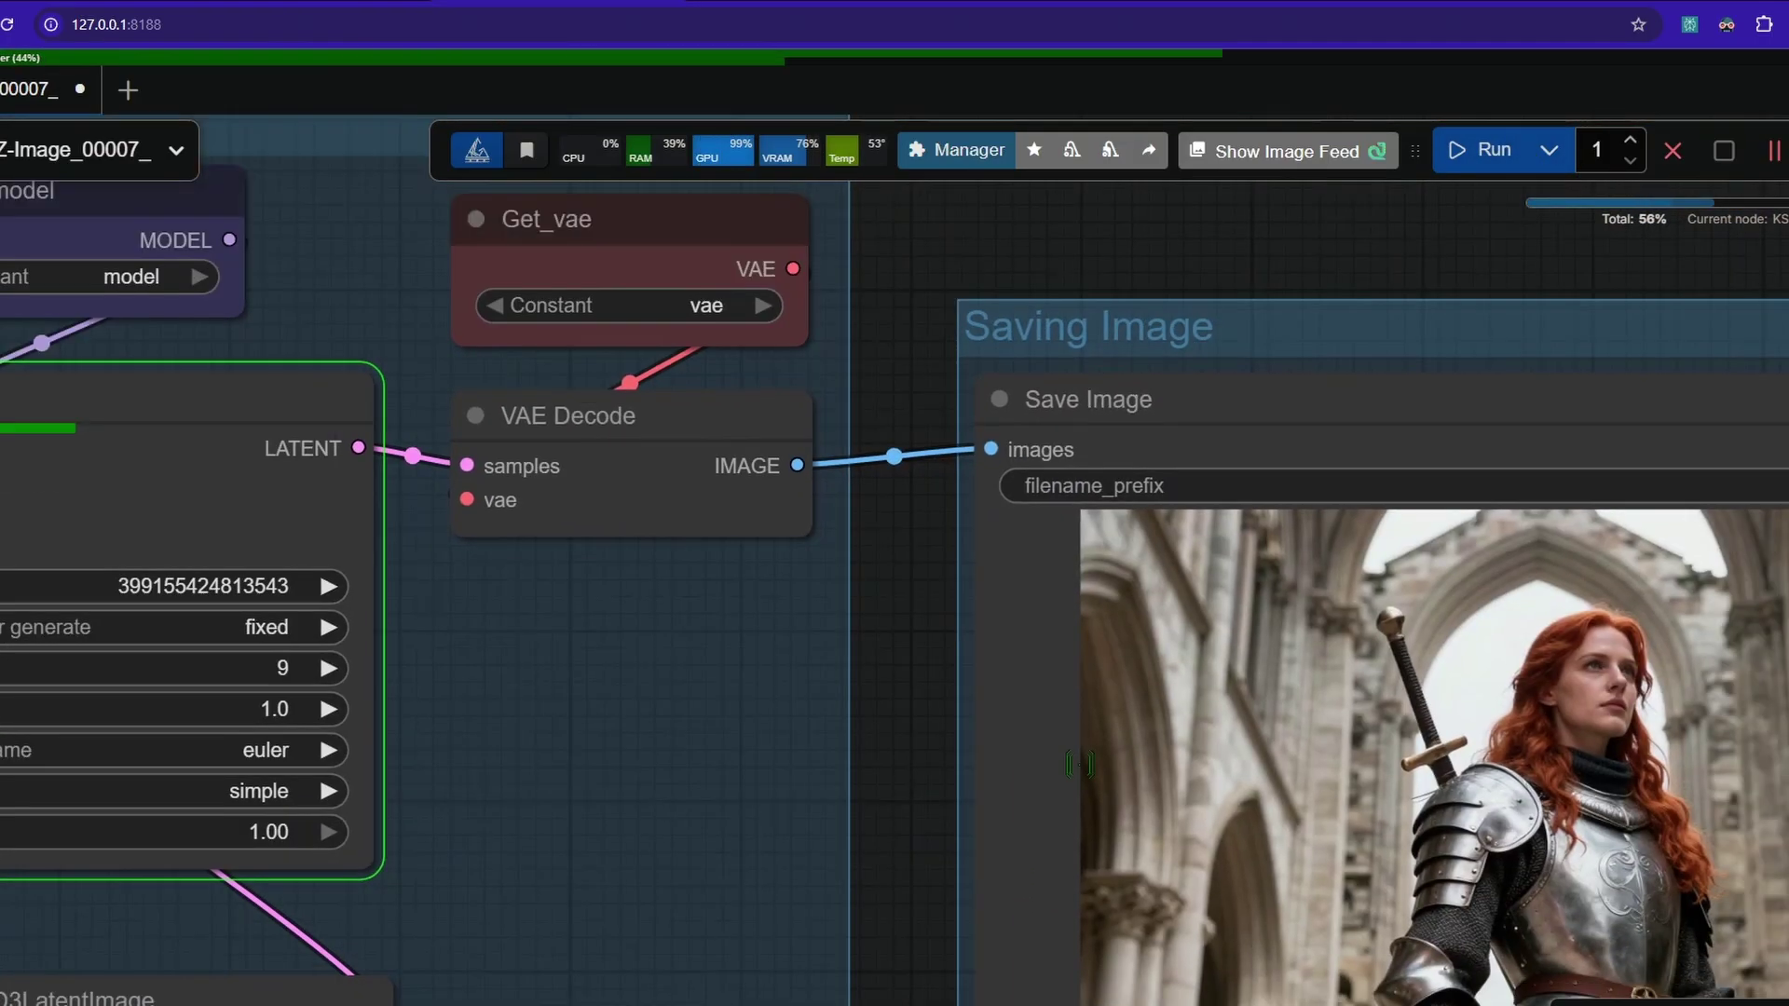
scroll(1079, 764, down, 2)
drag(1294, 750, 978, 500)
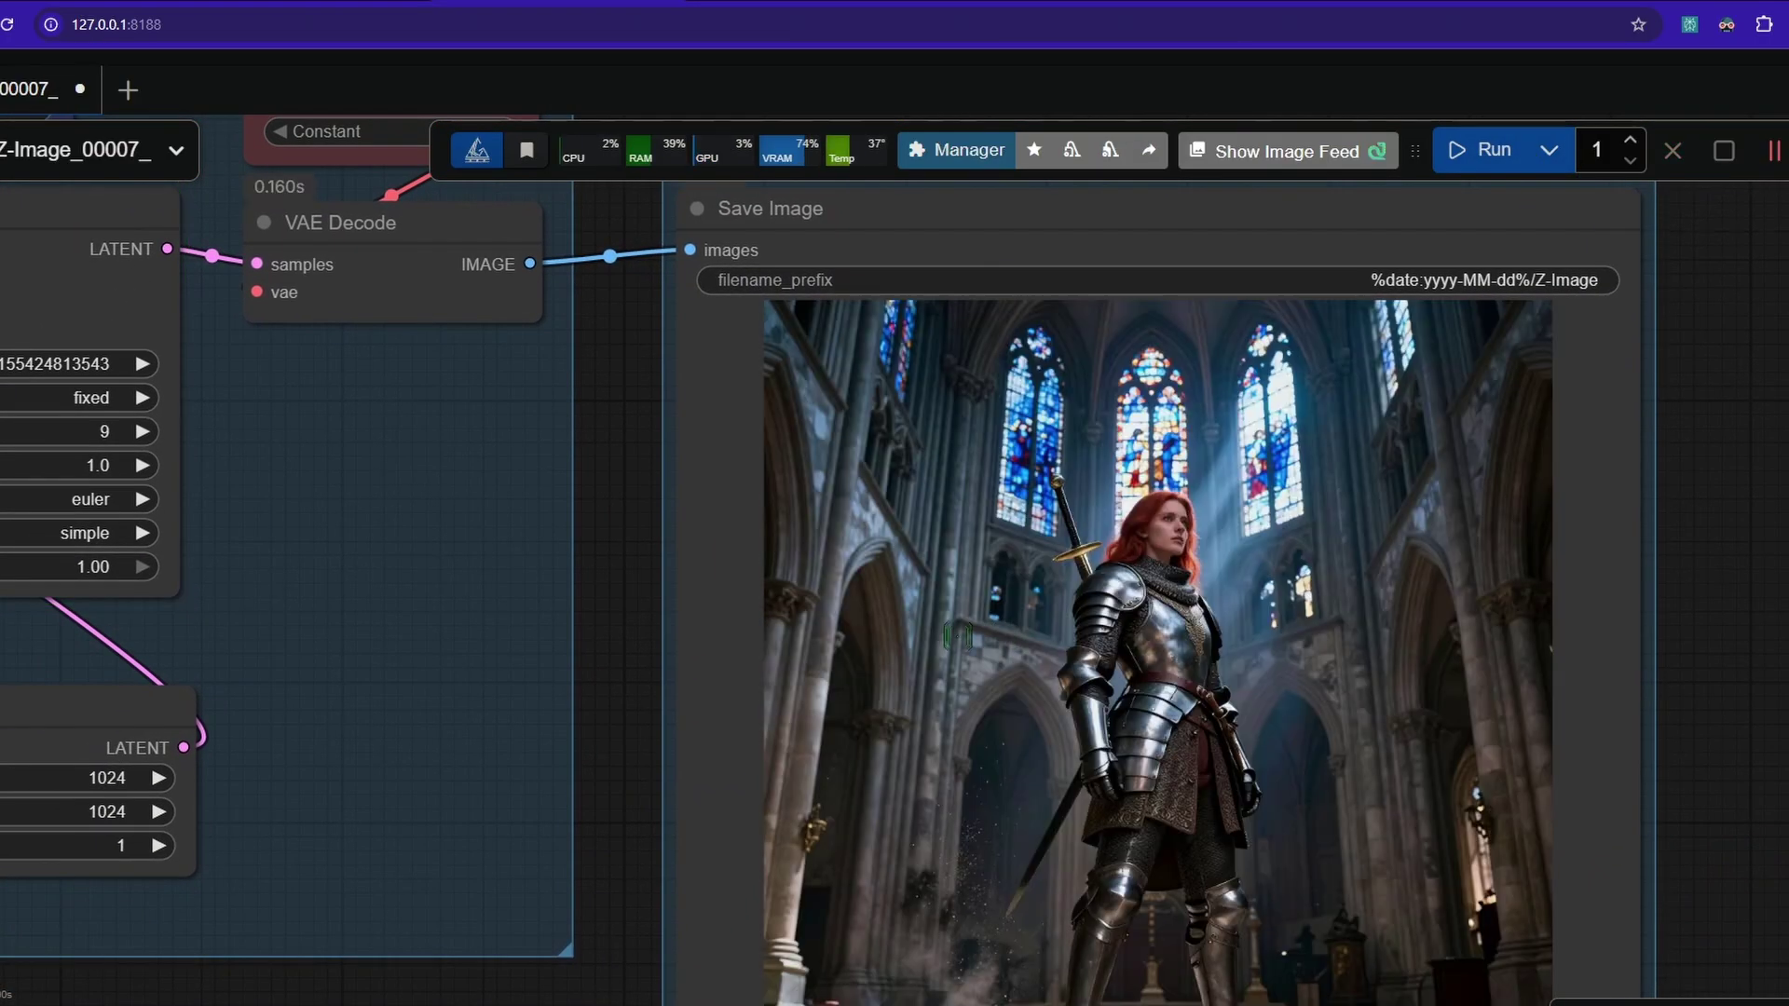
drag(516, 689, 467, 643)
Add the line "Hand on the sword hilt, piercing stare straight into camera." to the positive prompt.
drag(611, 623, 1281, 713)
scroll(619, 535, up, 1)
drag(285, 433, 1084, 591)
scroll(791, 610, up, 4)
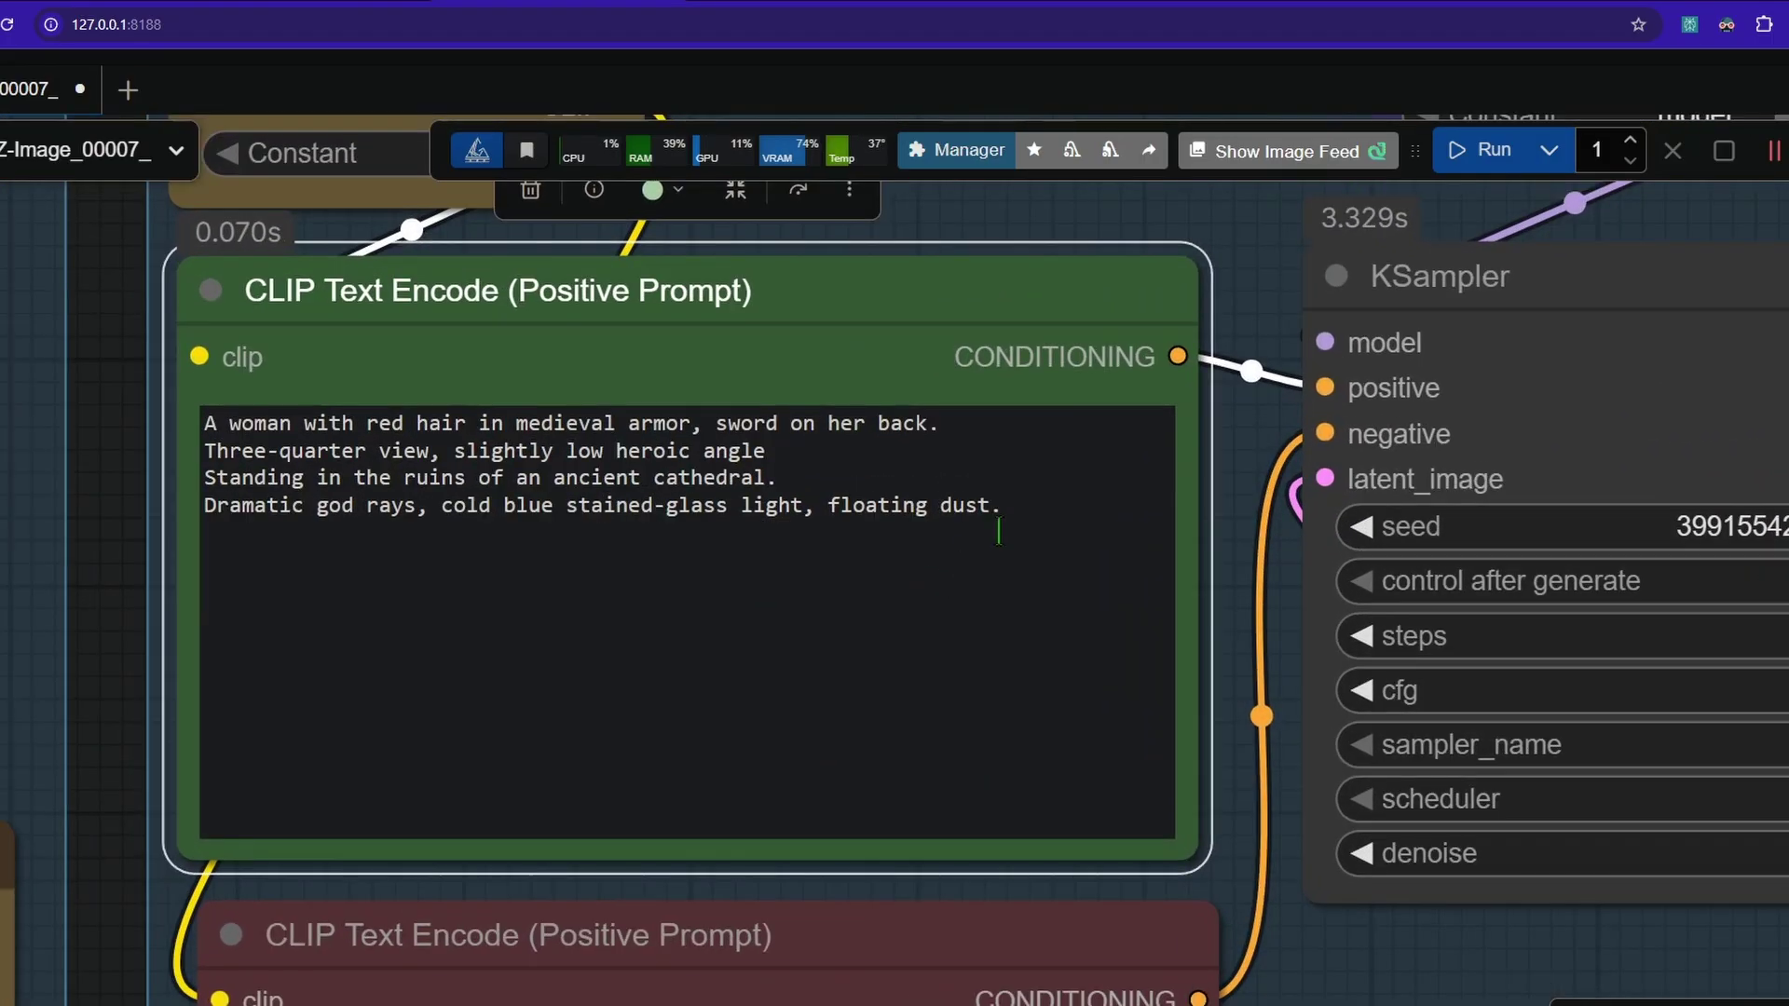
click(1000, 524)
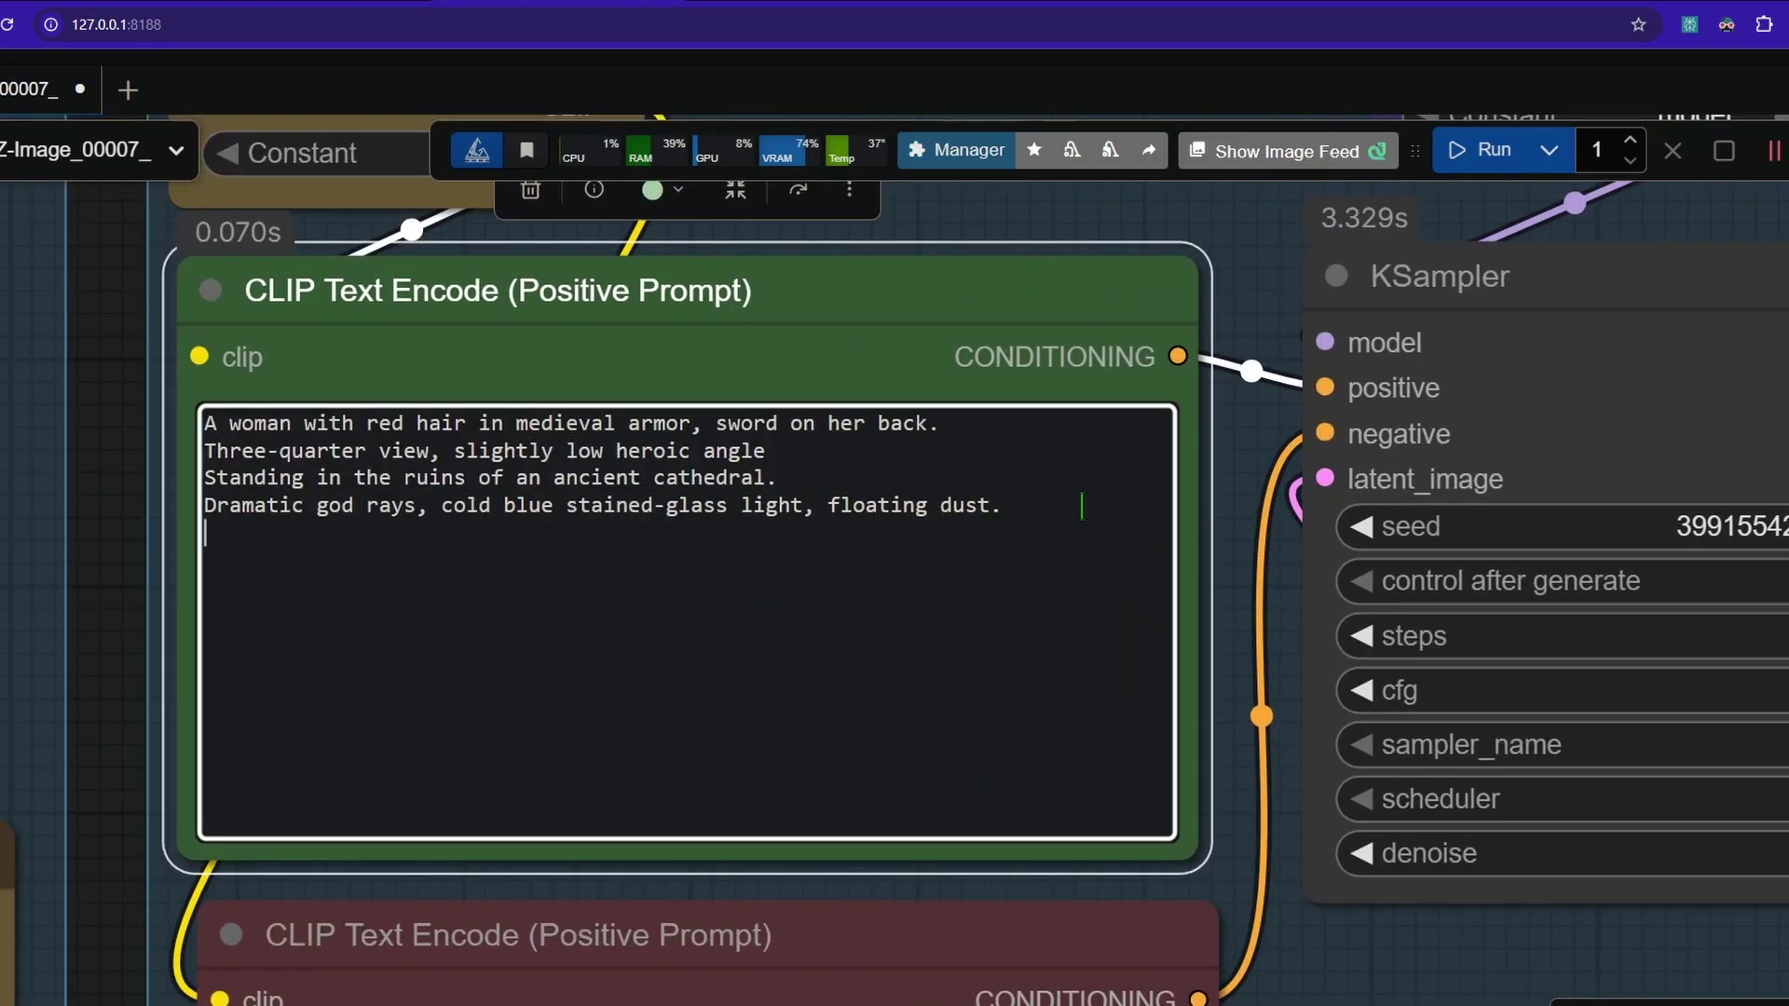
text(Hand on the sword hilt, piercing stare straight into camera.)
scroll(251, 582, up, 1)
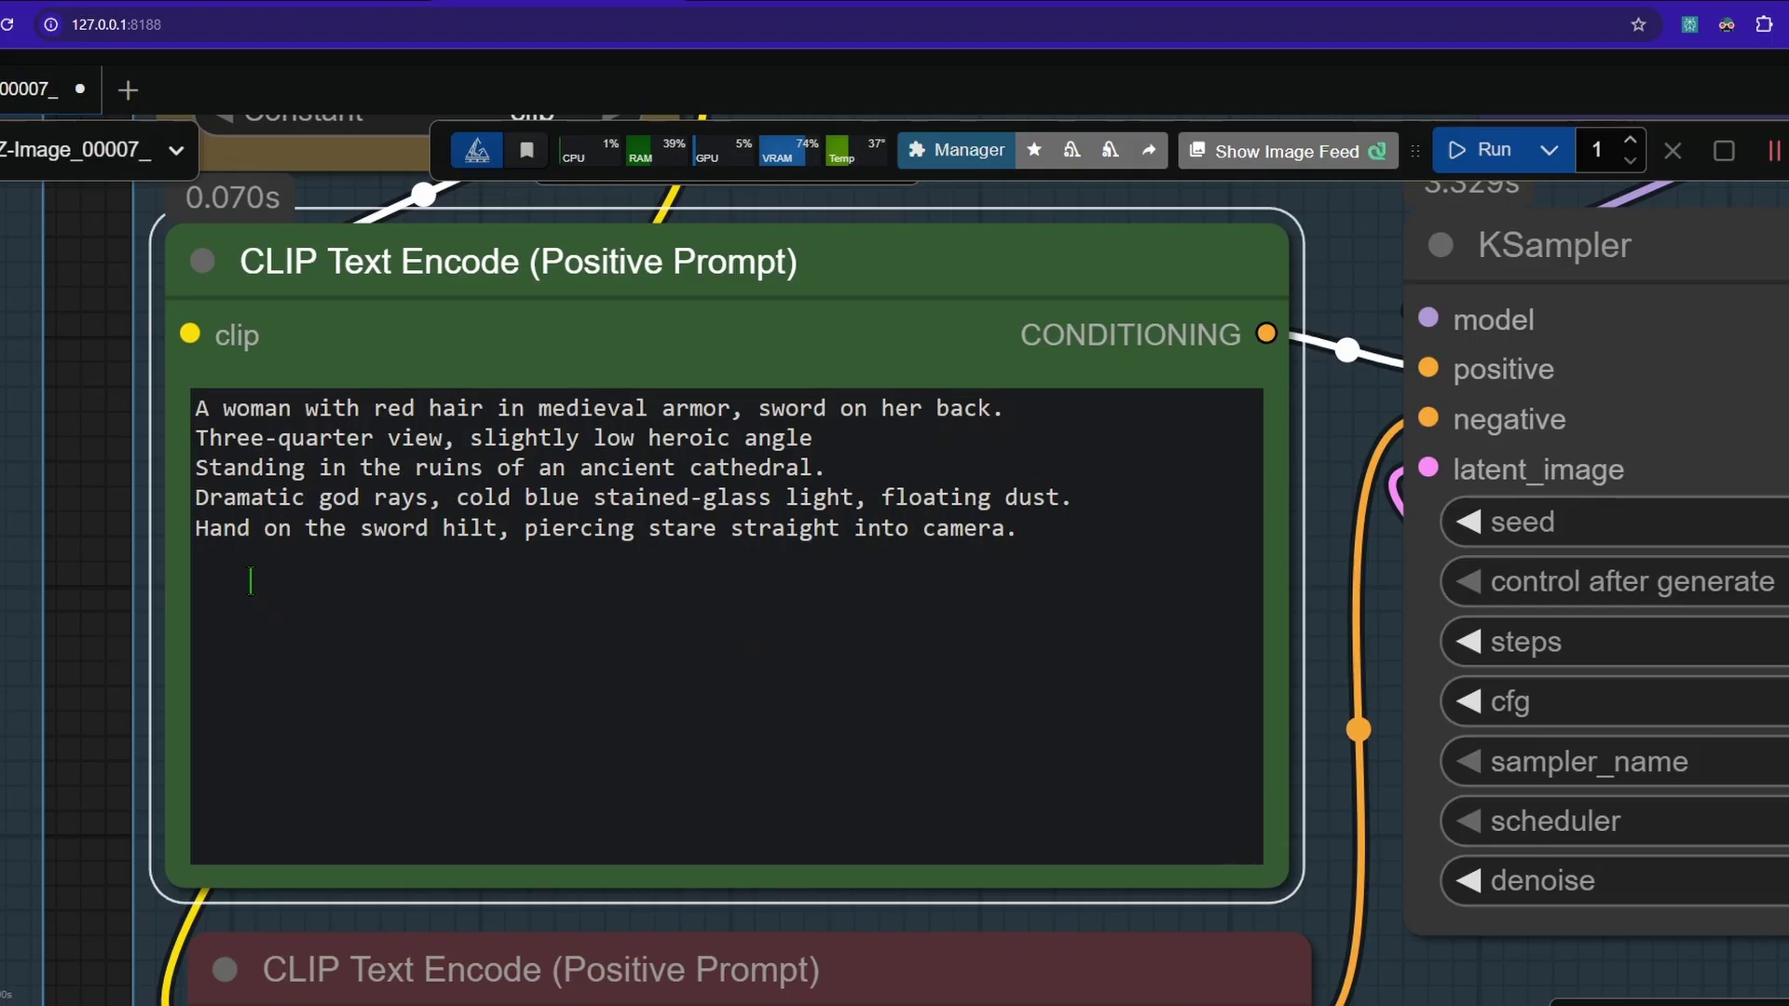
Run the workflow with the pose line included and view the render in the Save Image node.
drag(914, 639, 529, 663)
scroll(773, 610, down, 3)
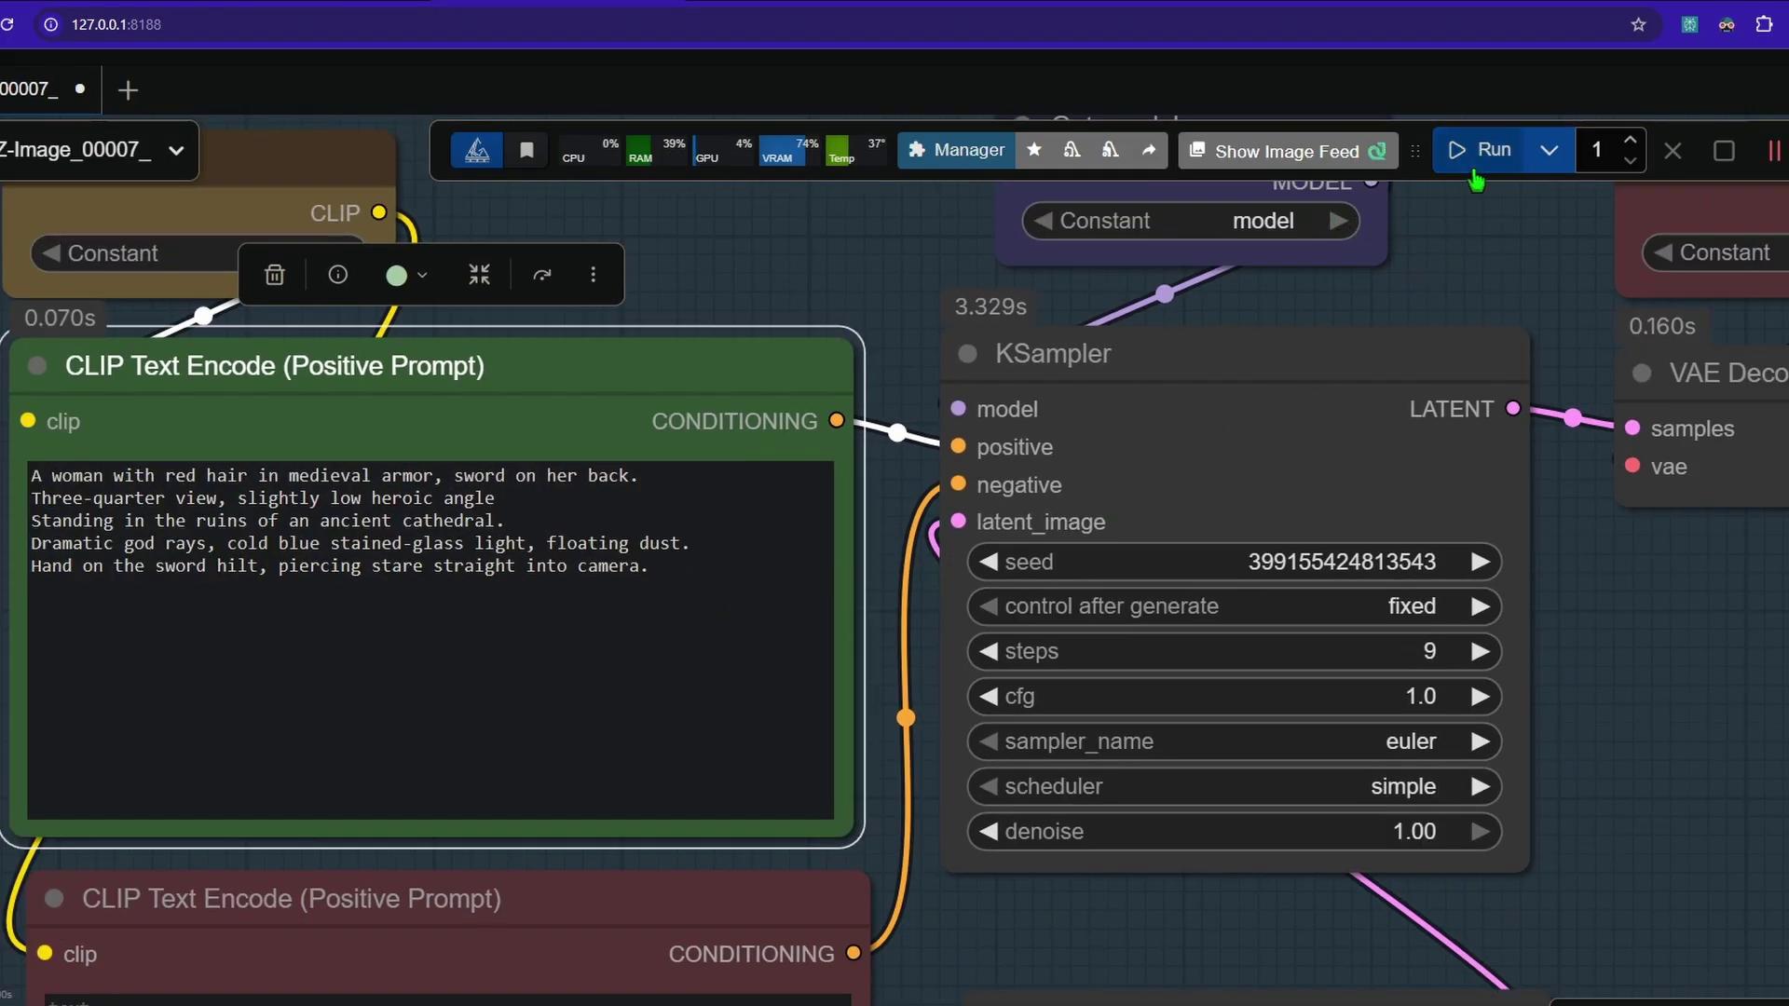
click(1482, 151)
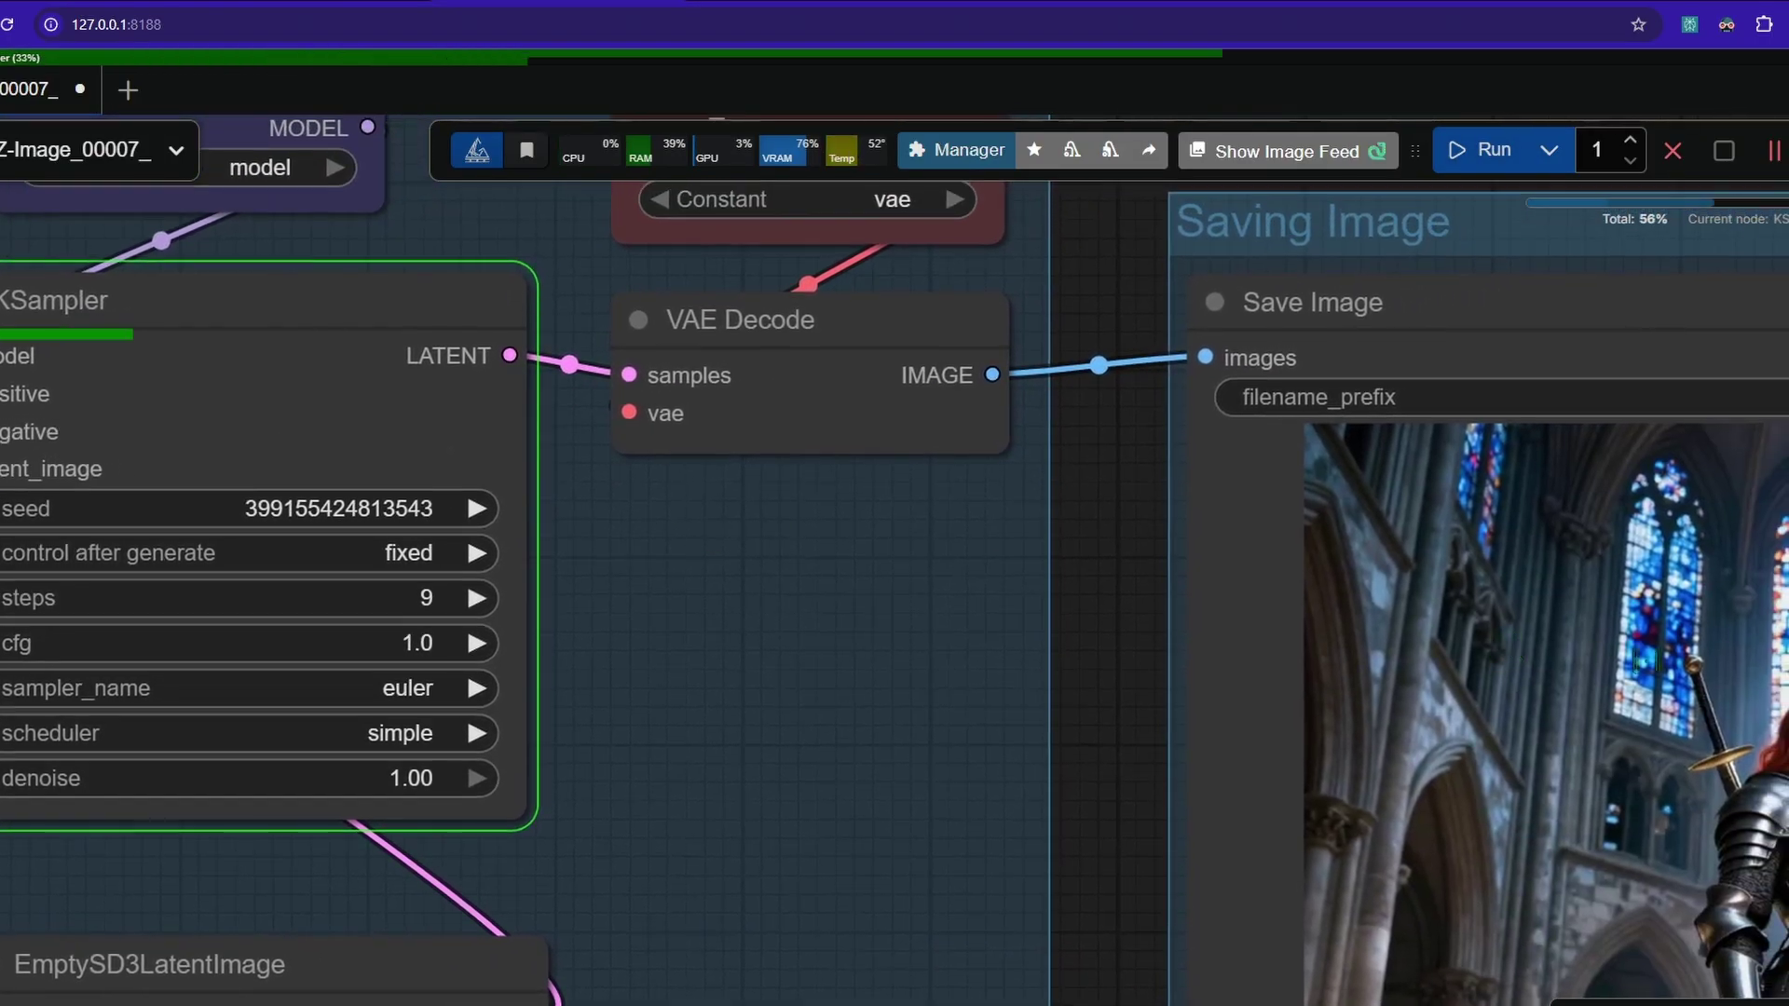
drag(1645, 661, 892, 458)
scroll(1297, 602, down, 3)
drag(1527, 726, 1489, 665)
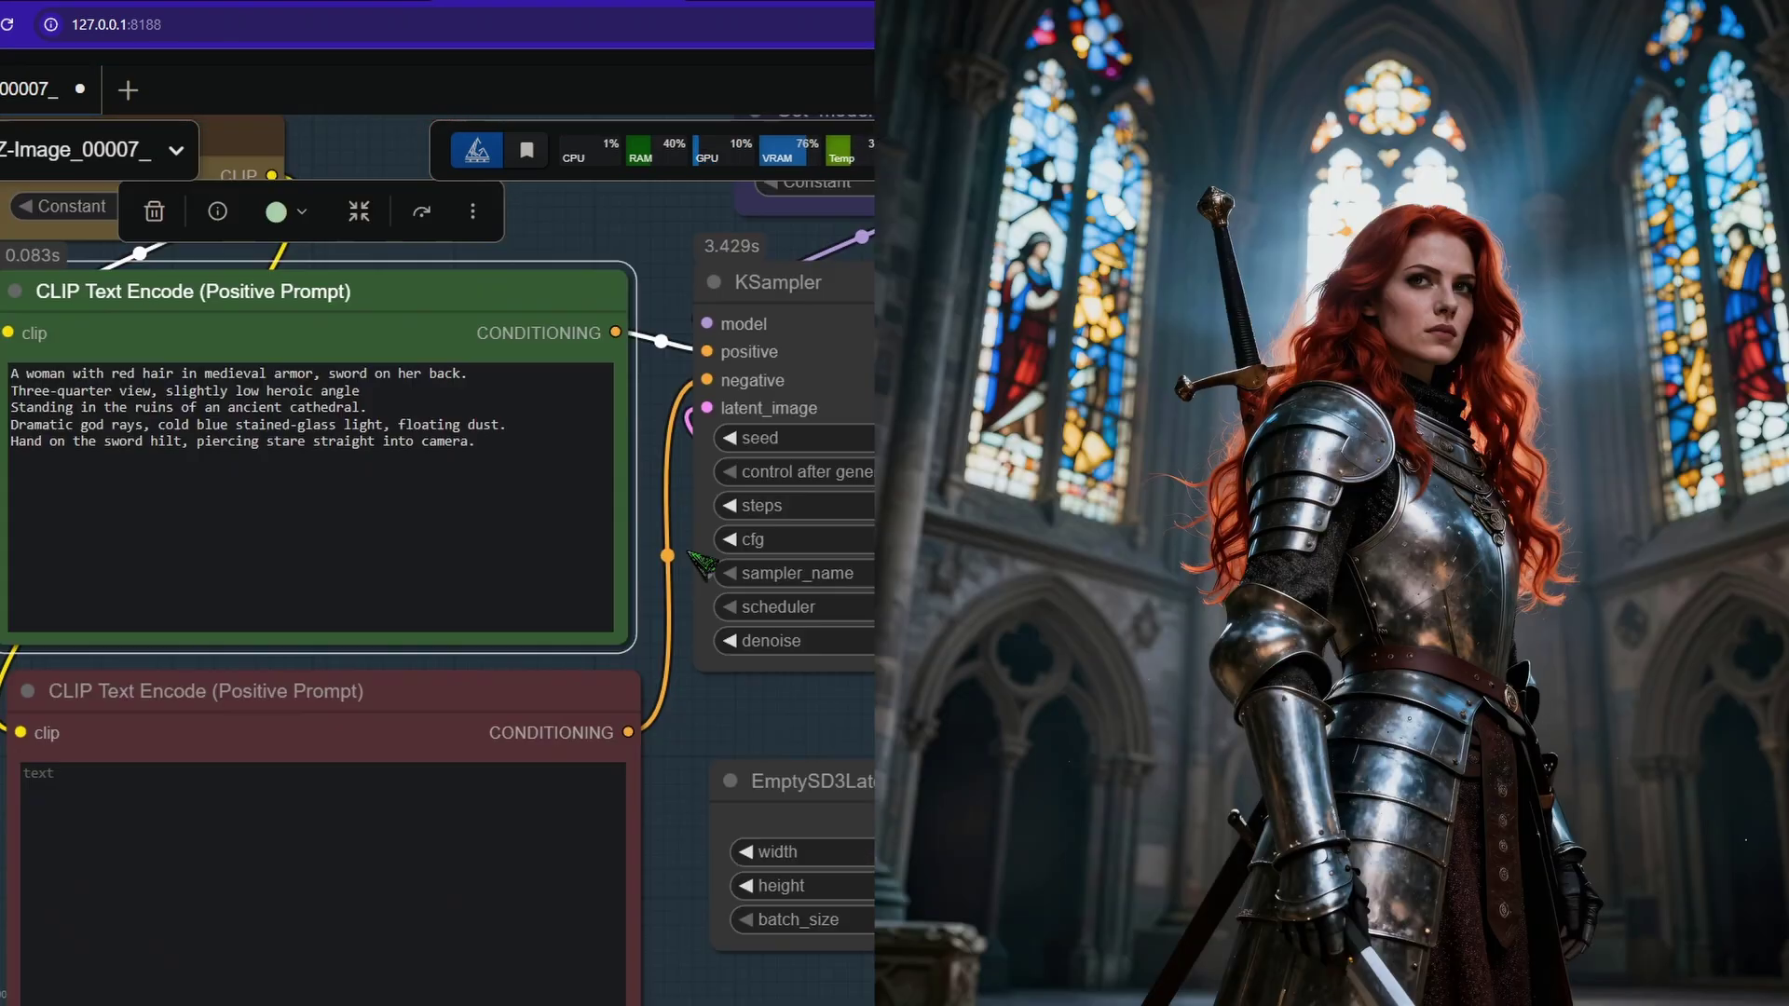
Replace the prompt's armor wording with "wearing masterfully detailed dark gunmetal and deep crimson medieval armor with gold filigree and realistic battle wear".
scroll(540, 438, up, 5)
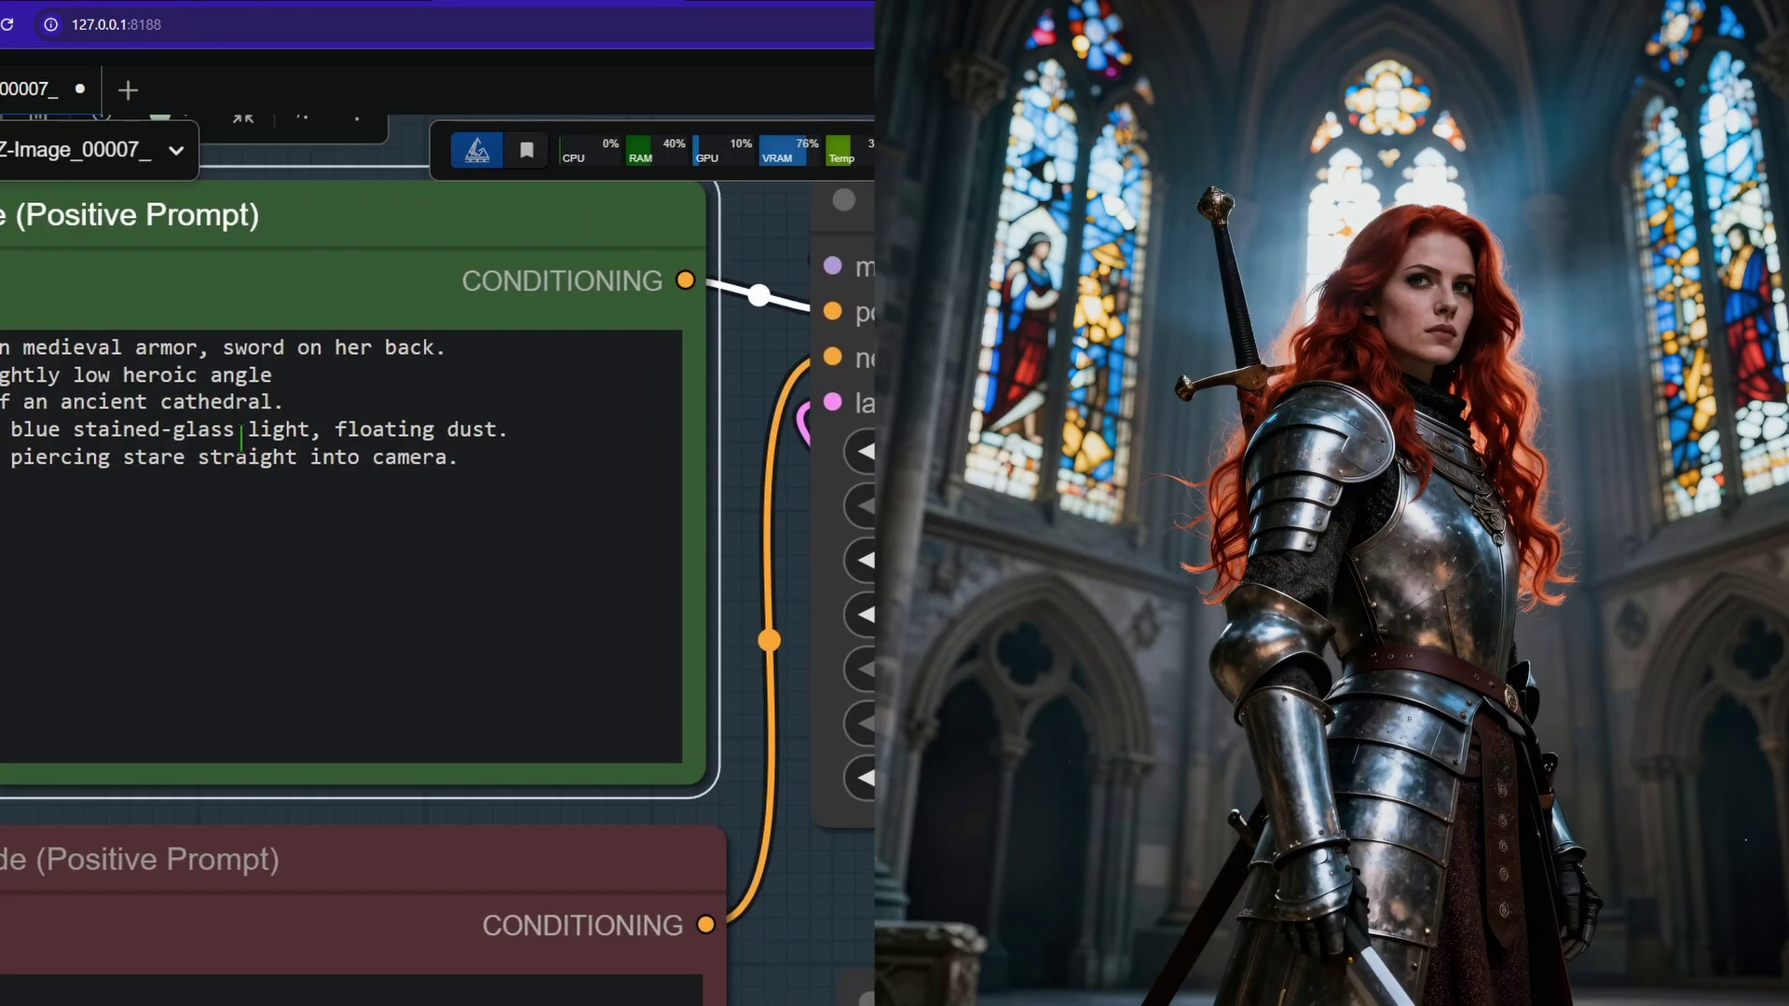
drag(660, 463, 976, 461)
text(wearing masterfully detailed dark gunmetal and deep crimson medieval armor with gold filigree and realistic battle wear)
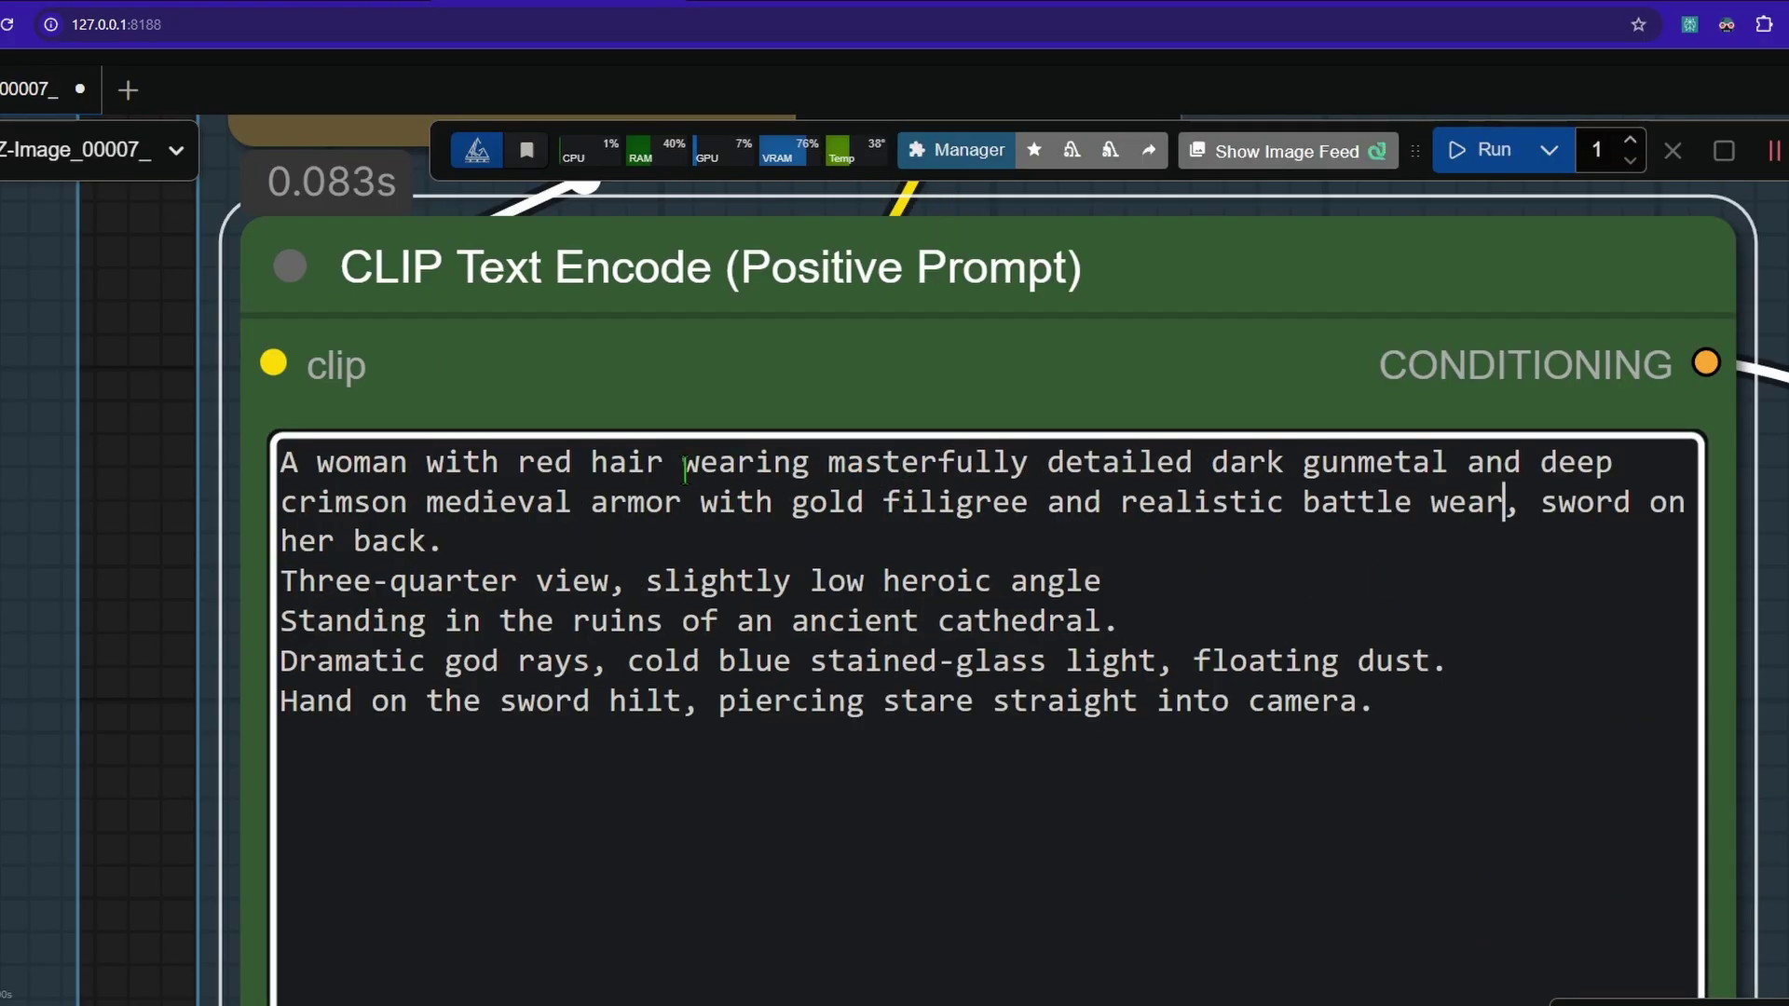
drag(685, 466, 966, 489)
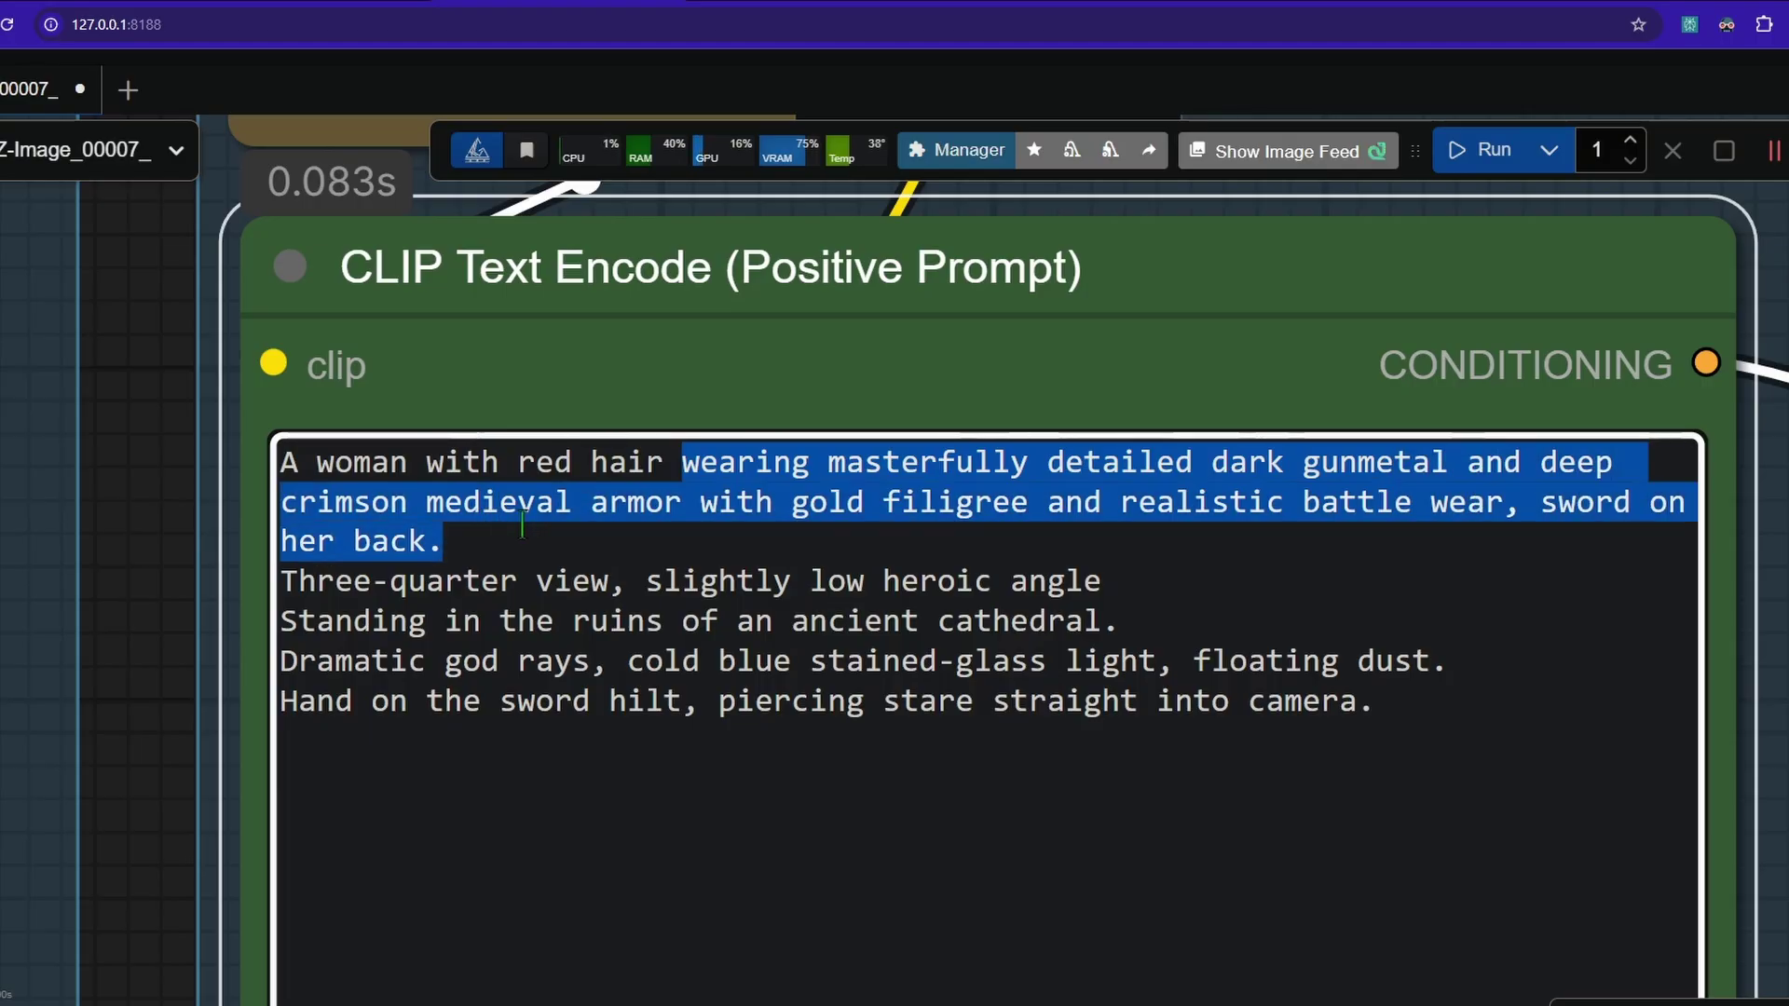
drag(523, 524, 650, 504)
click(866, 552)
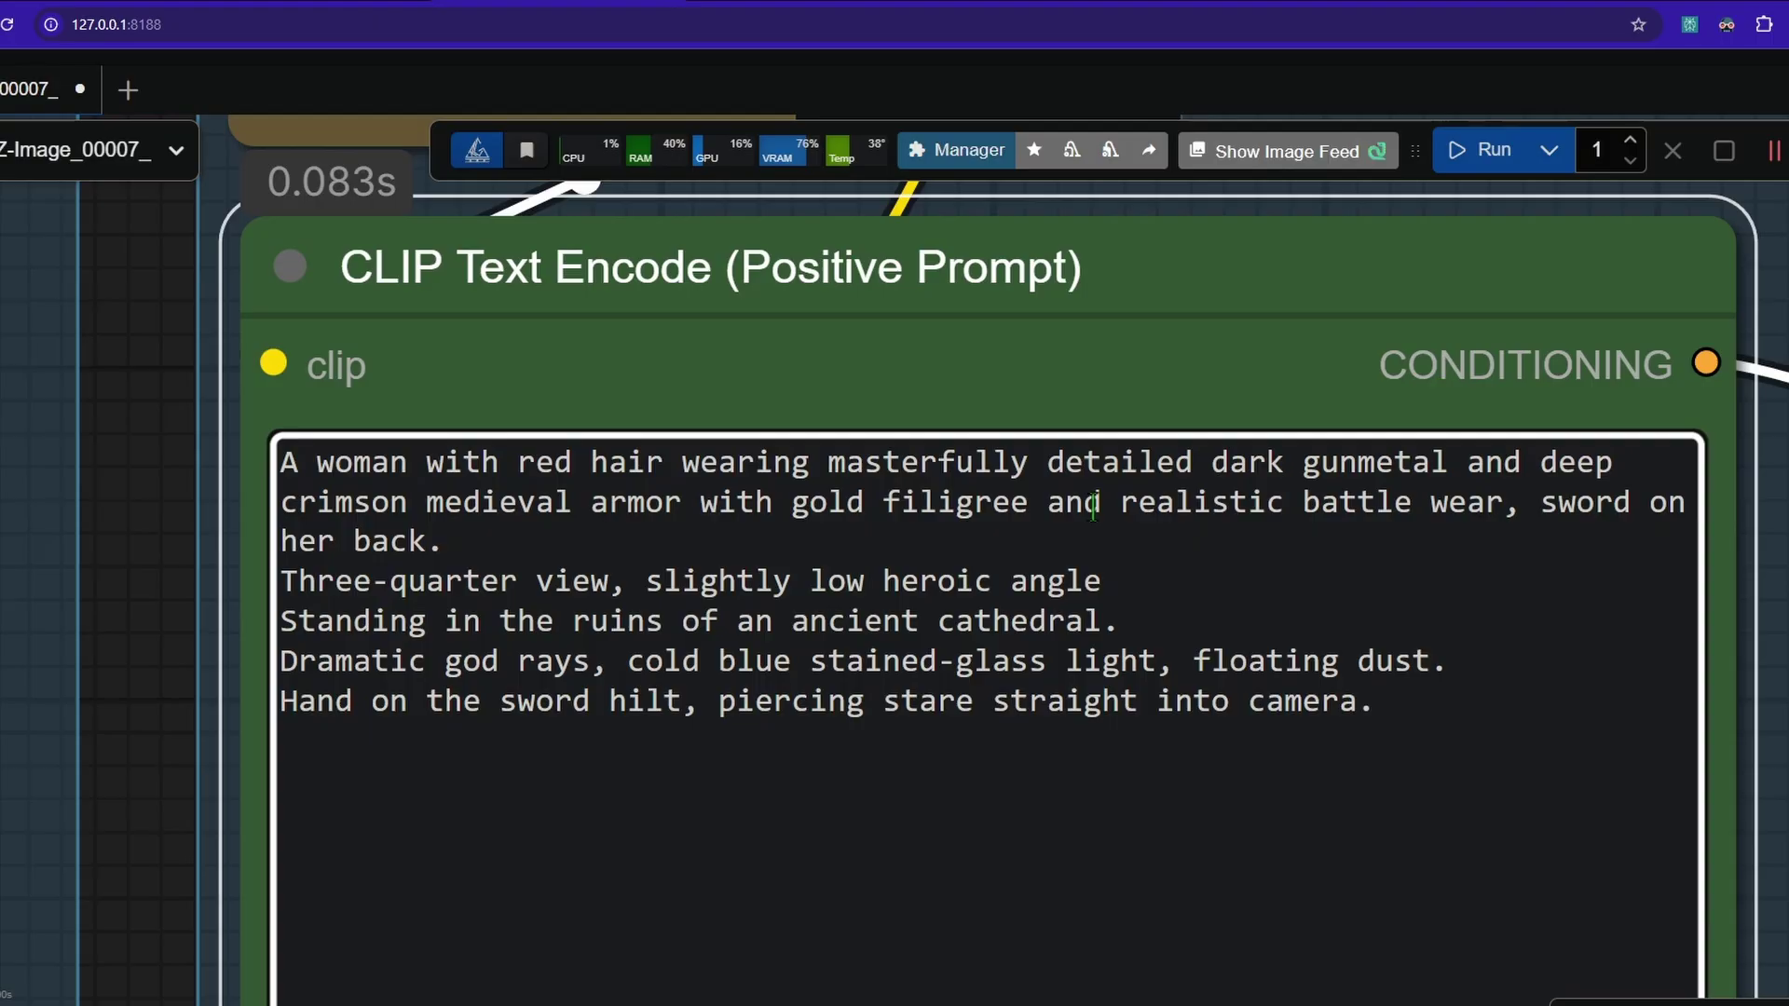
Generate the image with the detailed armor description and inspect the result in the Save Image node.
scroll(1336, 522, down, 3)
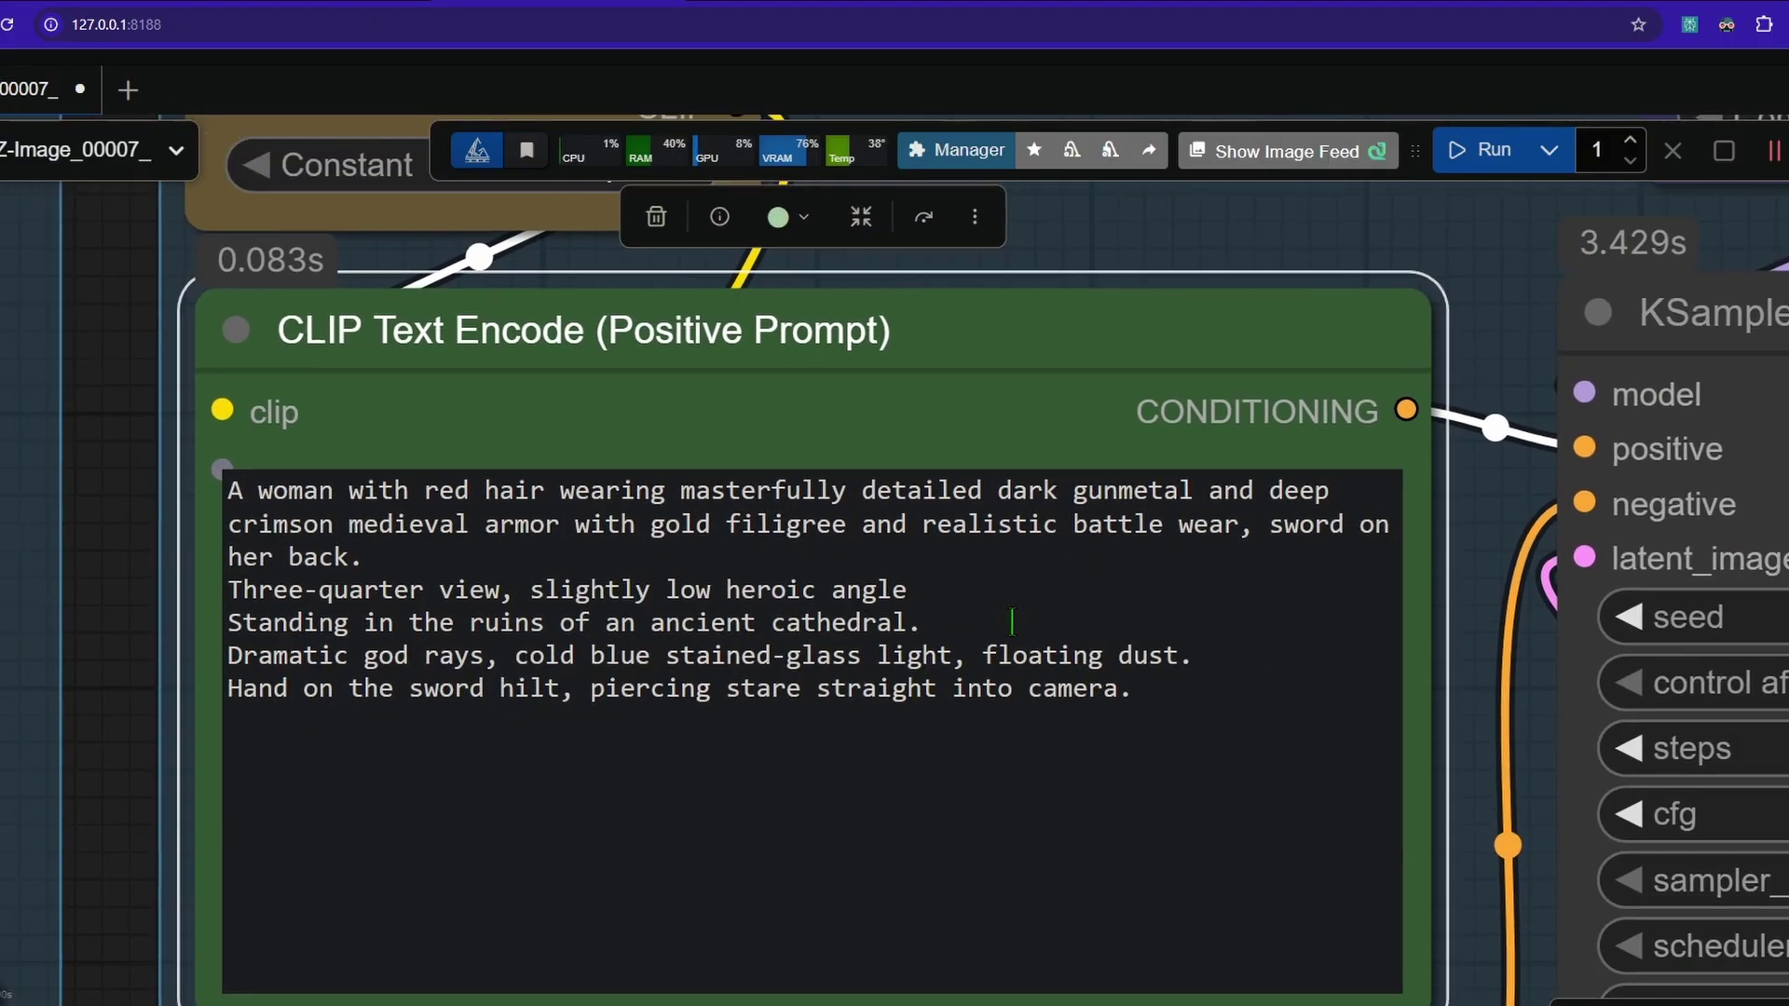
scroll(1333, 412, down, 6)
drag(1310, 431, 187, 393)
drag(1235, 669, 444, 489)
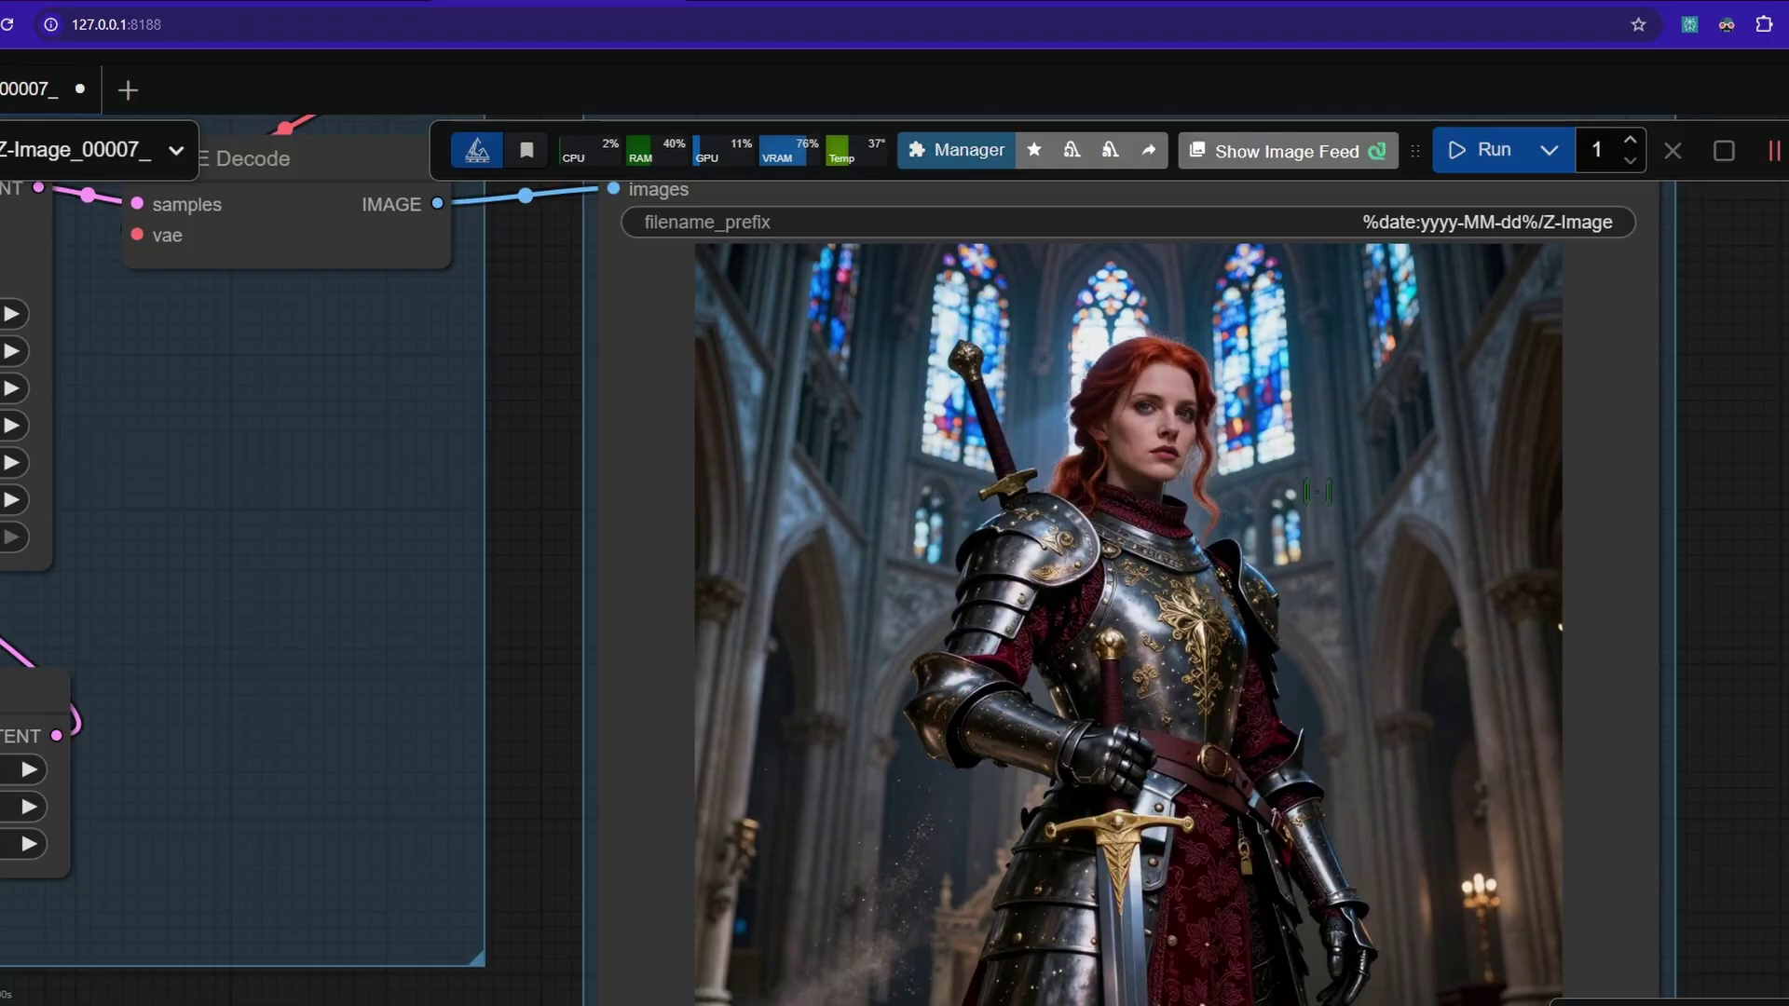
drag(1538, 552, 1412, 486)
scroll(1252, 500, down, 2)
scroll(1252, 499, up, 3)
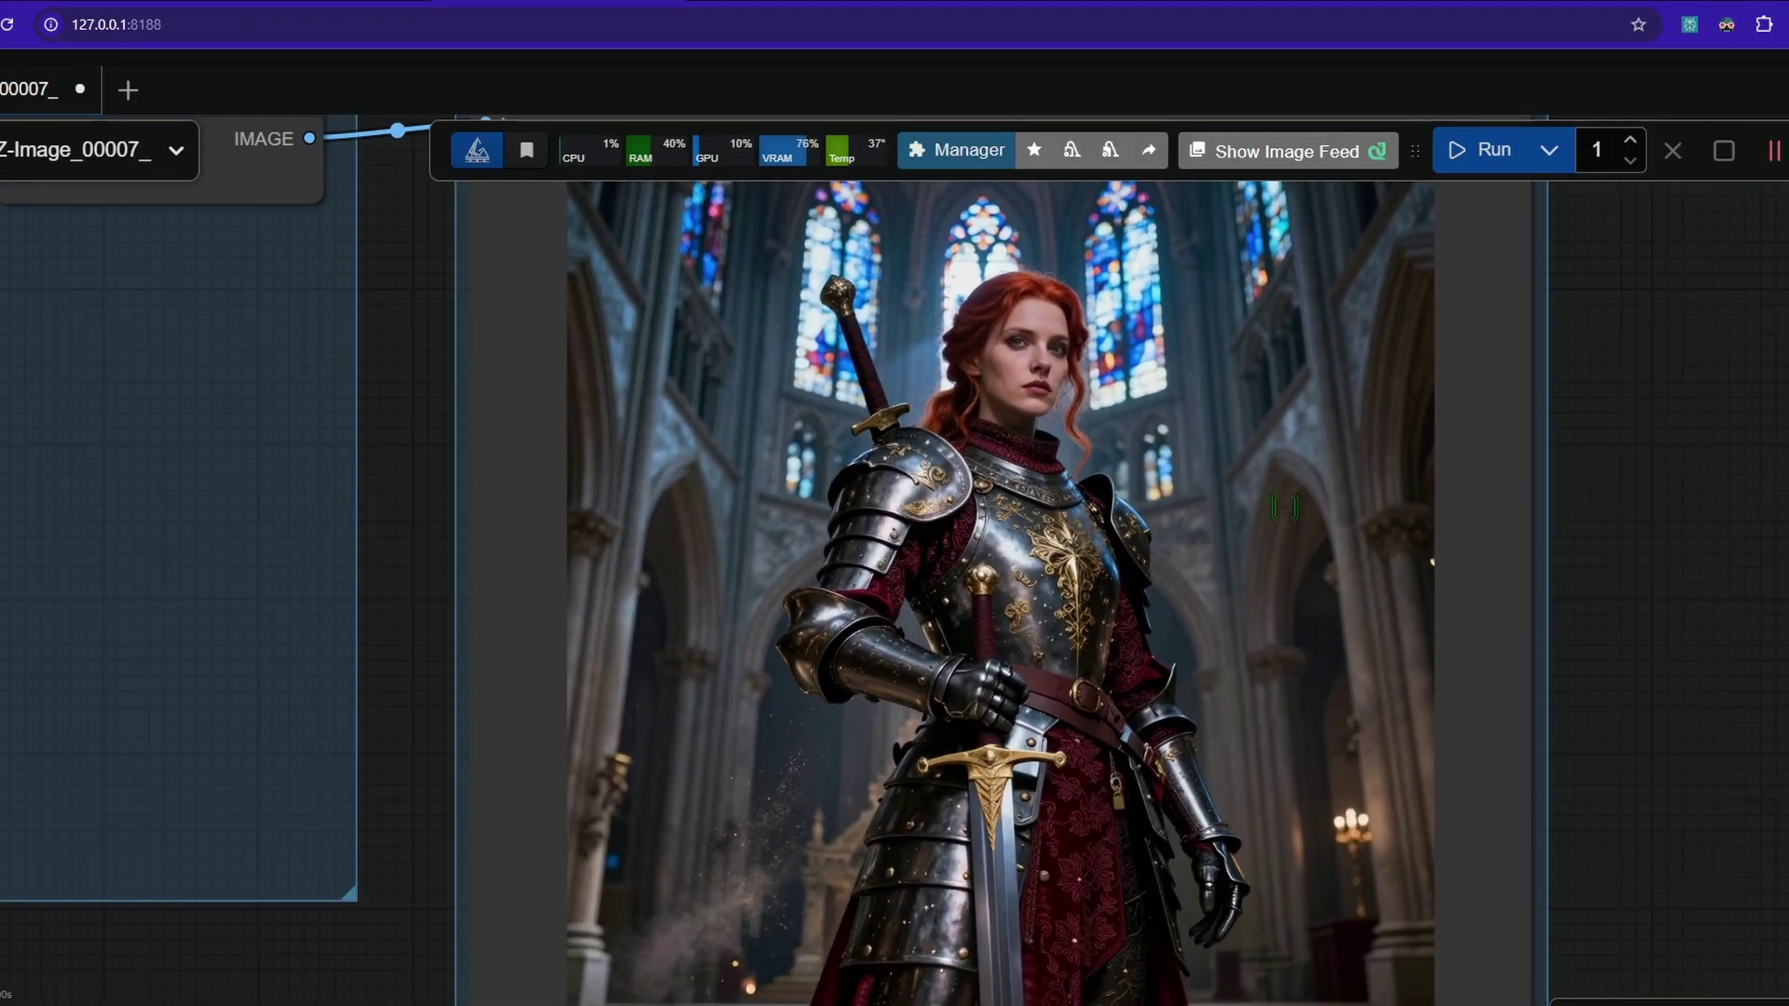
scroll(382, 410, down, 5)
Replace the prompt's opening with a photorealistic 8k cinematic description of a fierce woman with blunt red bangs, pale freckled skin, winged eyeliner and matte black lipstick.
drag(378, 400, 1351, 578)
scroll(201, 470, up, 6)
drag(21, 461, 434, 546)
scroll(433, 546, up, 2)
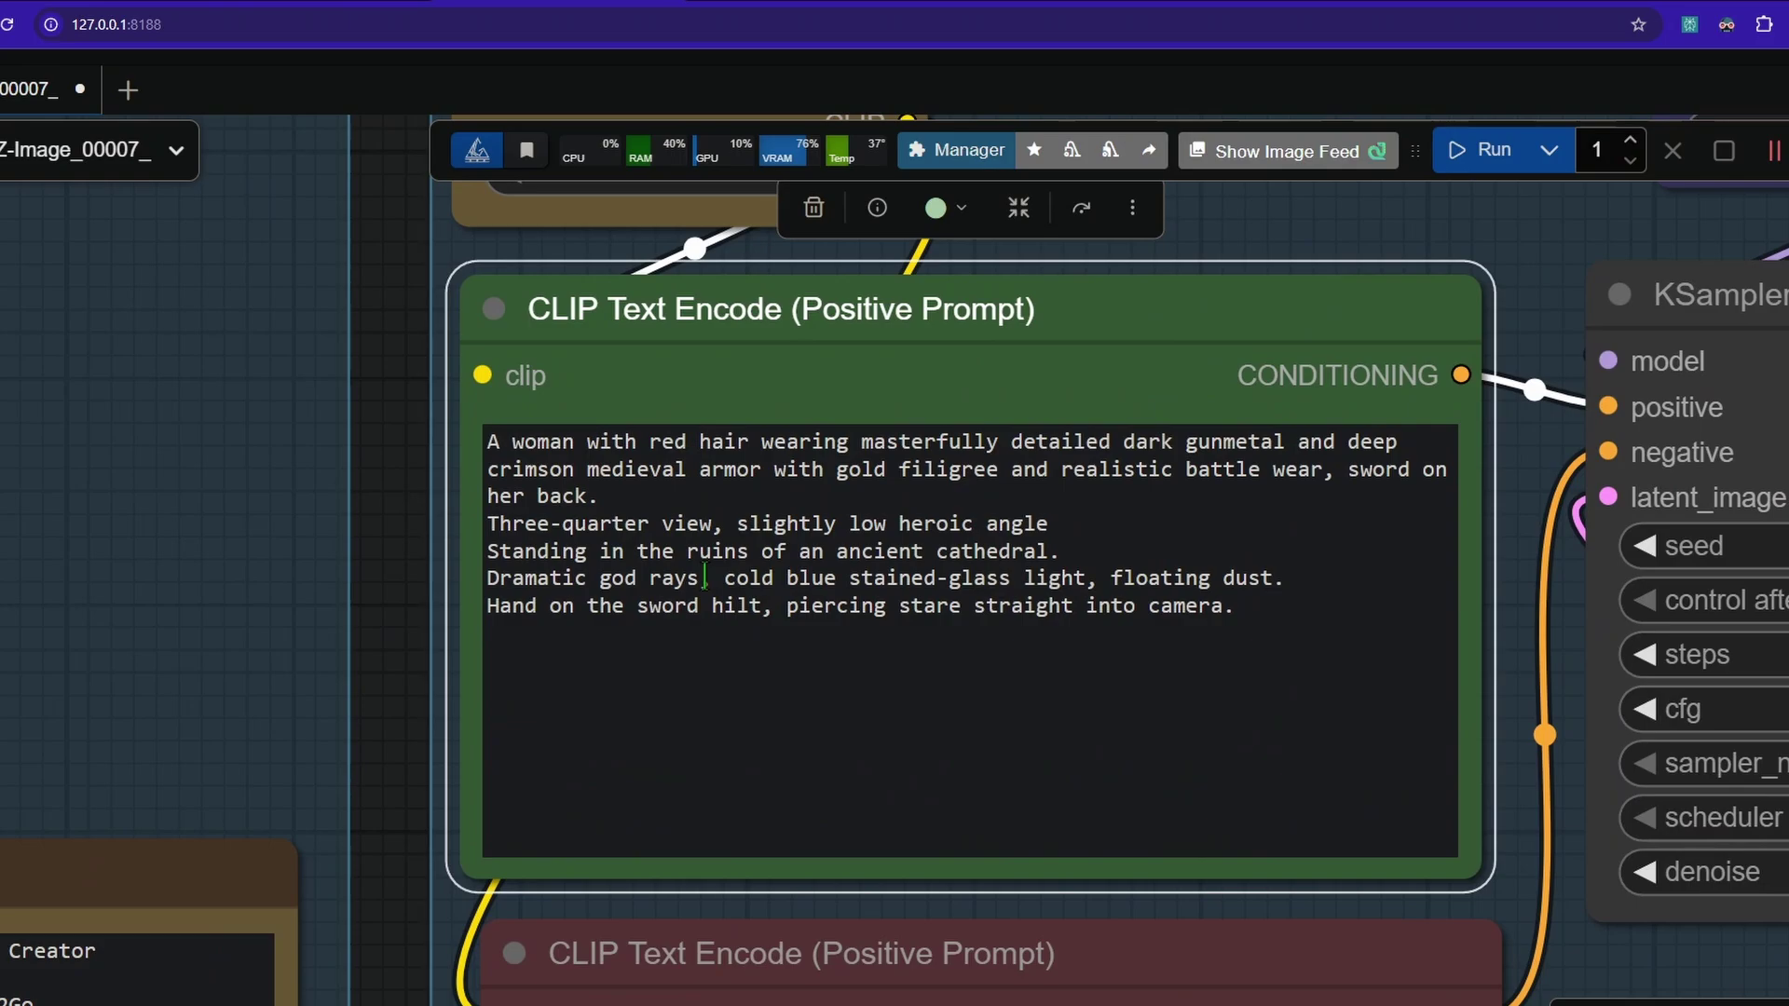
scroll(579, 494, up, 2)
scroll(601, 433, down, 1)
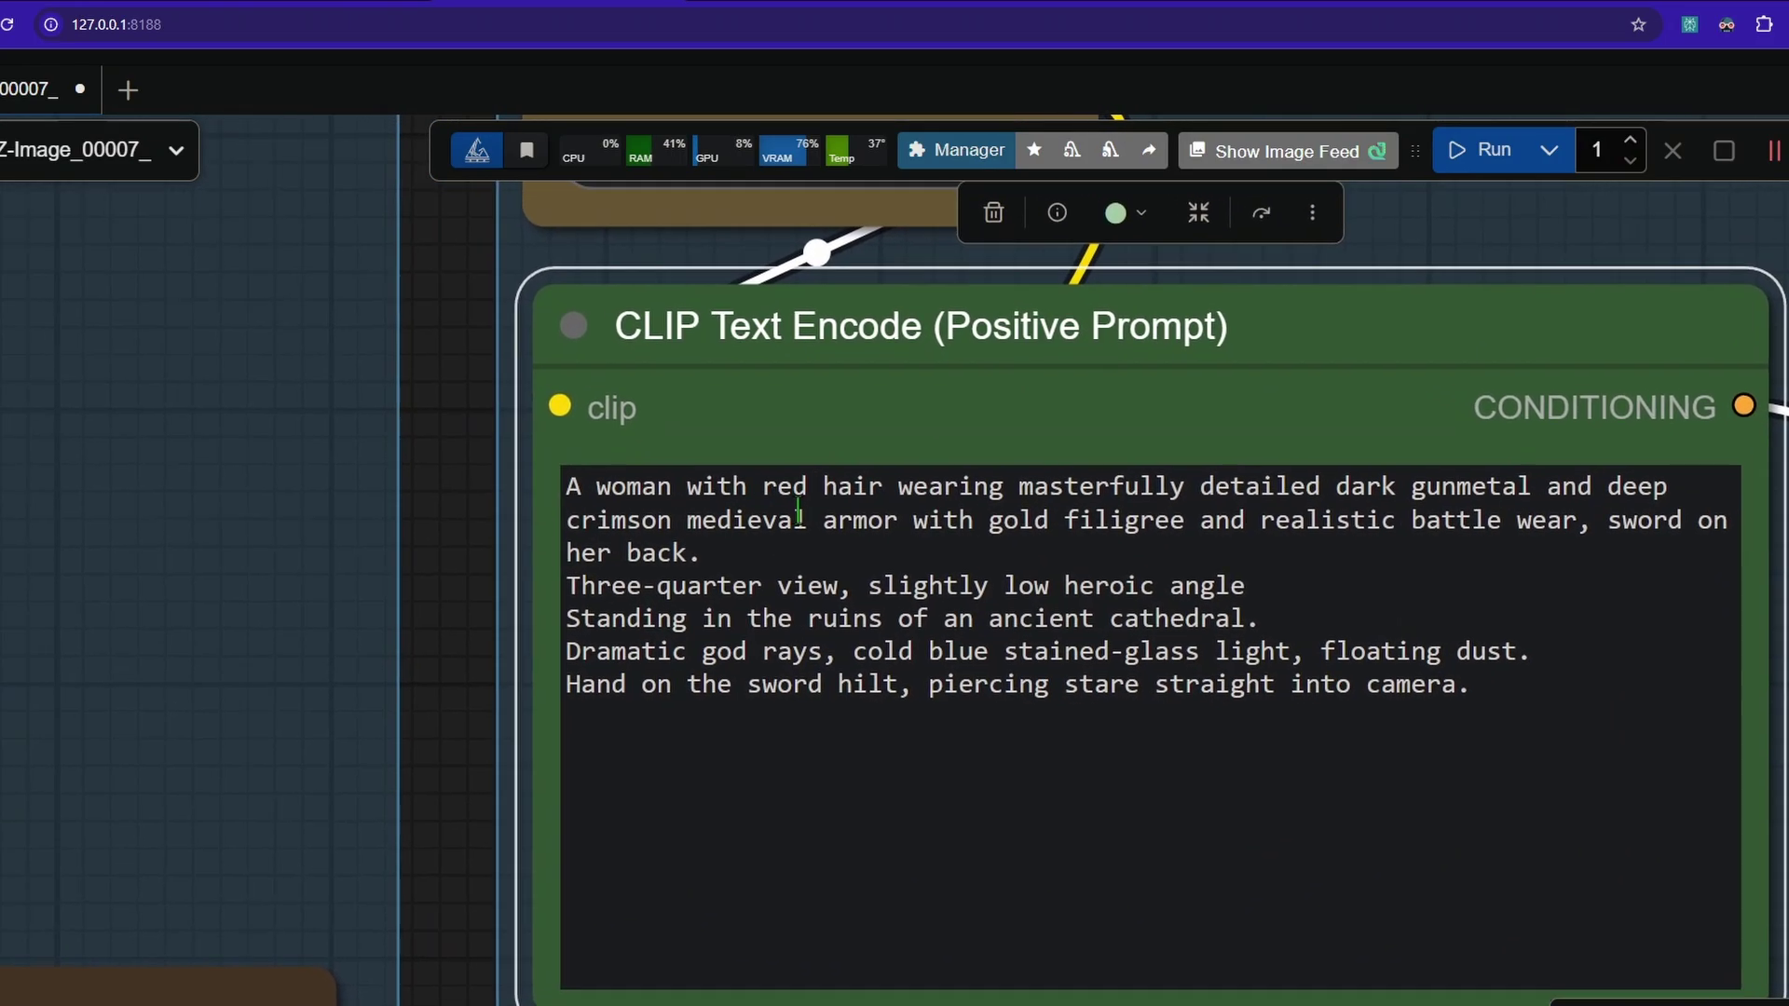
scroll(898, 500, up, 3)
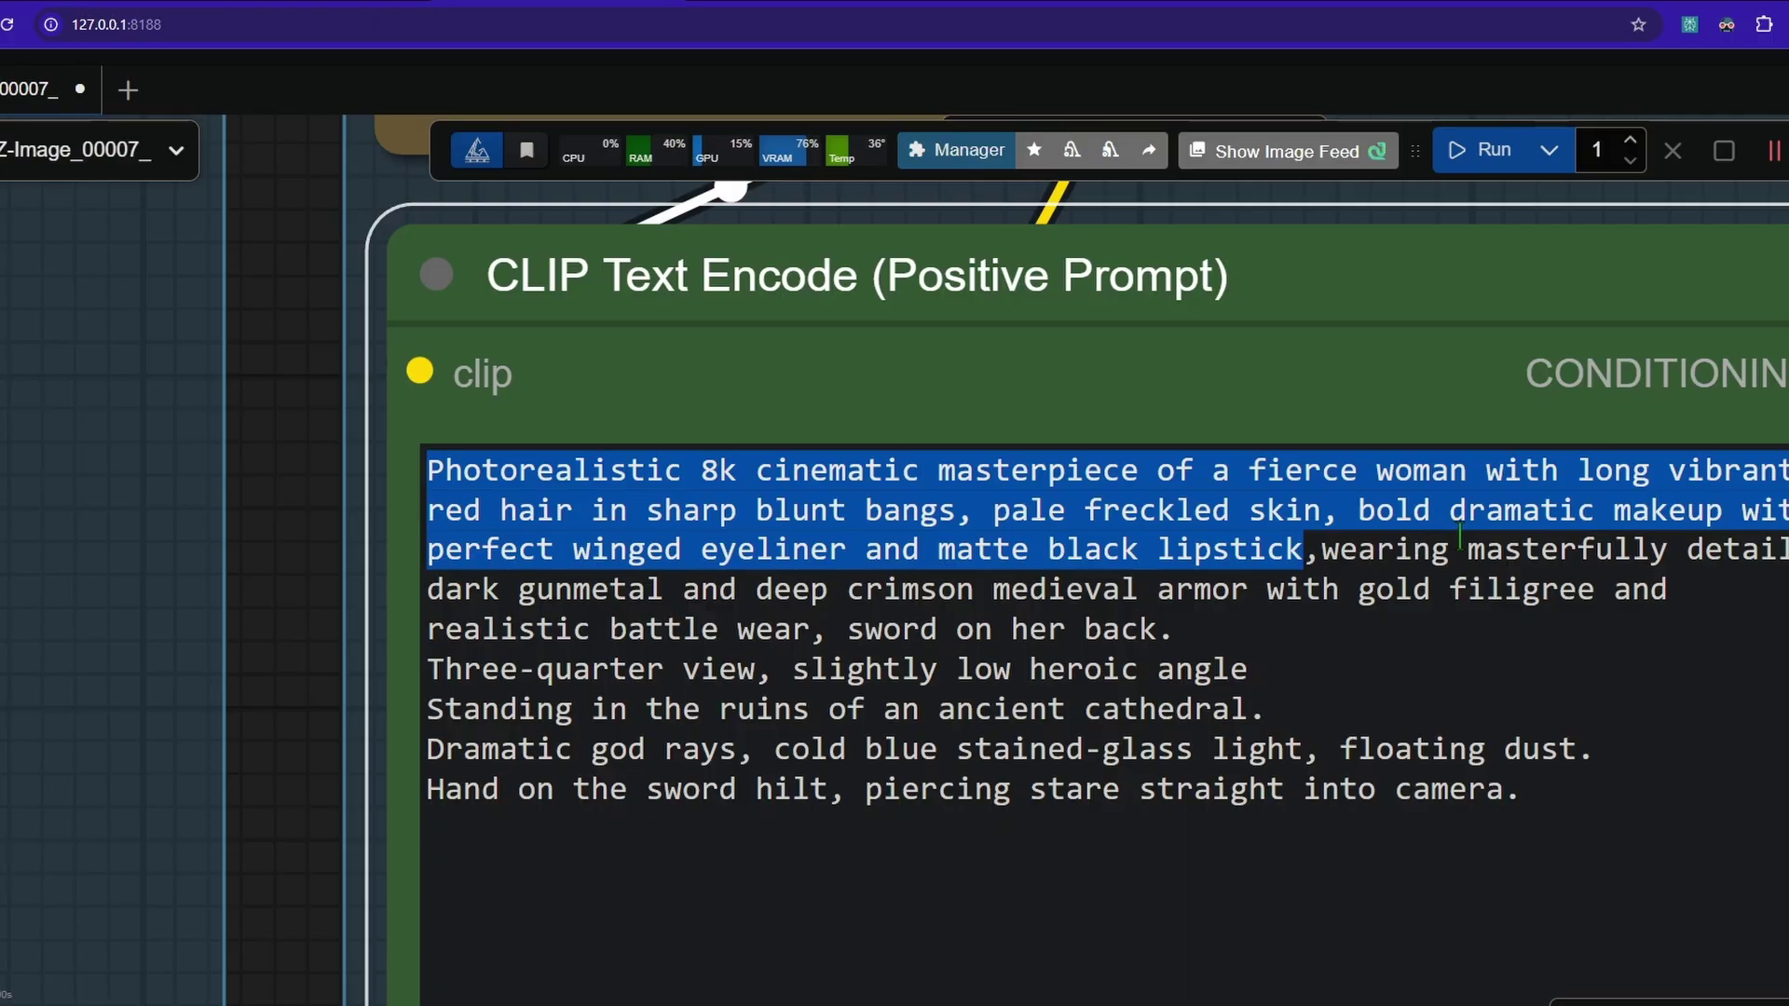
scroll(1722, 557, up, 2)
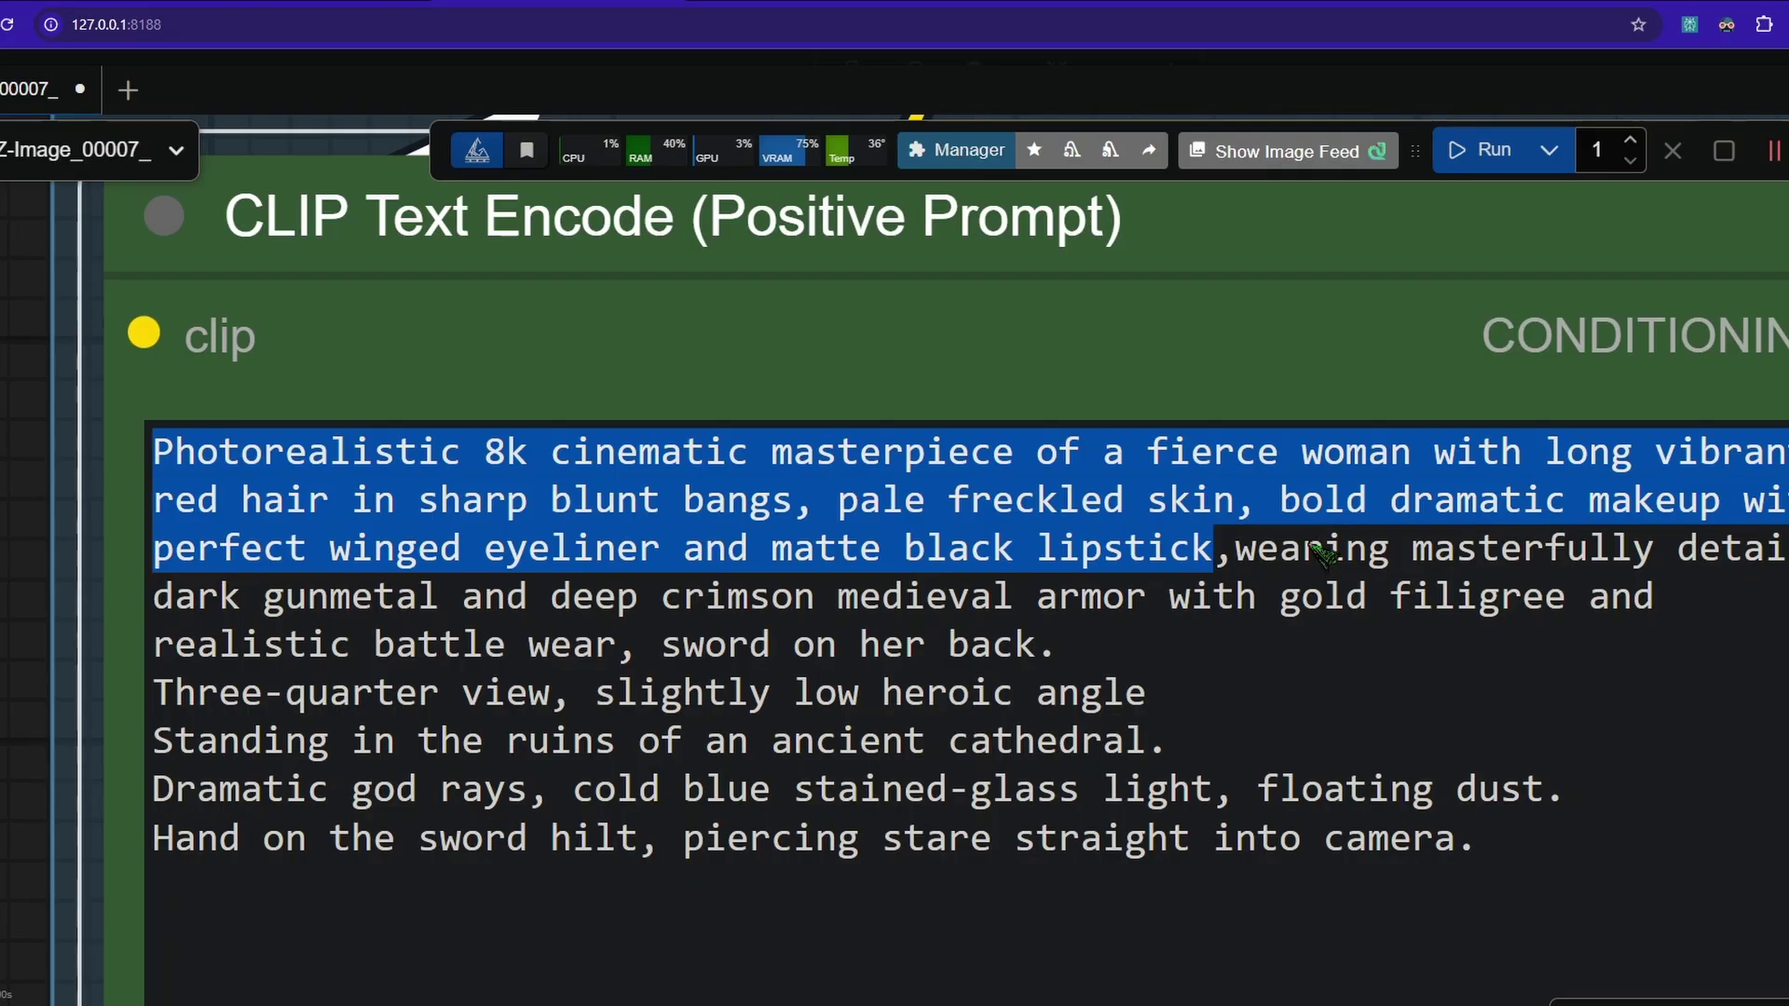
click(1267, 550)
scroll(1129, 511, down, 1)
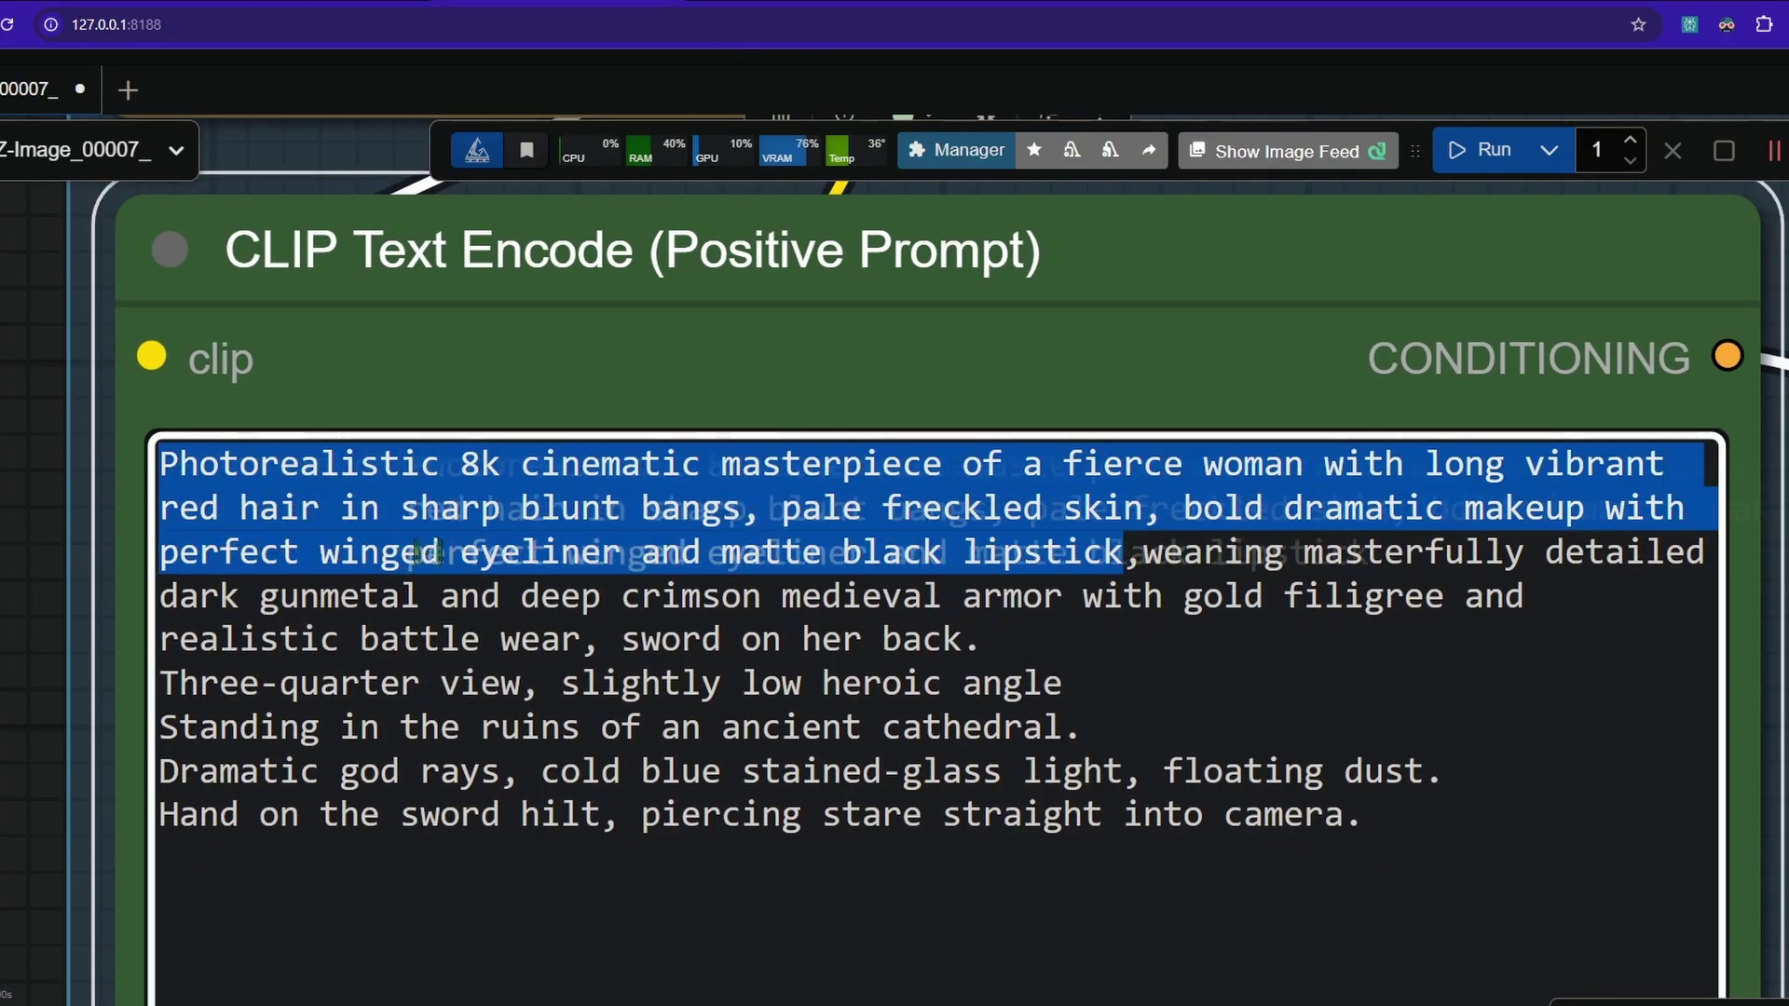
click(731, 557)
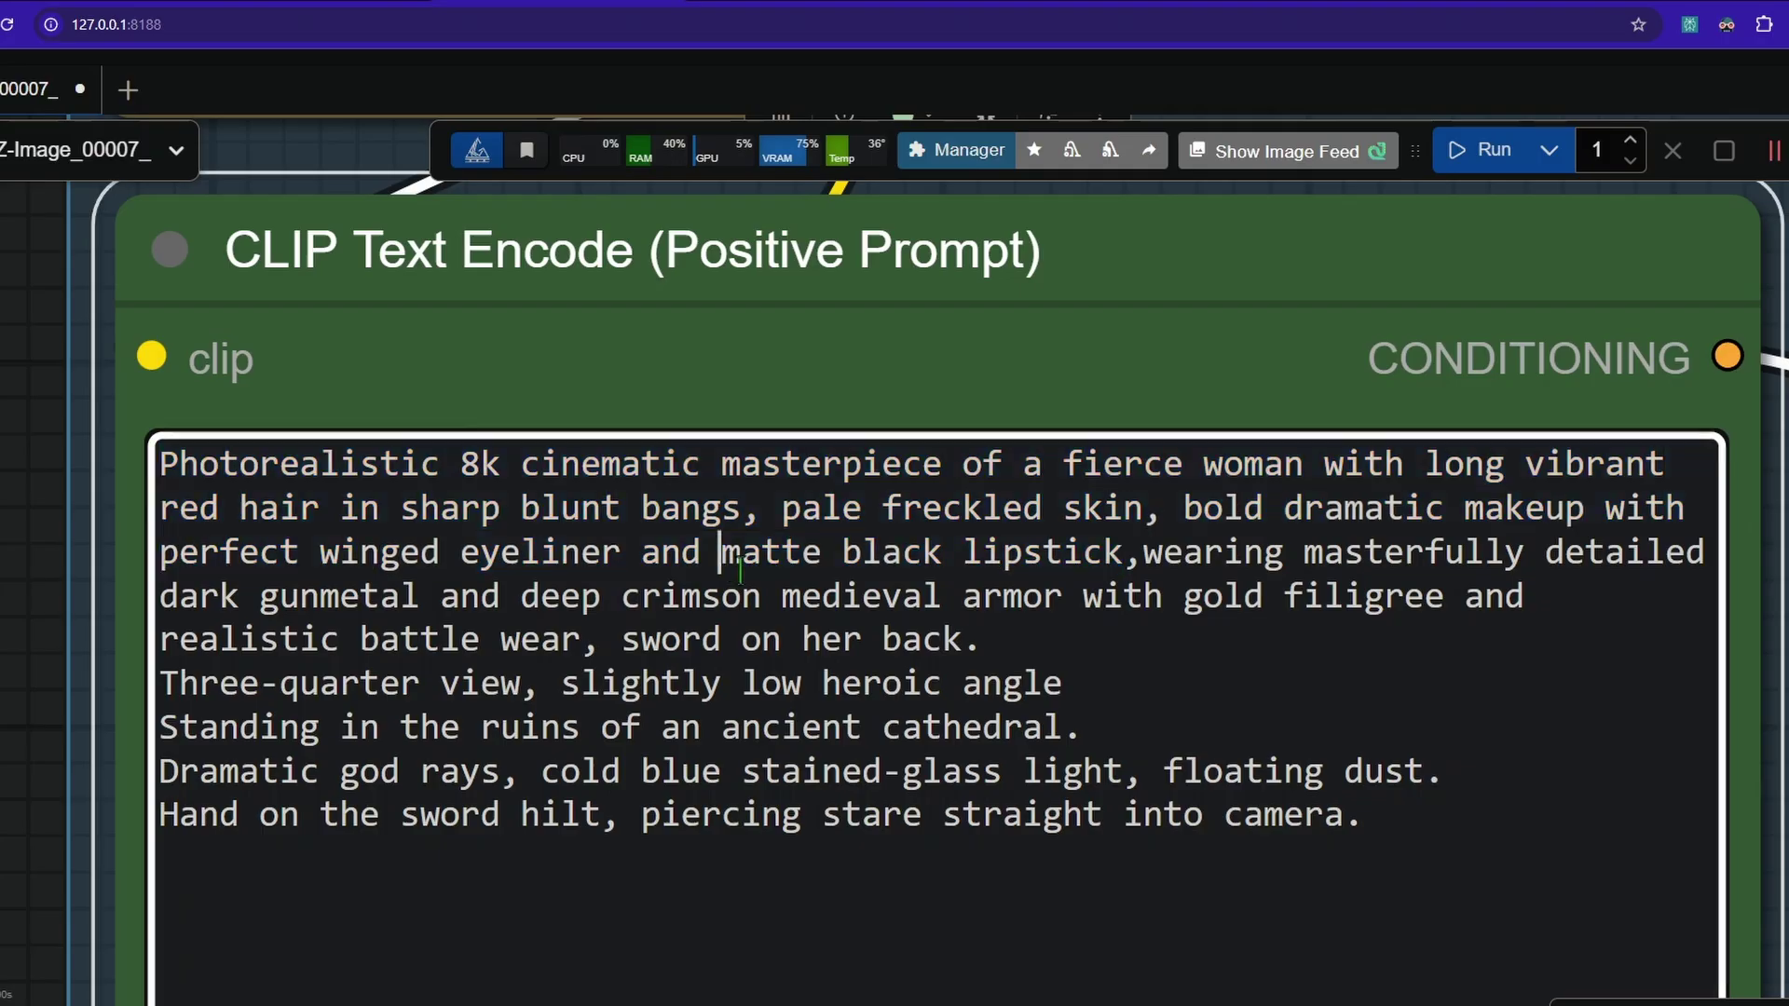
Run the workflow with the full prompt, inspect the render in the Save Image node and review the positive prompt text.
click(1496, 172)
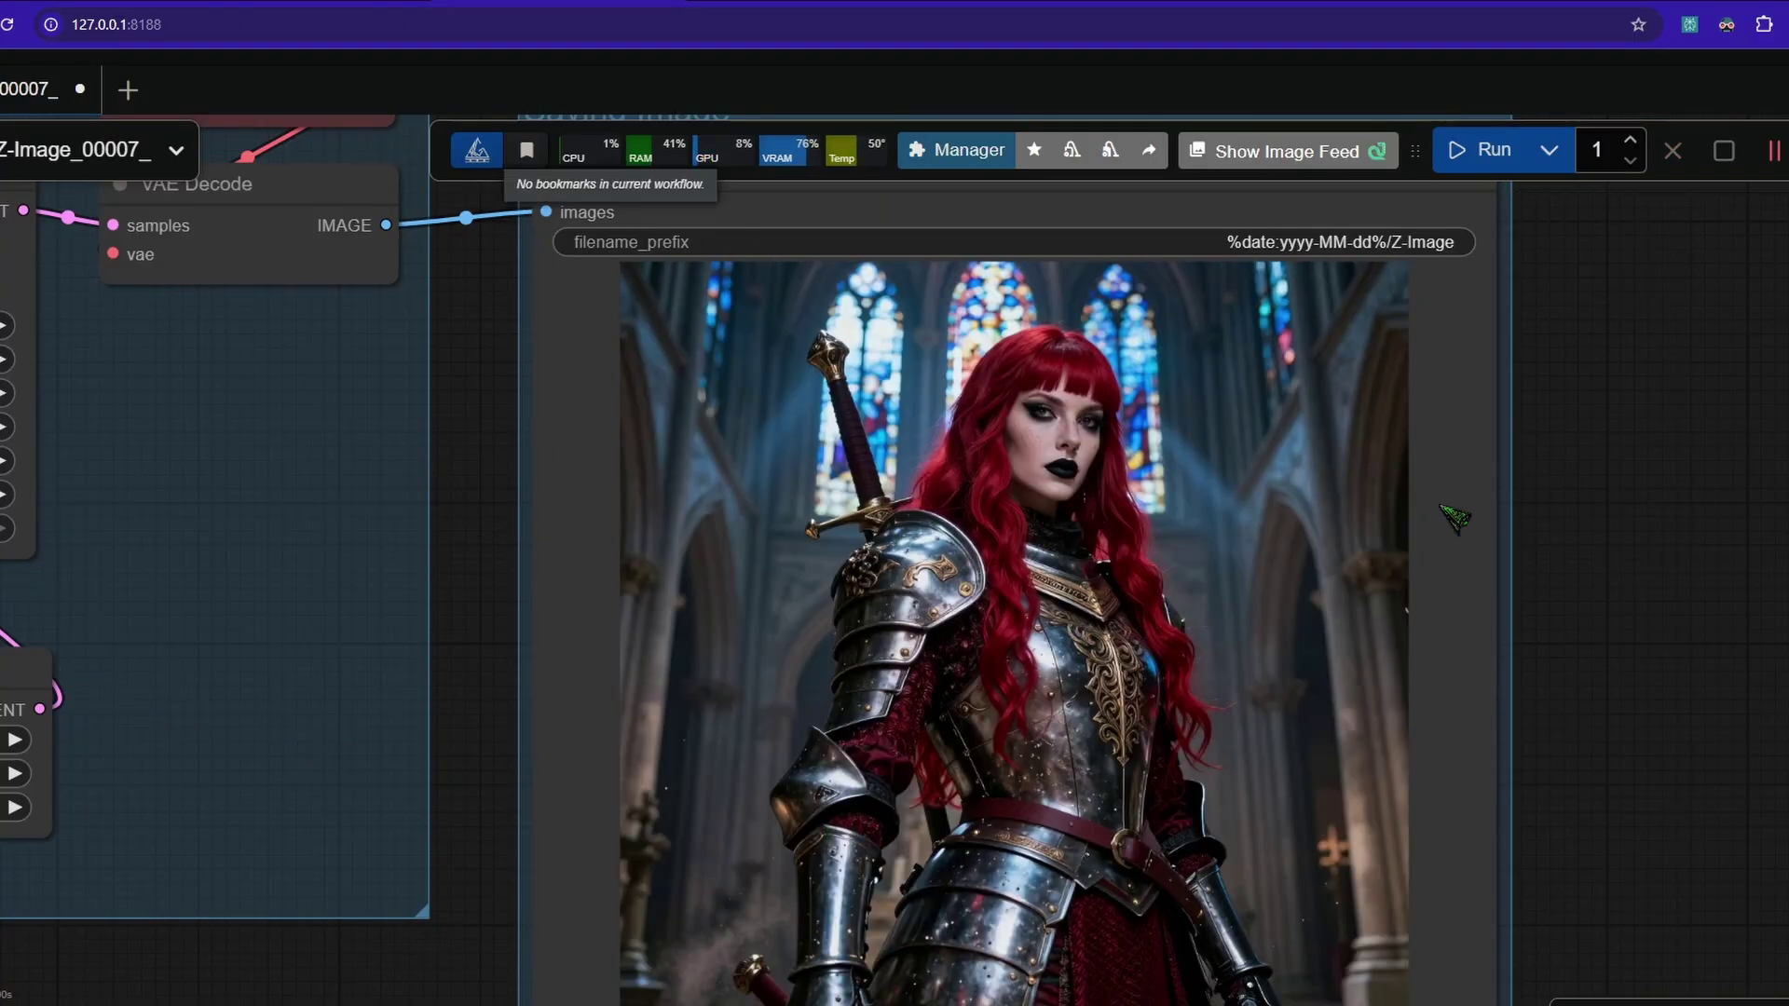
scroll(693, 528, down, 4)
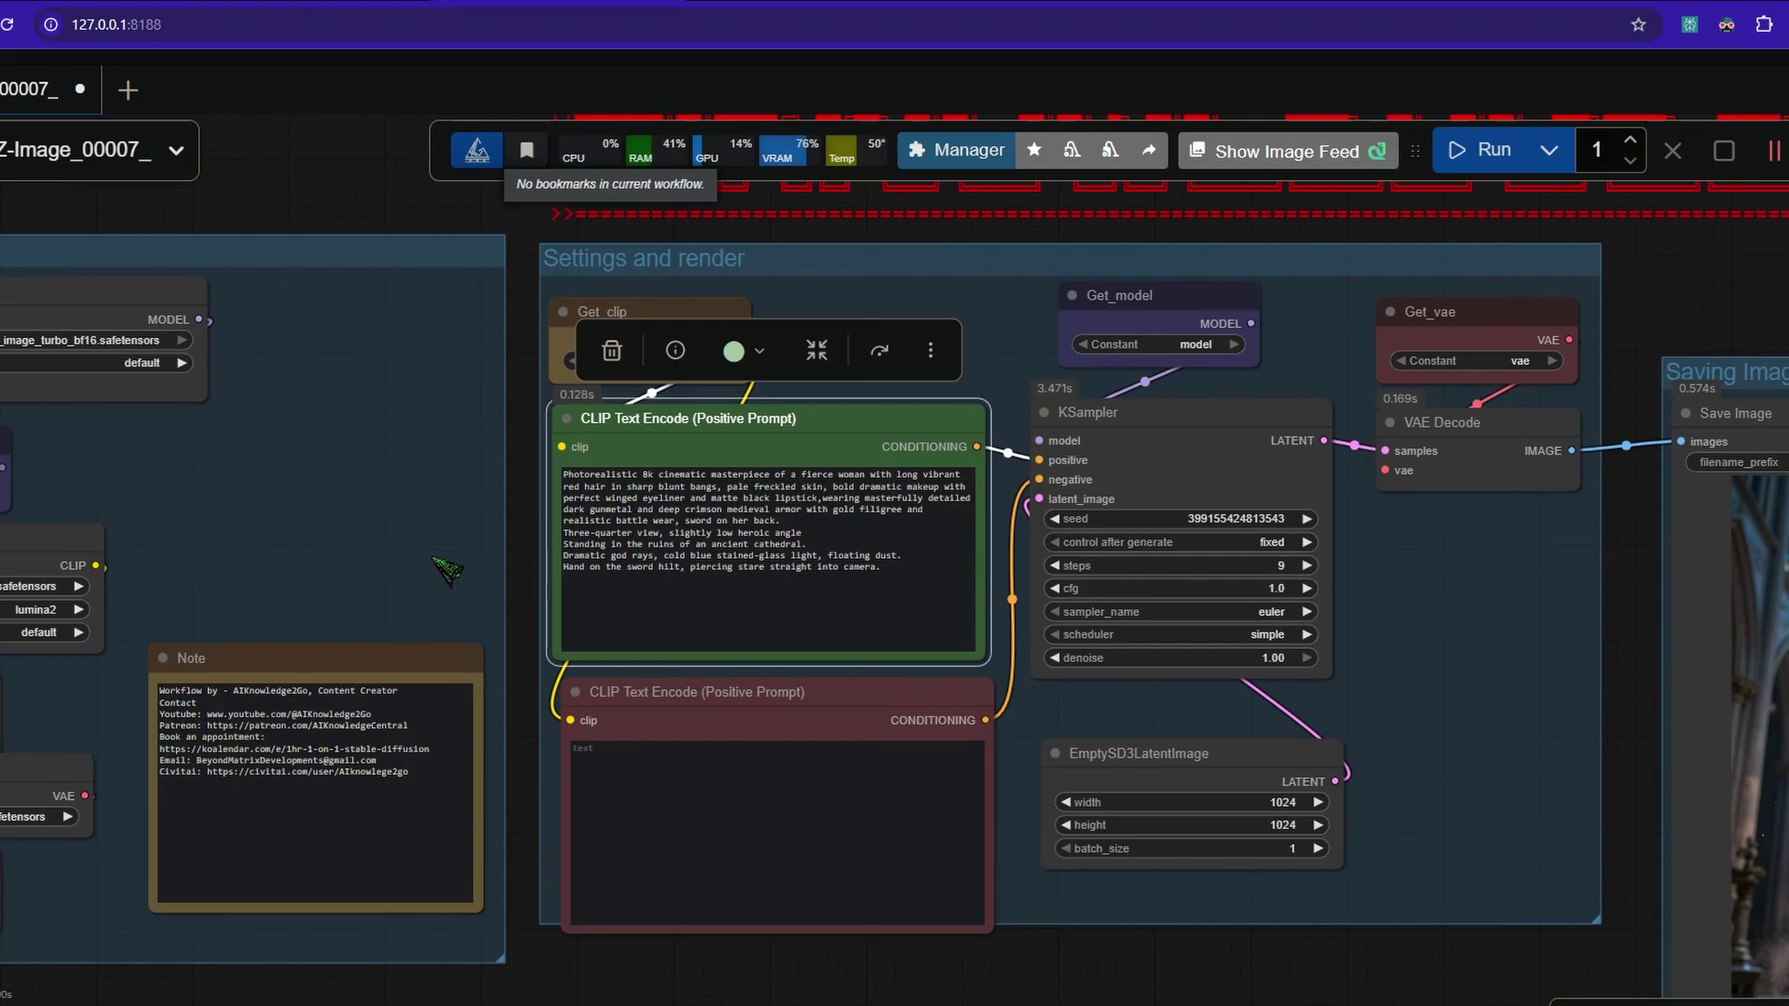
drag(446, 569, 597, 552)
scroll(631, 454, up, 6)
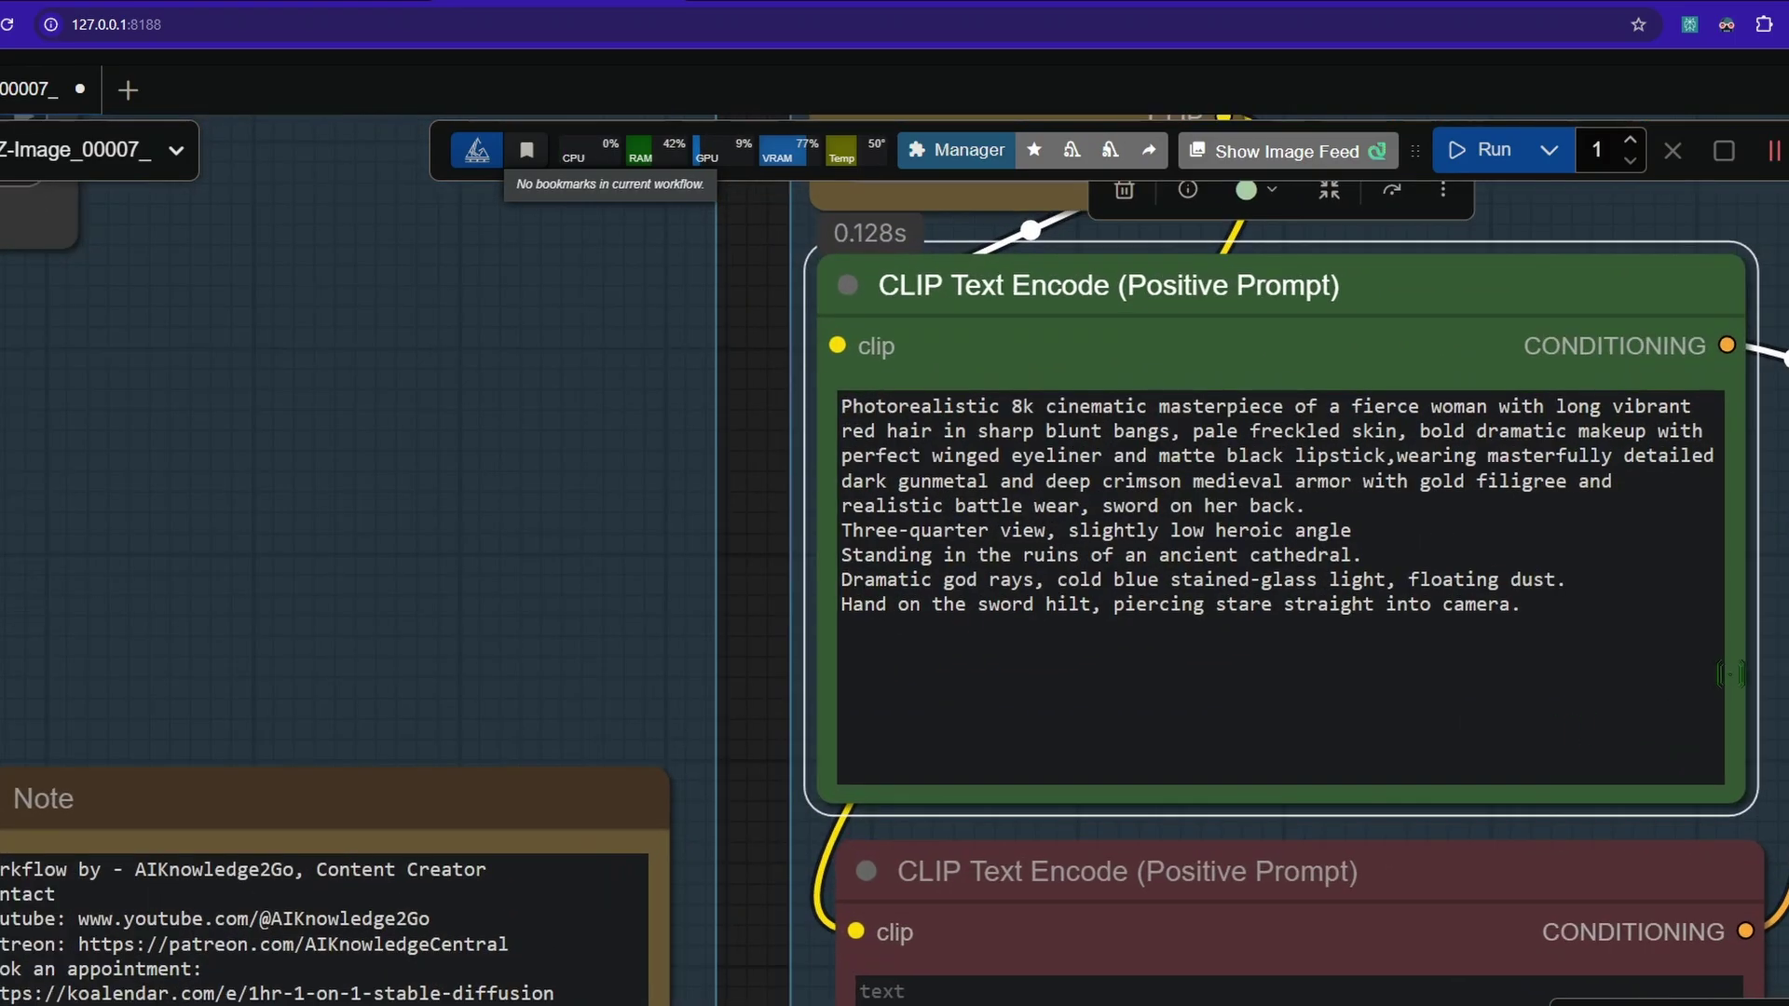
drag(1732, 672, 691, 410)
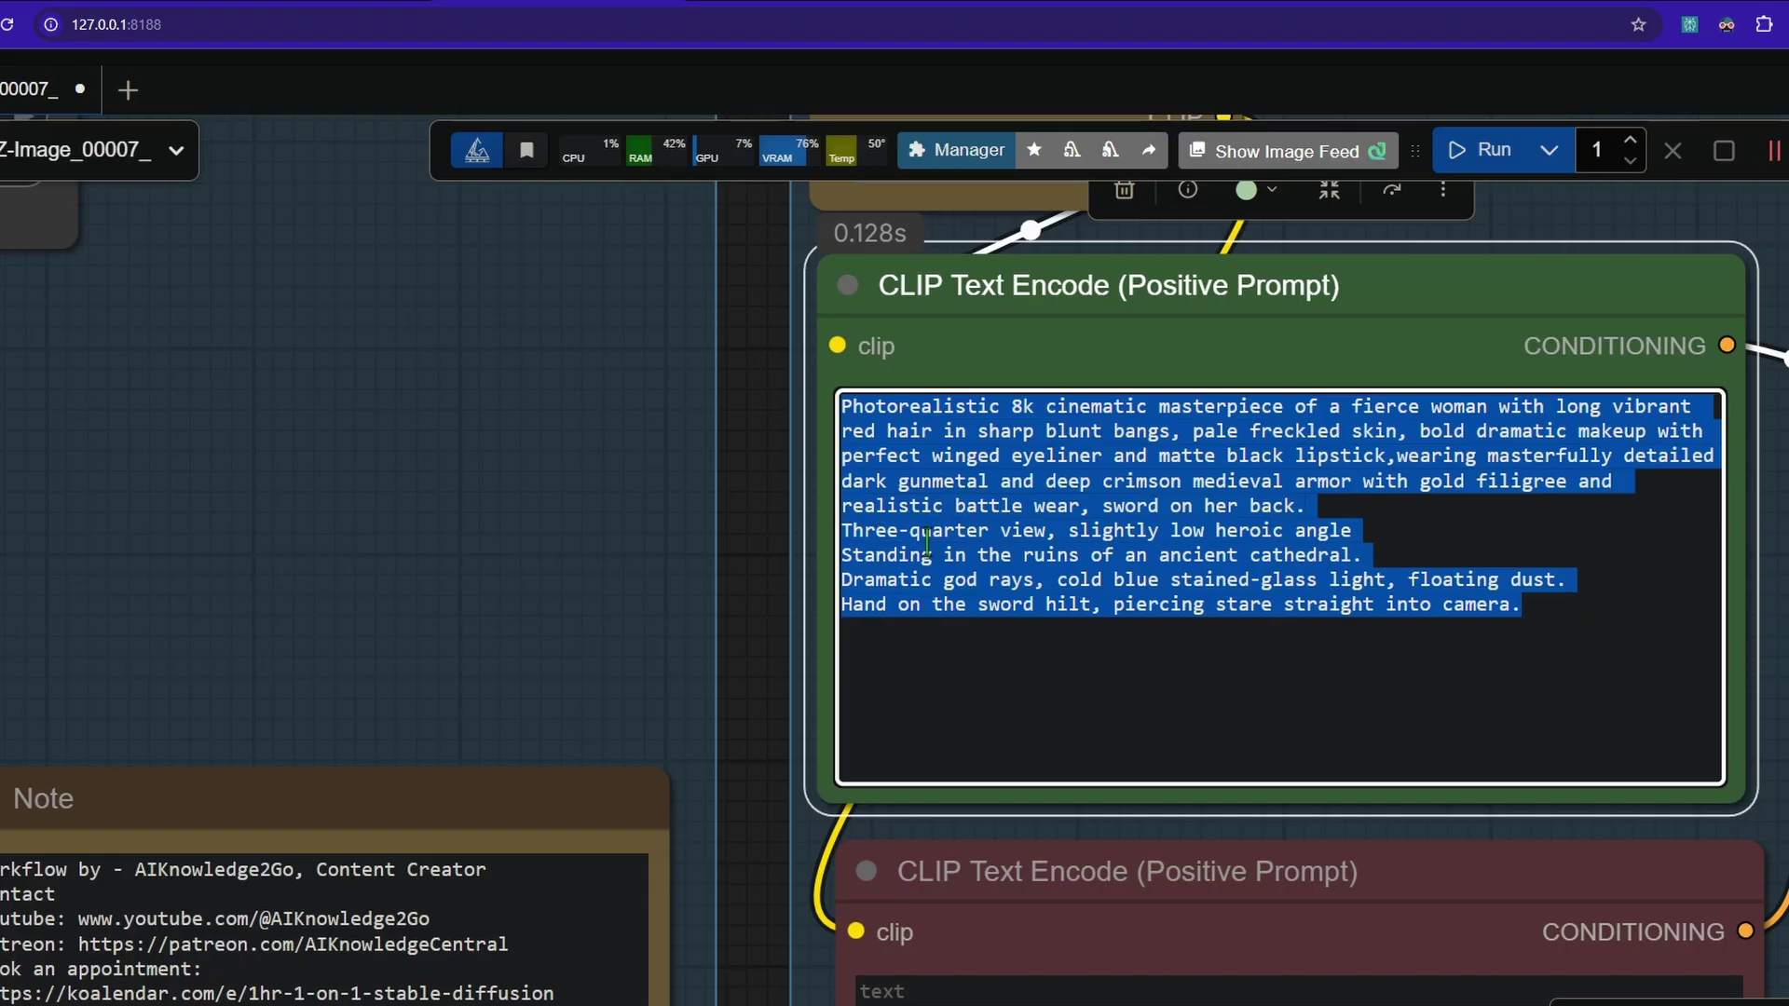
scroll(927, 540, down, 4)
click(1301, 563)
scroll(562, 573, down, 2)
drag(661, 489, 890, 670)
scroll(563, 582, up, 3)
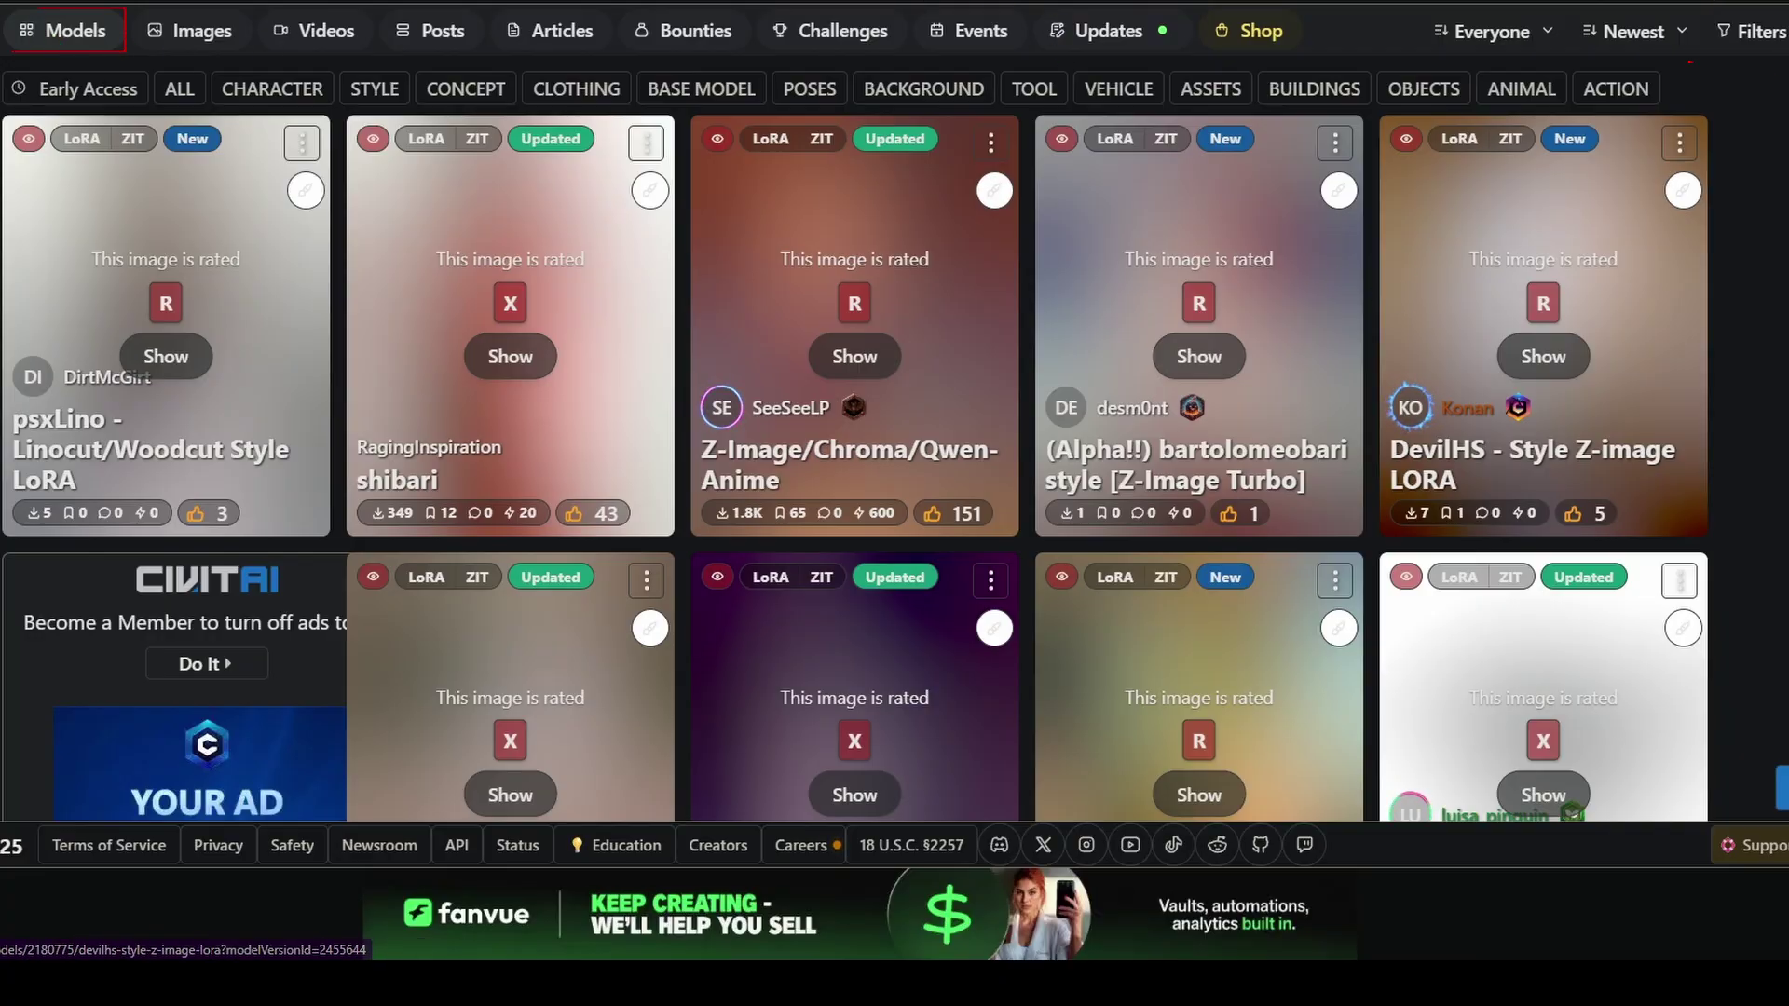
On the Civitai models page, check the filters for the LoRA model type and the Z Image Turbo base model.
click(1764, 37)
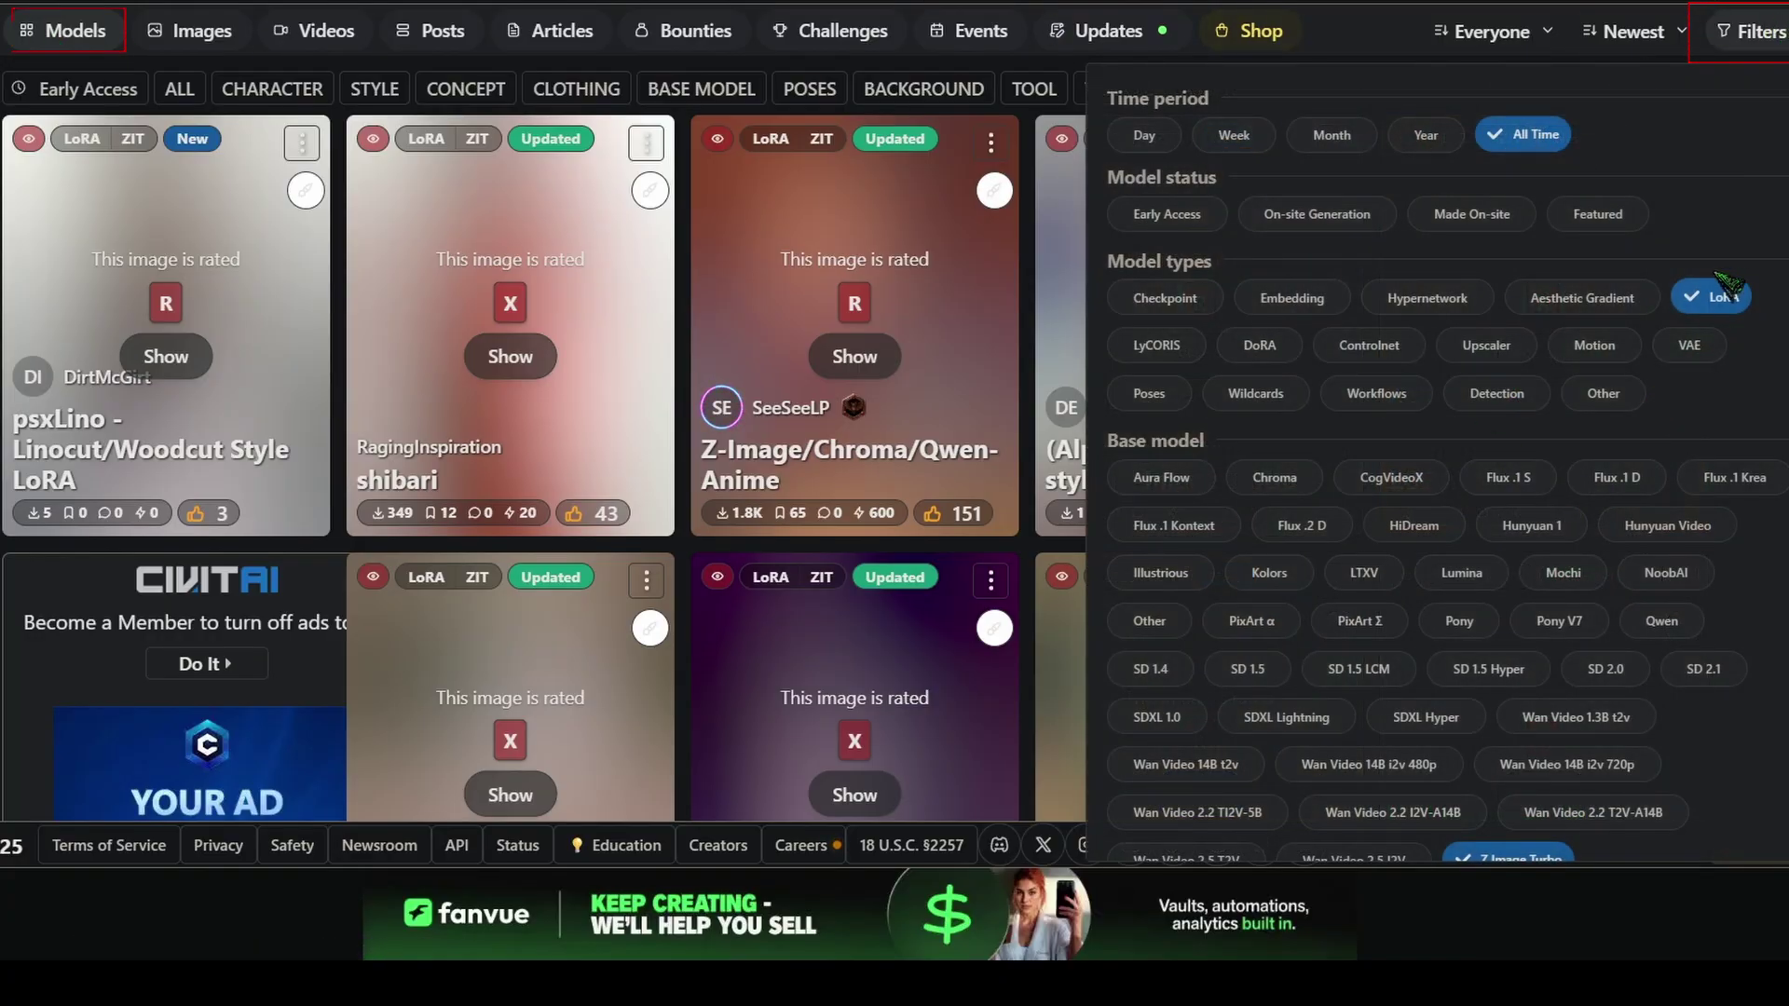
scroll(1707, 296, down, 2)
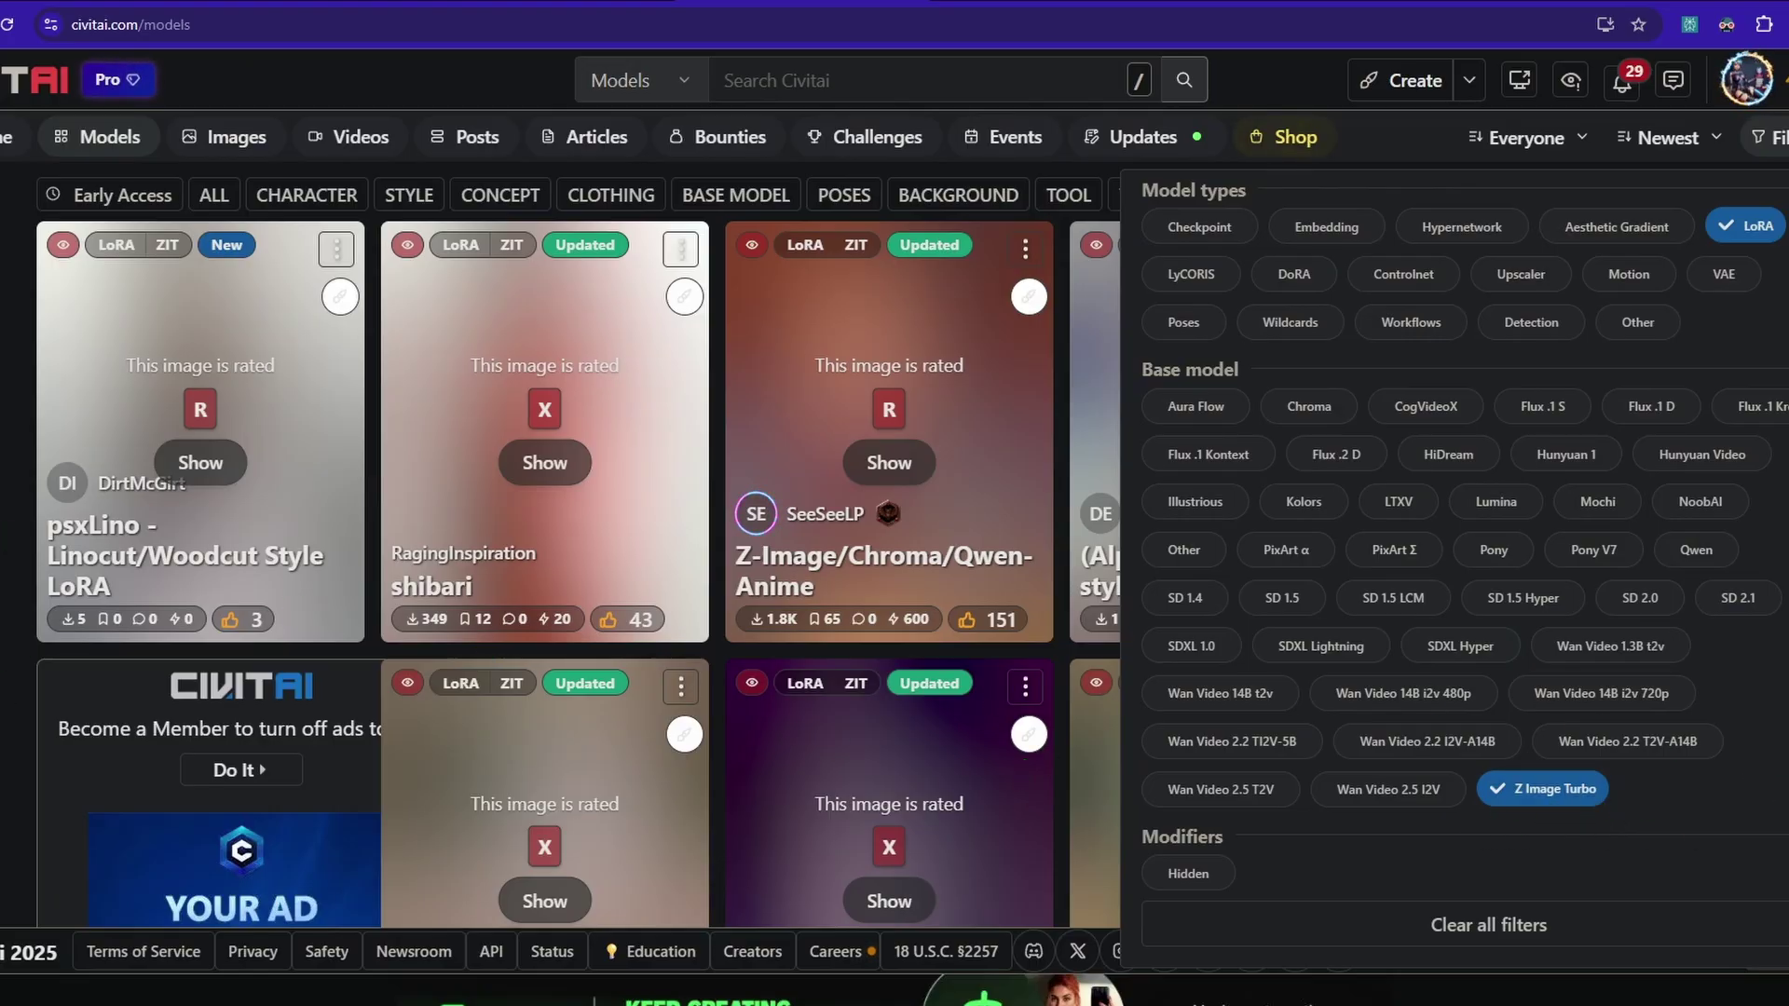
key(Escape)
Browse through the filtered list of Z Image Turbo LoRAs.
scroll(1249, 415, down, 10)
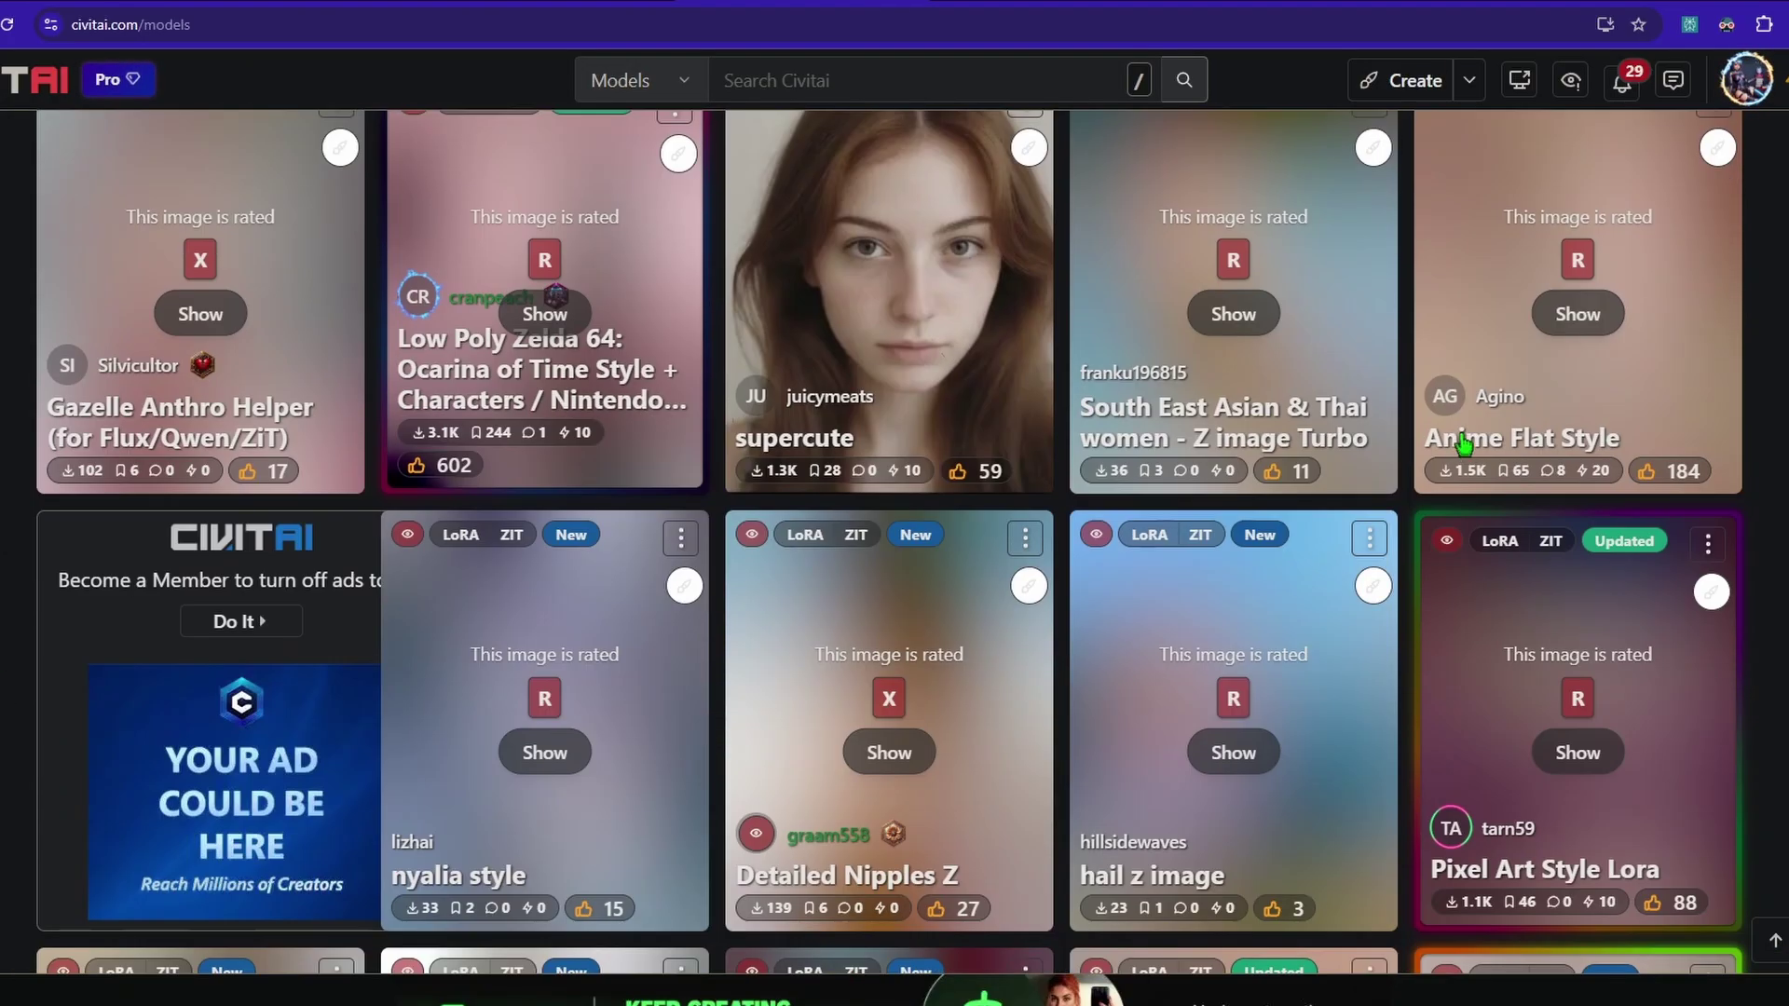
scroll(1464, 446, down, 15)
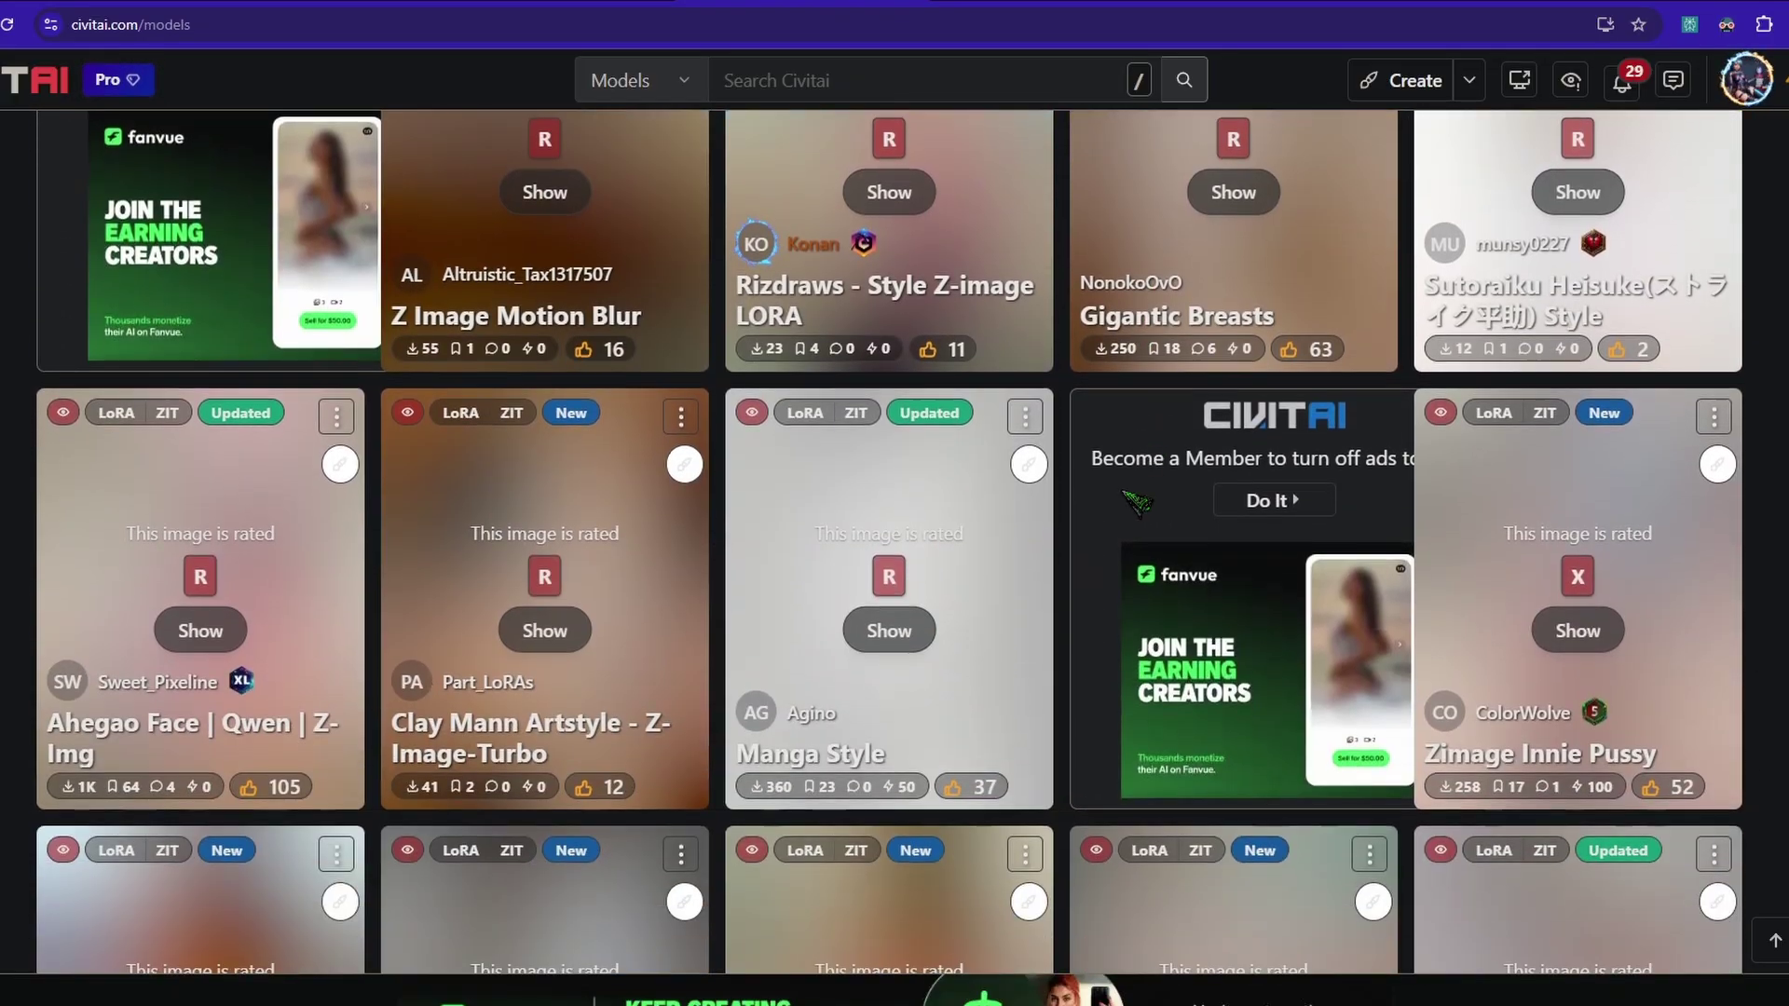
scroll(1136, 504, down, 15)
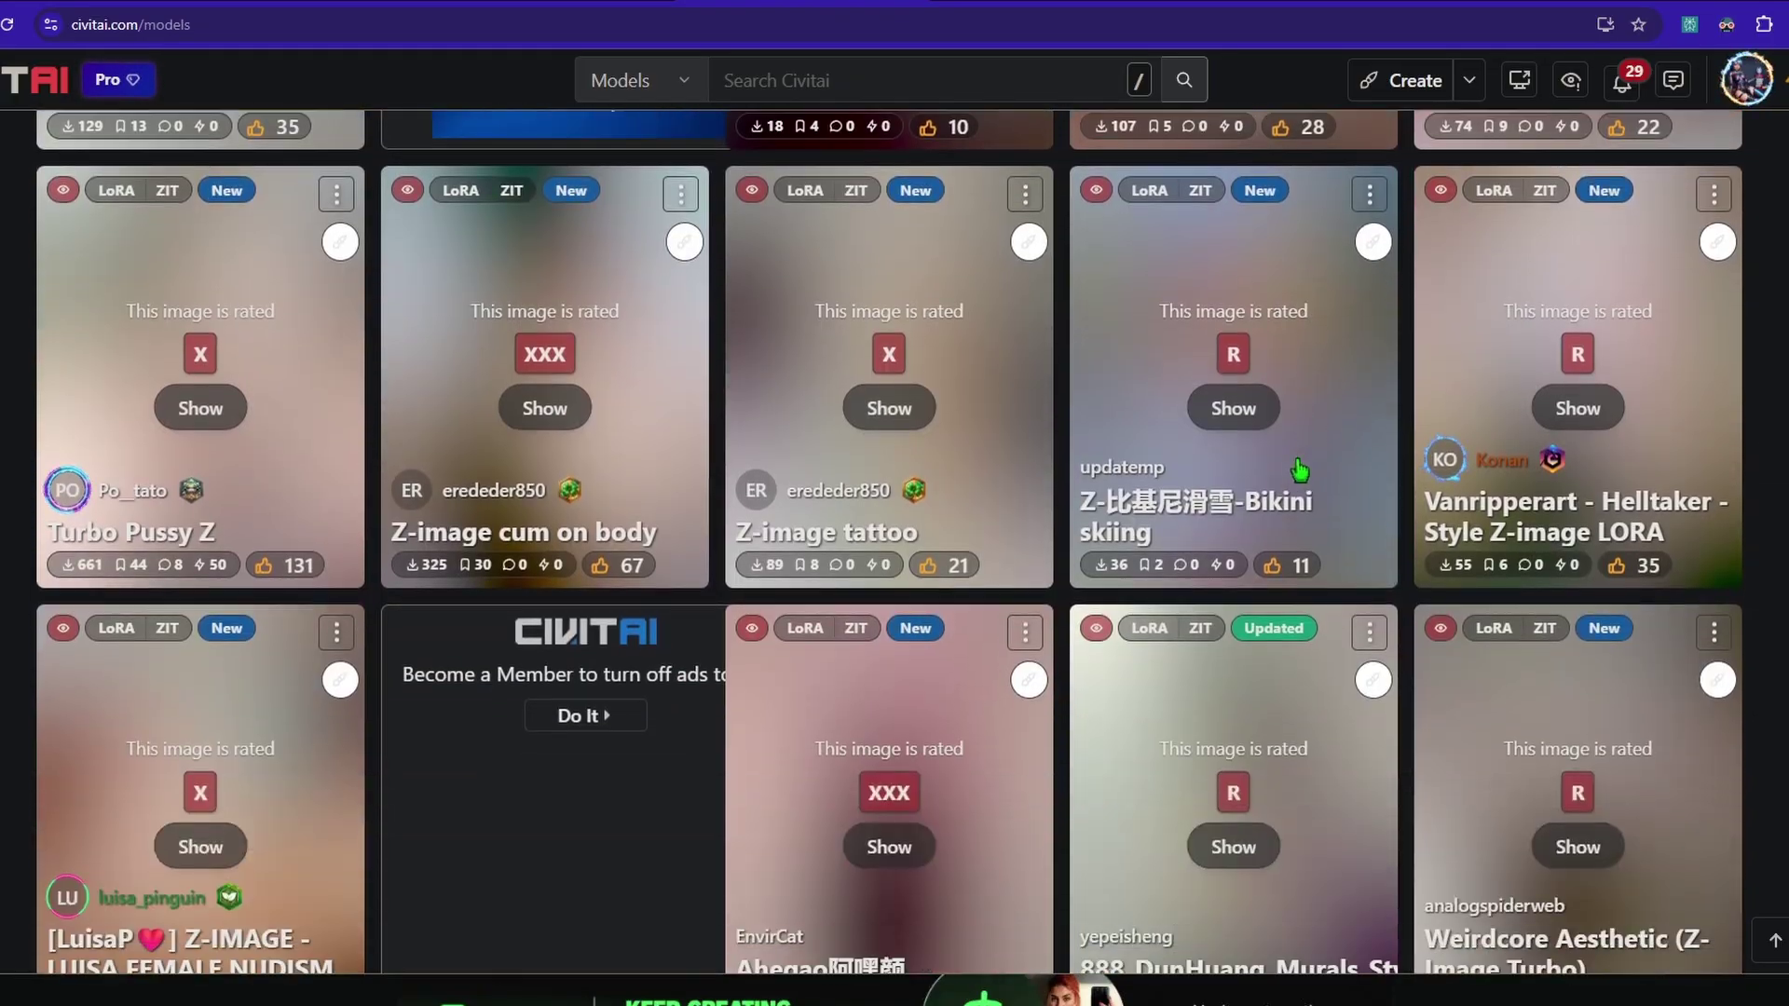
scroll(1300, 469, down, 15)
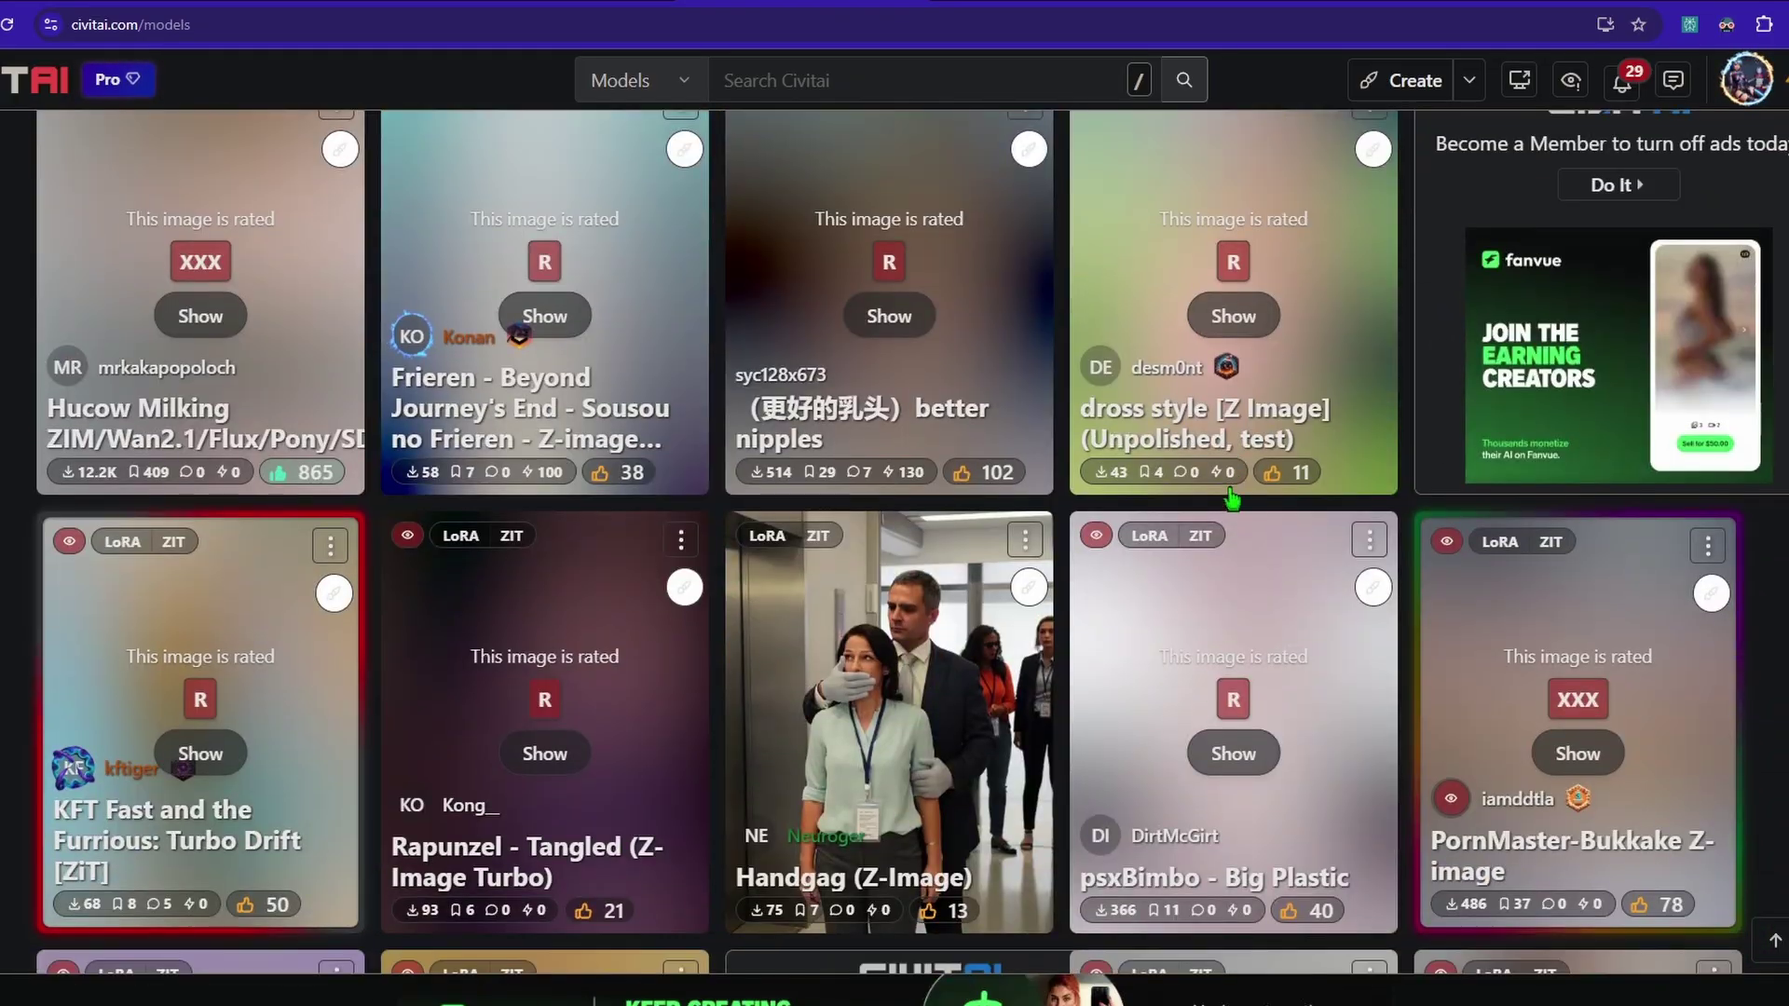
scroll(1231, 498, down, 20)
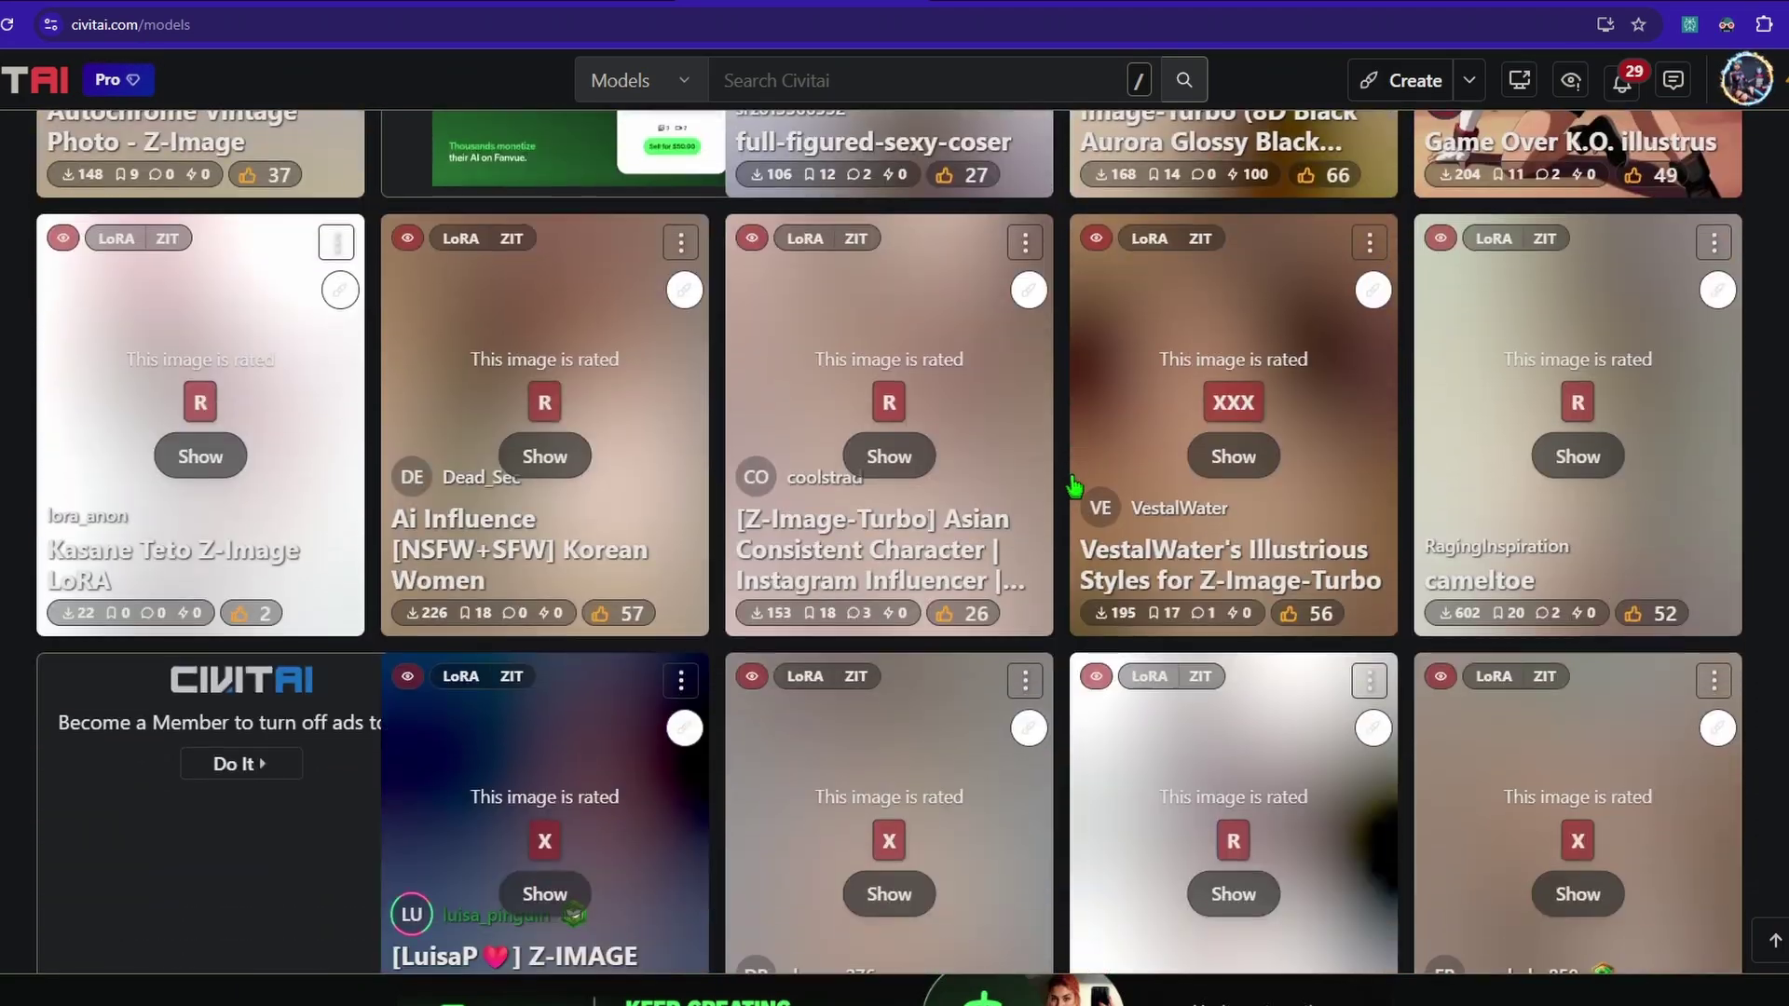
scroll(1074, 485, down, 20)
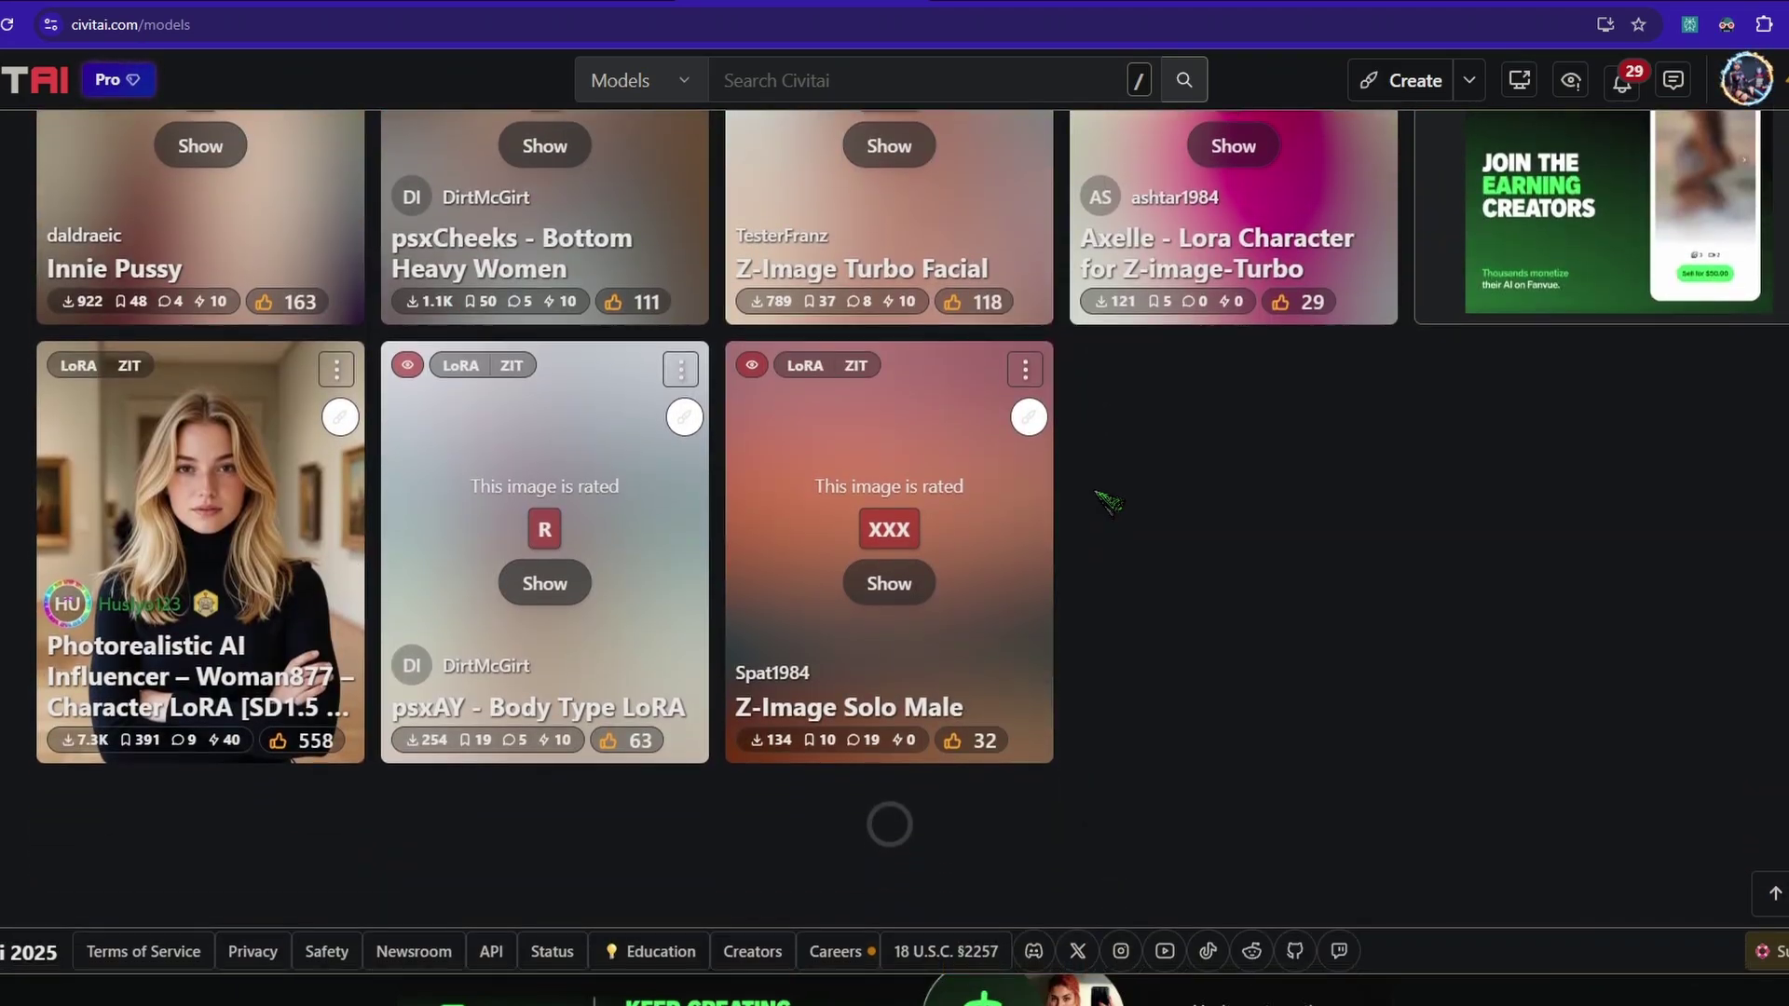
scroll(1107, 502, down, 2)
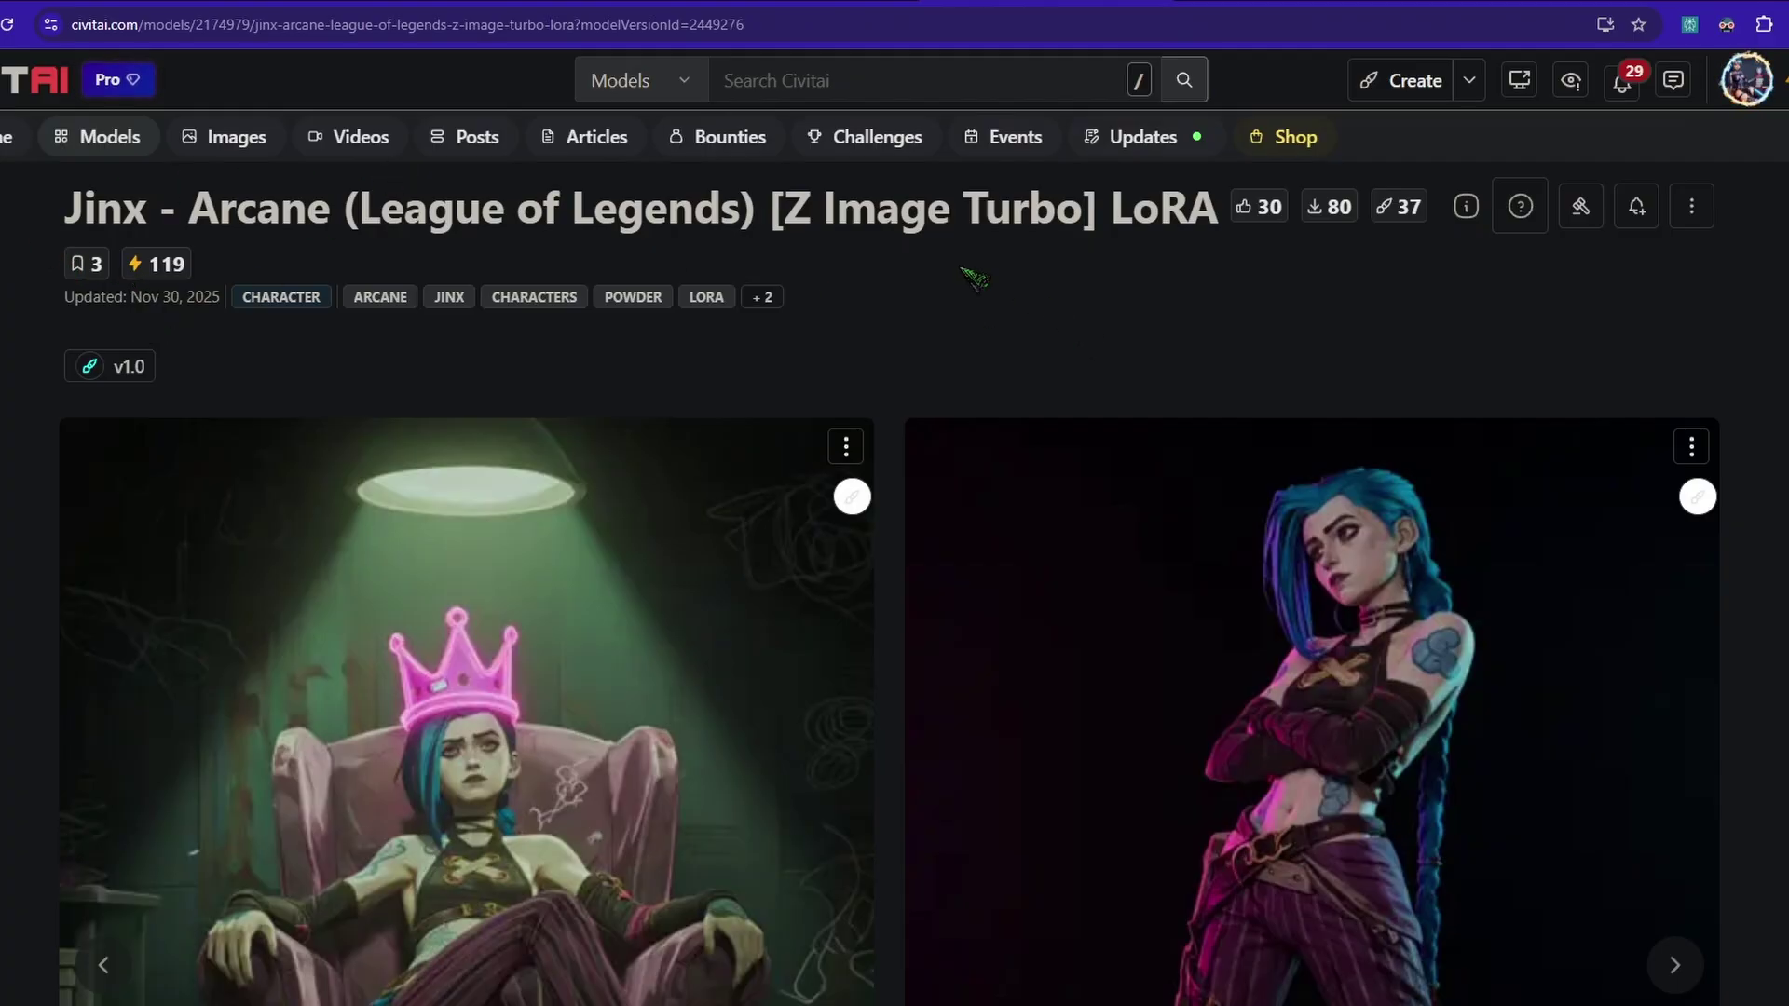
Download the Jinx - Arcane (League of Legends) [Z Image Turbo] LoRA and open ComfyUI's models folder in File Explorer.
scroll(1258, 531, down, 5)
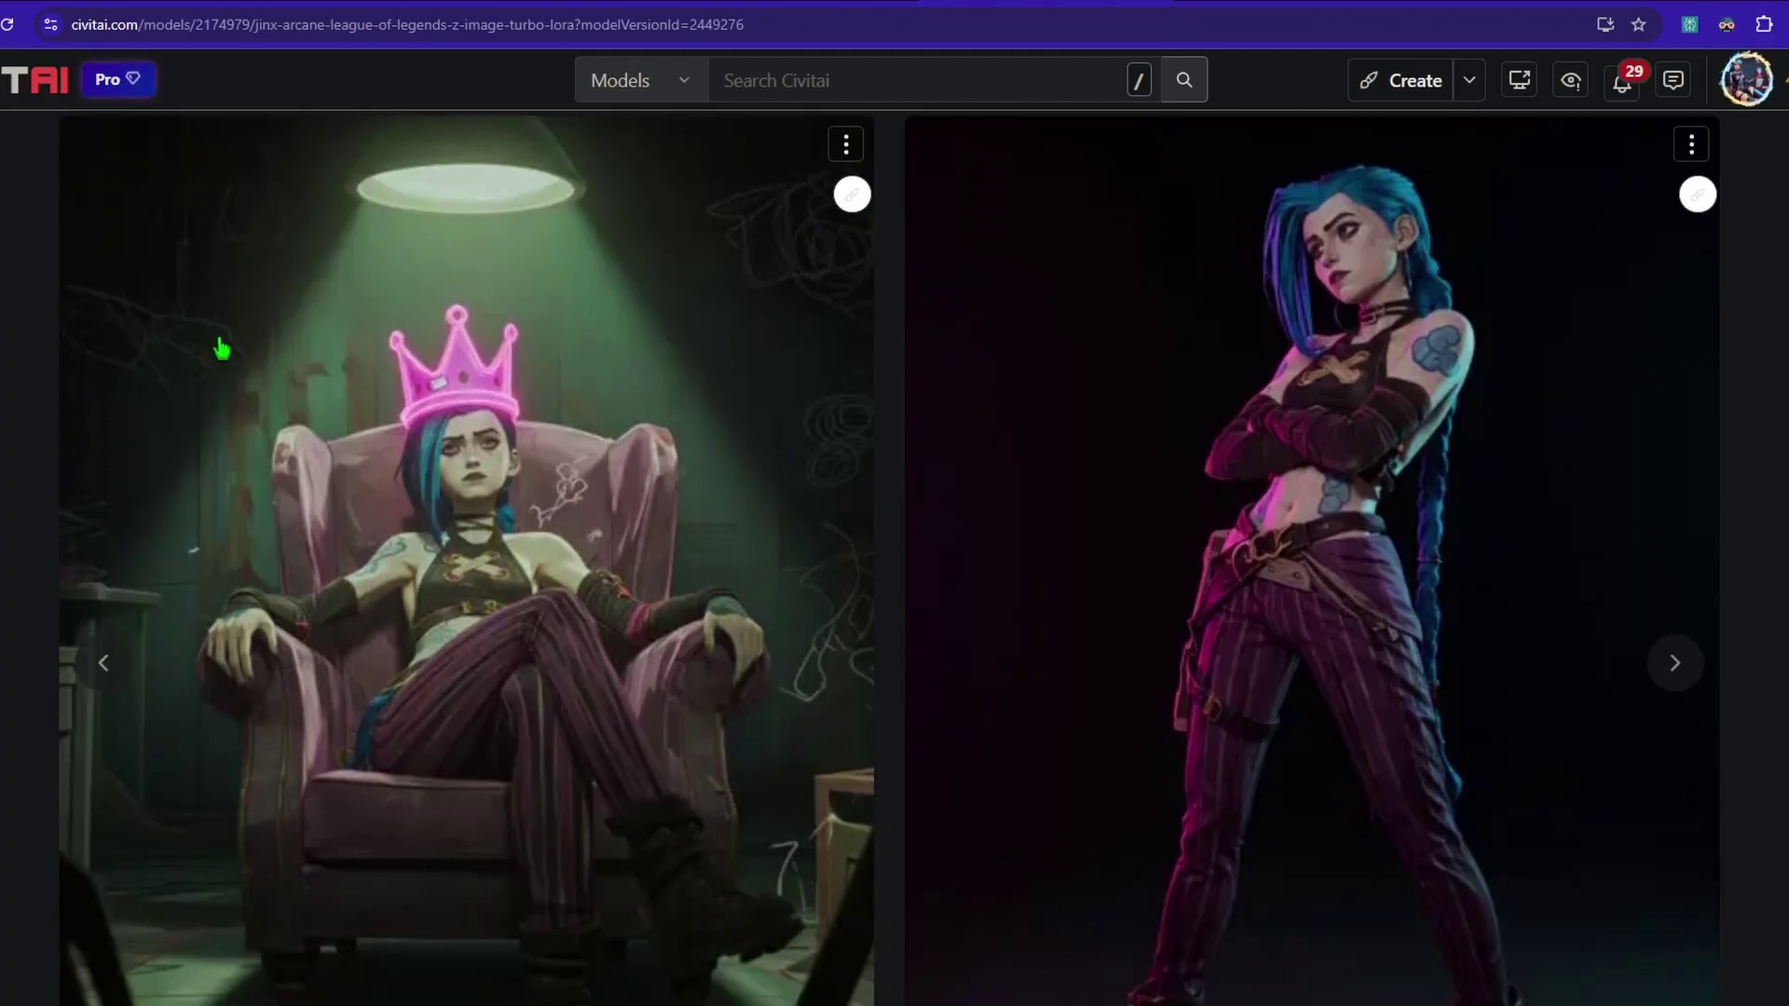
scroll(1698, 697, up, 2)
click(1675, 658)
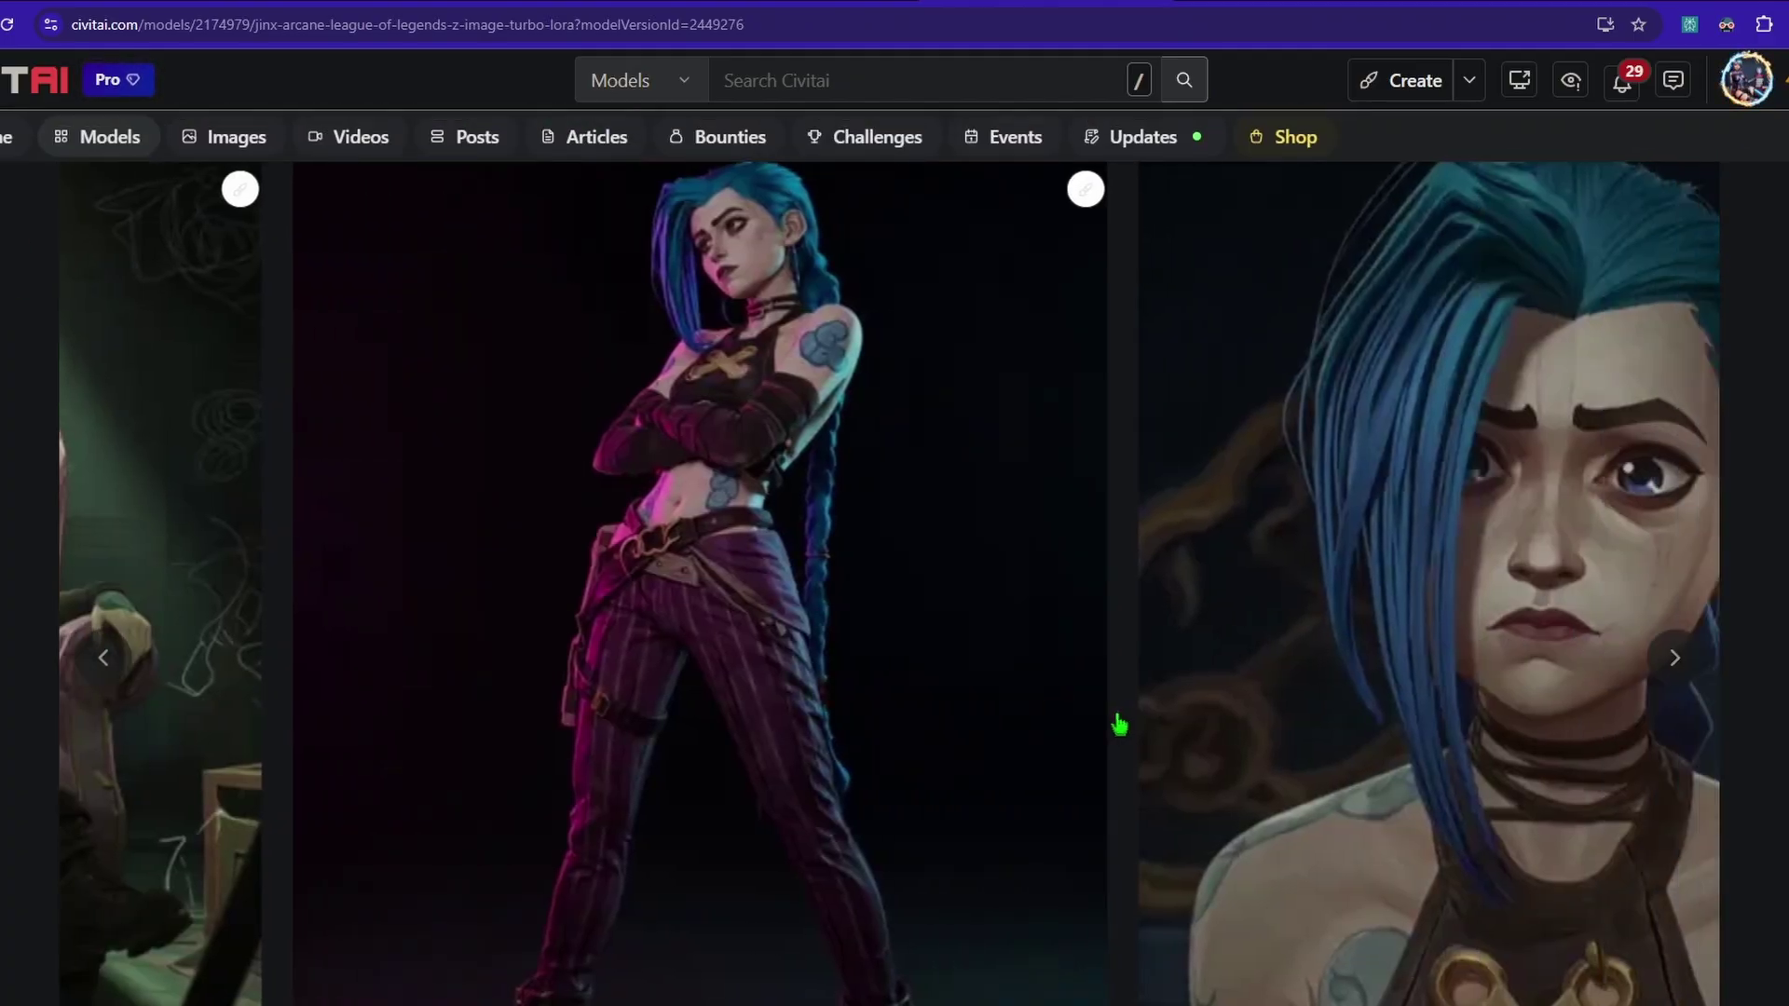
scroll(529, 590, down, 10)
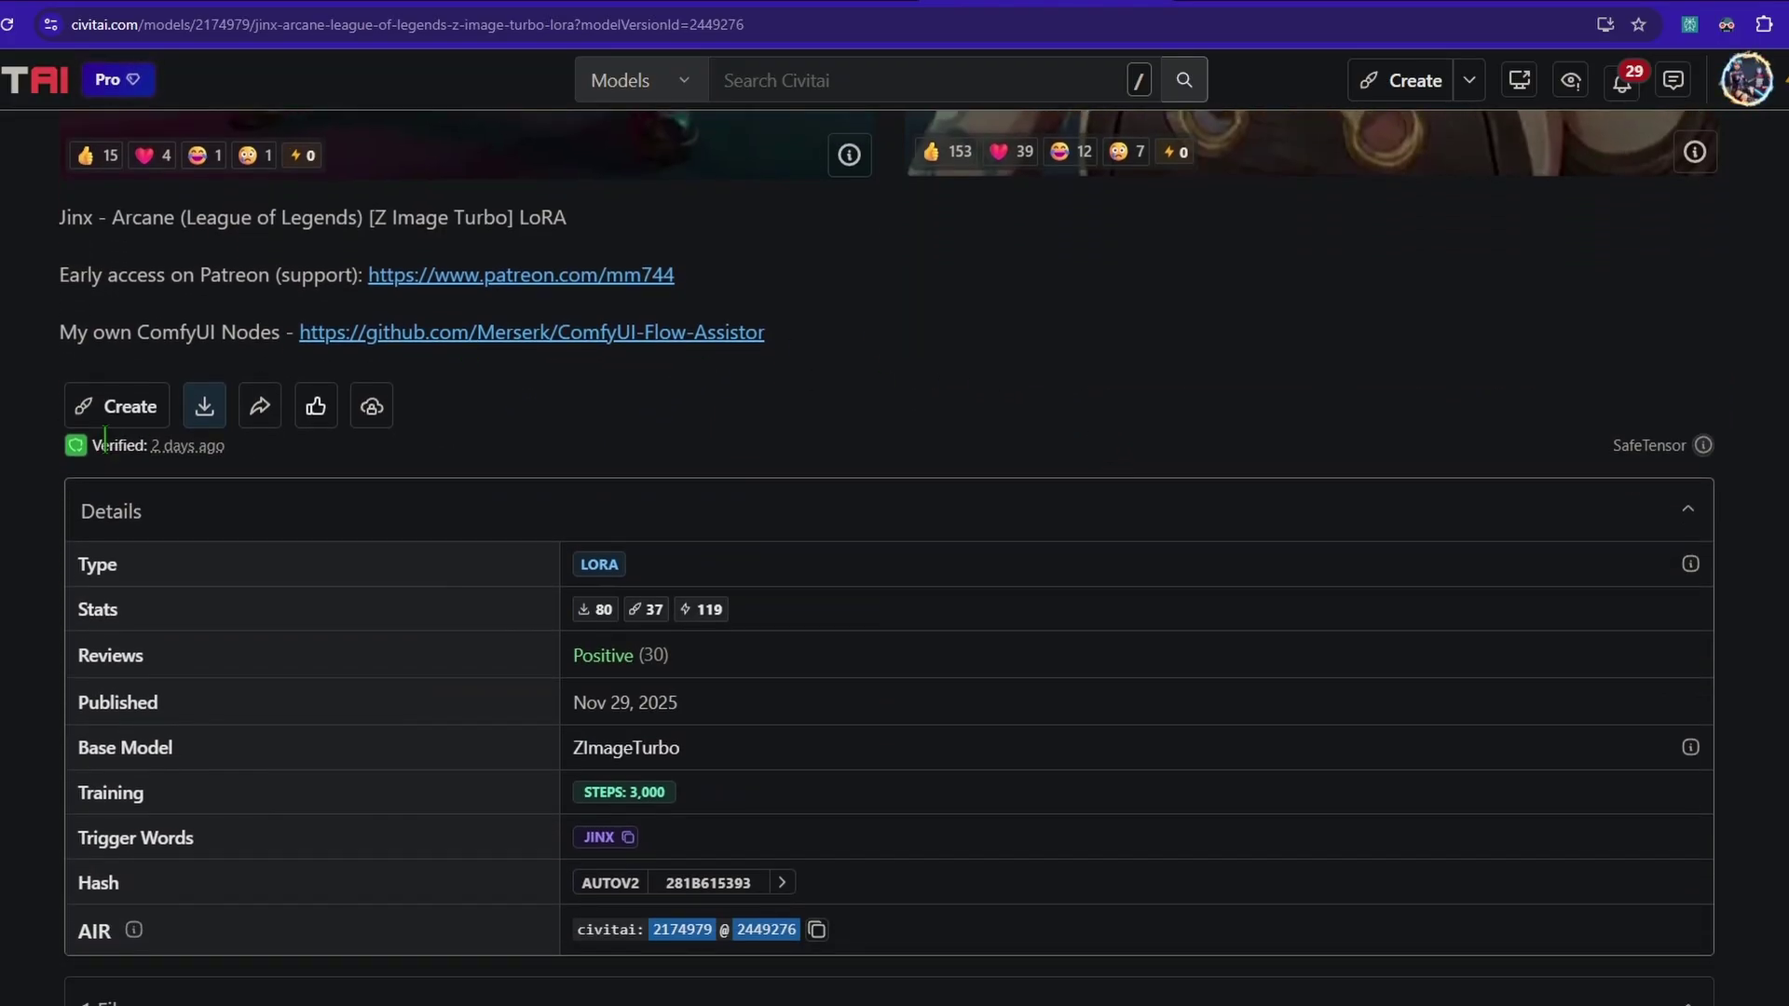
click(203, 410)
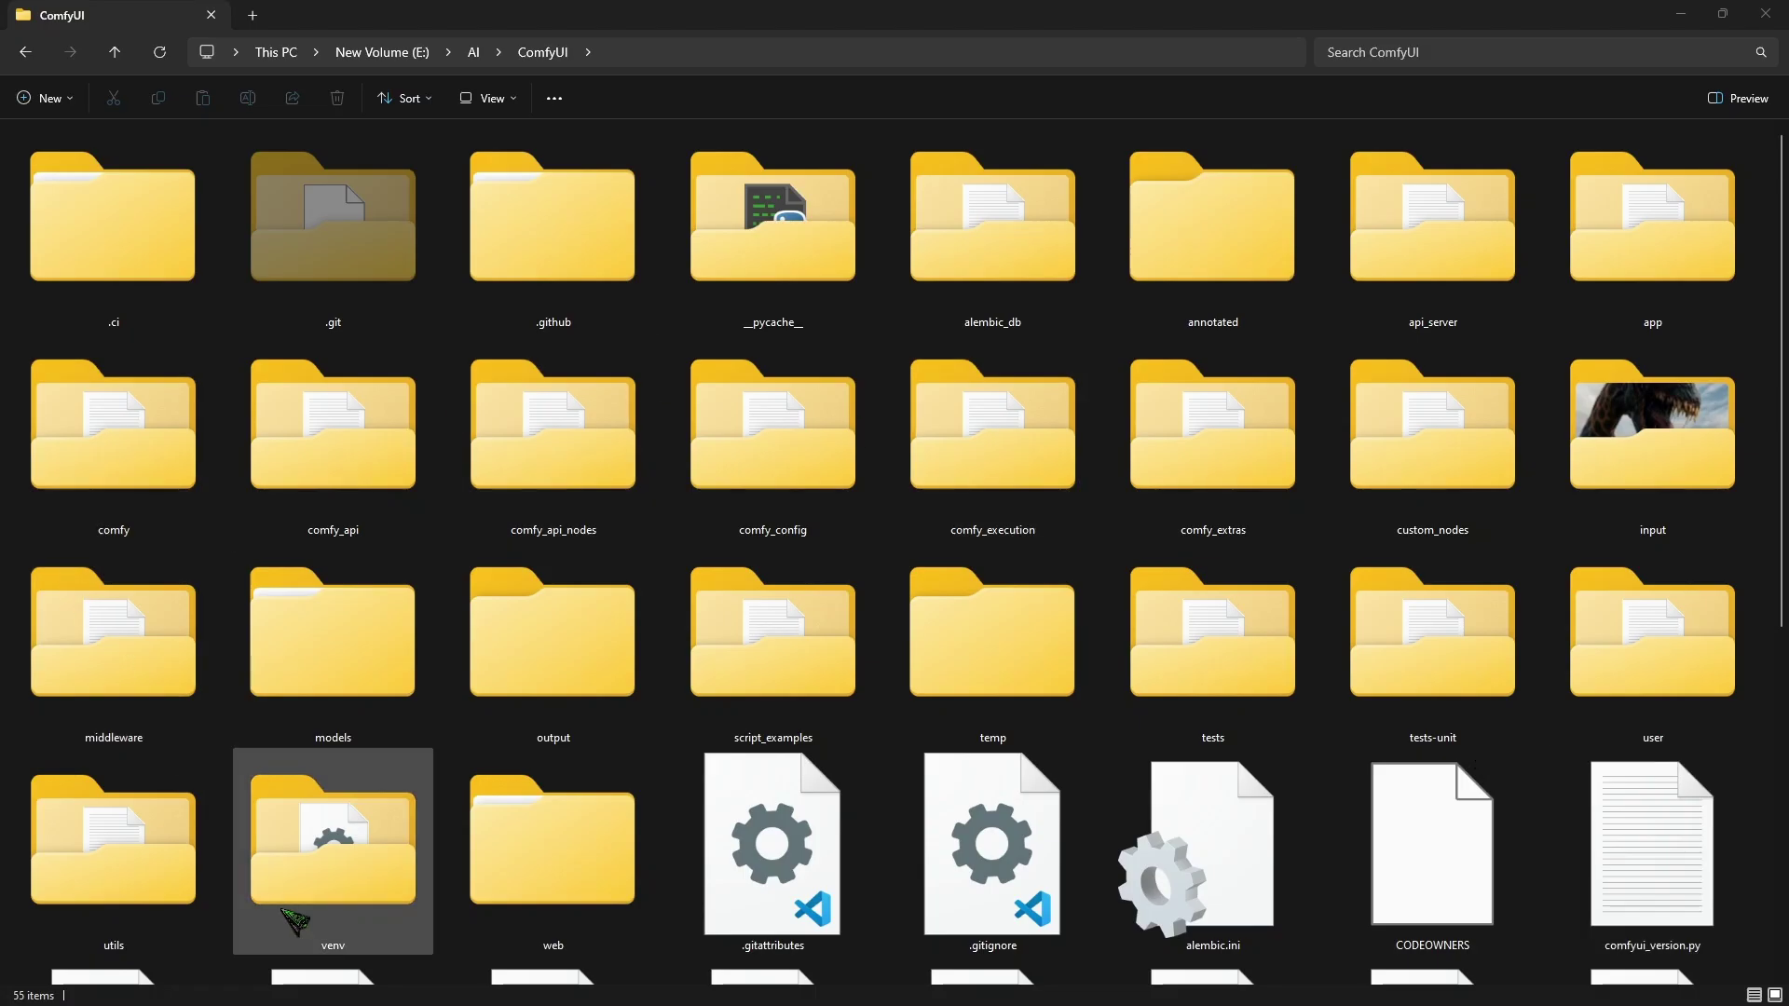
double_click(421, 698)
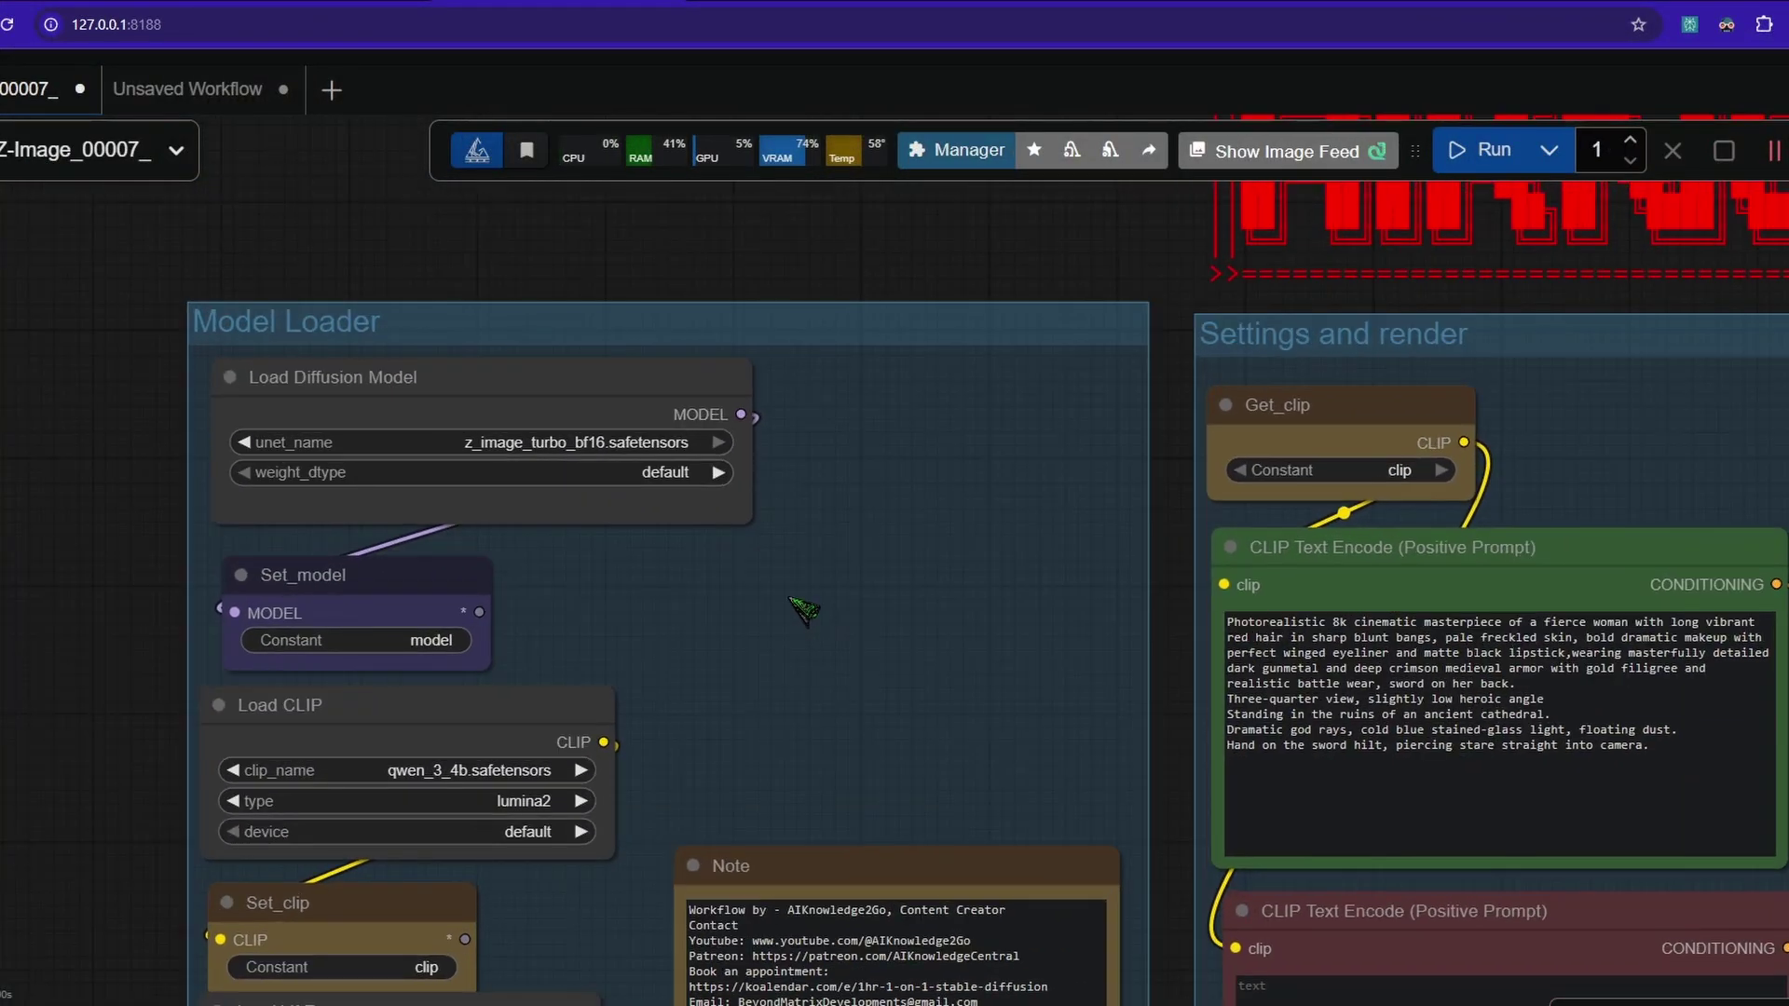
Search the ComfyUI node library for "lora loader" and add a Load LoRA node in the Model Loader group.
double_click(820, 585)
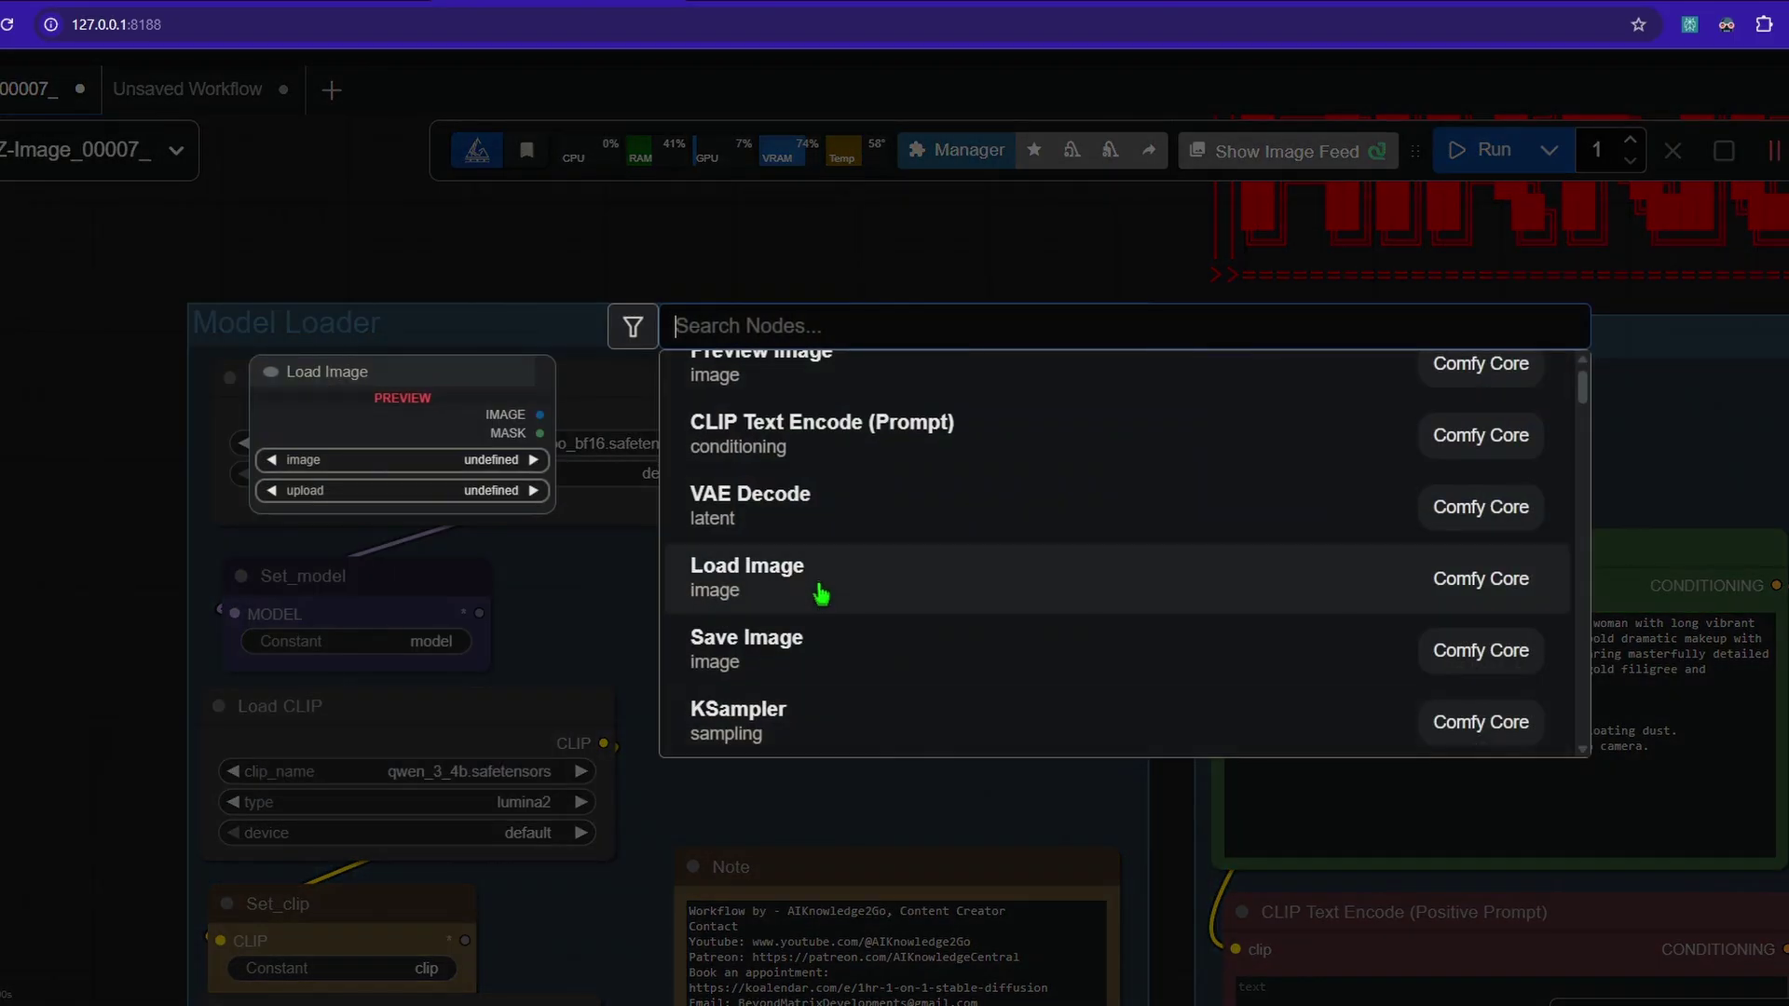
text(lora )
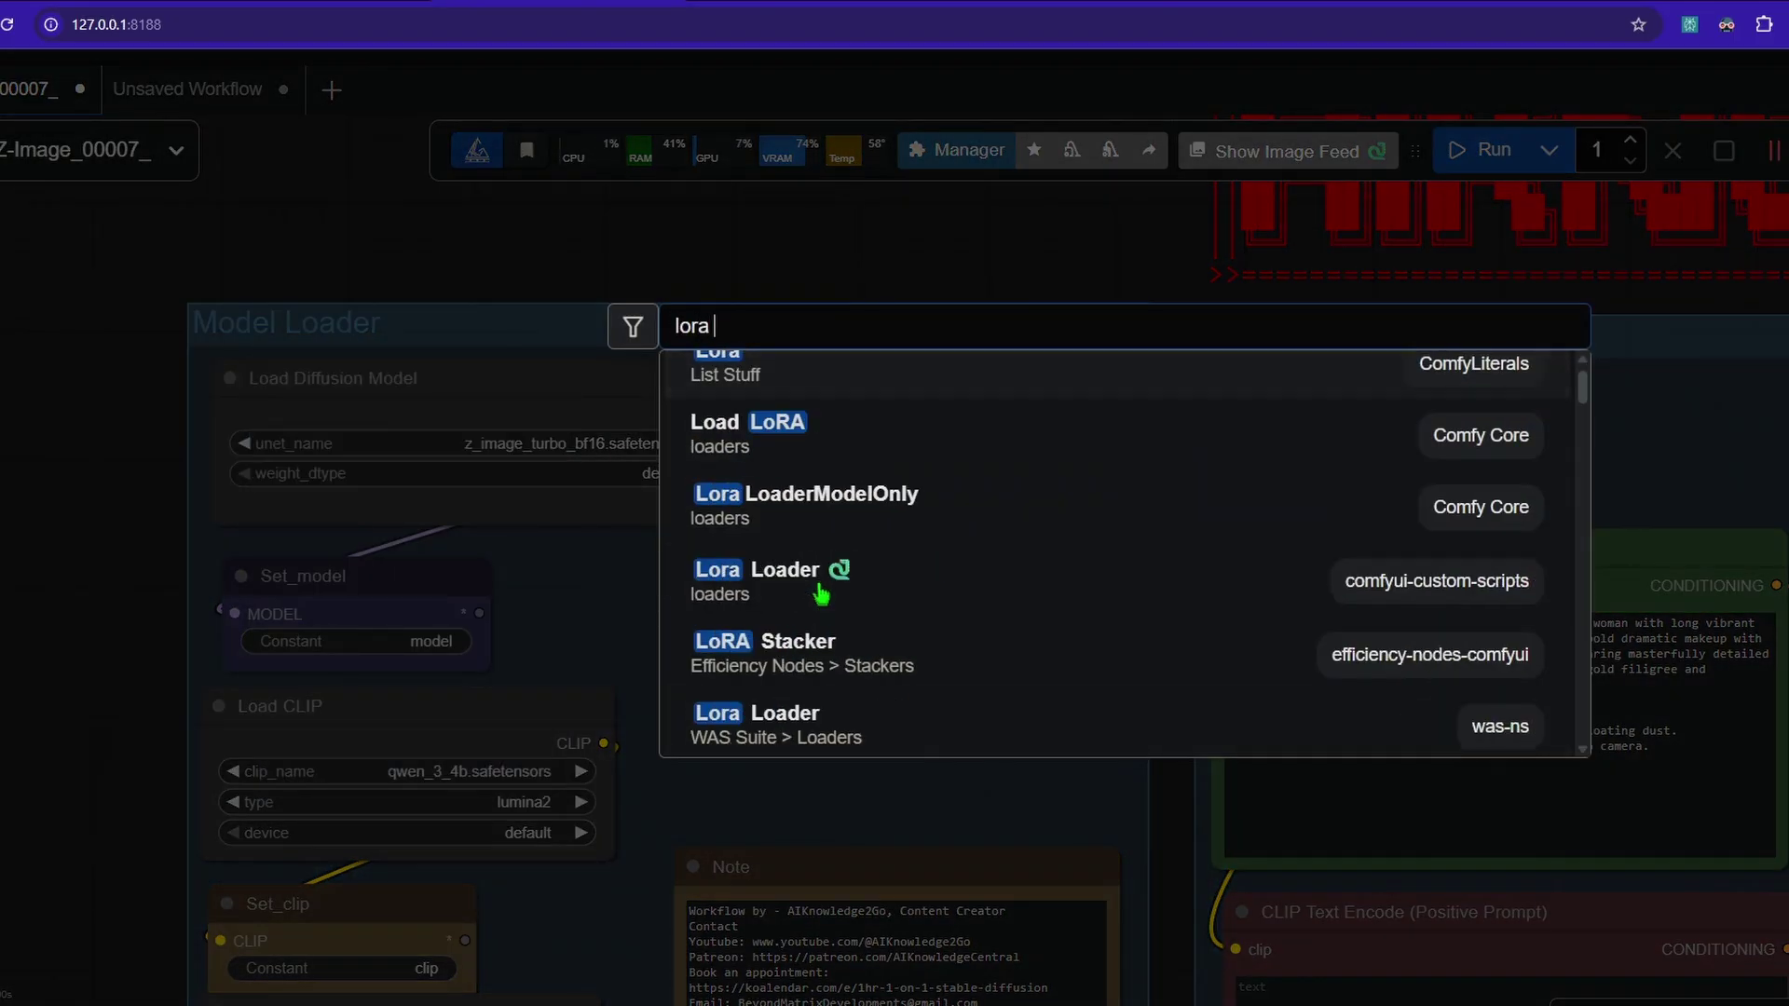
text(loader)
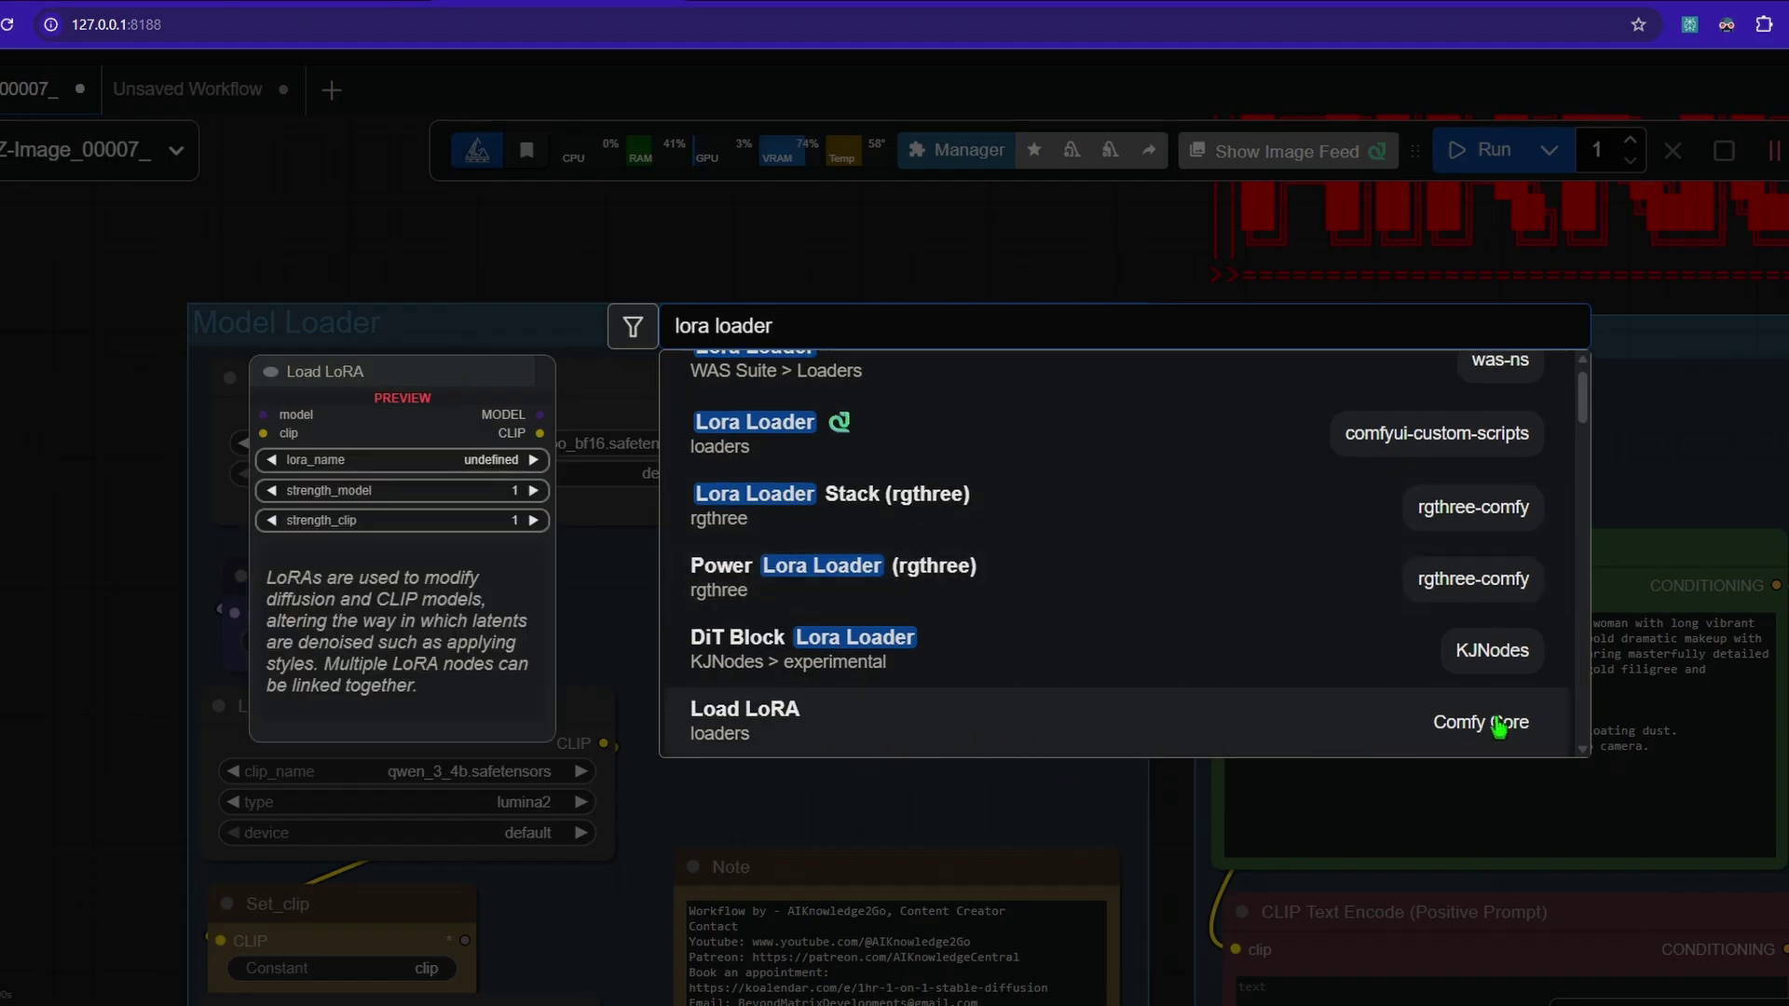
click(1131, 745)
scroll(713, 593, up, 2)
drag(997, 545, 904, 550)
click(652, 691)
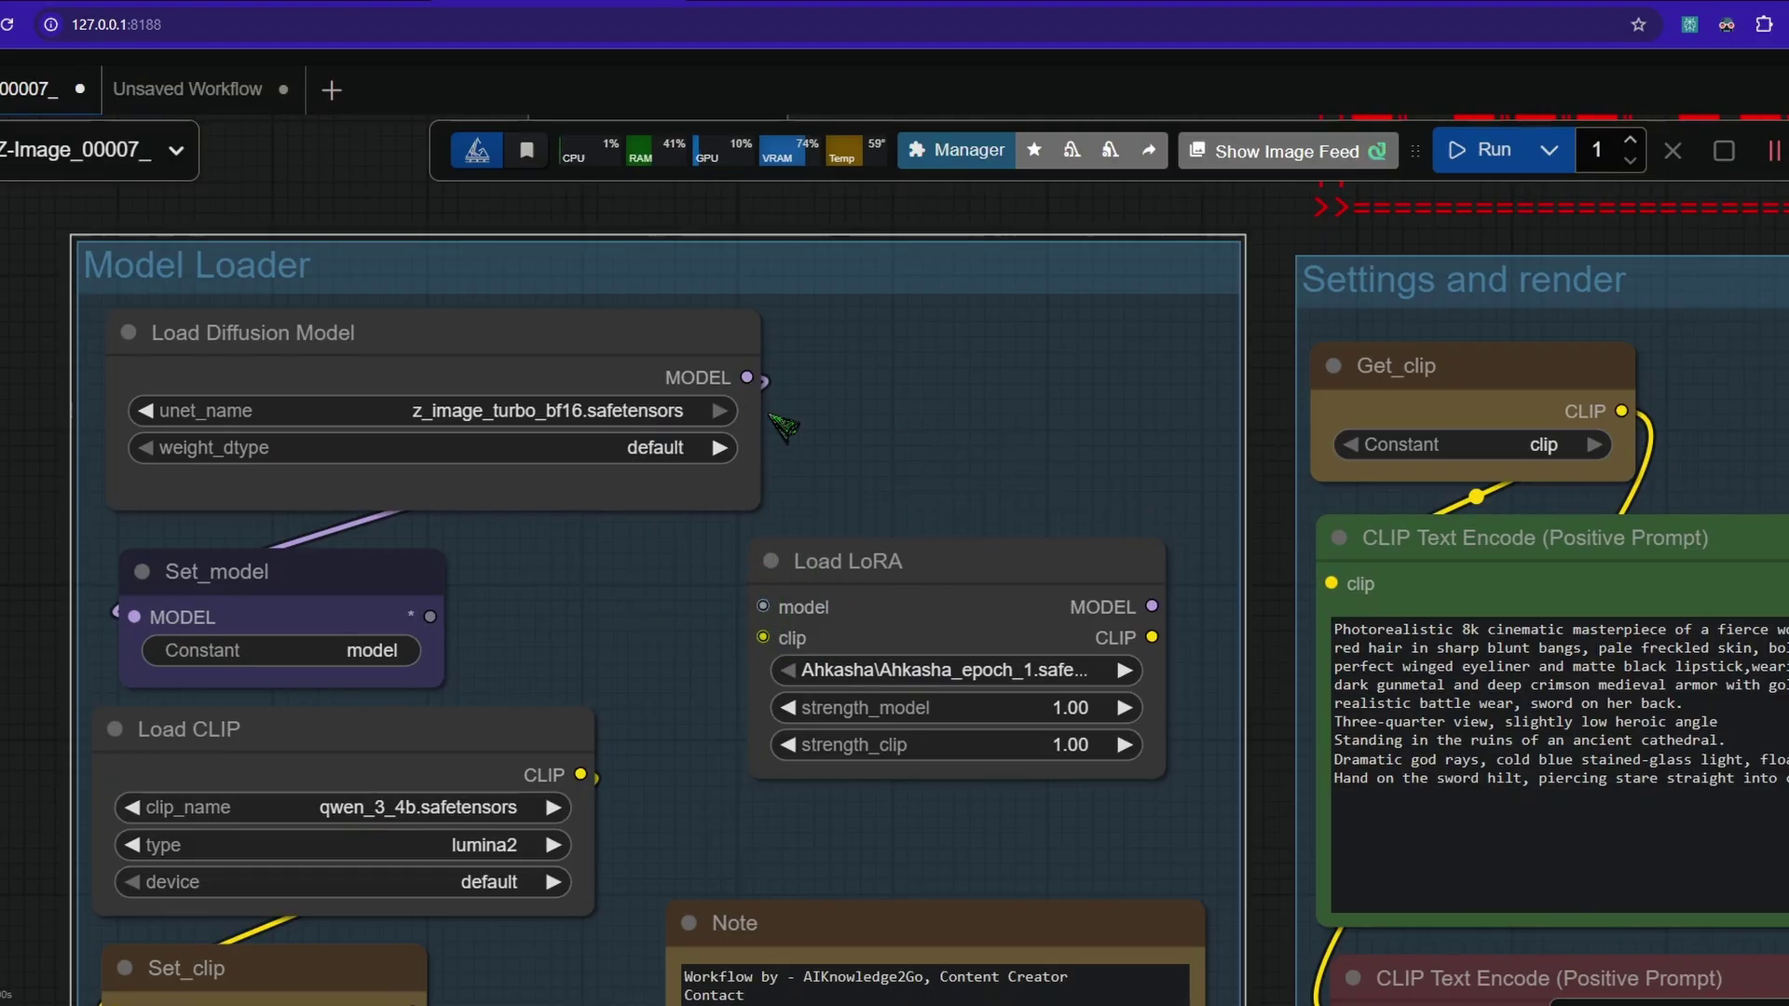
Move the Set_model and Set_clip nodes to the right of the loader nodes, shifting Load LoRA to make room.
drag(317, 587, 1097, 338)
drag(839, 561, 723, 546)
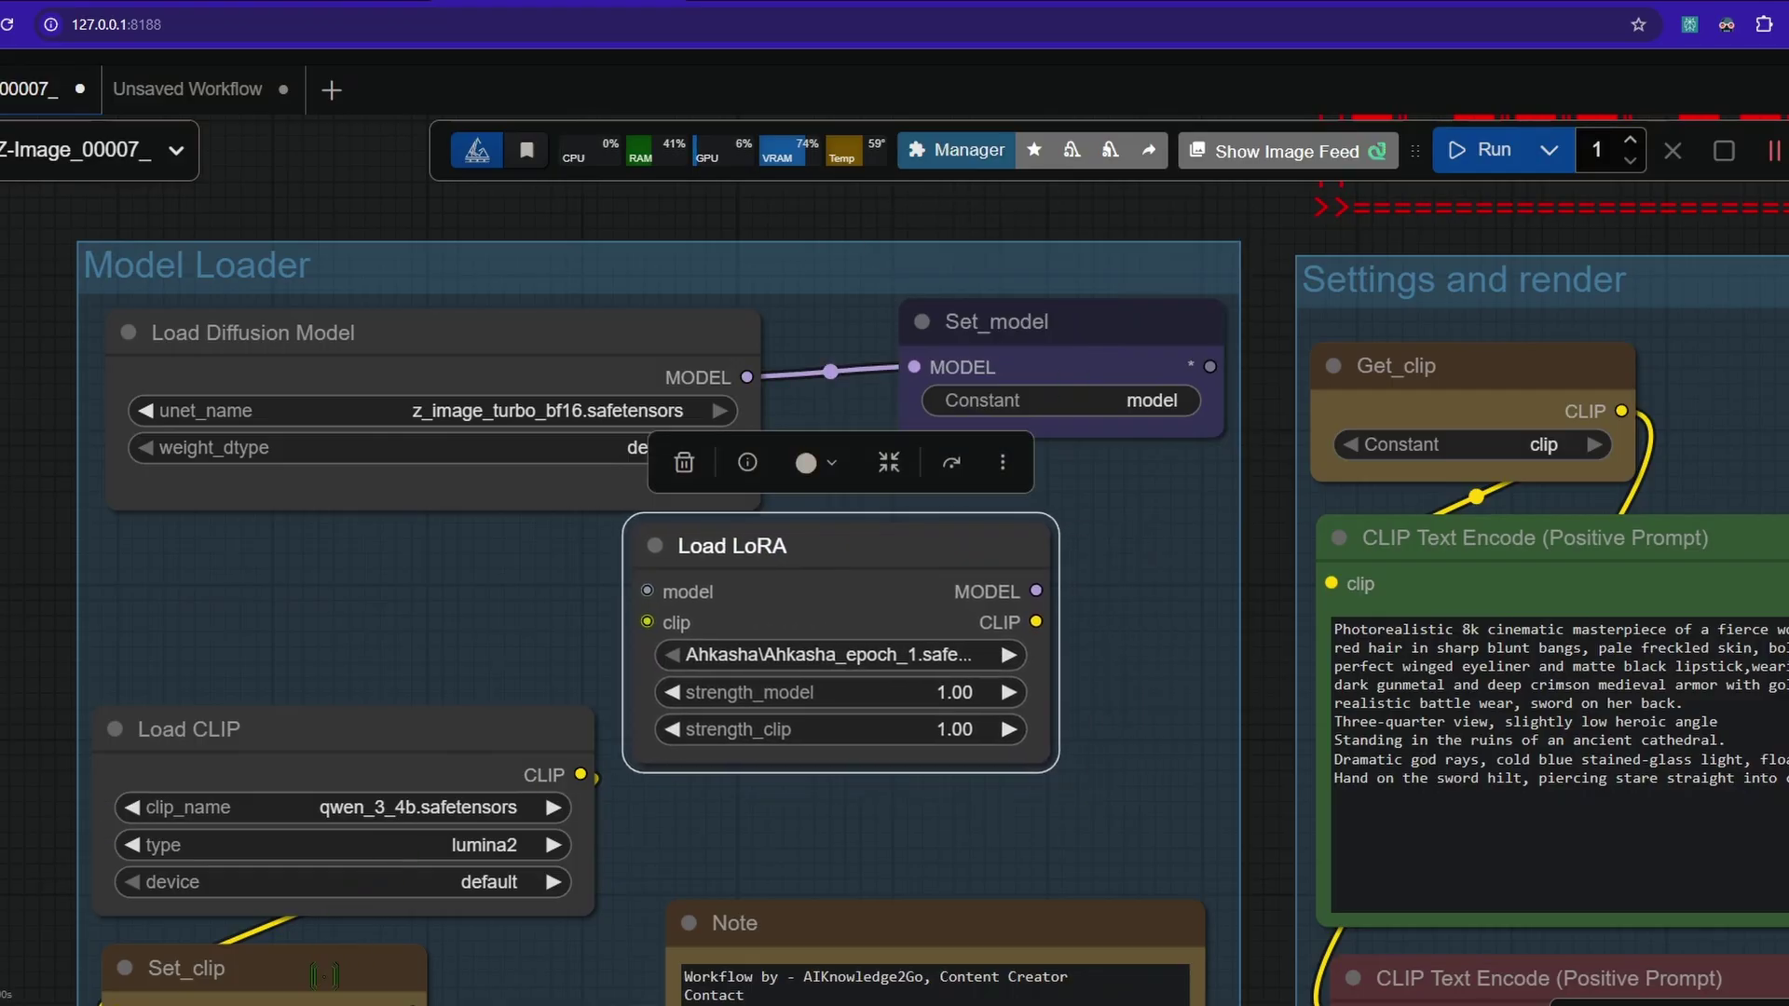
drag(233, 968, 1134, 649)
drag(867, 538, 787, 574)
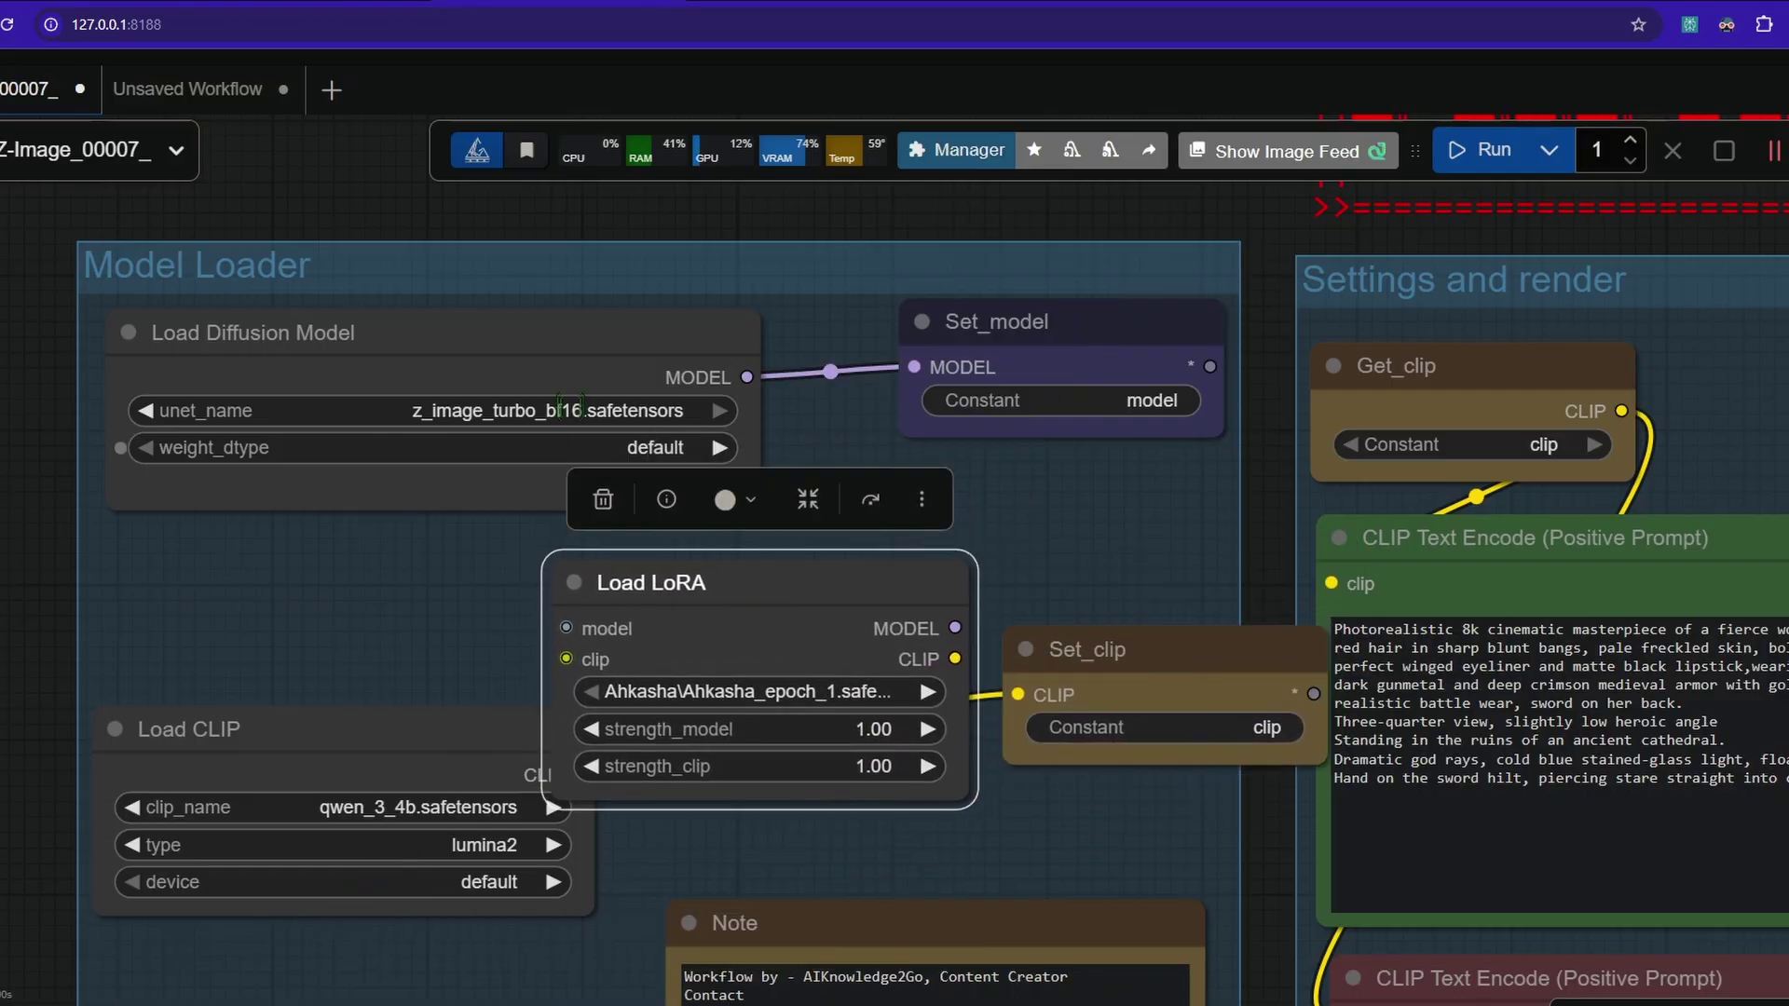
Stack the loader nodes vertically, with Load CLIP directly under Load Diffusion Model and Load LoRA below Load CLIP.
drag(373, 333, 319, 335)
drag(383, 745, 370, 538)
drag(705, 580, 302, 815)
click(728, 738)
drag(750, 726, 969, 727)
scroll(969, 727, down, 1)
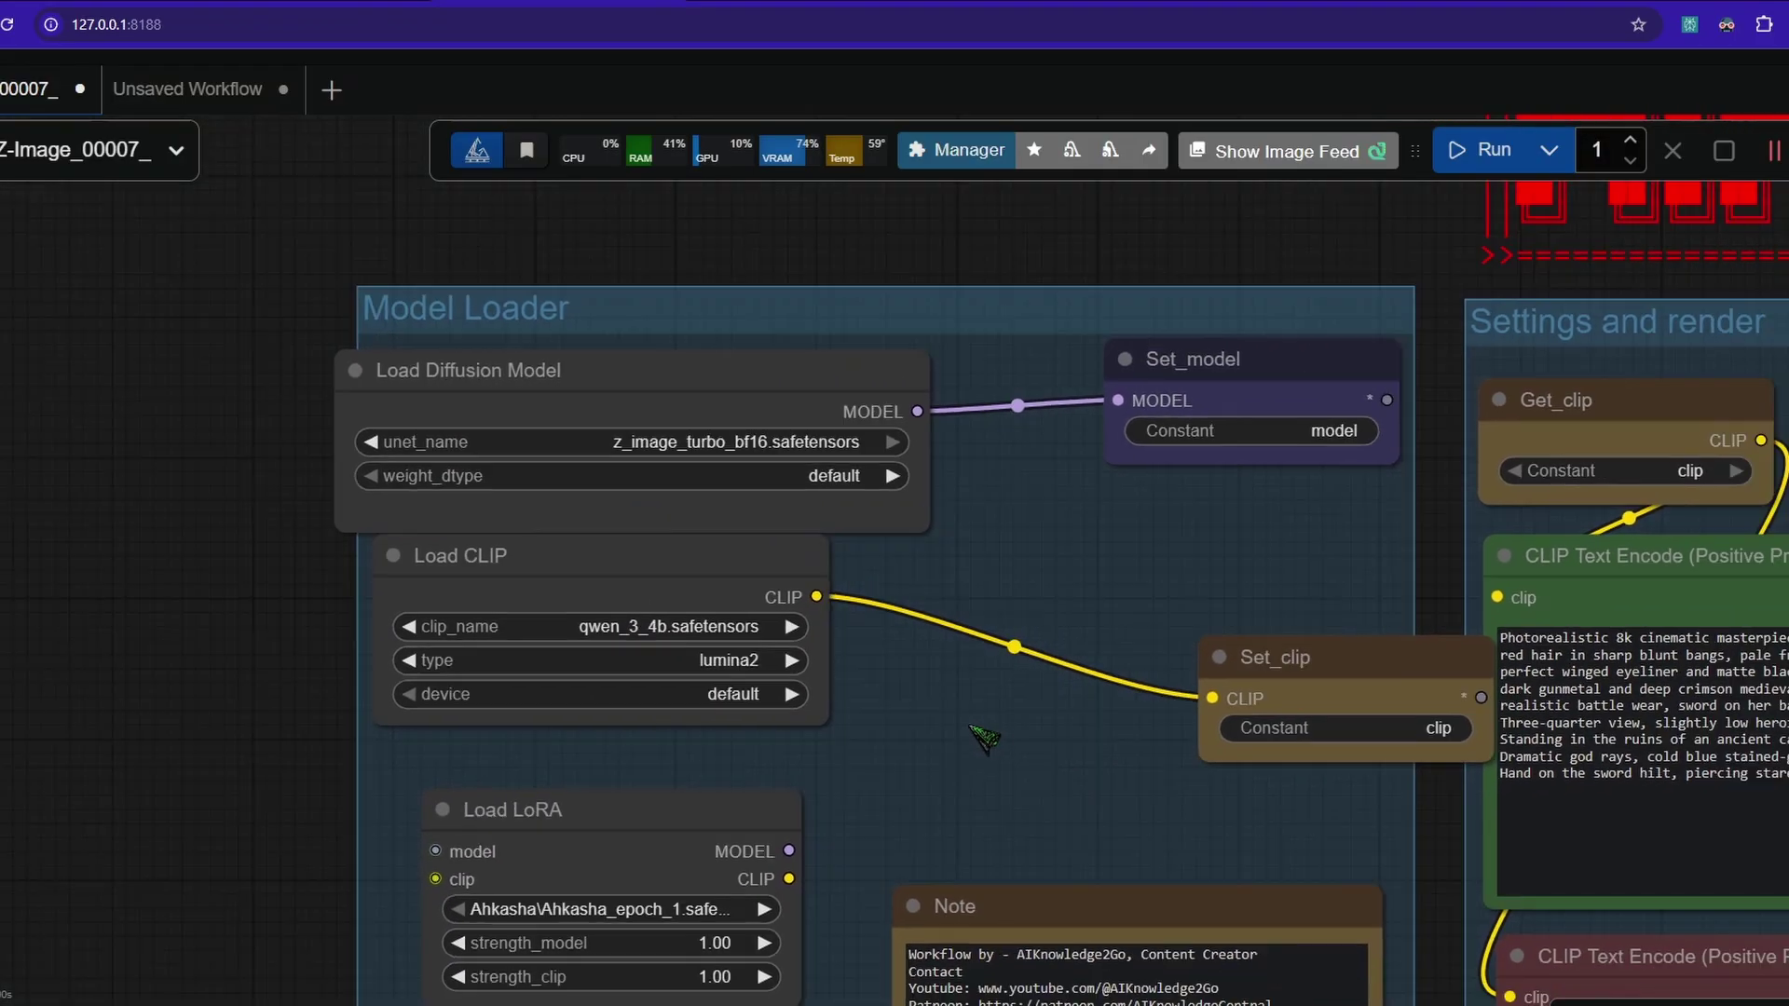
drag(1018, 856, 1120, 720)
Route the diffusion model's MODEL output and Load CLIP's CLIP output through Load LoRA into Set_model and Set_clip.
drag(1021, 275, 536, 714)
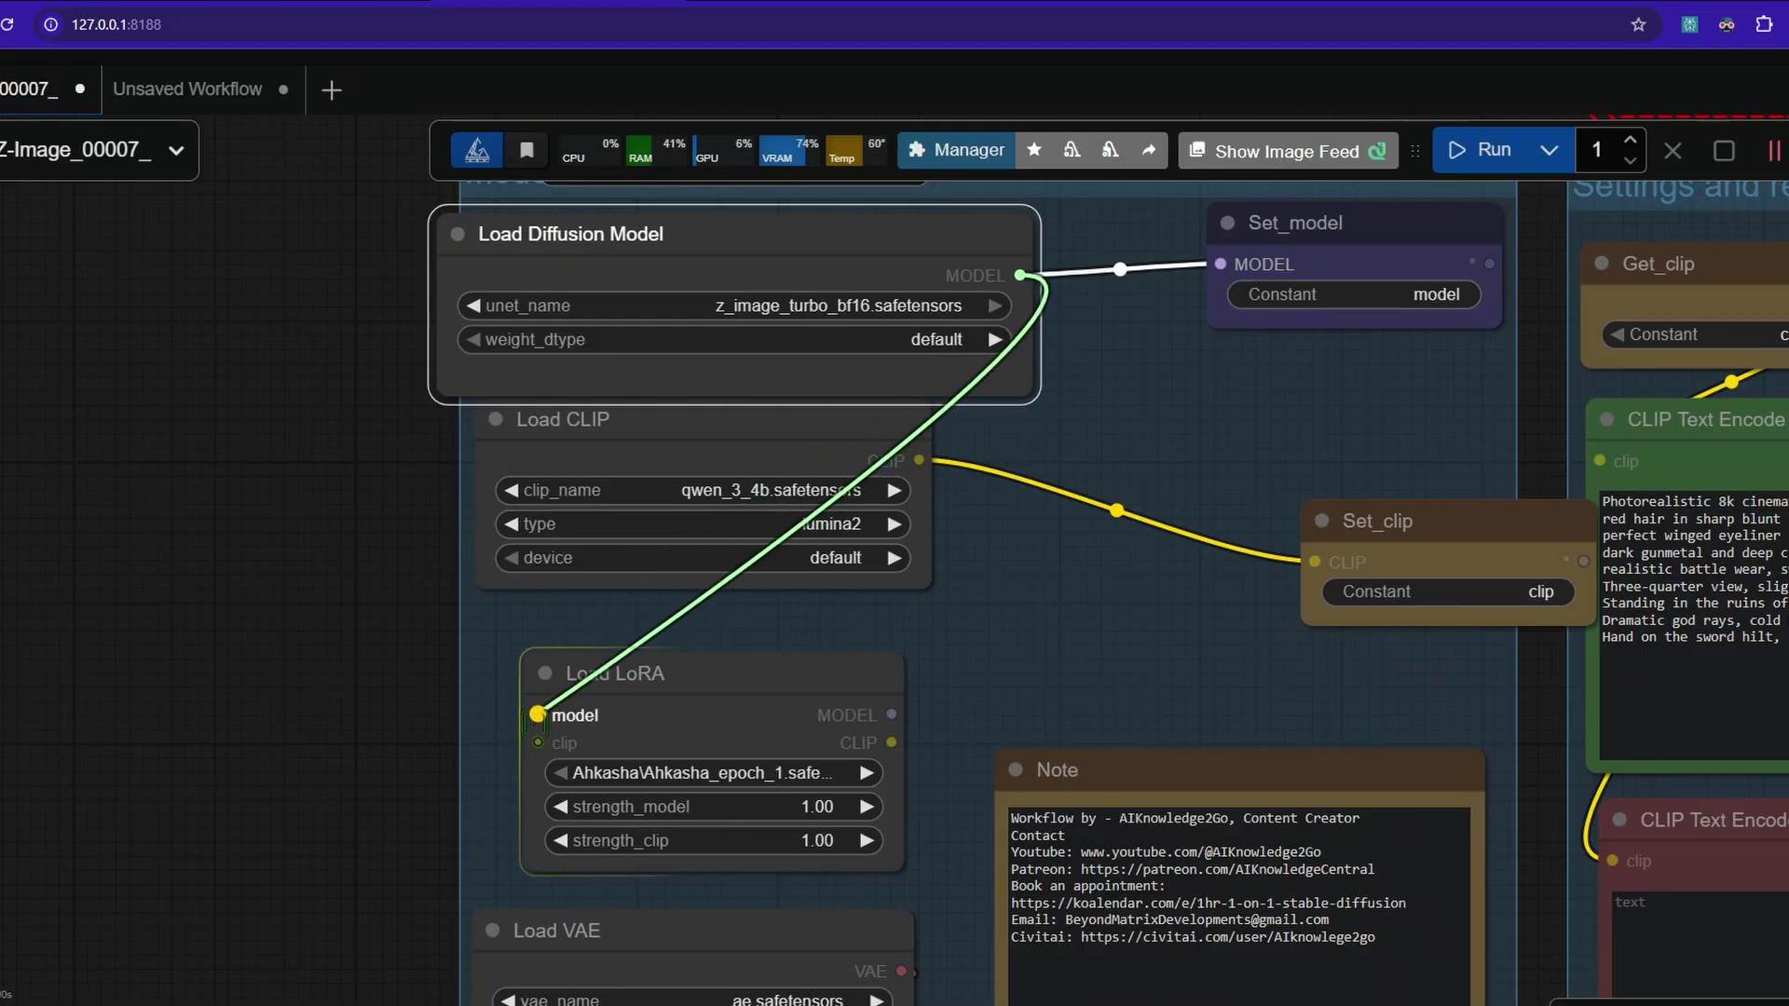
drag(920, 461, 538, 742)
drag(1025, 671, 1036, 357)
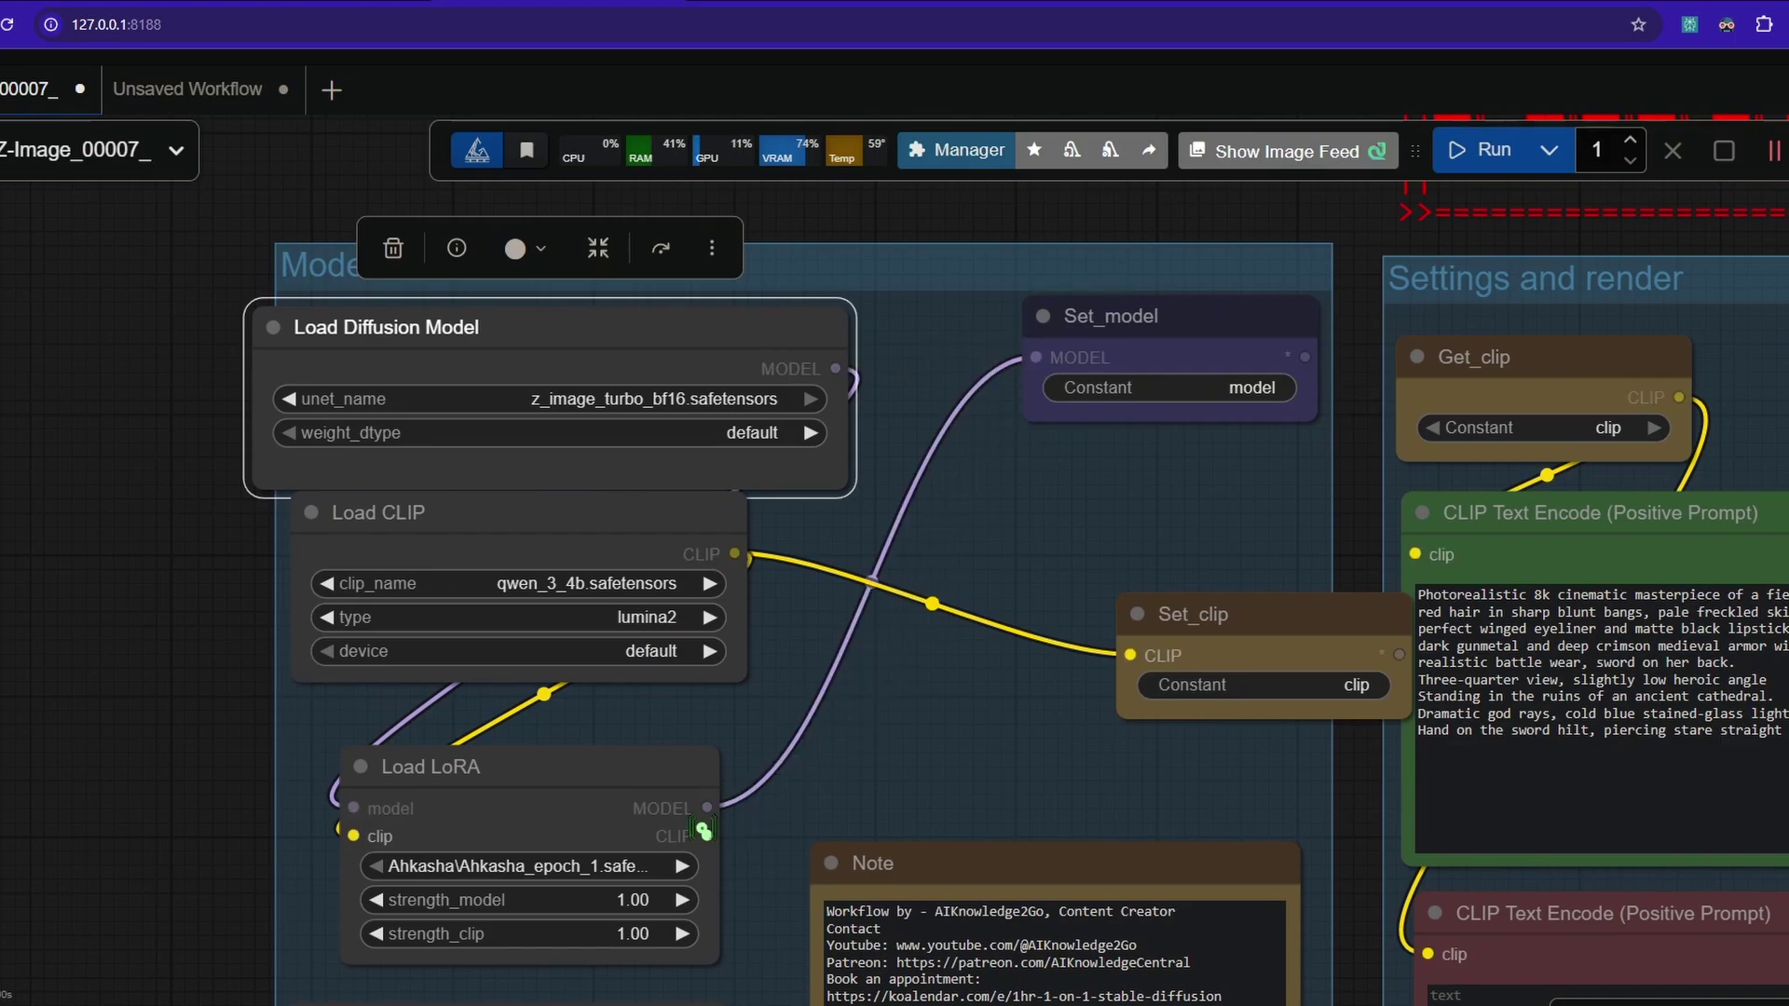
drag(708, 835, 1130, 654)
drag(772, 902, 1001, 791)
click(773, 678)
scroll(1002, 802, up, 4)
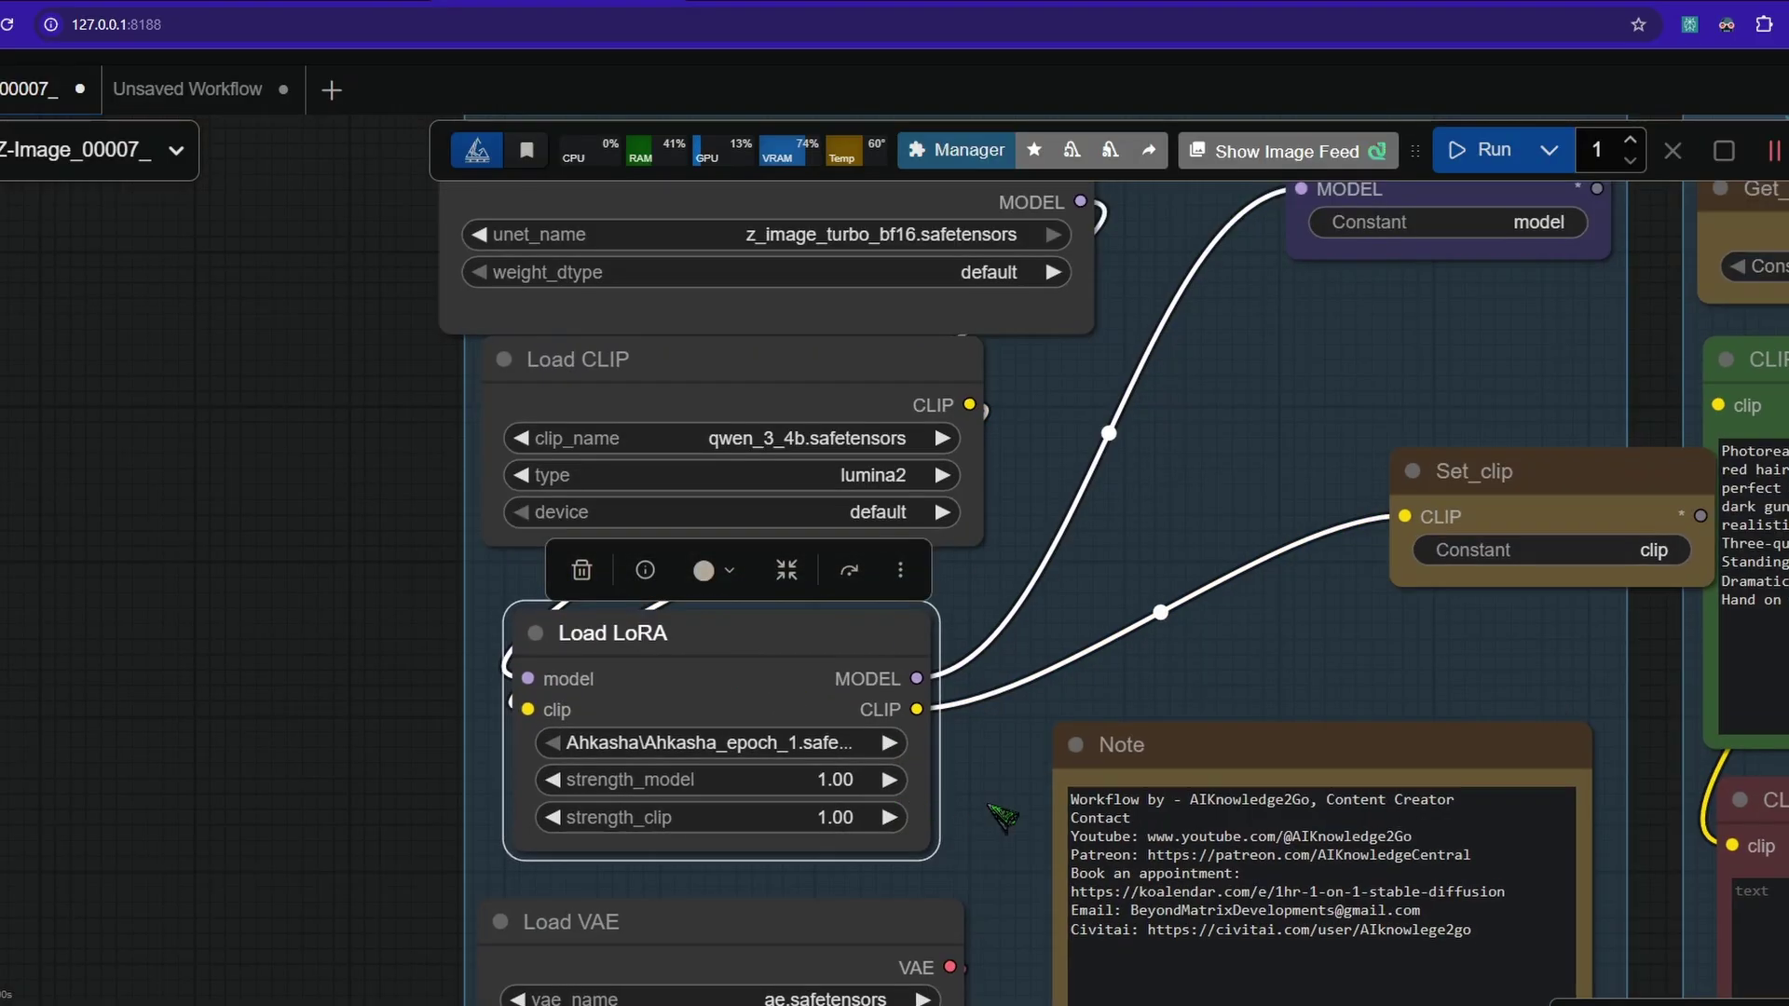
Refresh the node definitions, choose Jinx_Arcane_Season_1_LoRA_Z_Image_Turbo.safetensors in the Load LoRA node and widen the node.
drag(1002, 802, 1125, 849)
click(1230, 621)
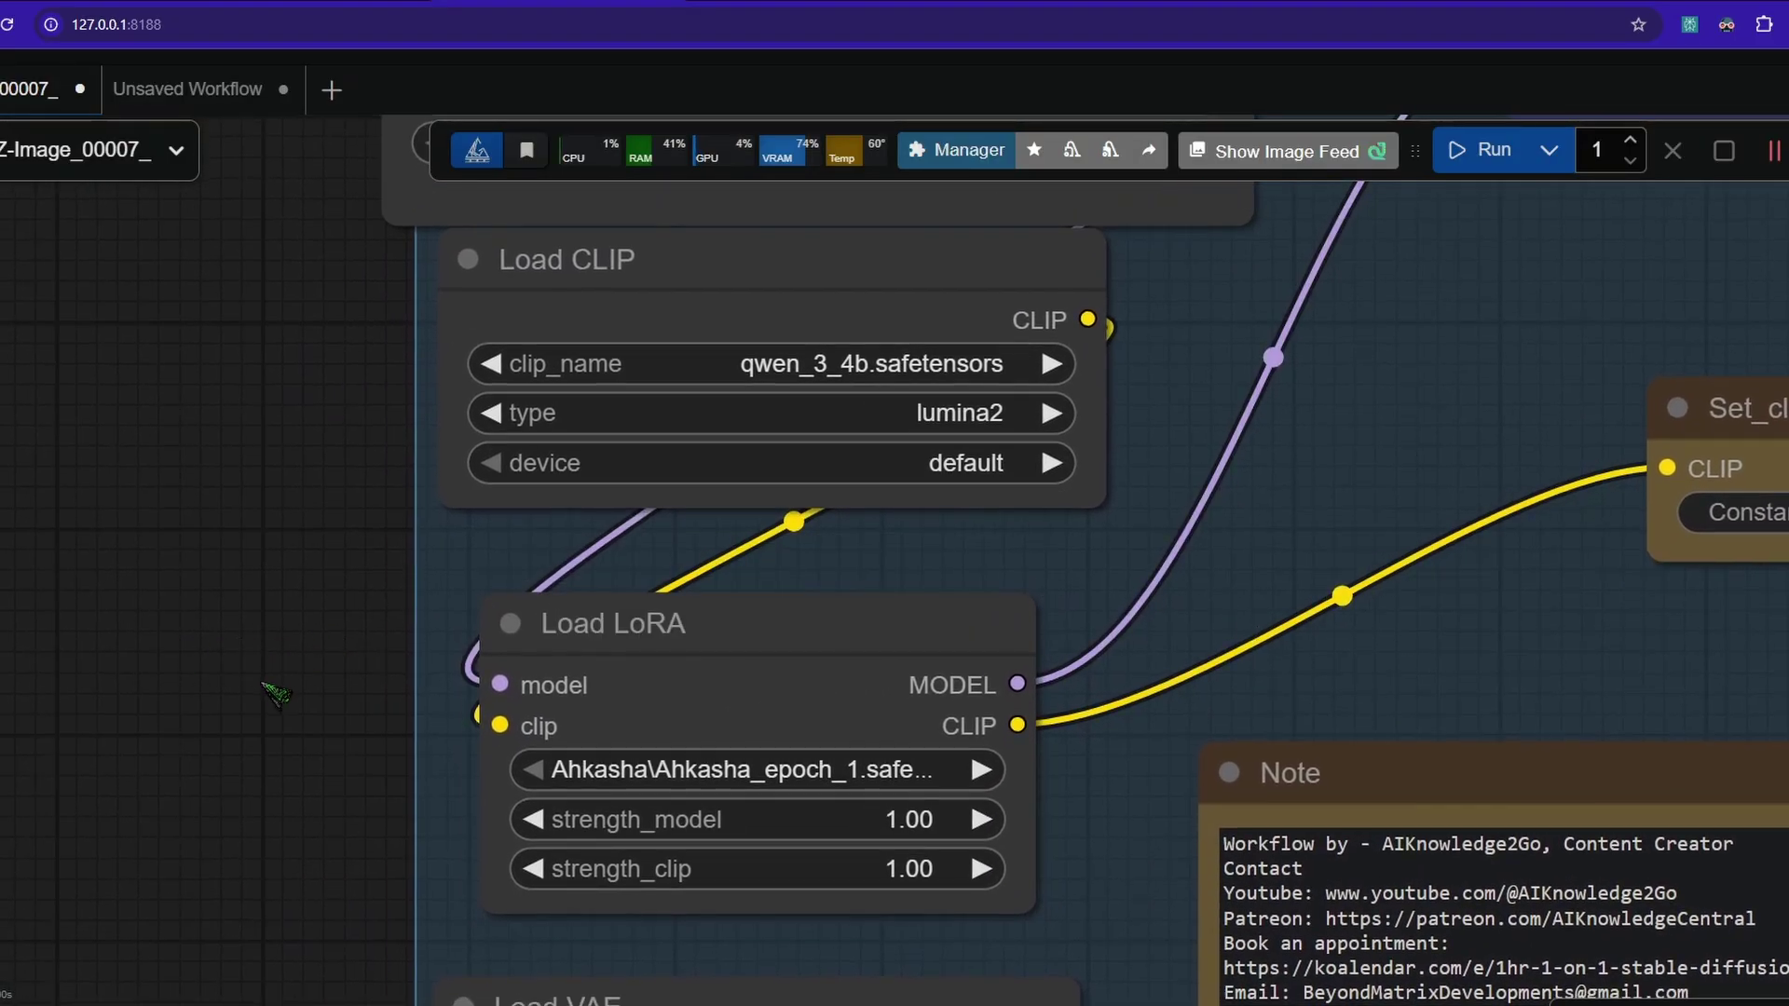
key(r)
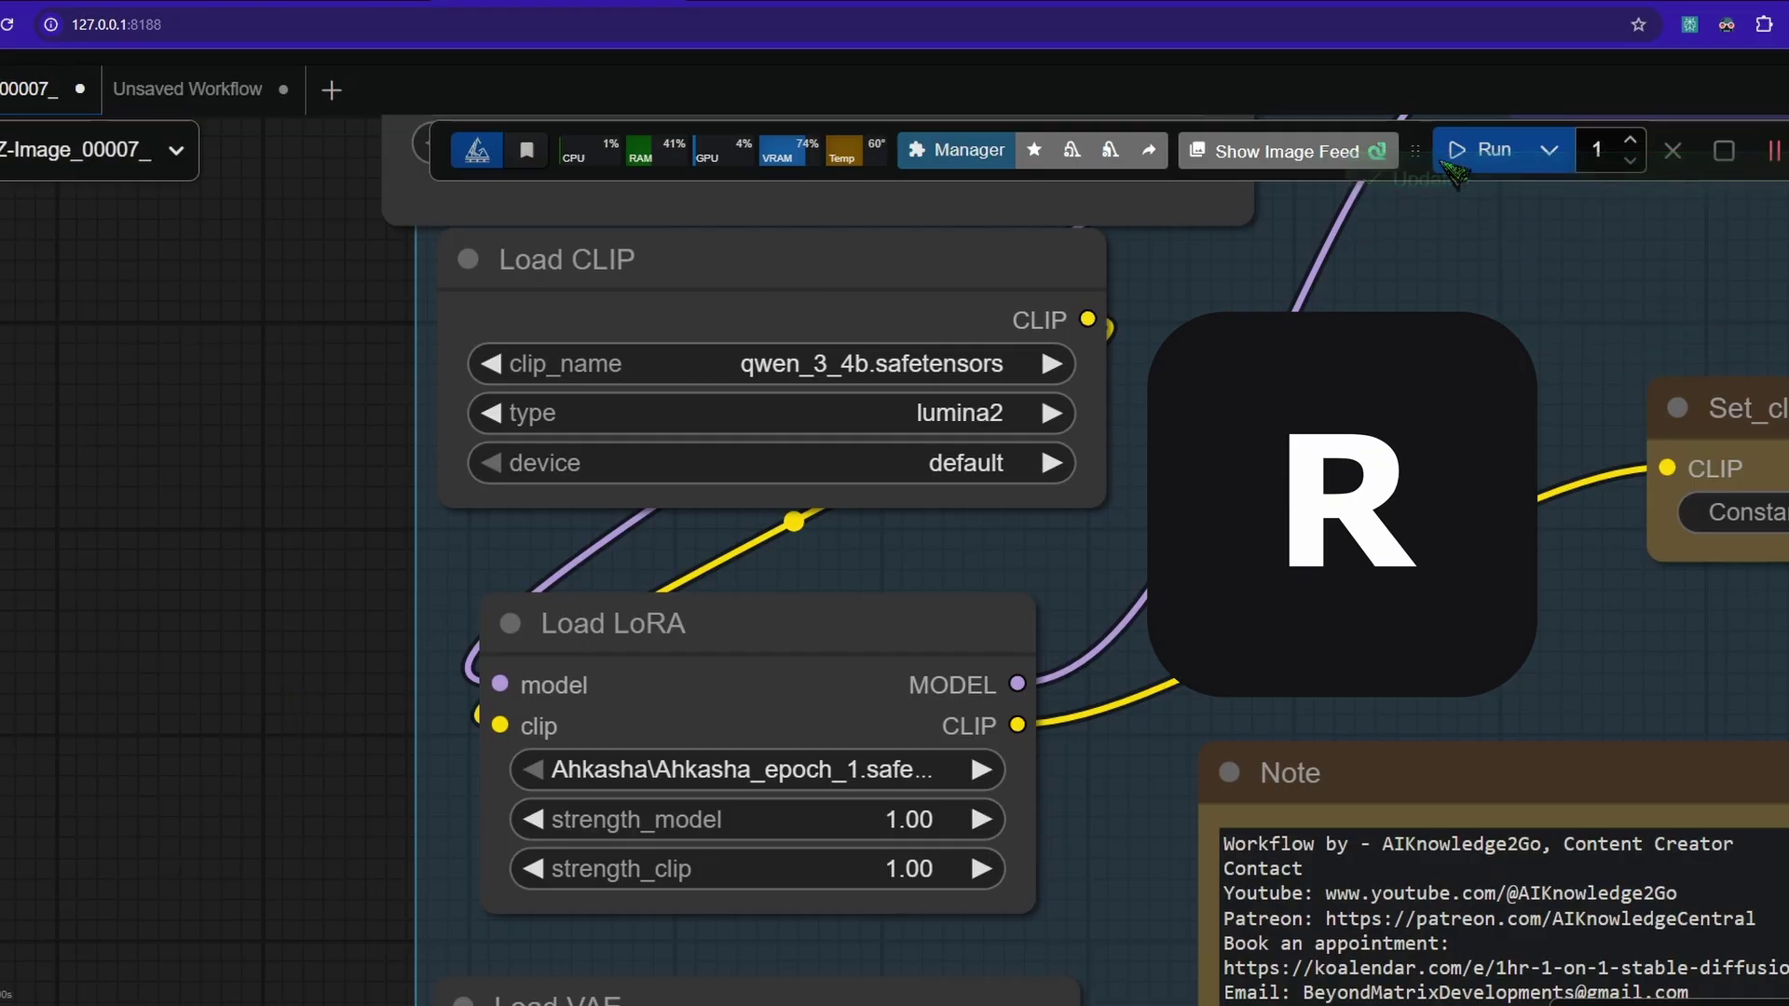
click(864, 769)
text(jinx)
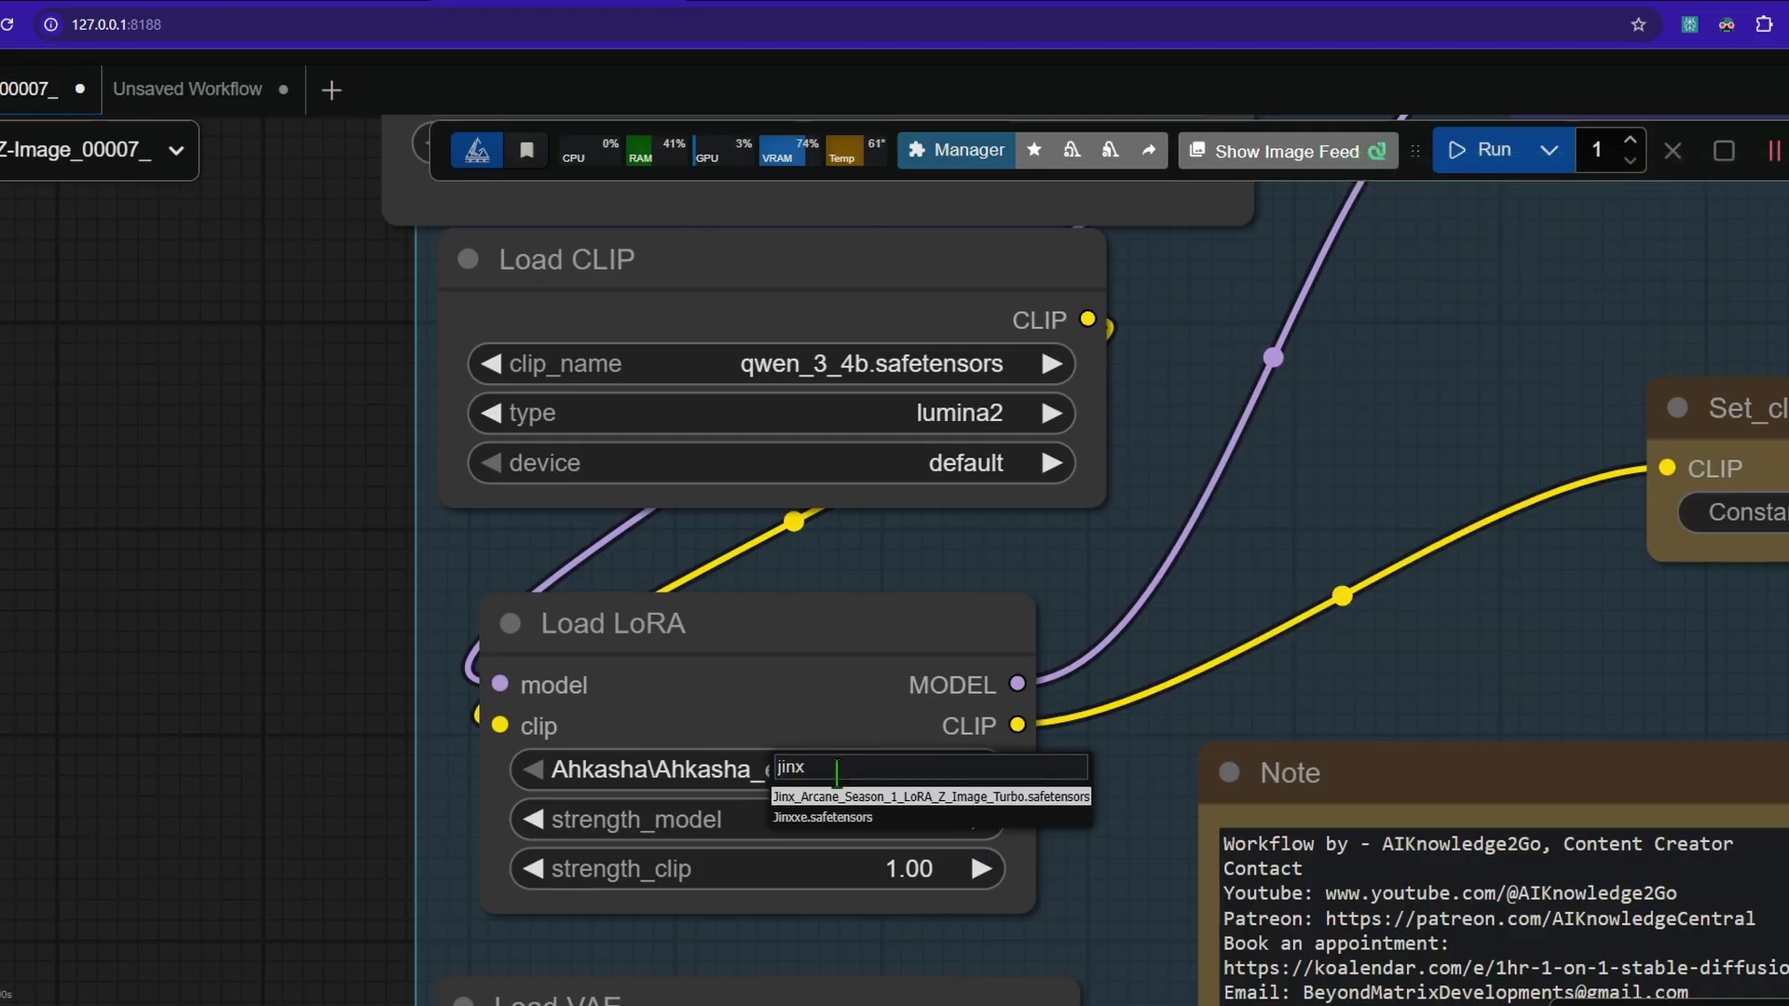
click(866, 766)
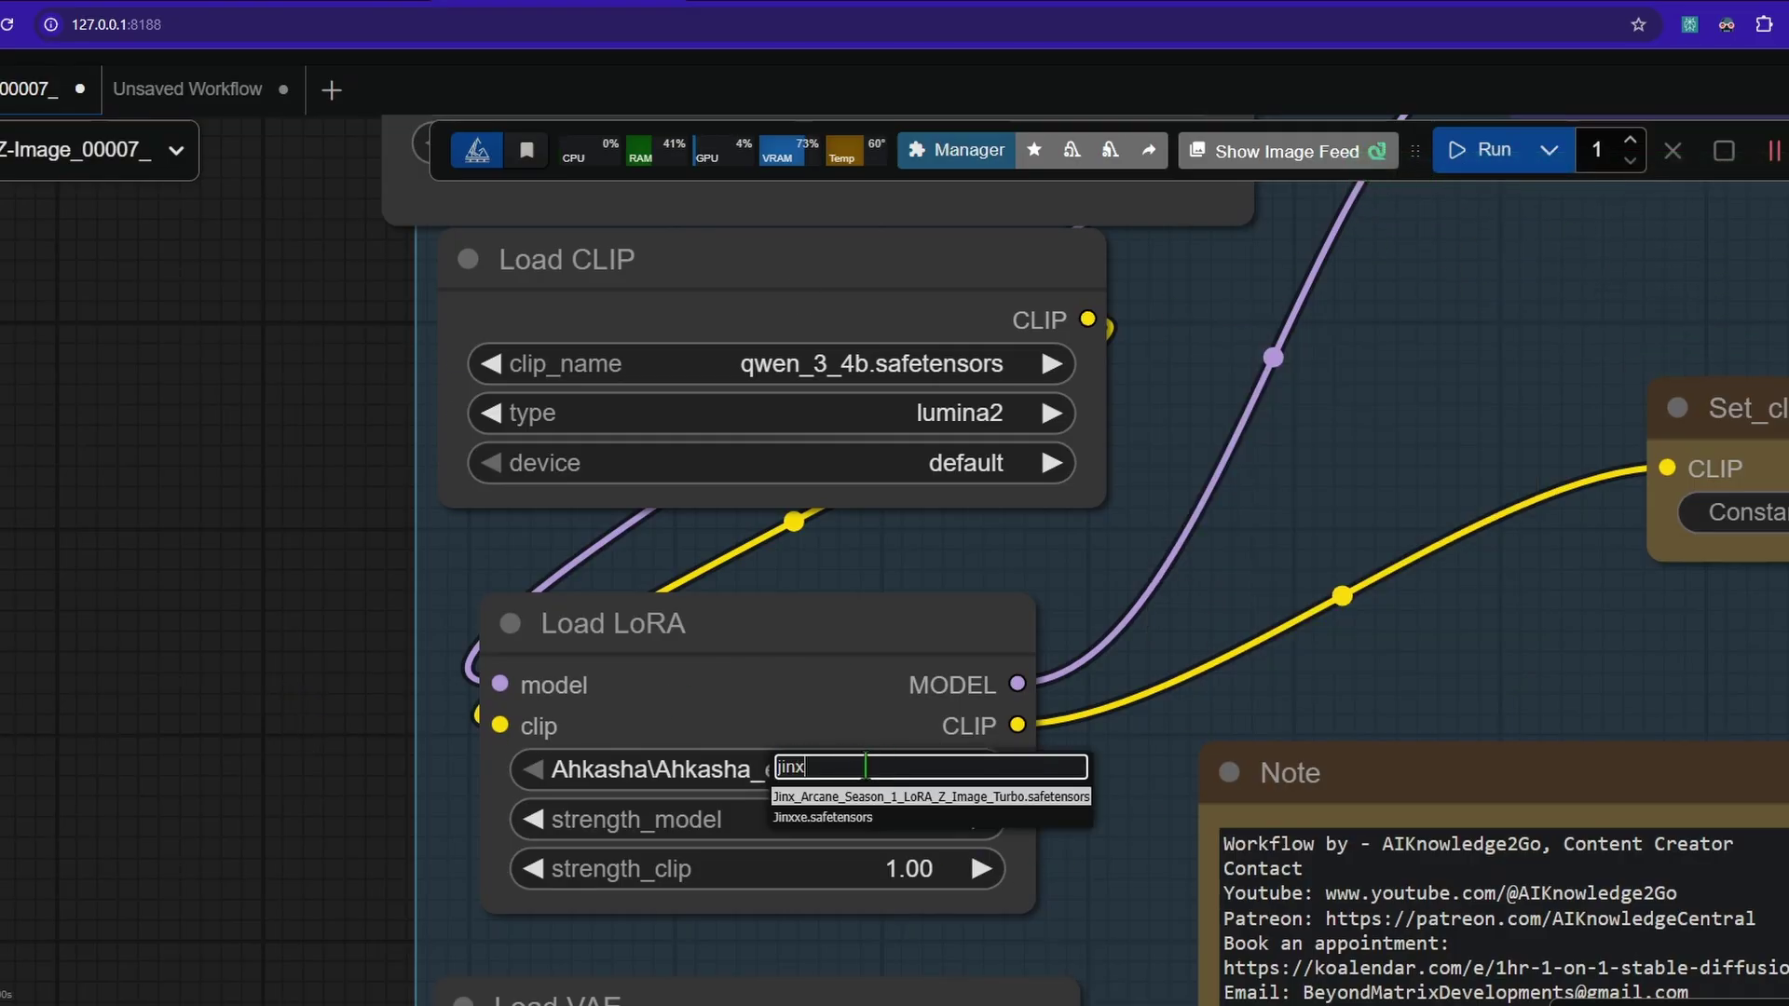
click(912, 798)
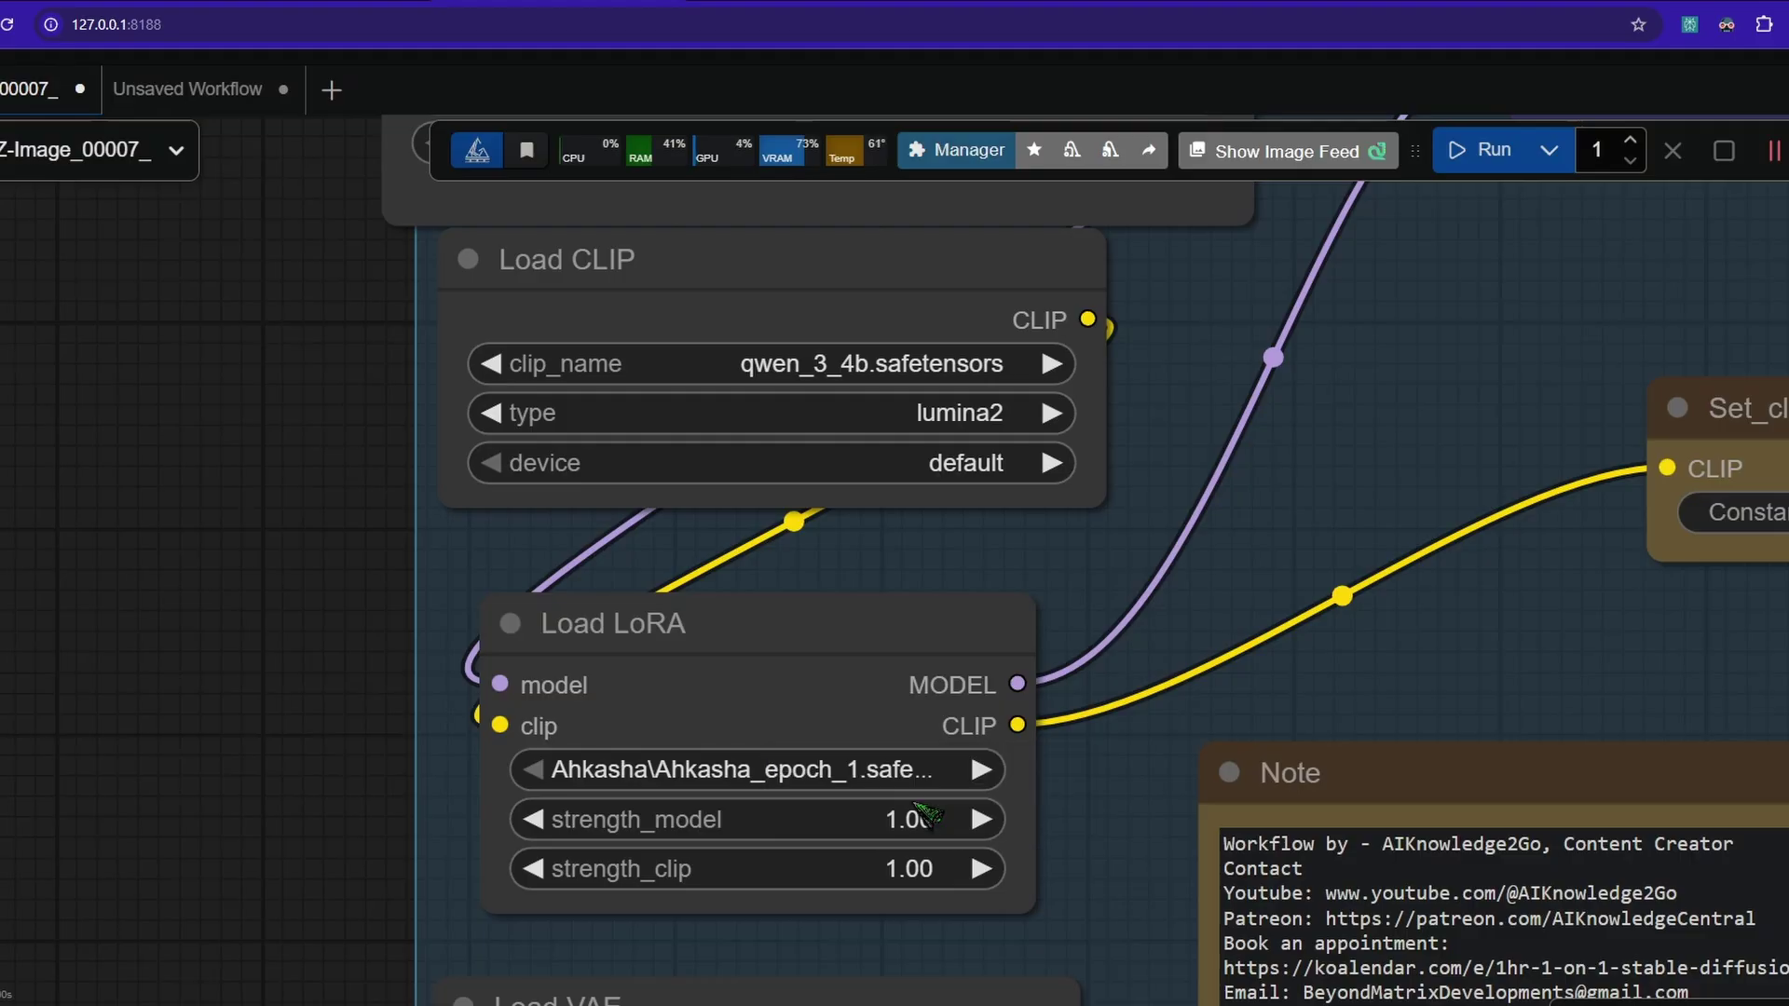
drag(1025, 899, 1202, 879)
drag(1082, 686, 1012, 676)
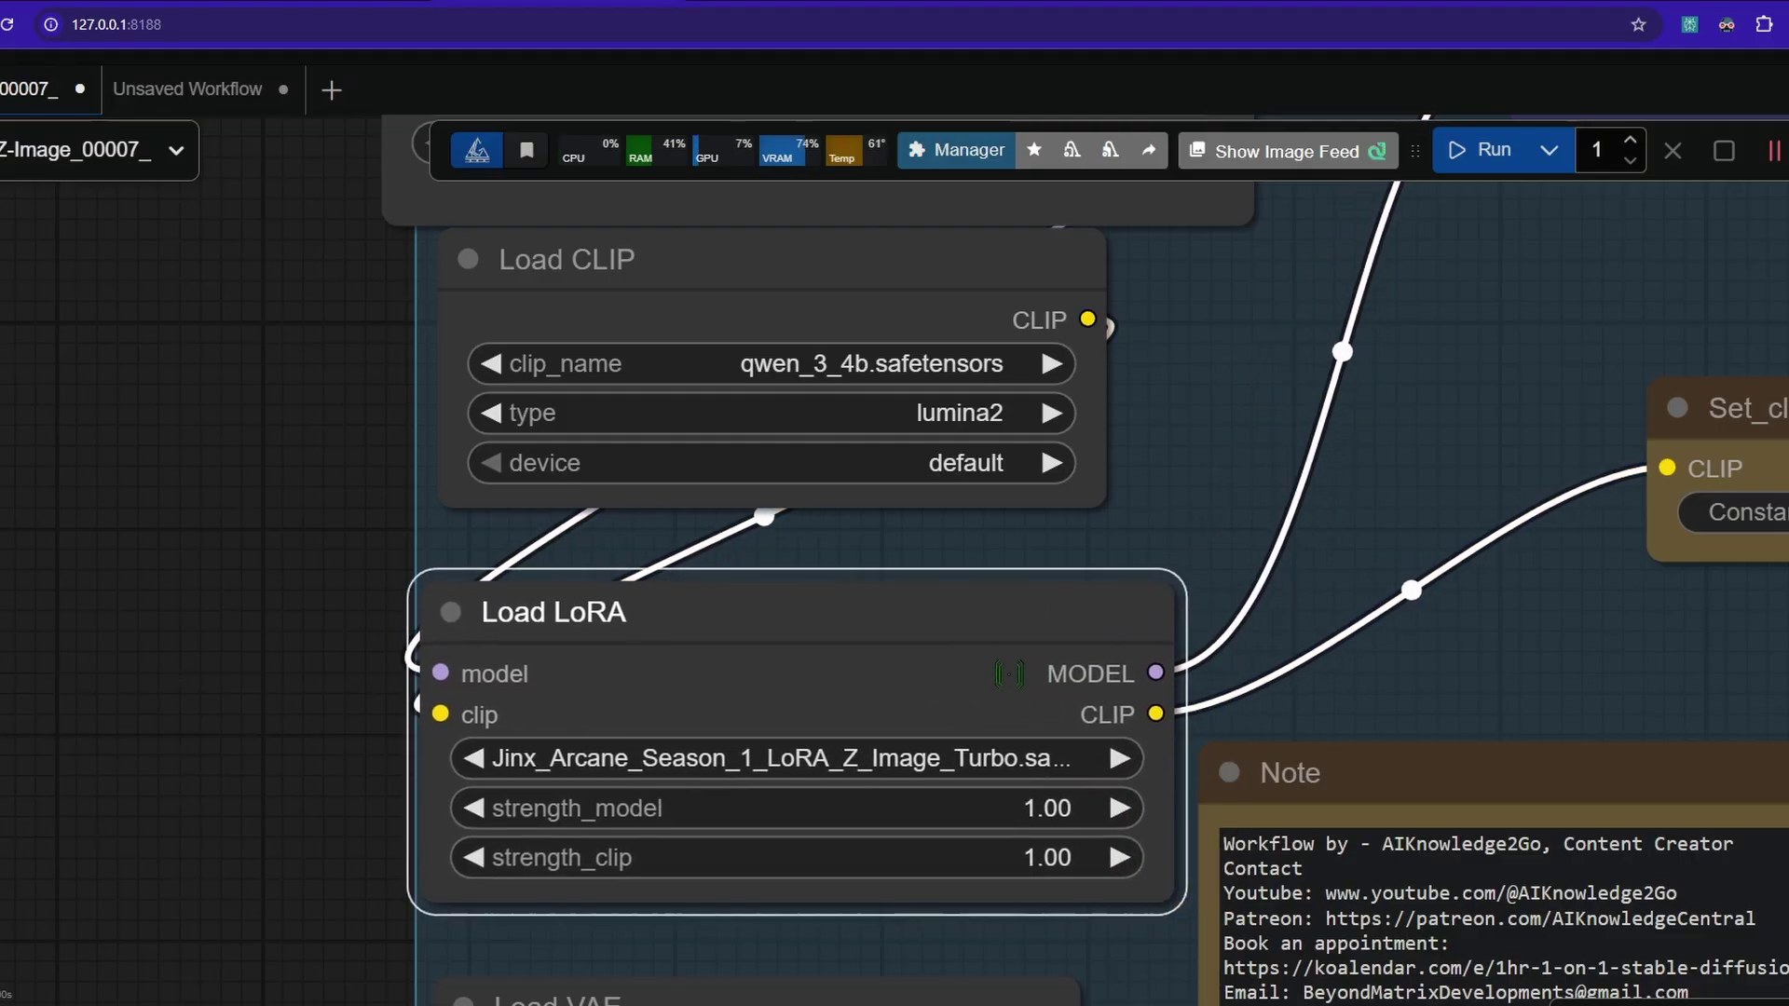
Move the Set_clip node left, away from the prompt group's edge, so it sits under Set_model.
drag(1479, 369, 1081, 430)
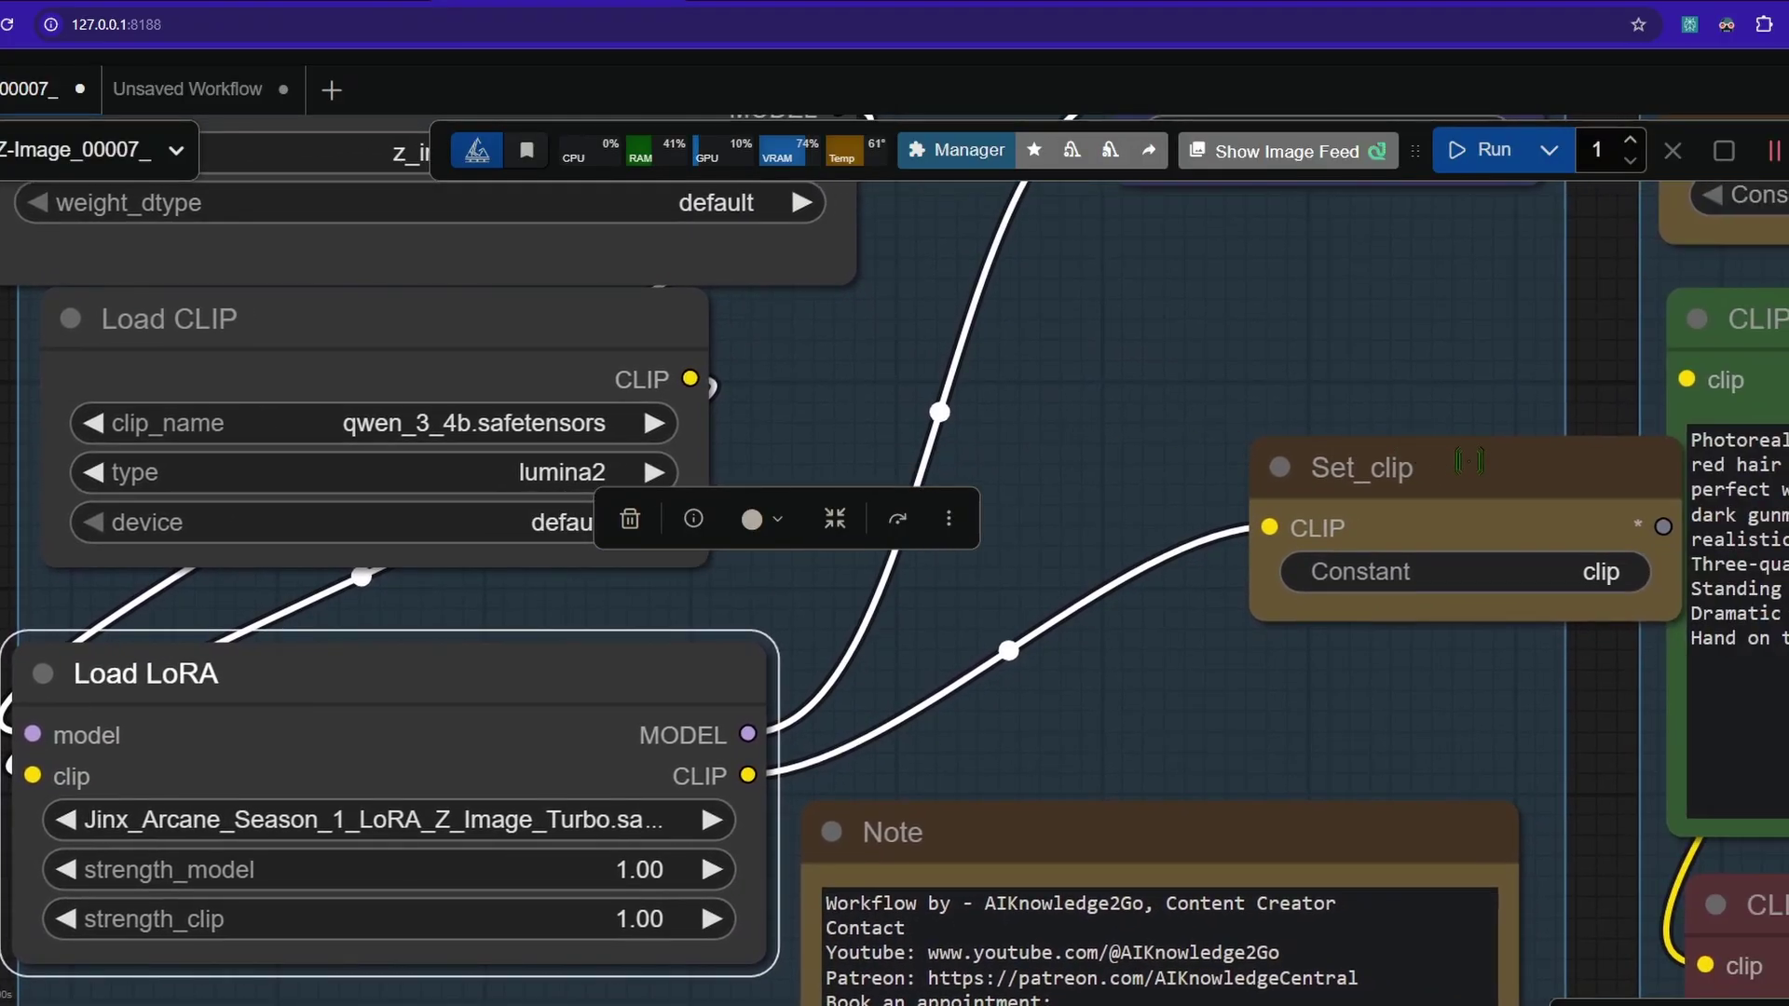
drag(1469, 462, 1260, 411)
Remove the description from "fierce woman with long vibrant red hair" through "perfect winged eyeliner" from the positive prompt.
drag(1425, 365, 596, 510)
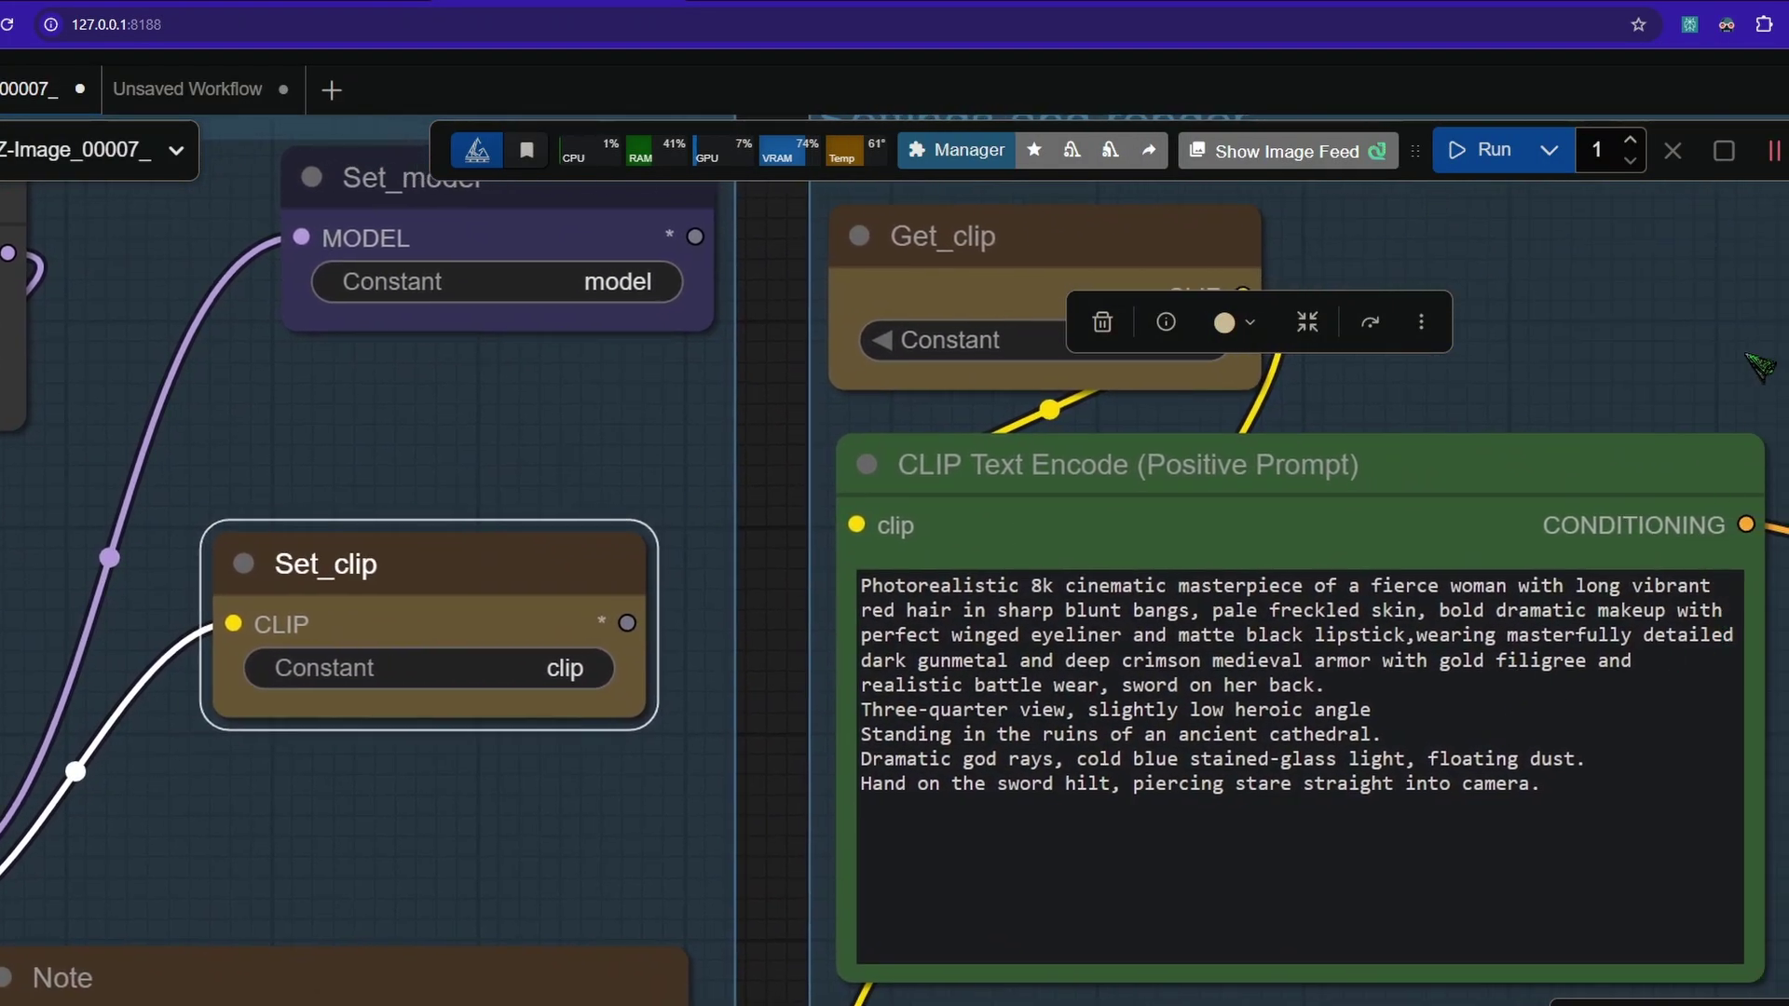
drag(1620, 331, 1461, 316)
scroll(1608, 416, up, 1)
click(898, 639)
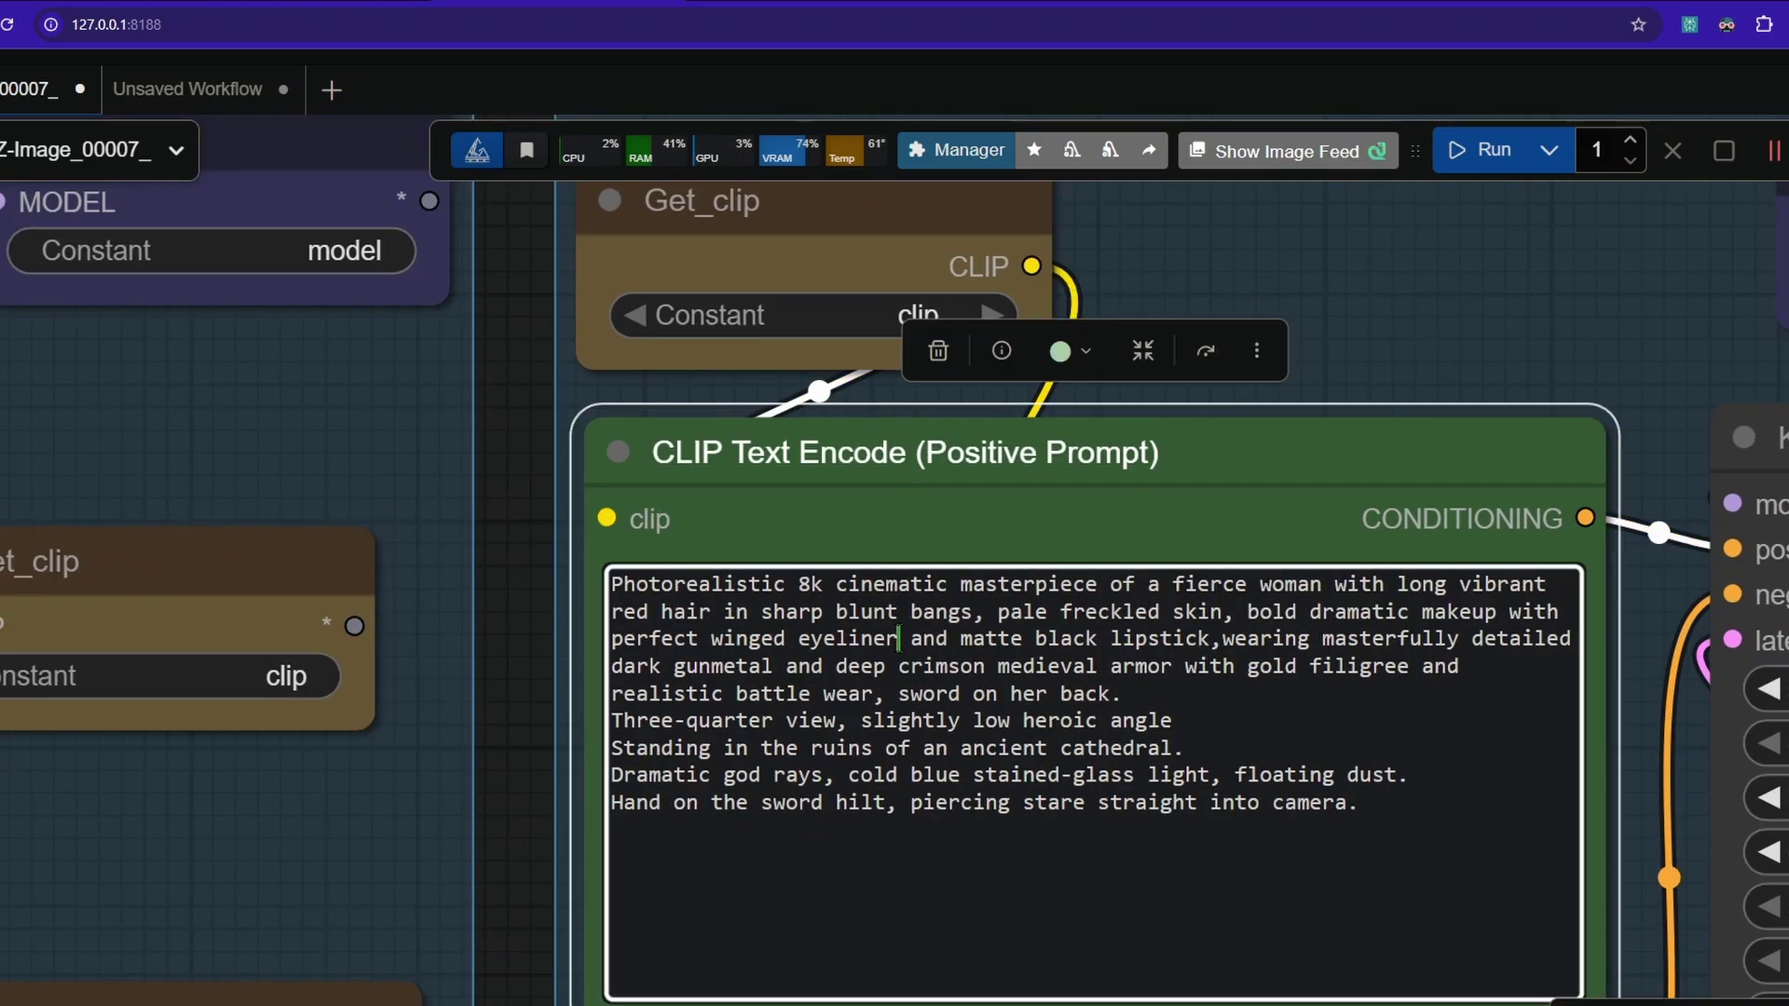
drag(899, 638, 1168, 573)
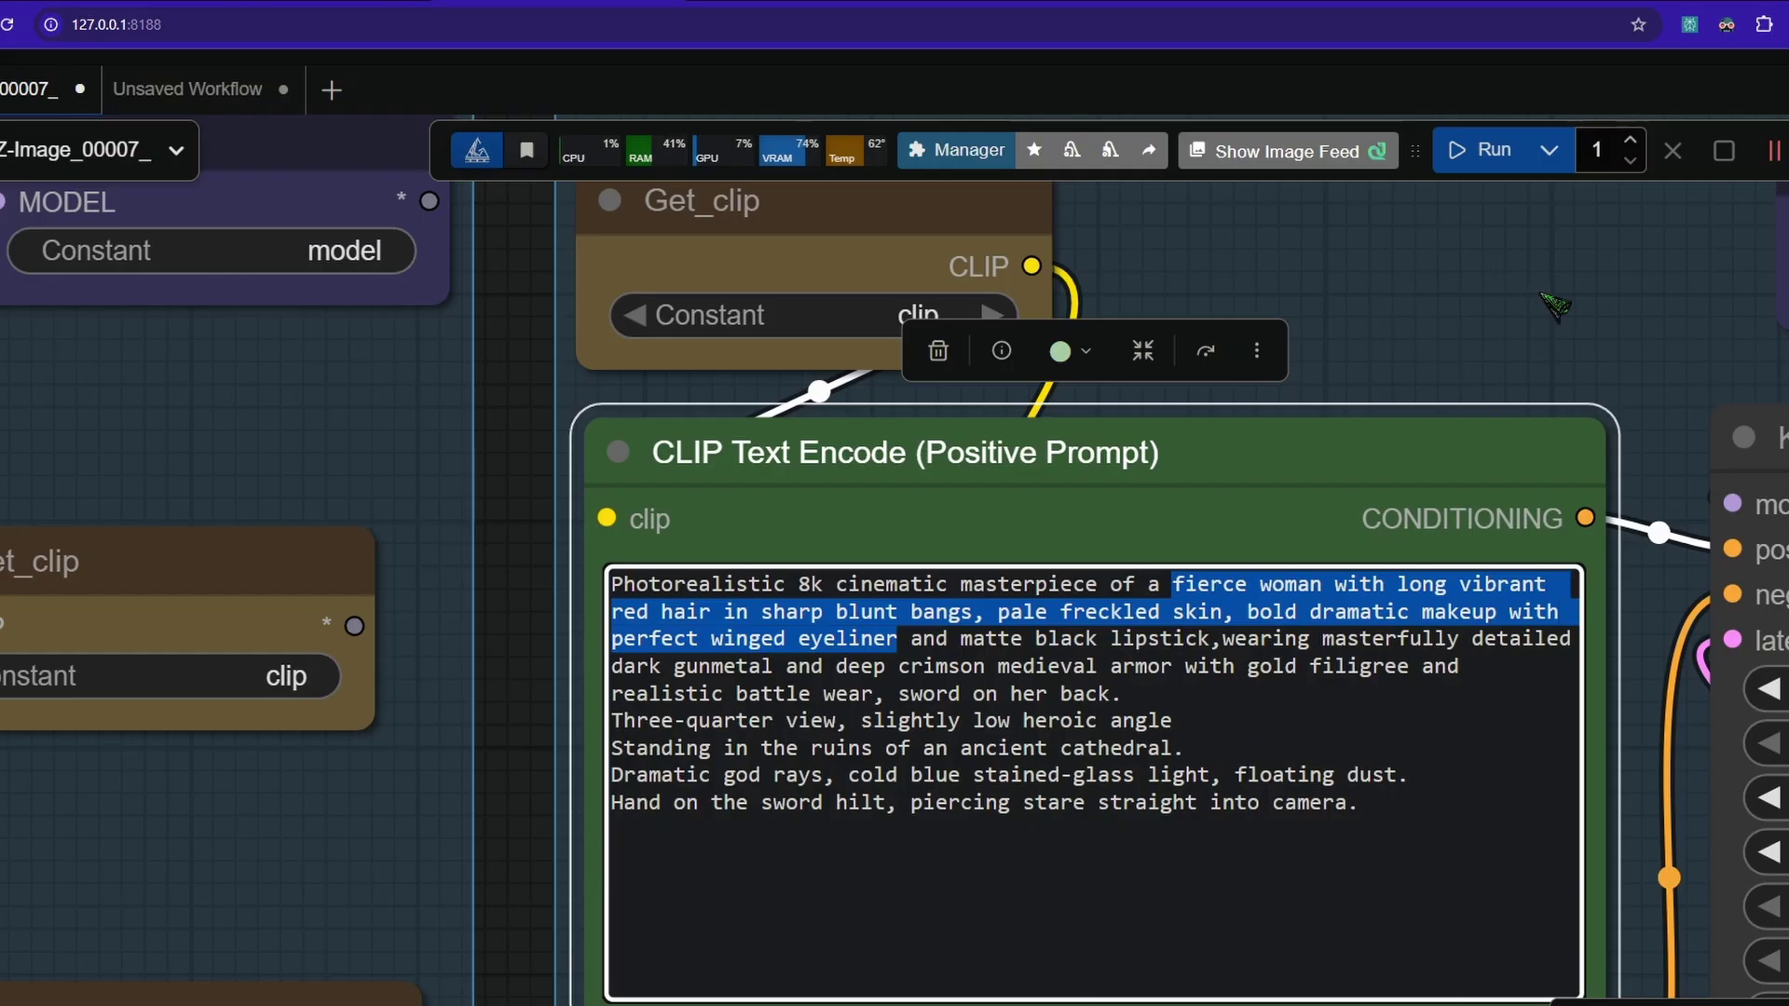
key(BackSpace)
key(BackSpace)
key(BackSpace)
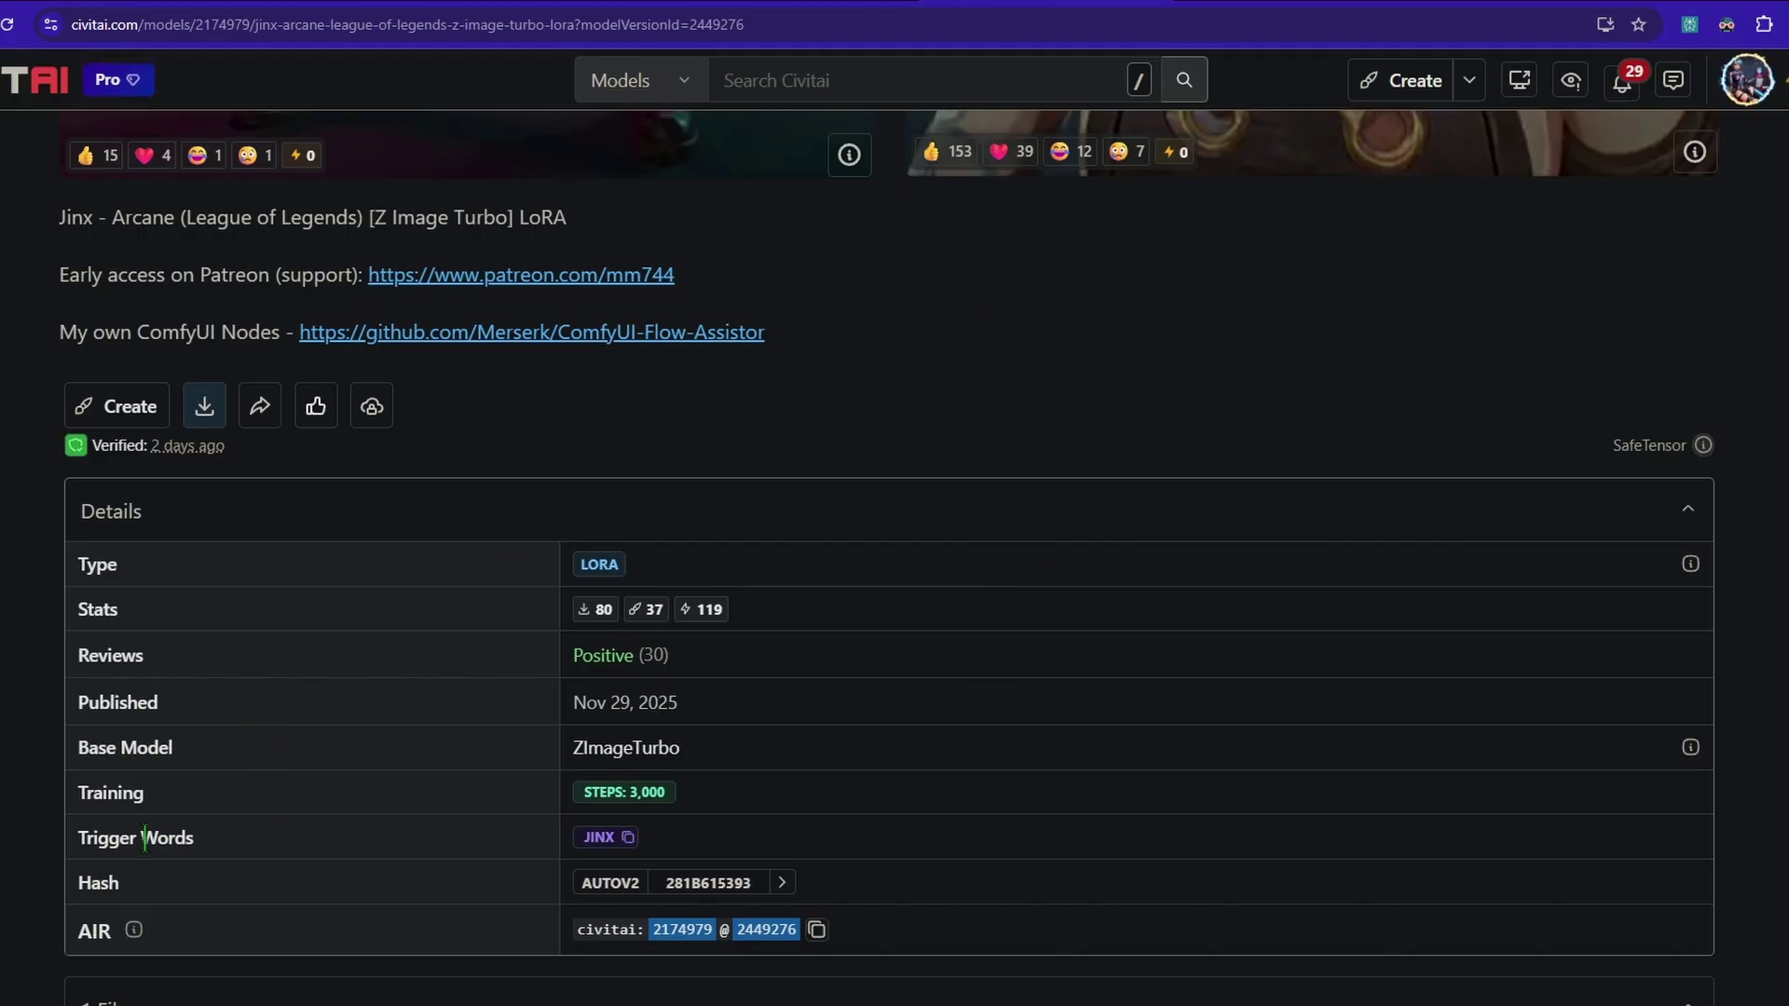
Copy the LoRA's trigger word Jinx from its Civitai page and insert it after "masterpiece of a" position in the positive prompt.
drag(79, 839, 267, 851)
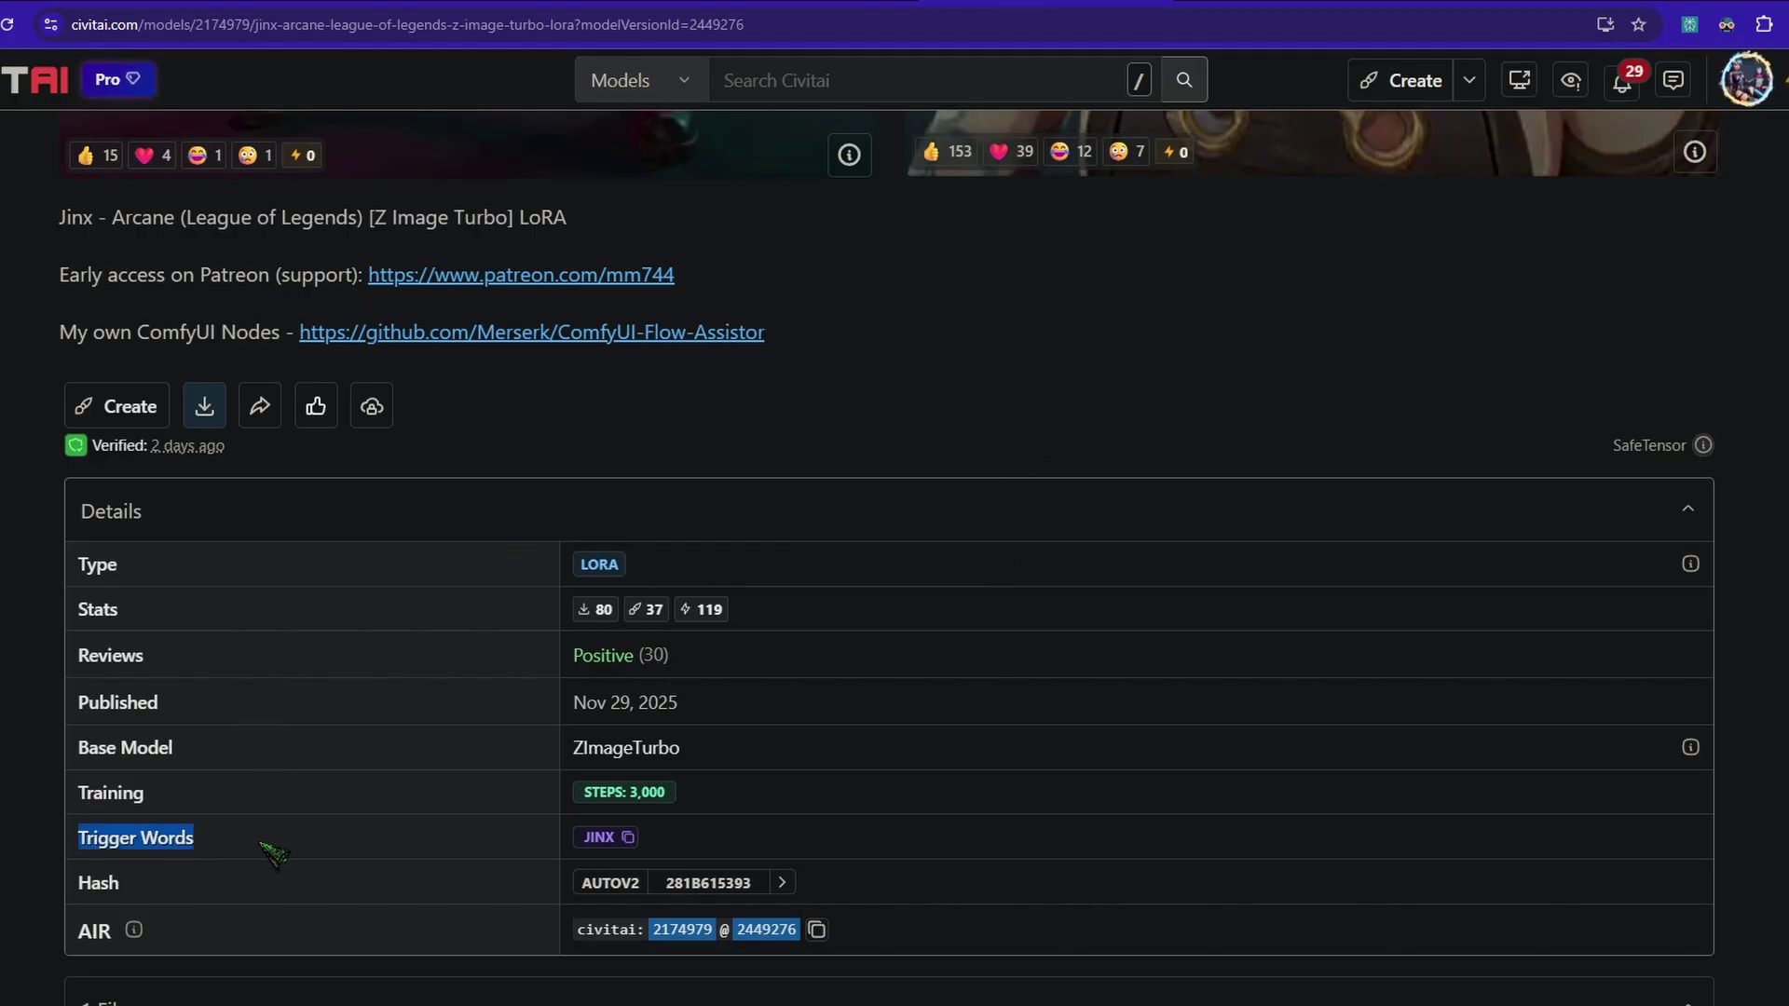
click(596, 843)
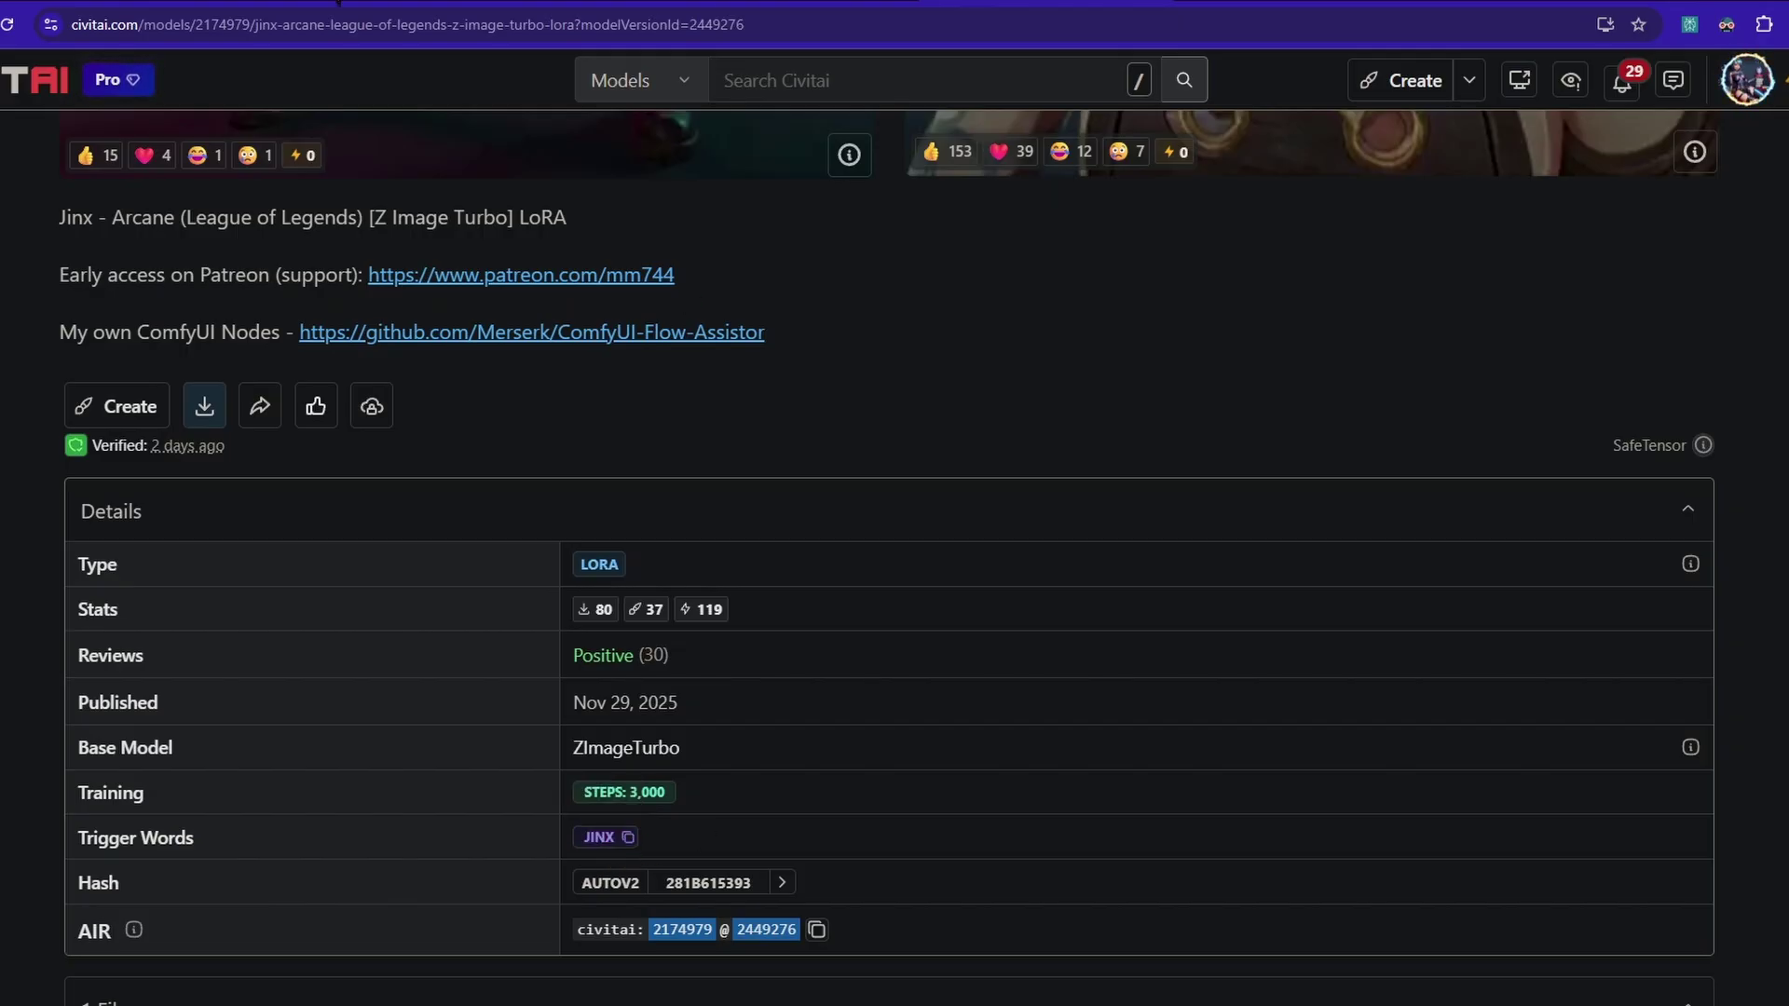
click(530, 3)
click(1152, 583)
key(ctrl+v)
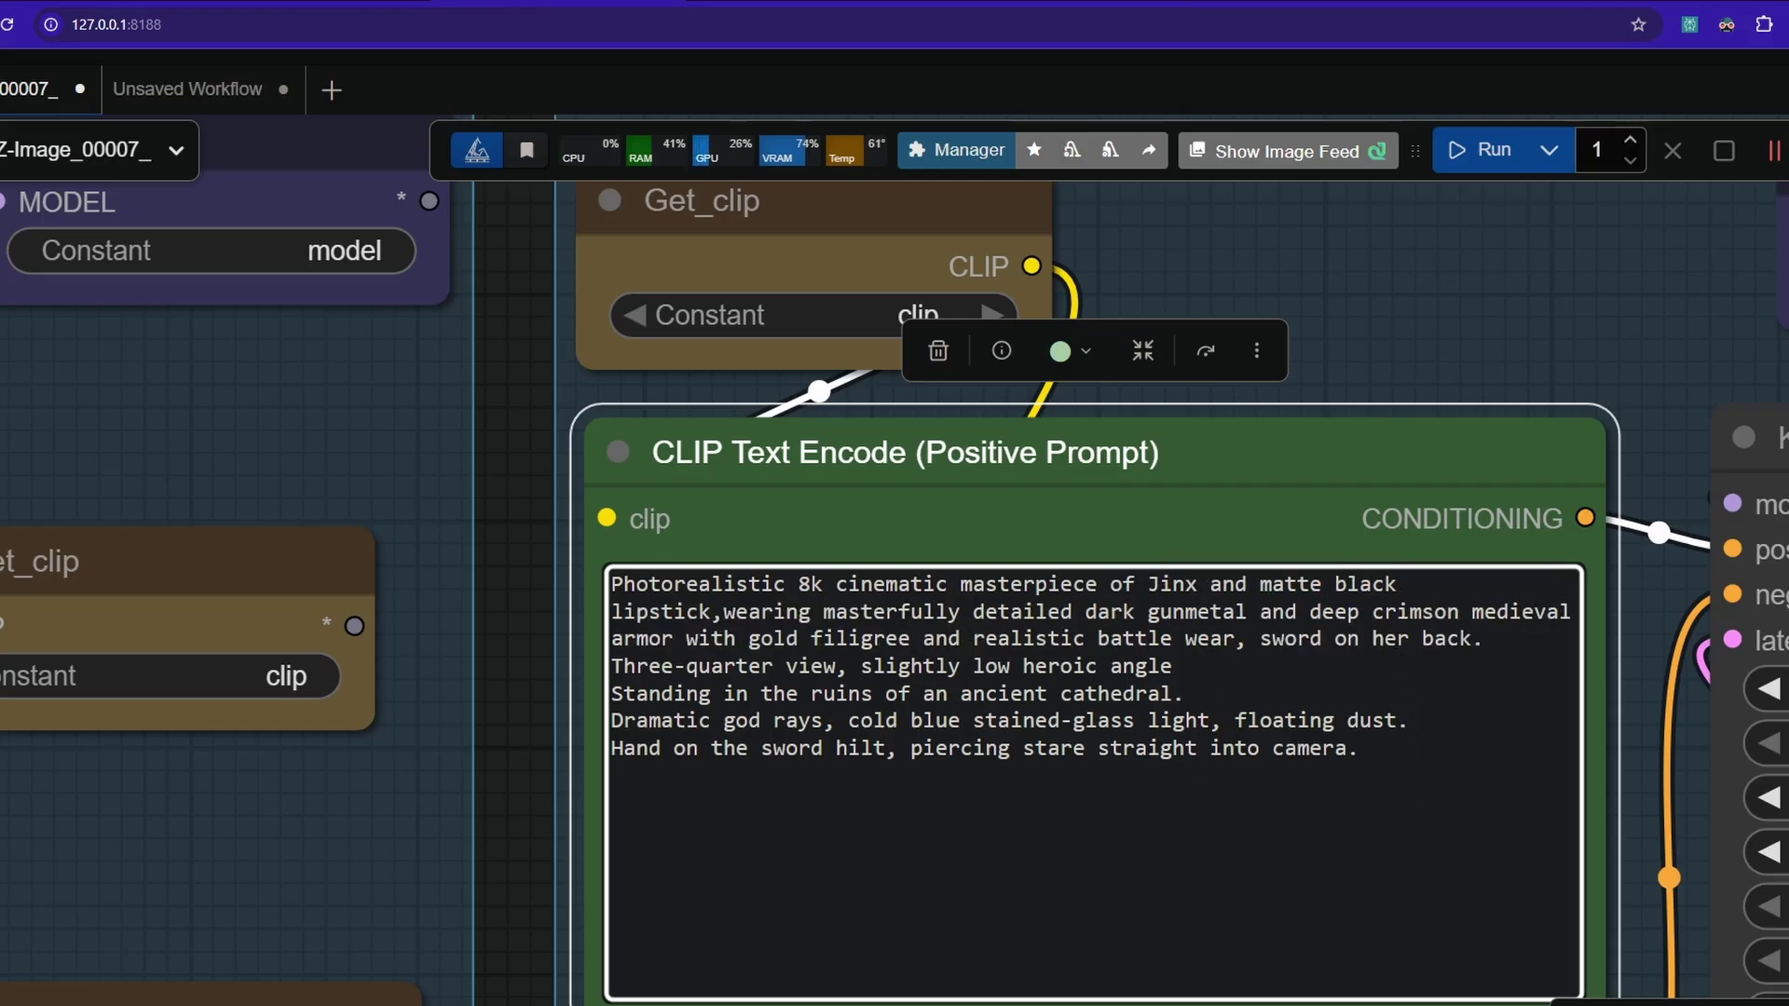
Run the workflow with the Jinx LoRA and bring the Save Image node into view.
scroll(1462, 307, down, 1)
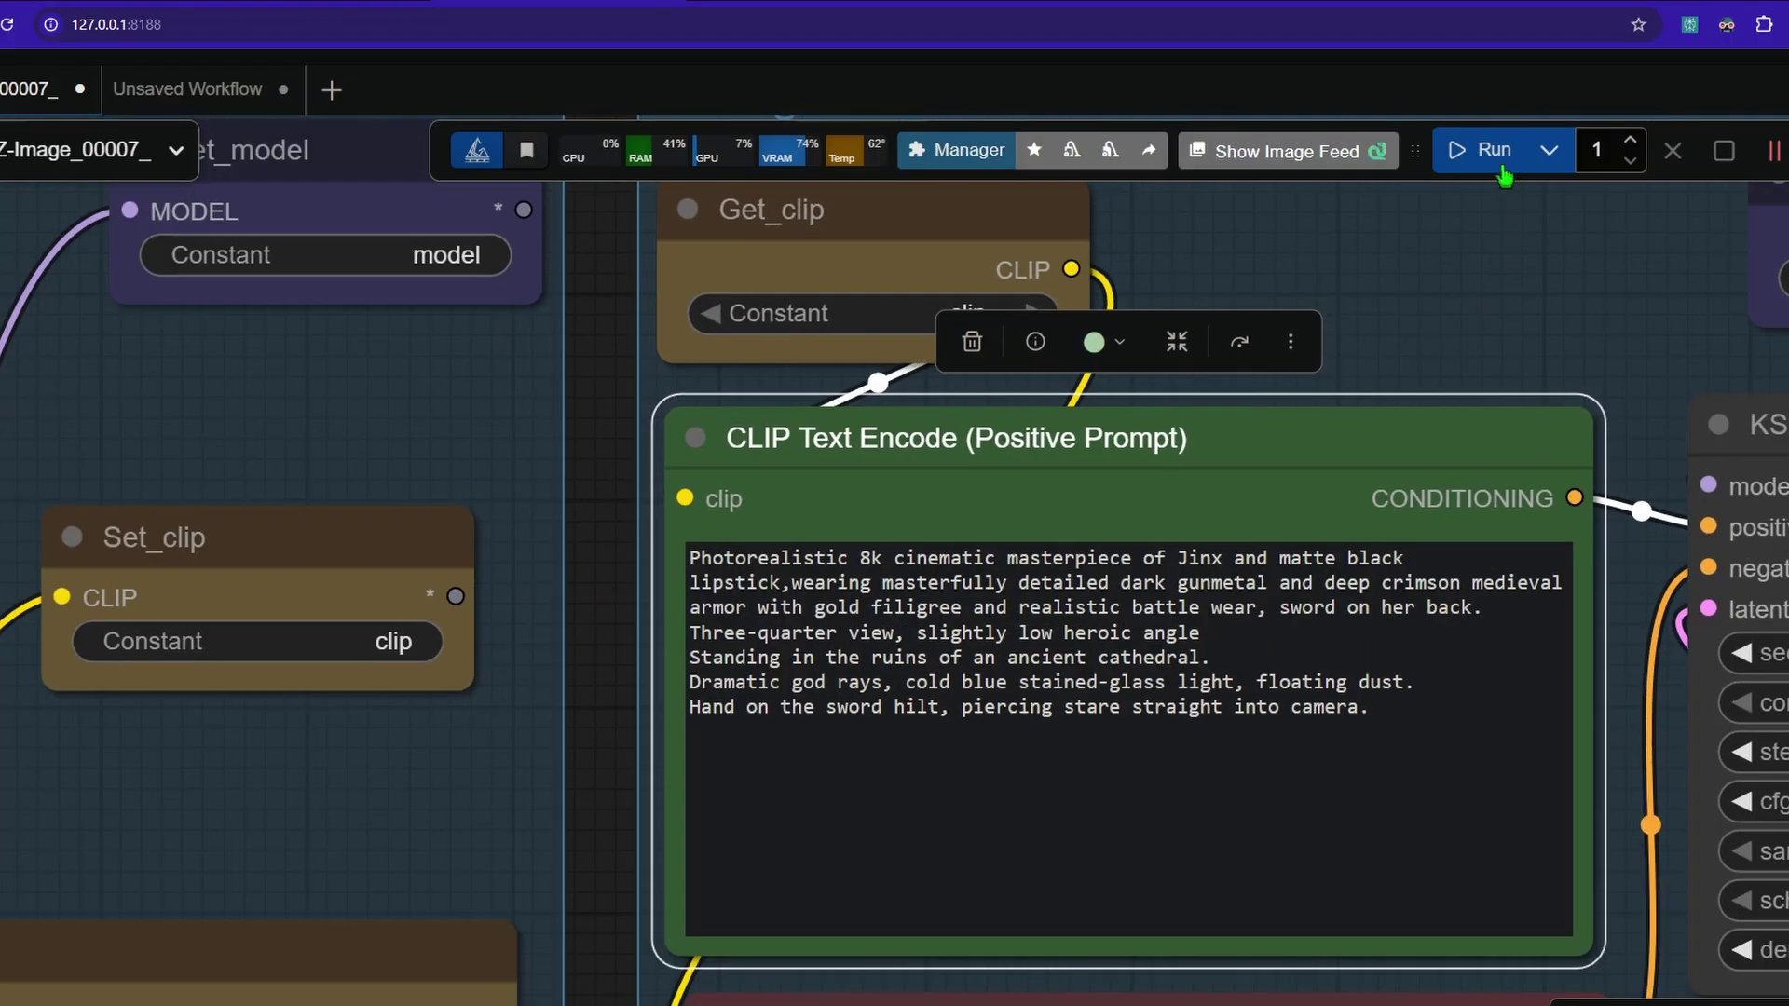
click(1485, 150)
drag(1496, 326, 936, 321)
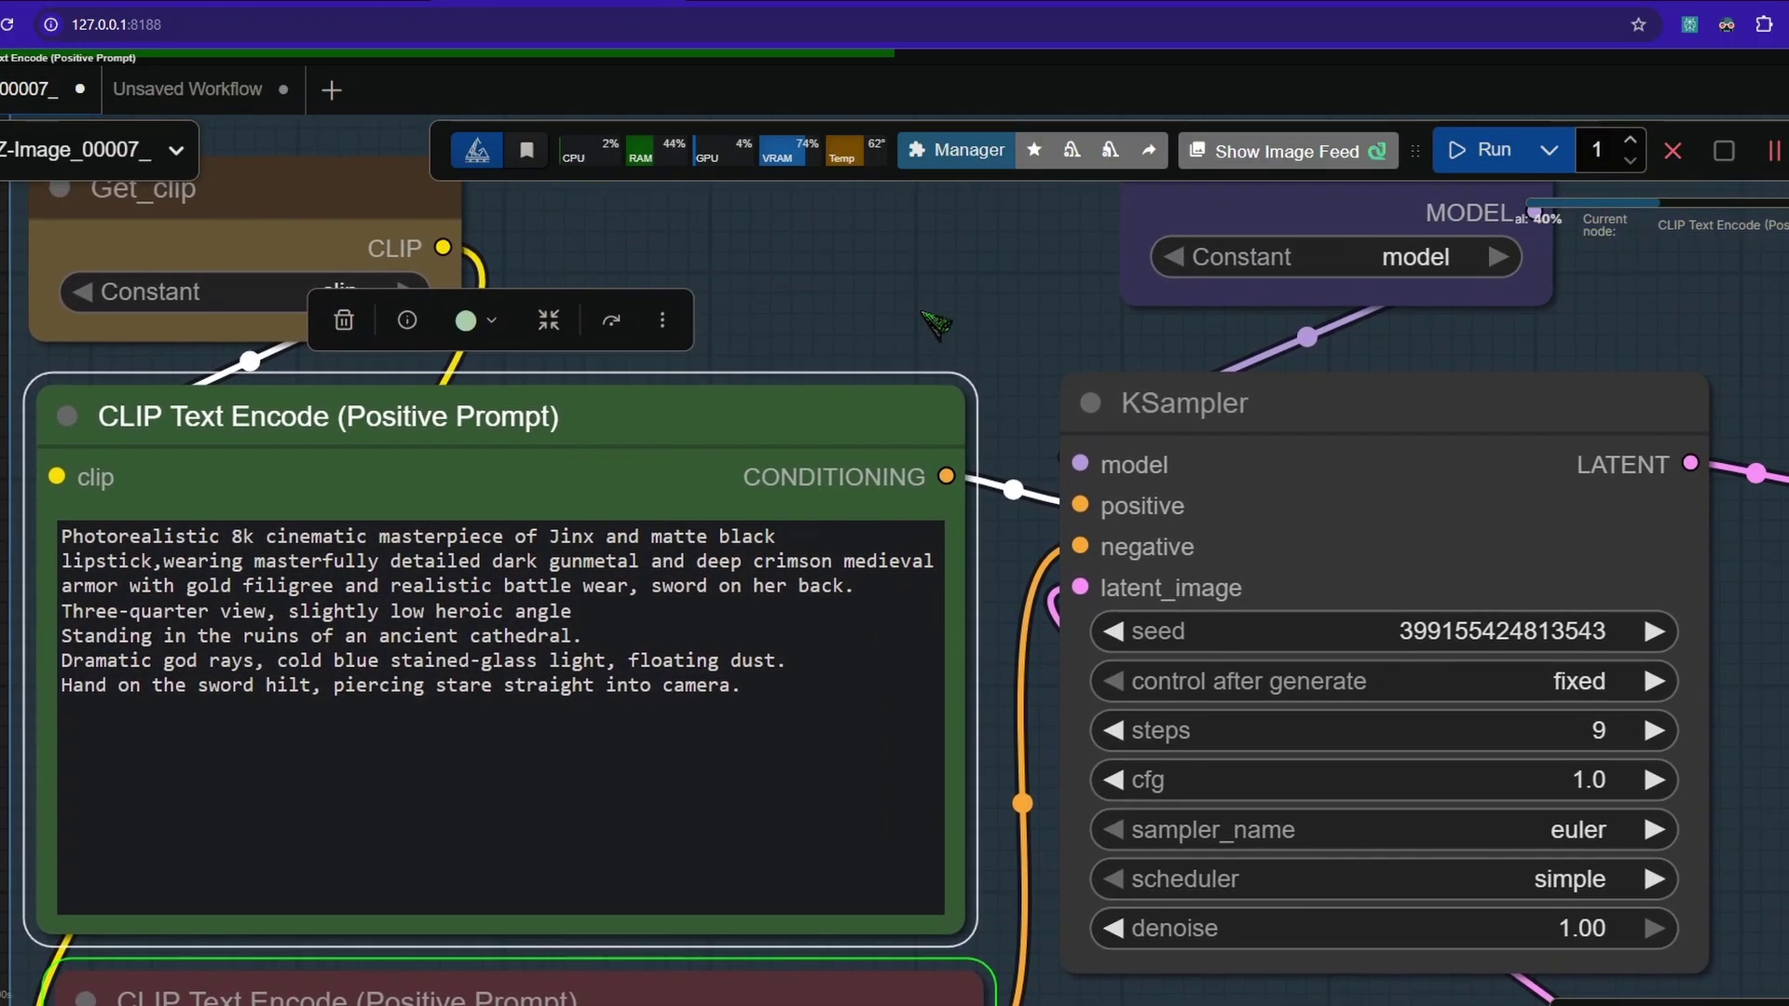
scroll(1038, 396, down, 4)
drag(1761, 713, 872, 556)
scroll(873, 556, down, 3)
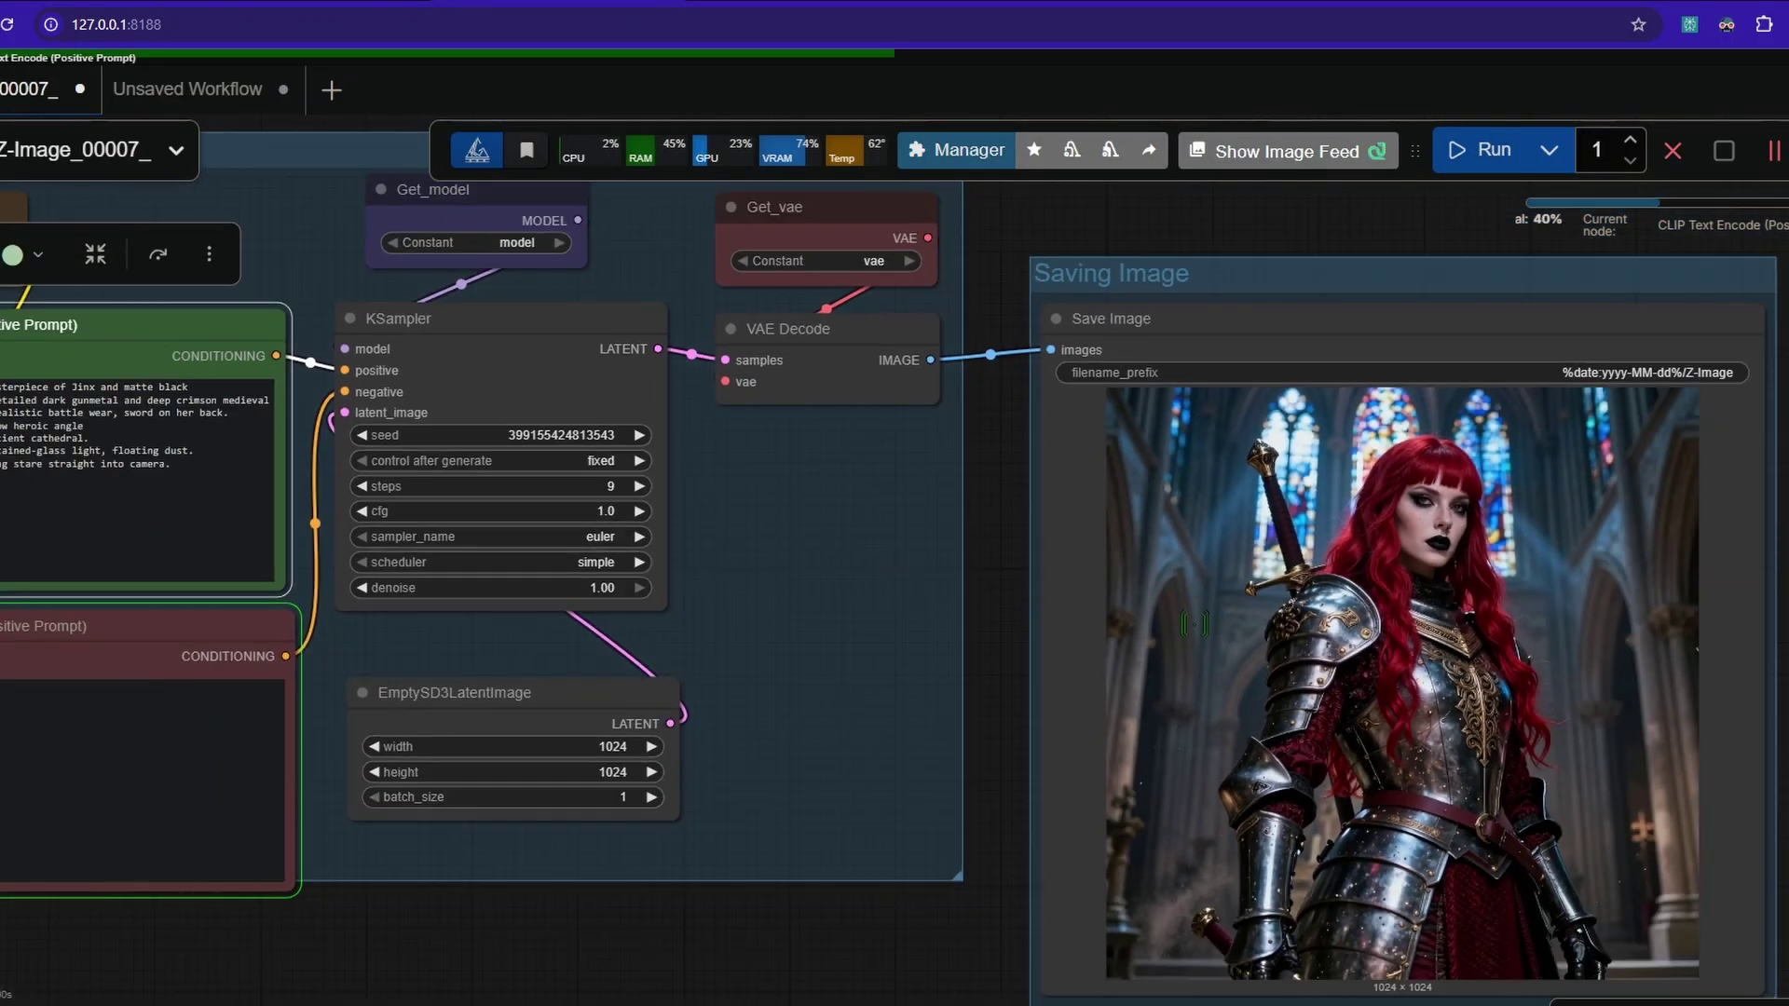
drag(1042, 630, 677, 530)
scroll(1011, 545, up, 1)
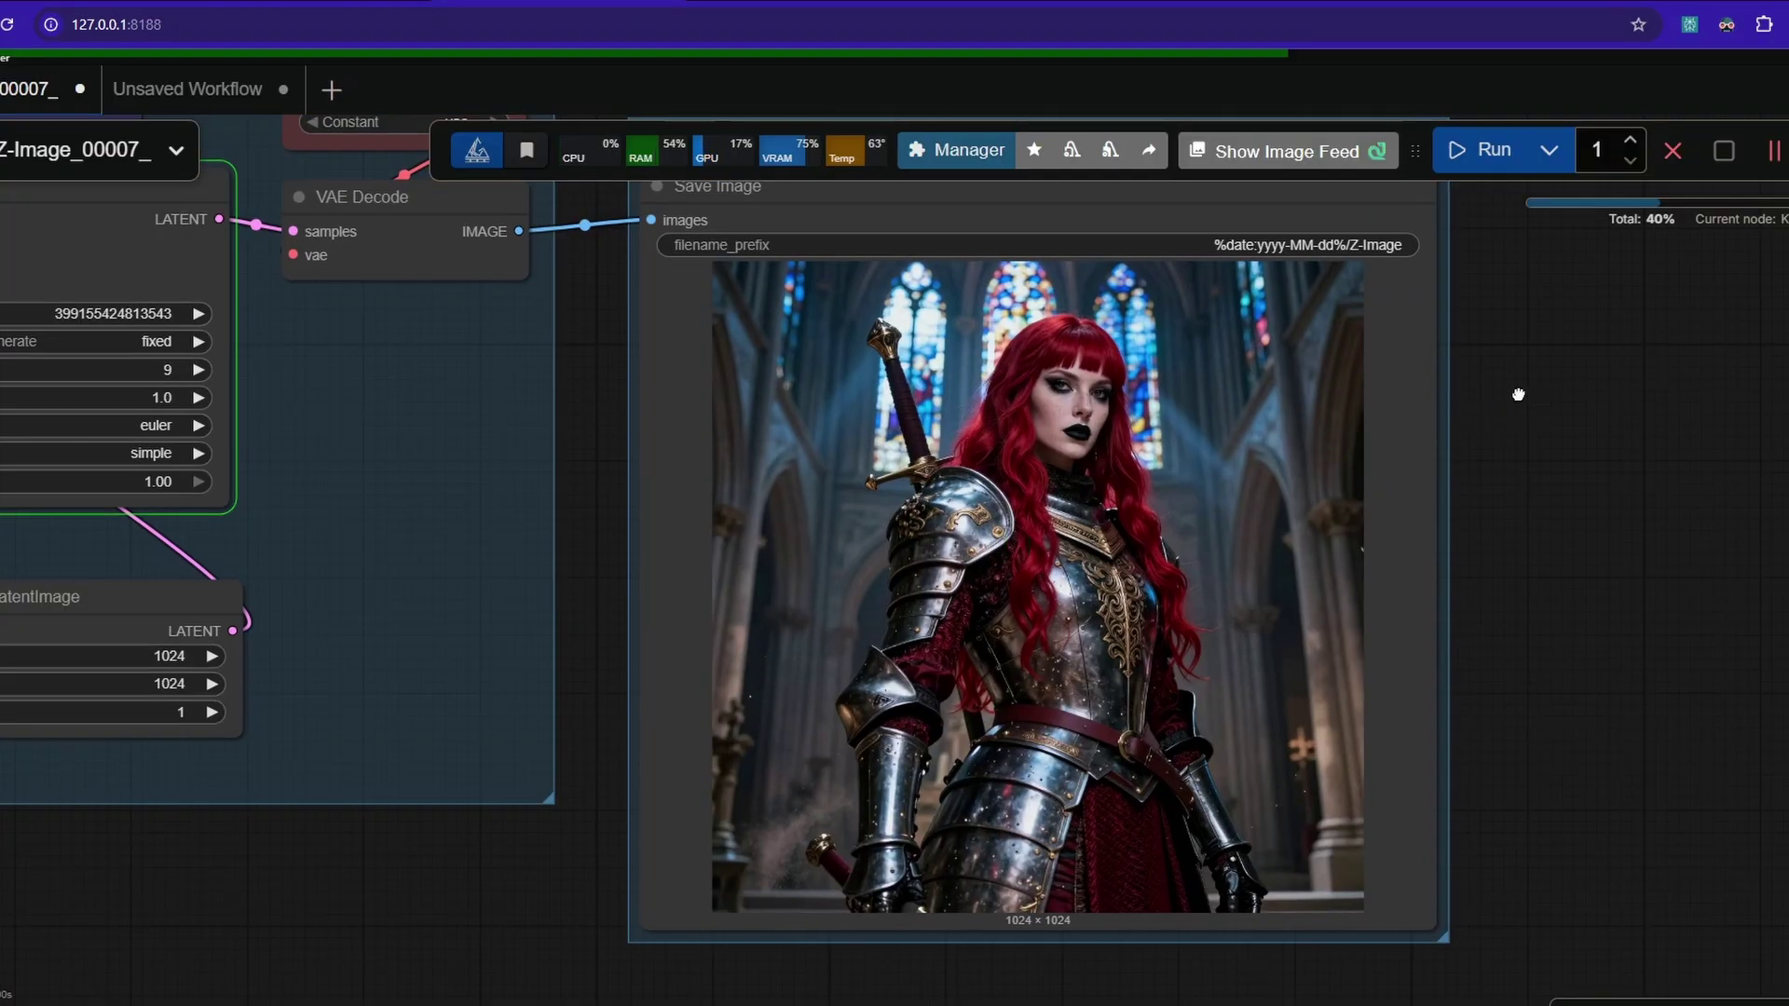
drag(1519, 394, 1552, 467)
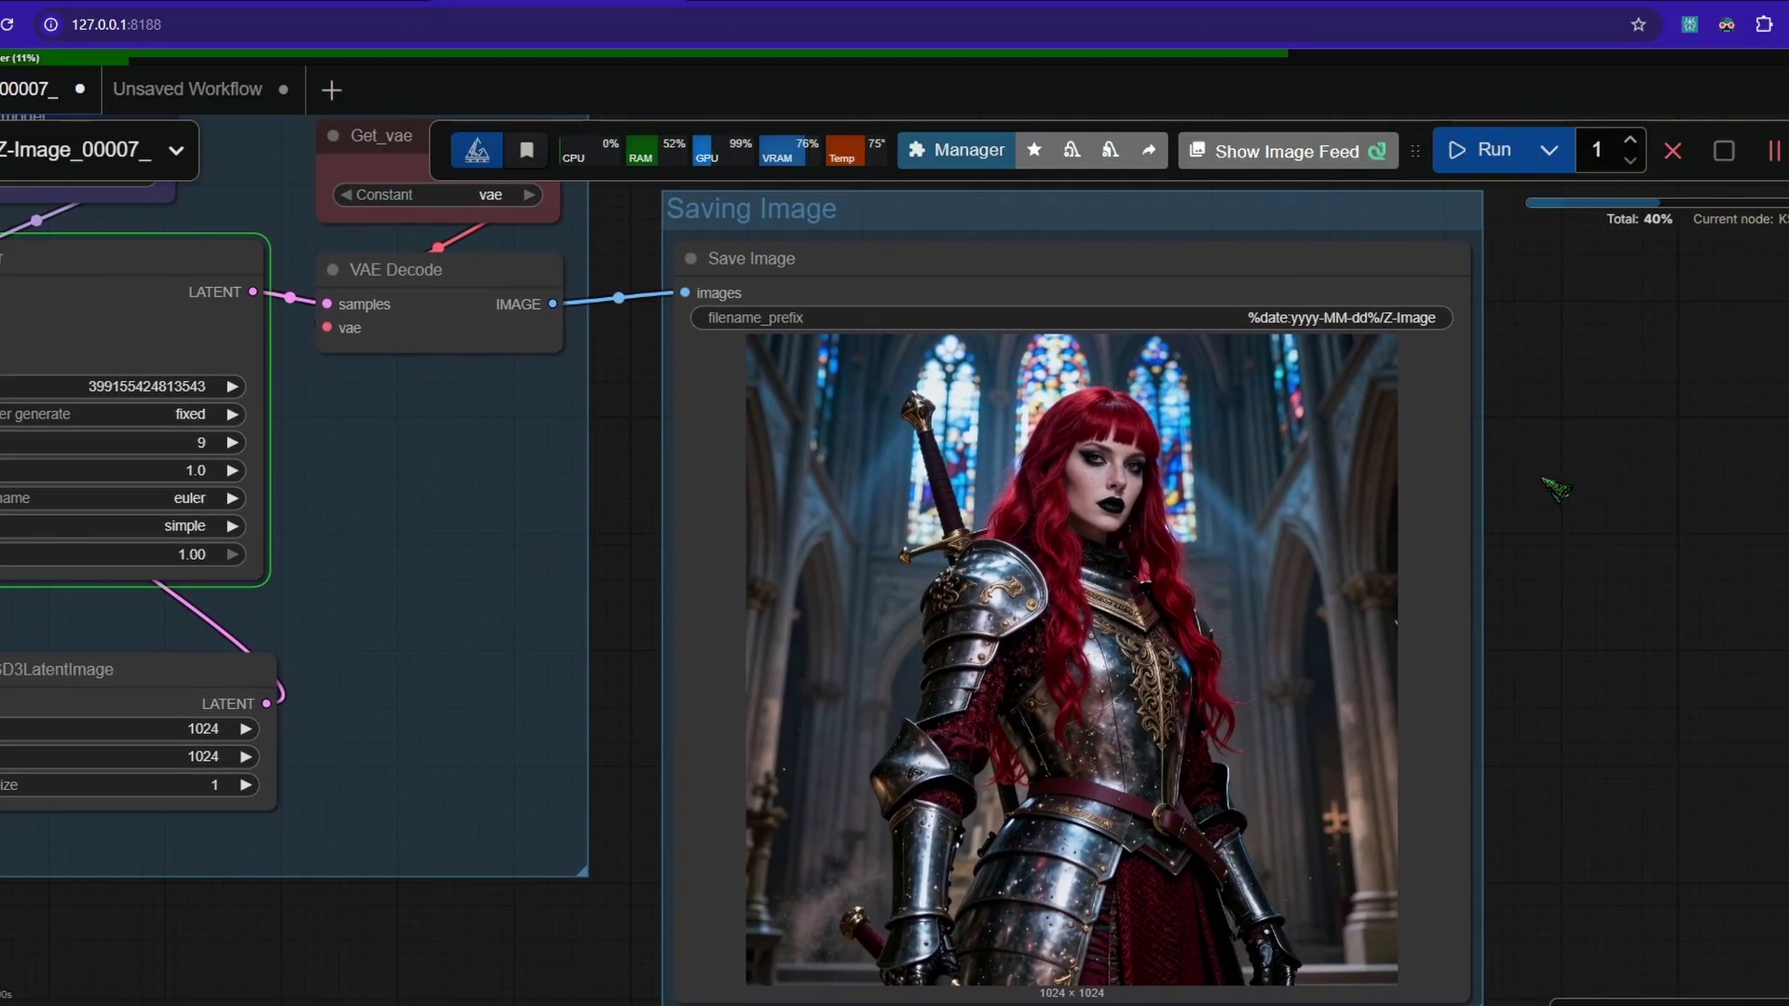
Examine the generated Jinx image up close in the Save Image node, along with the sampler nodes feeding it.
scroll(1247, 617, up, 7)
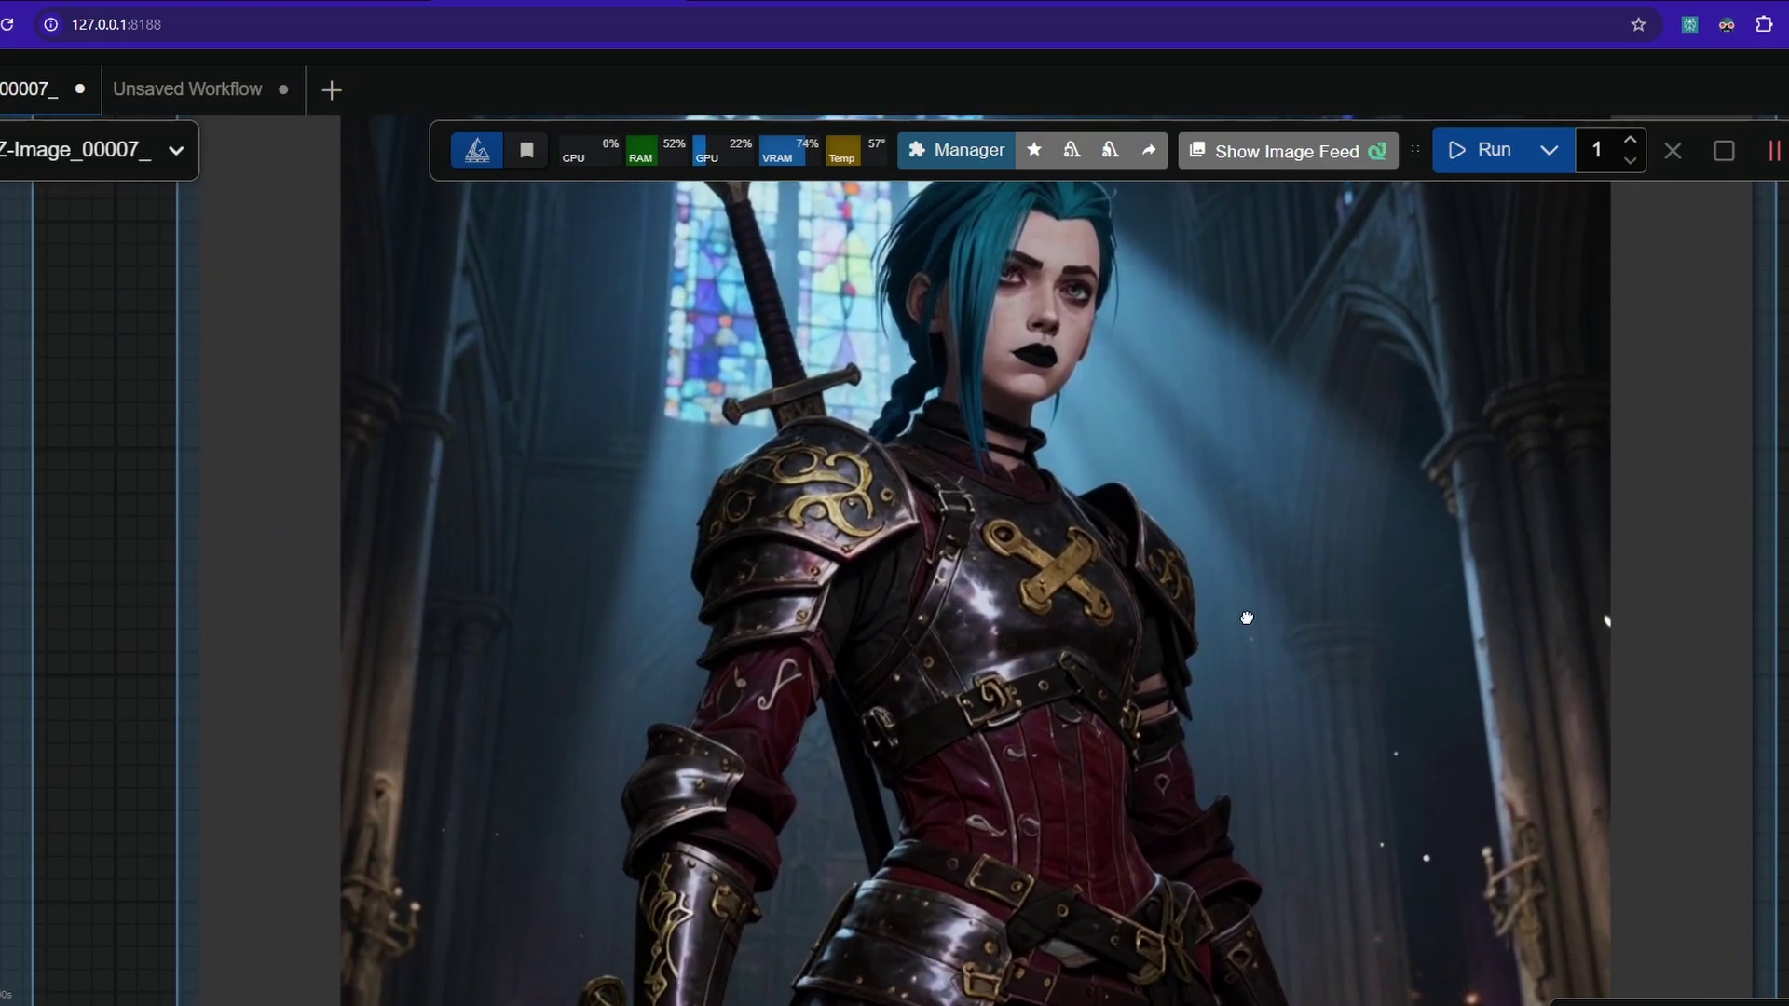
drag(1247, 618, 1293, 862)
scroll(1312, 789, down, 3)
drag(1312, 789, 1197, 519)
scroll(1196, 519, down, 2)
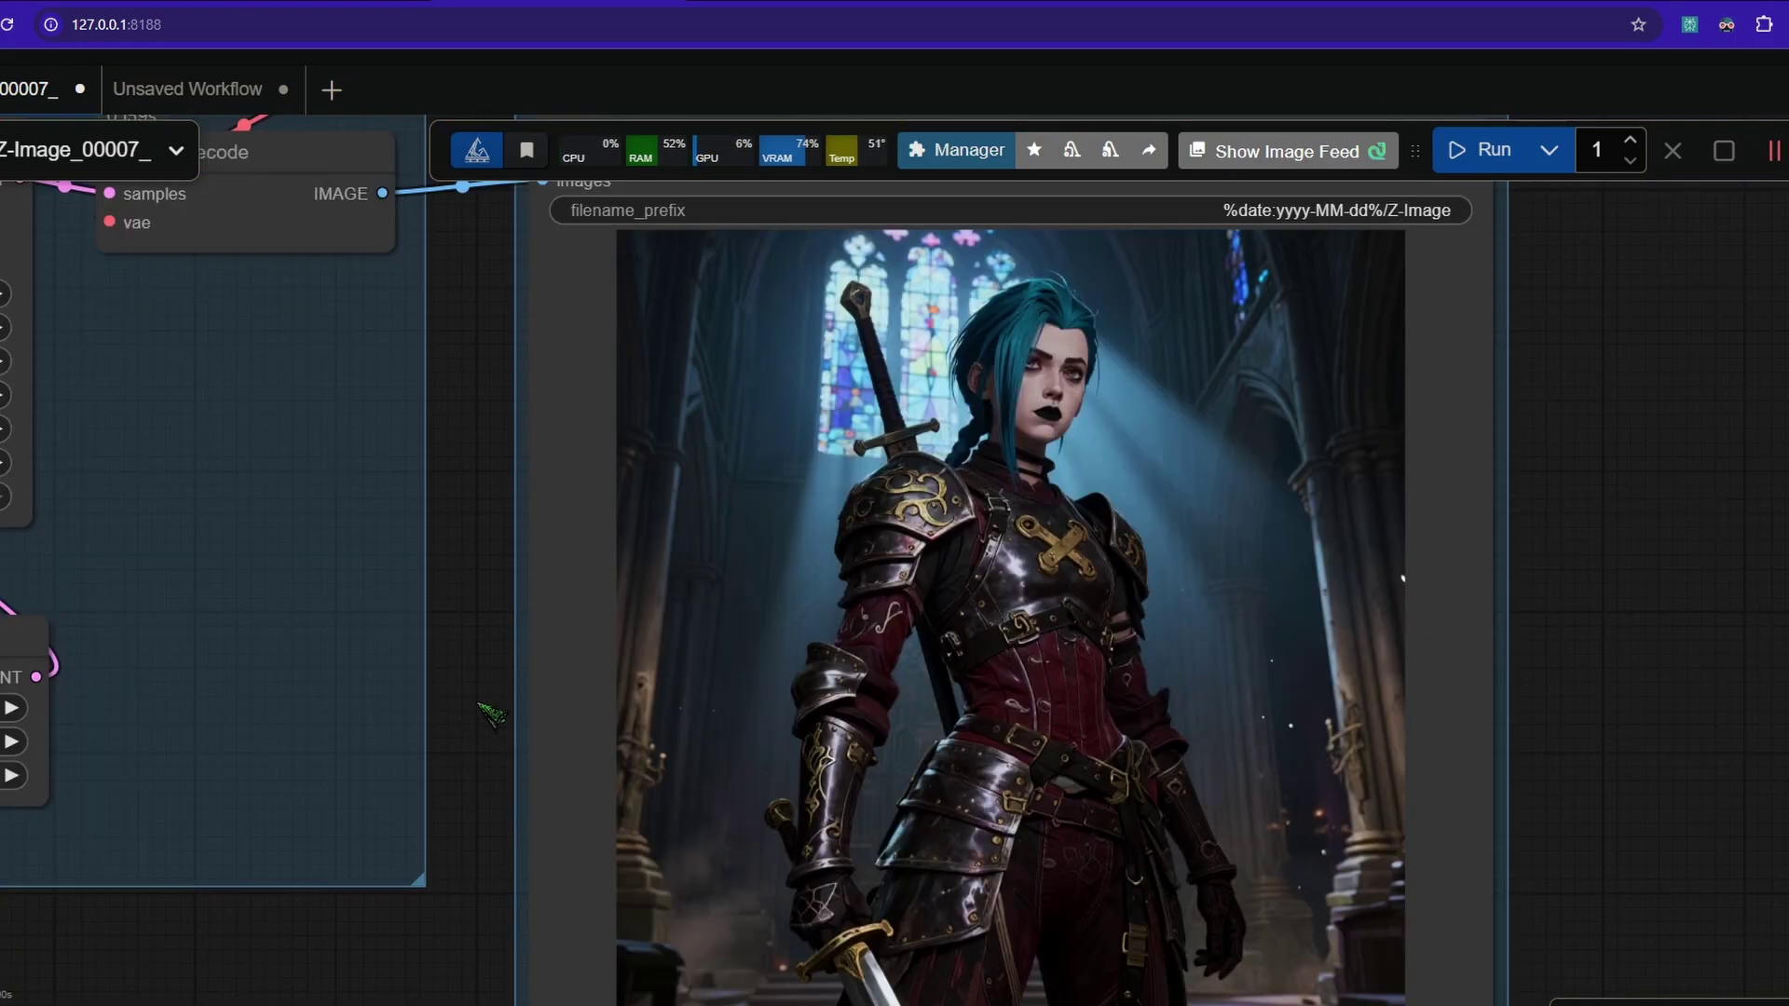
drag(483, 712, 503, 746)
scroll(503, 748, down, 2)
drag(382, 799, 625, 745)
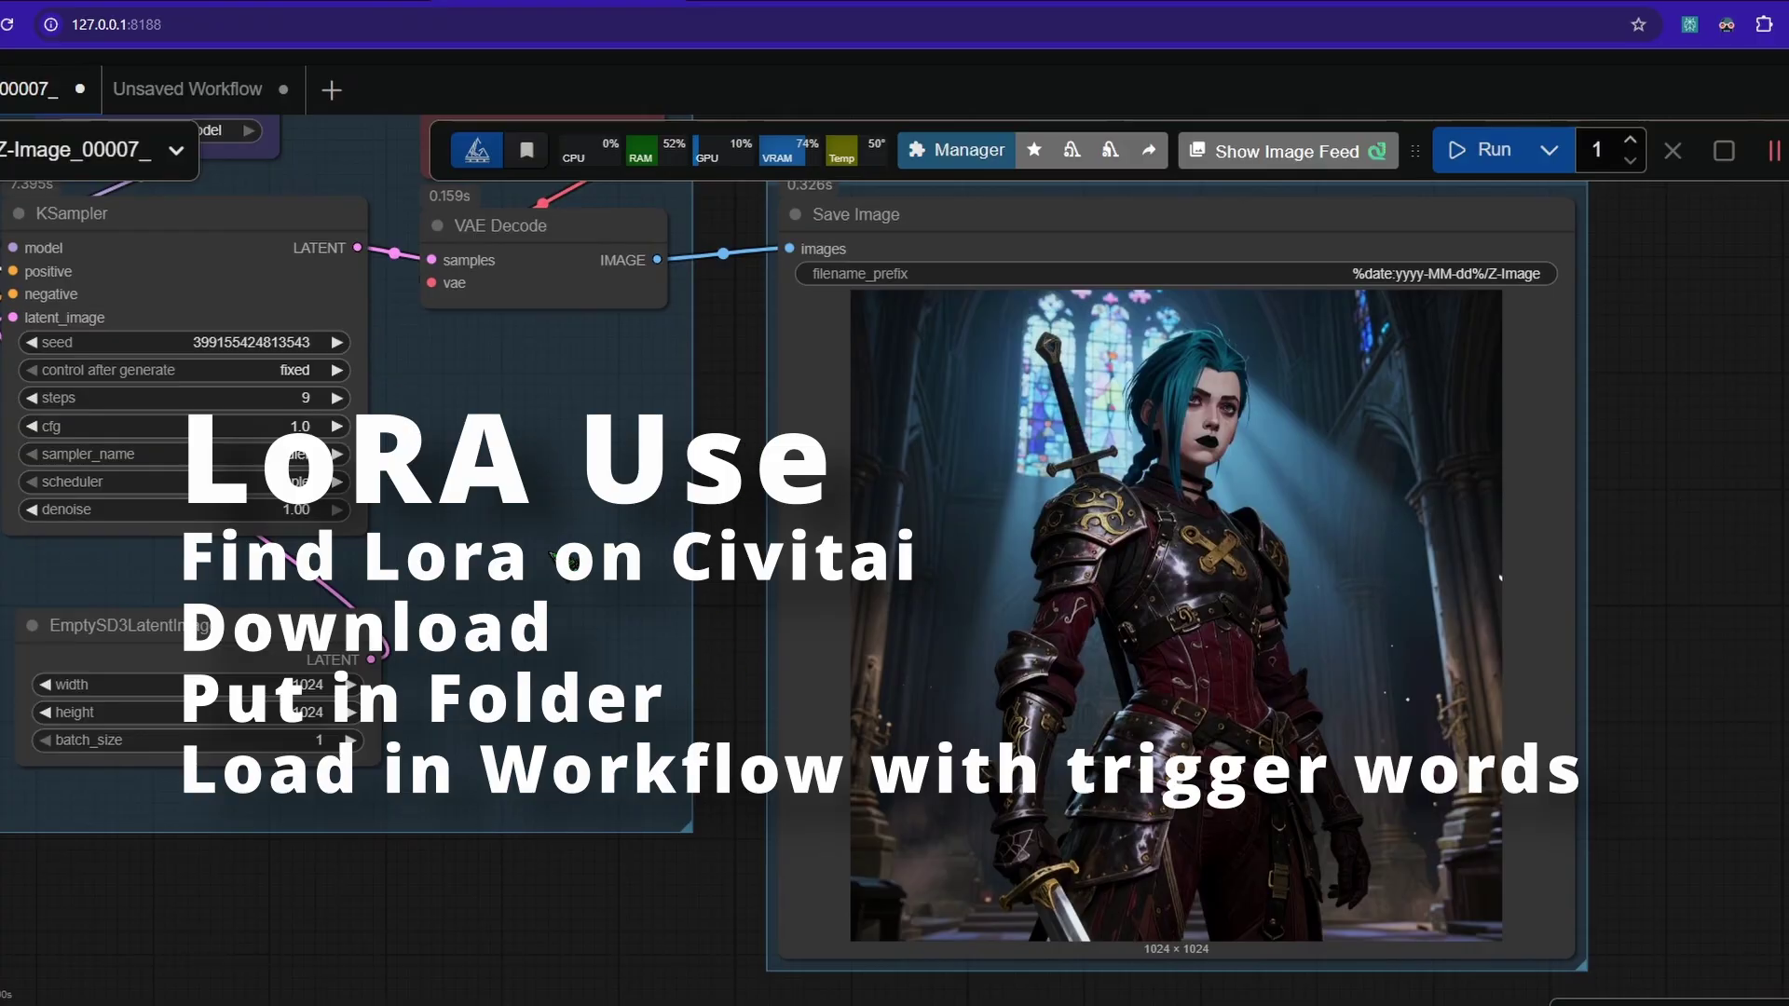
scroll(572, 547, up, 1)
drag(573, 548, 774, 572)
scroll(779, 548, down, 1)
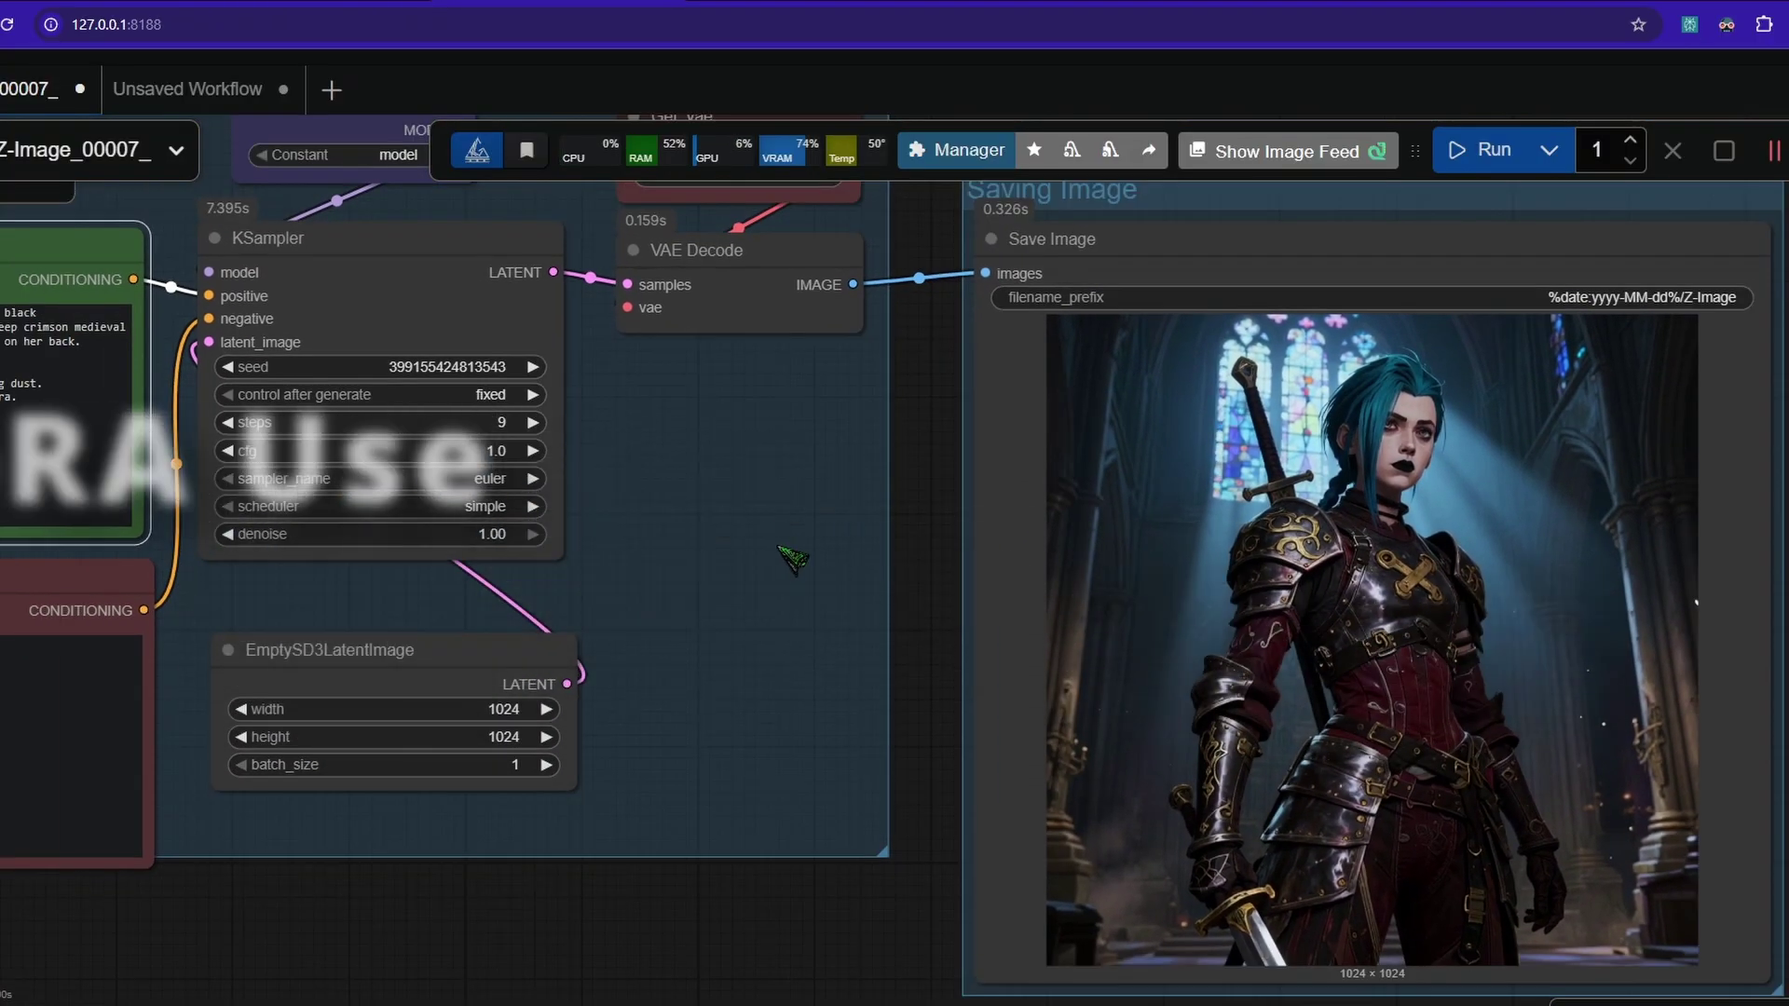
drag(737, 655, 718, 619)
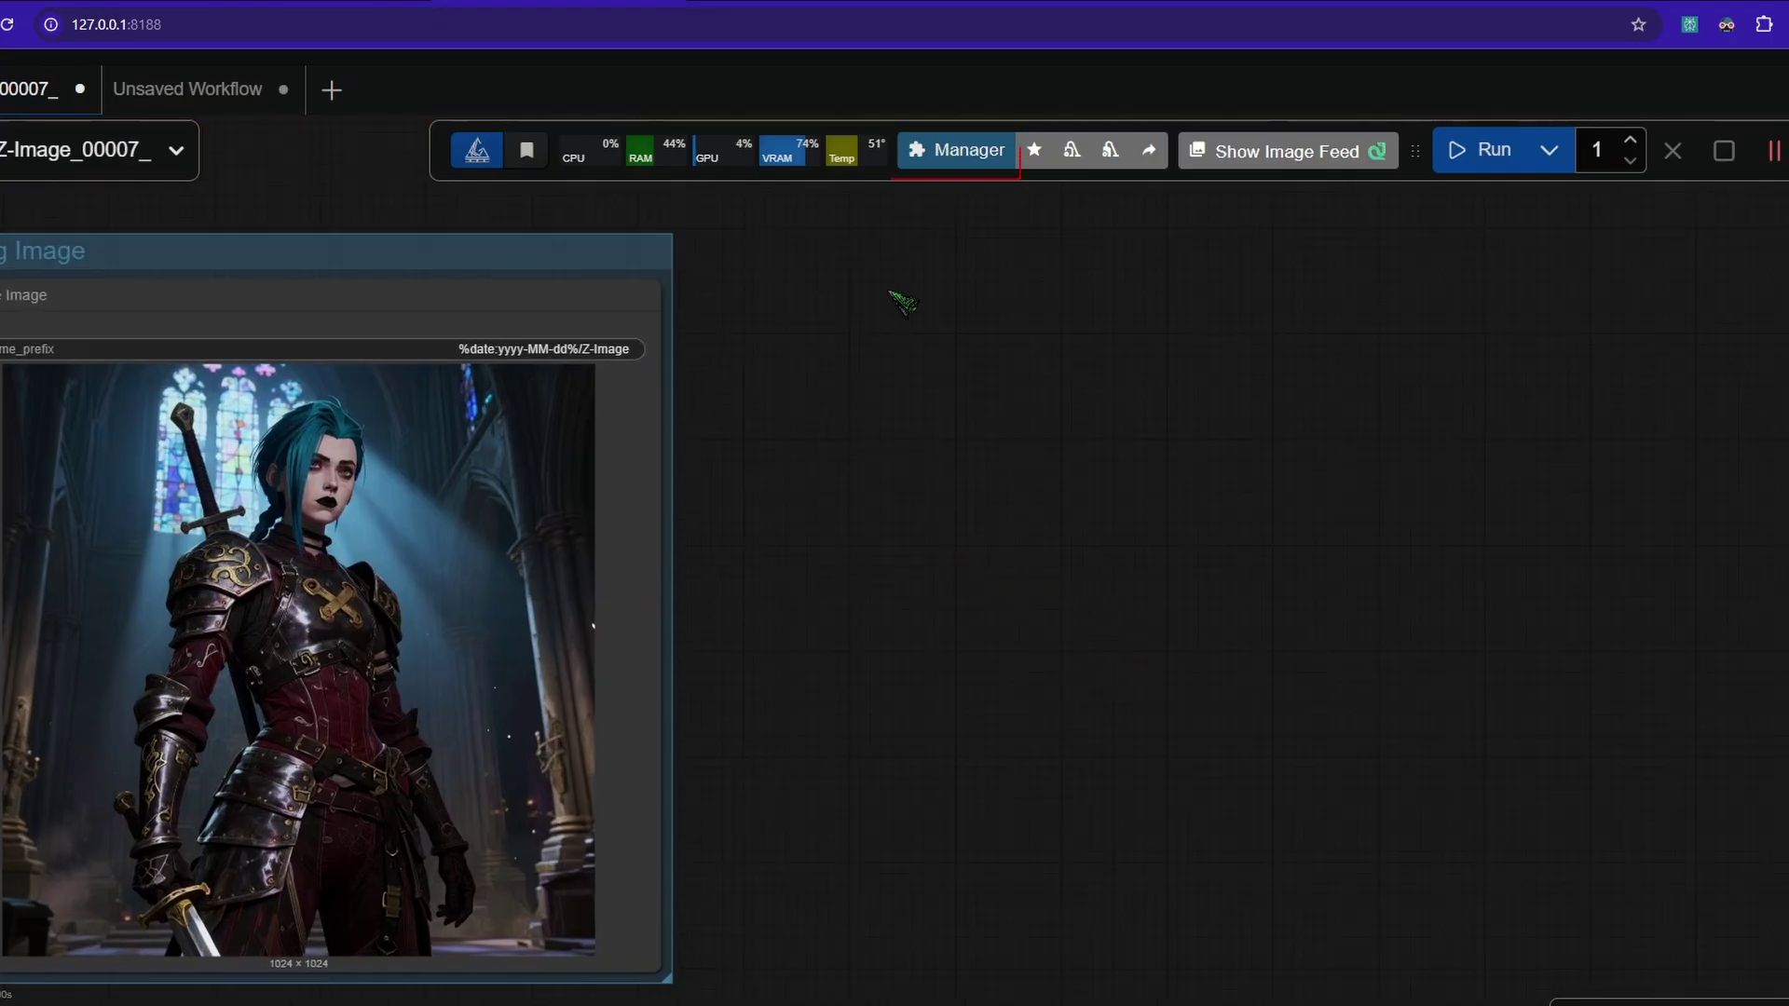
Search the Custom Nodes Manager for "ultimat" to check the ComfyUI_UltimateSDUpscale node pack, and return to the manager overview.
click(932, 157)
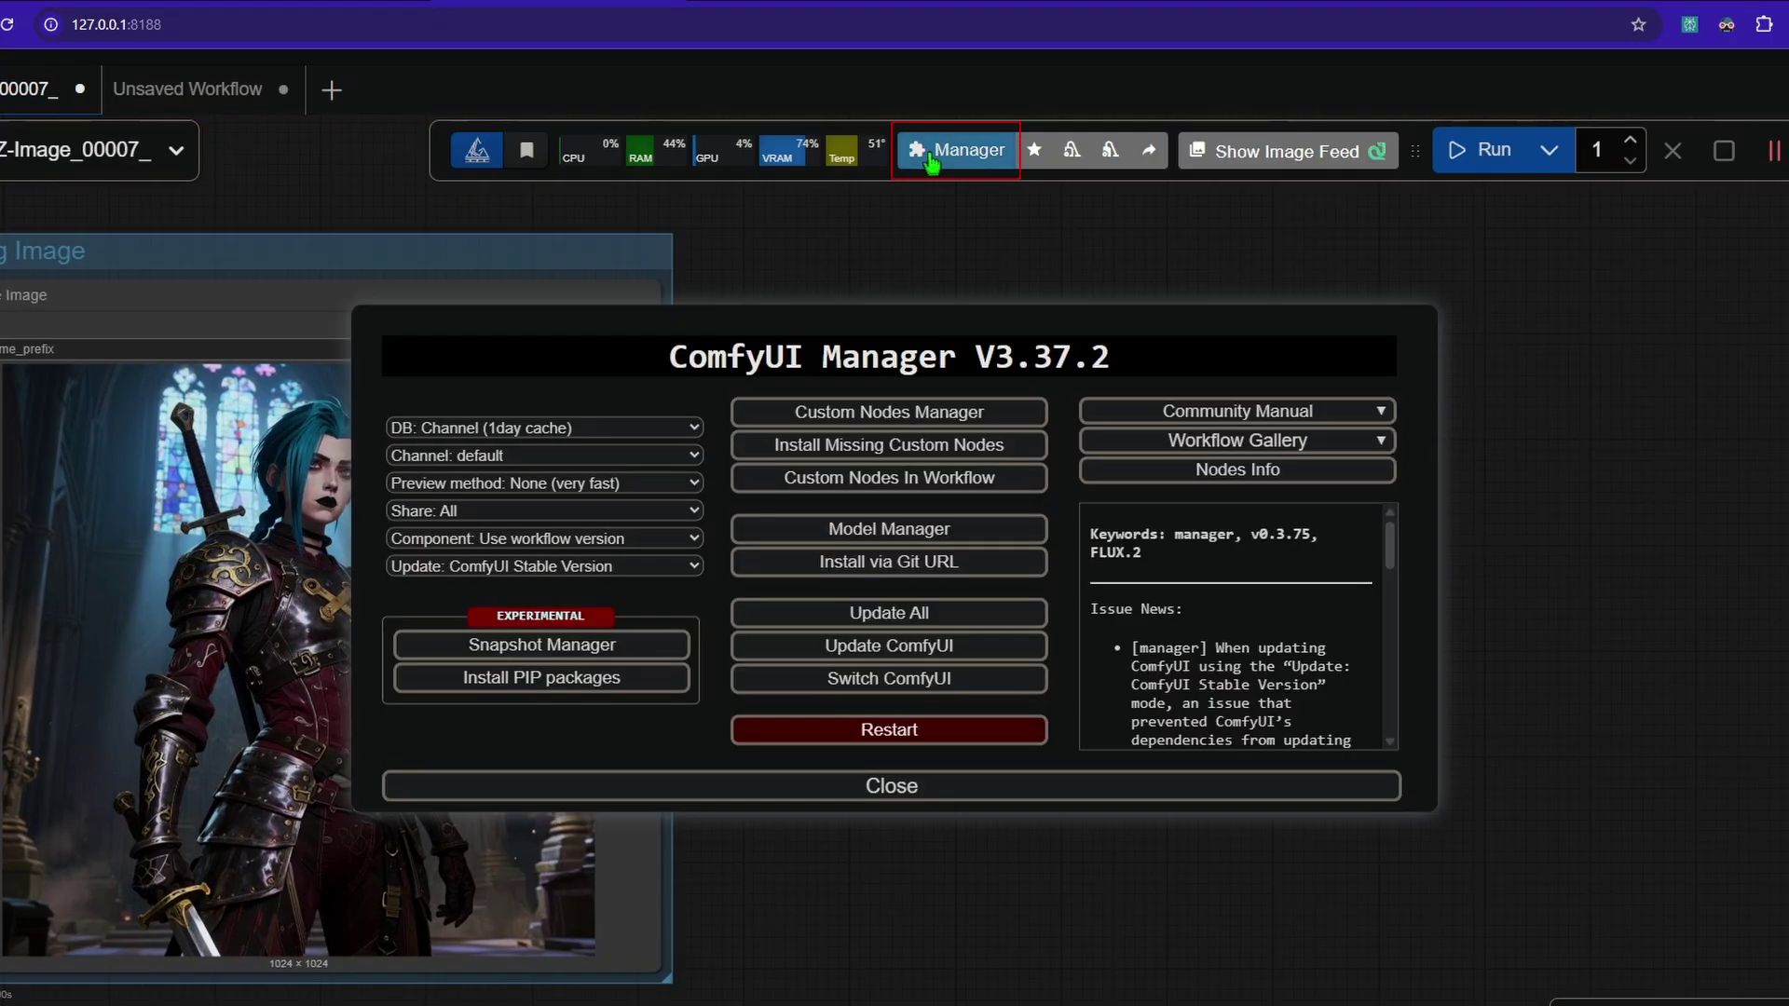
click(866, 421)
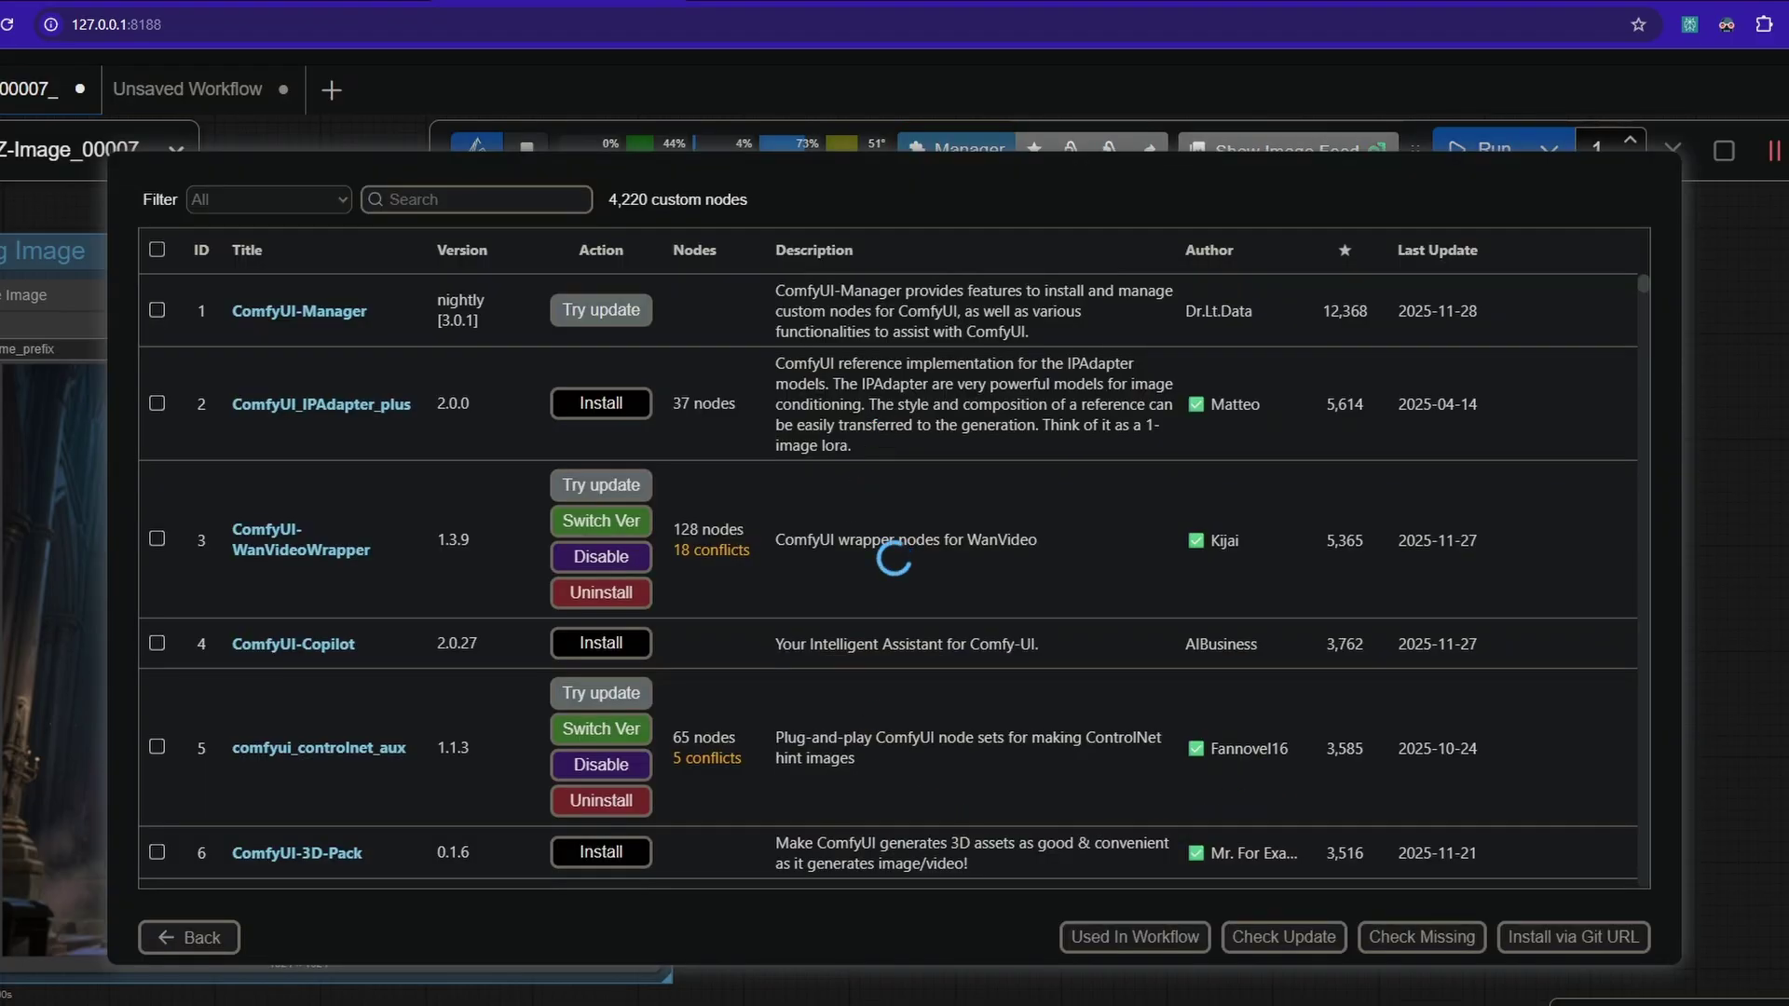
click(491, 198)
text(ultim)
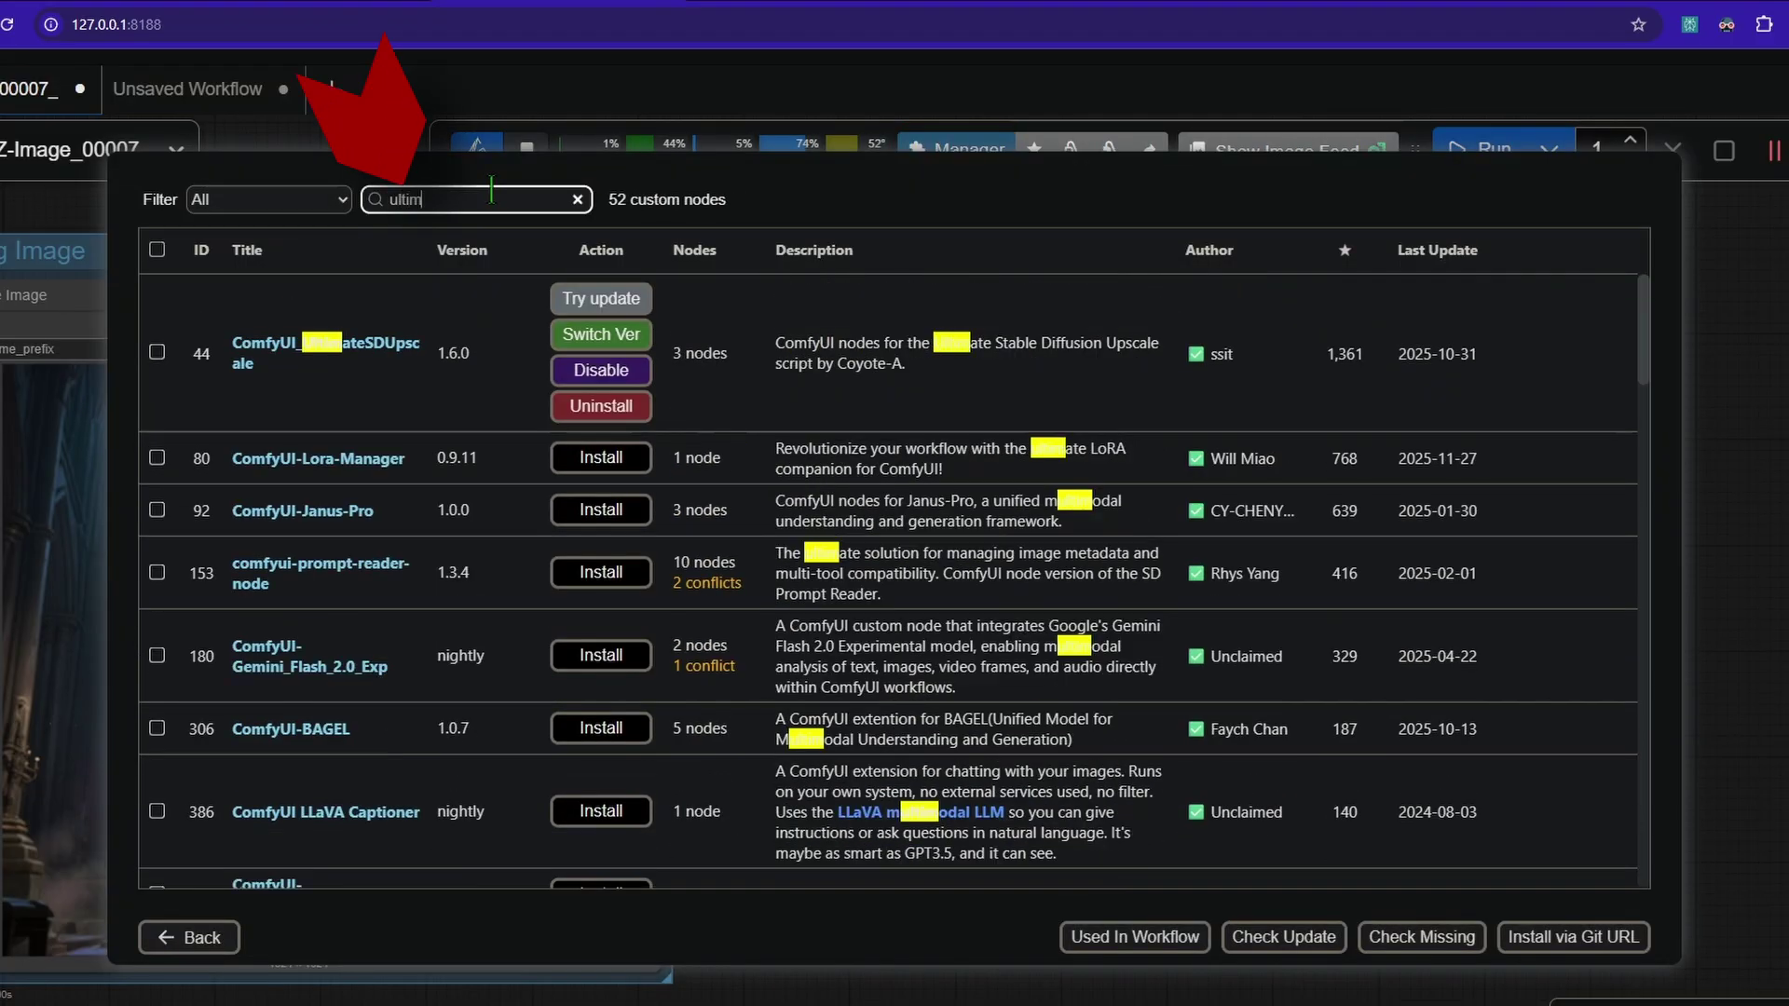
text(at)
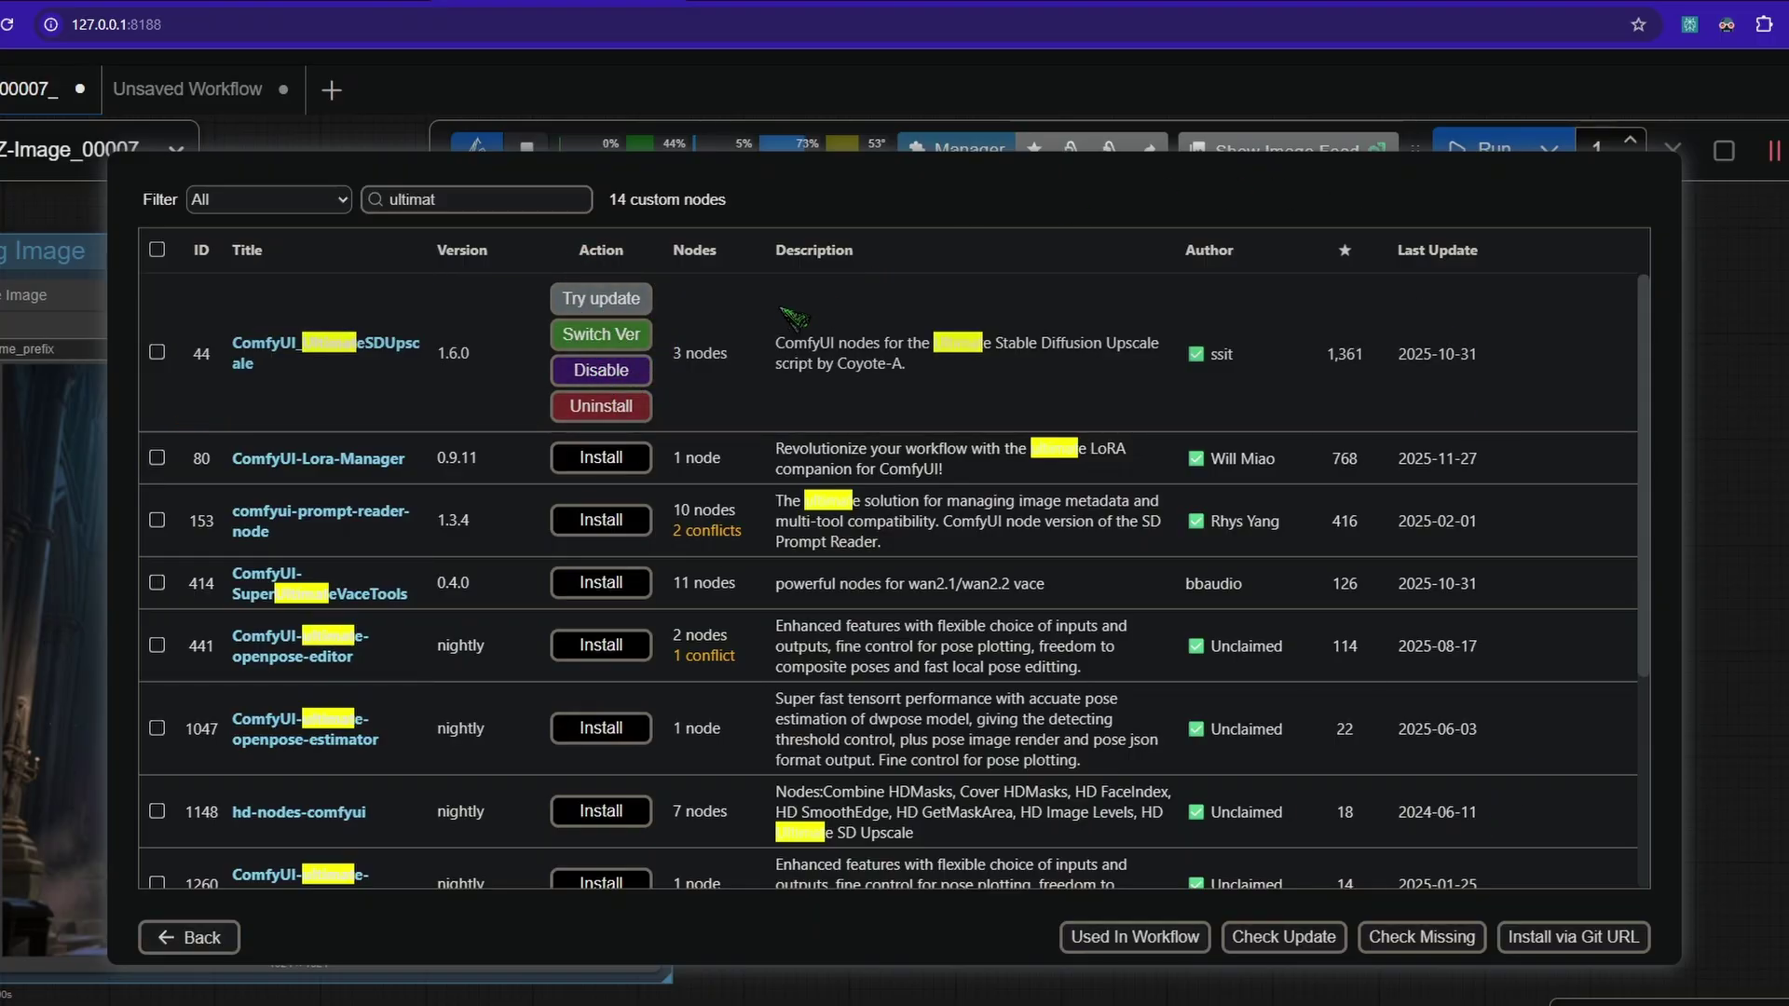
click(189, 938)
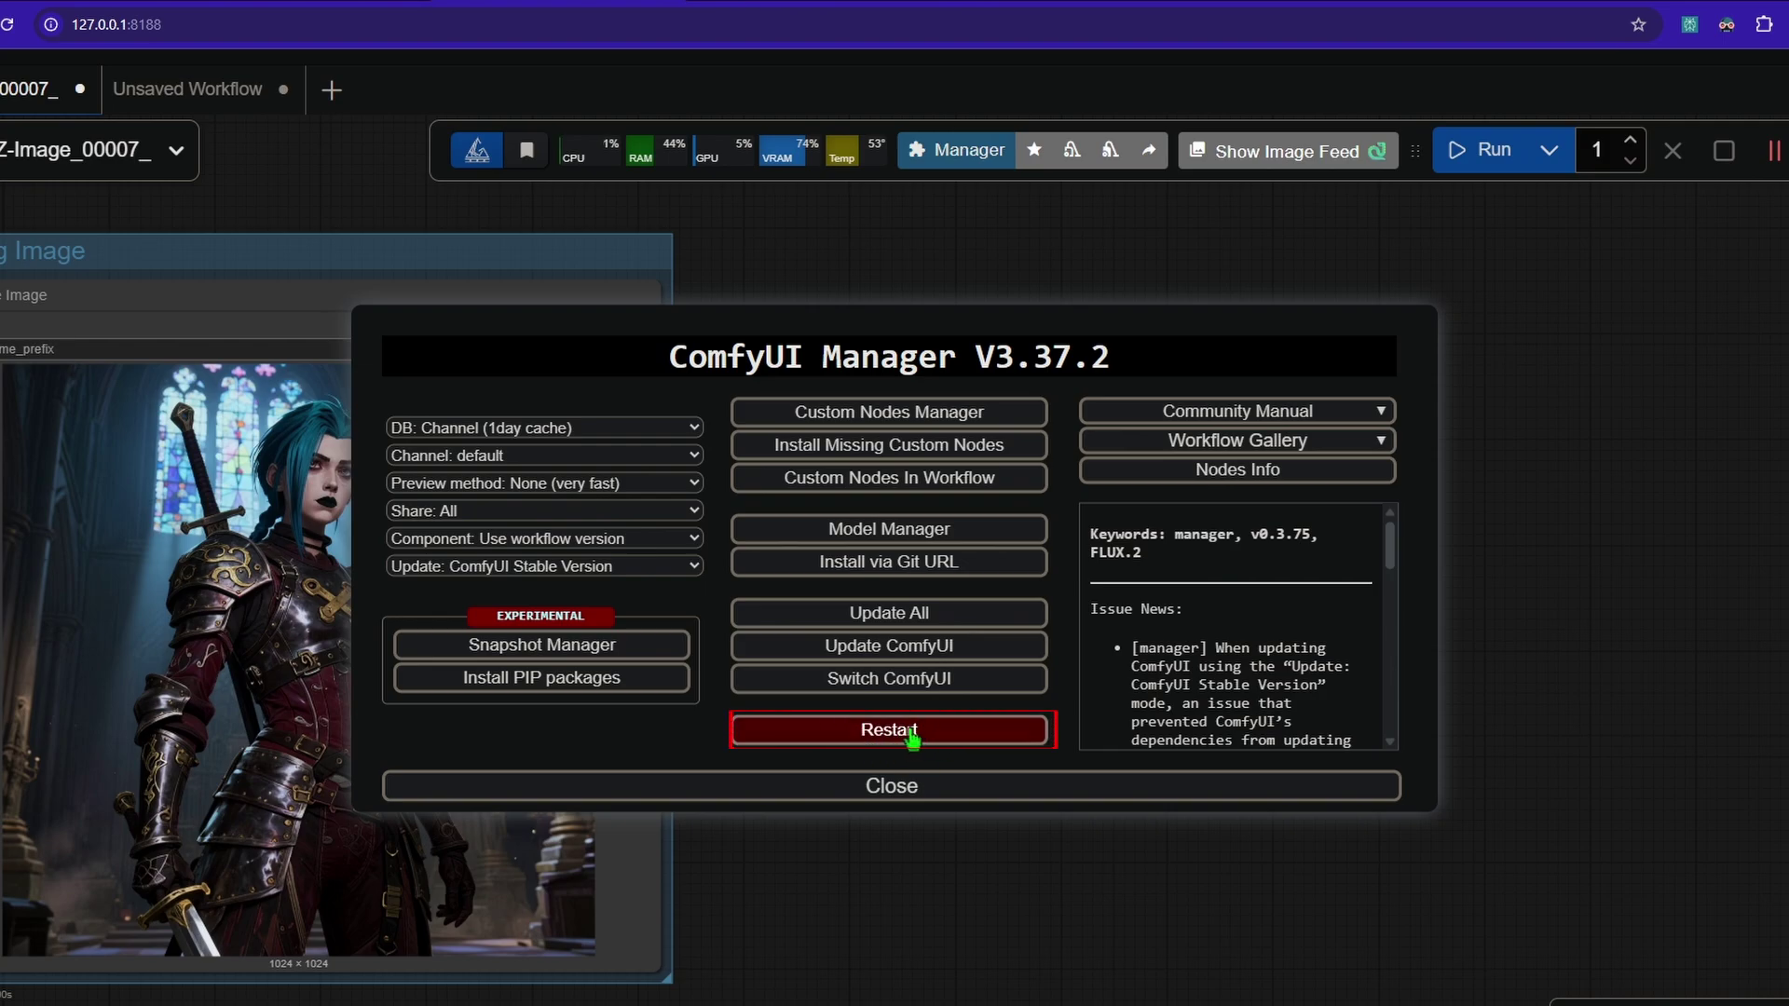
Search the Model Manager for "4x" to check the 4x-UltraSharp upscaler model, and leave the model list.
click(859, 534)
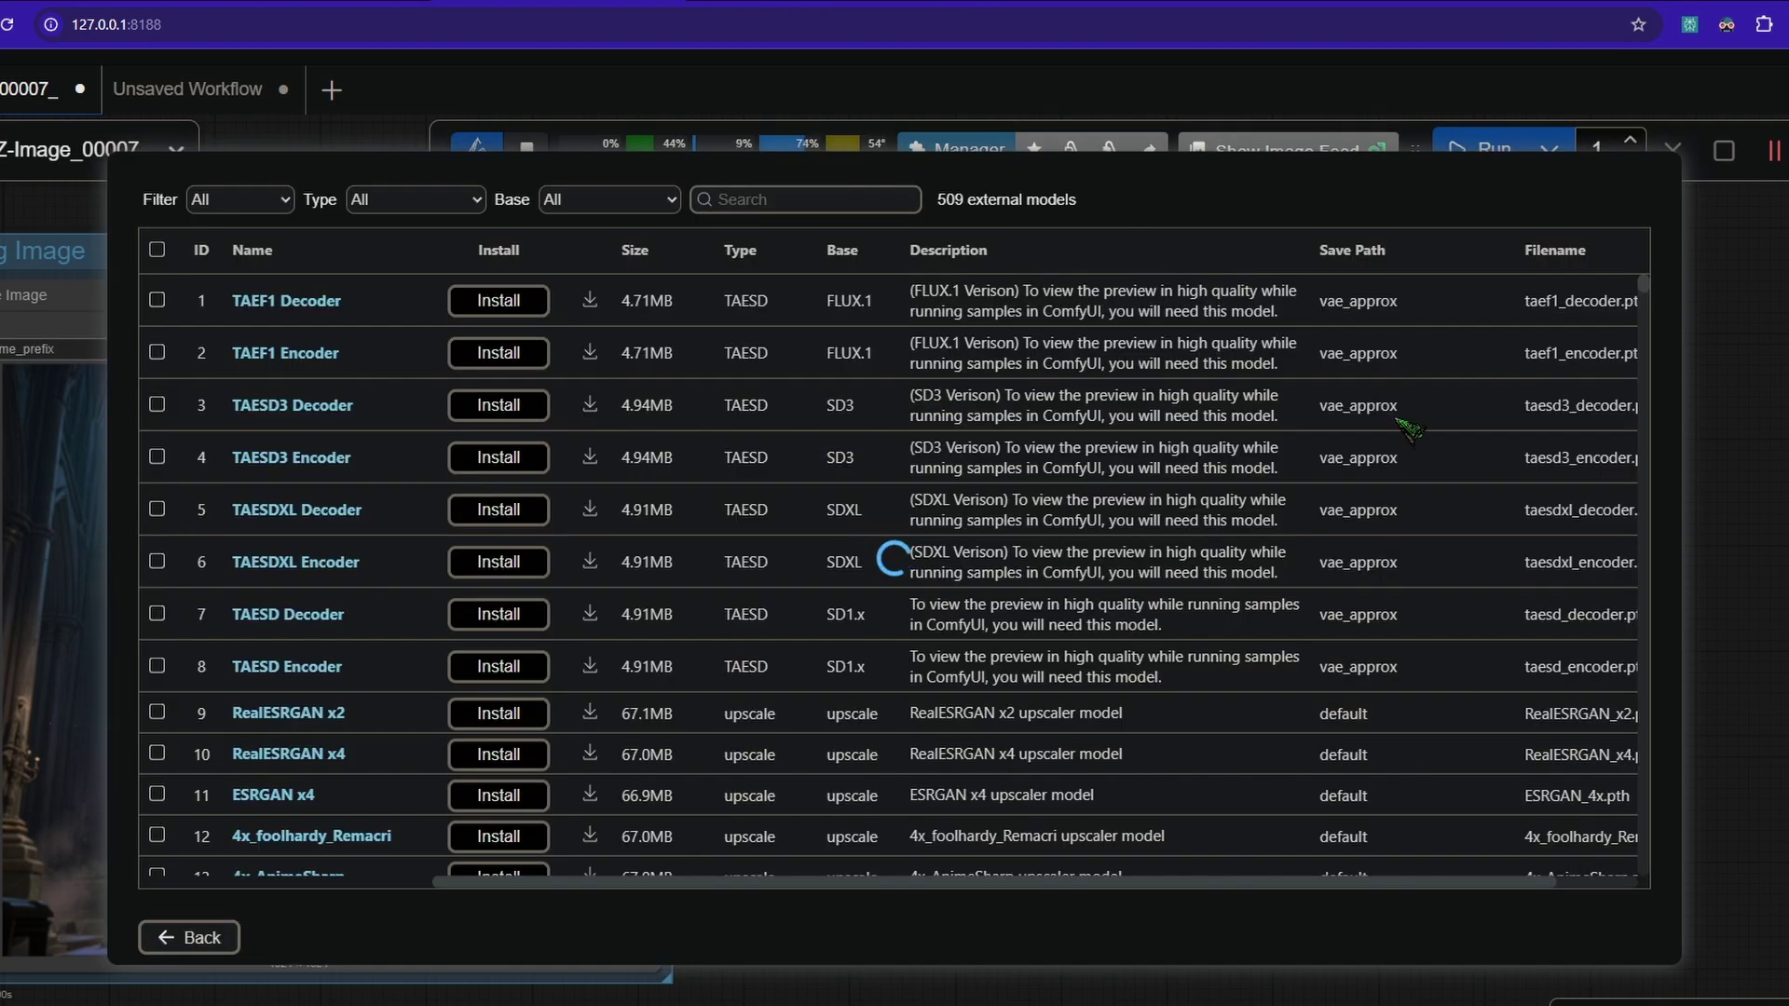
click(795, 192)
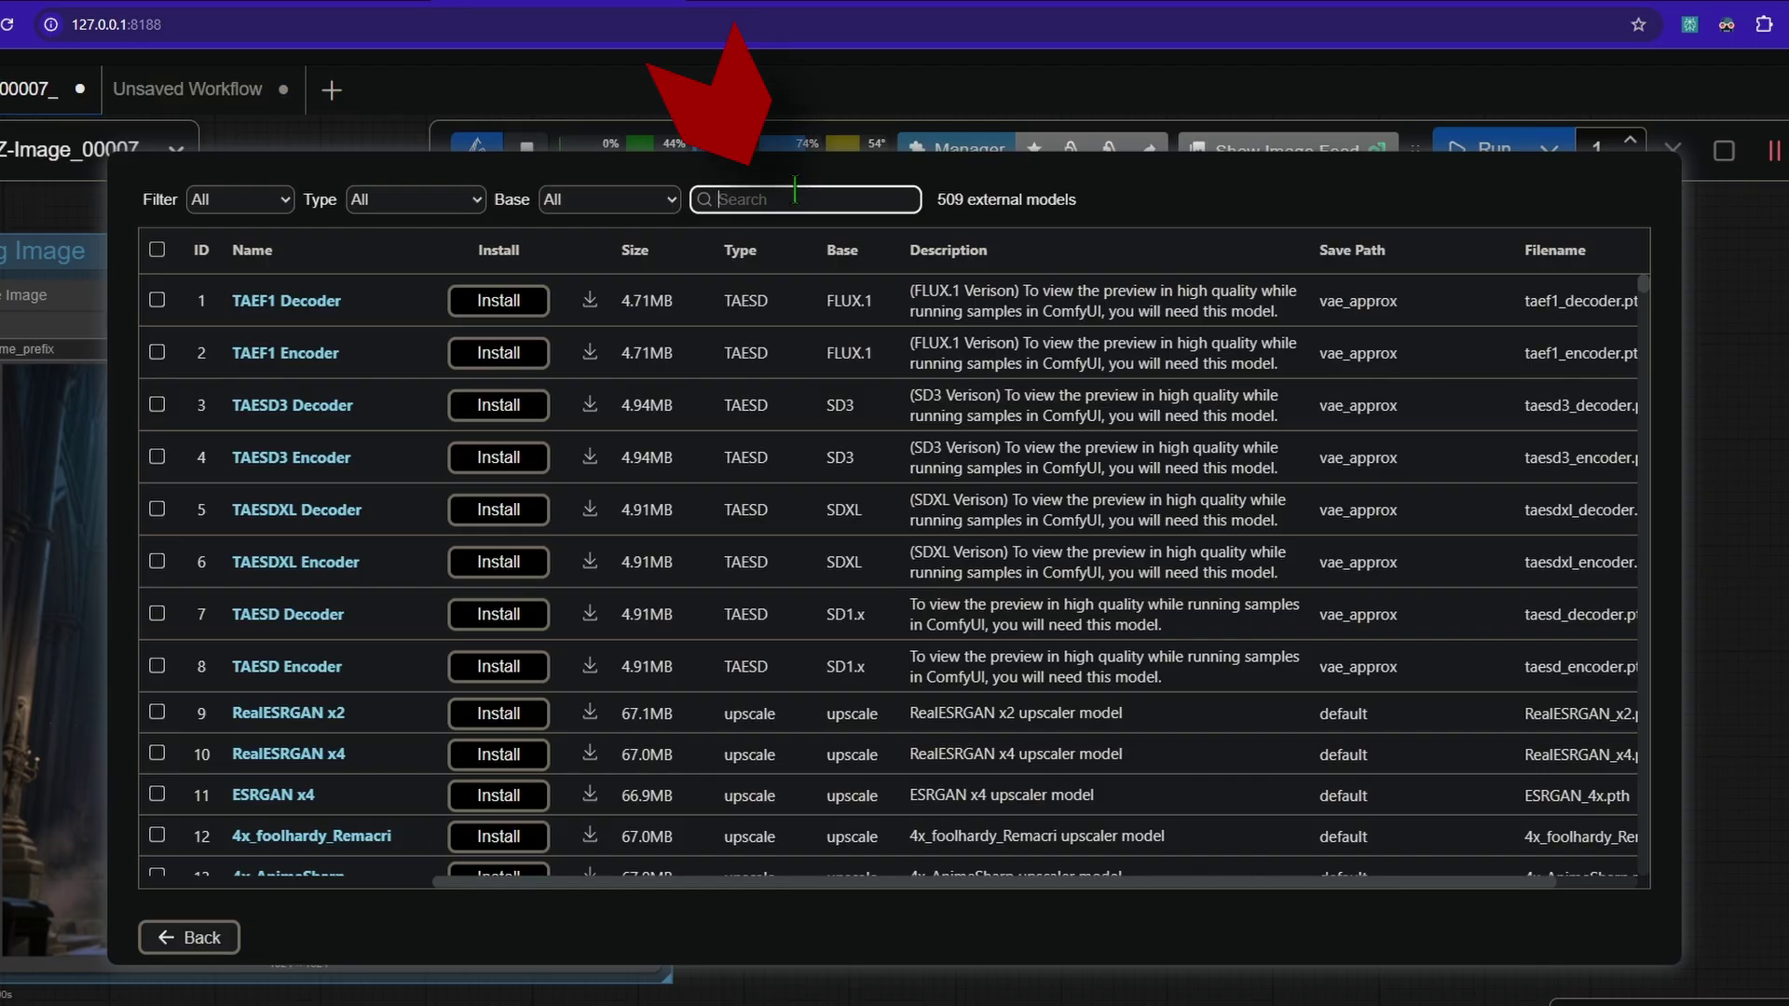
text(4x)
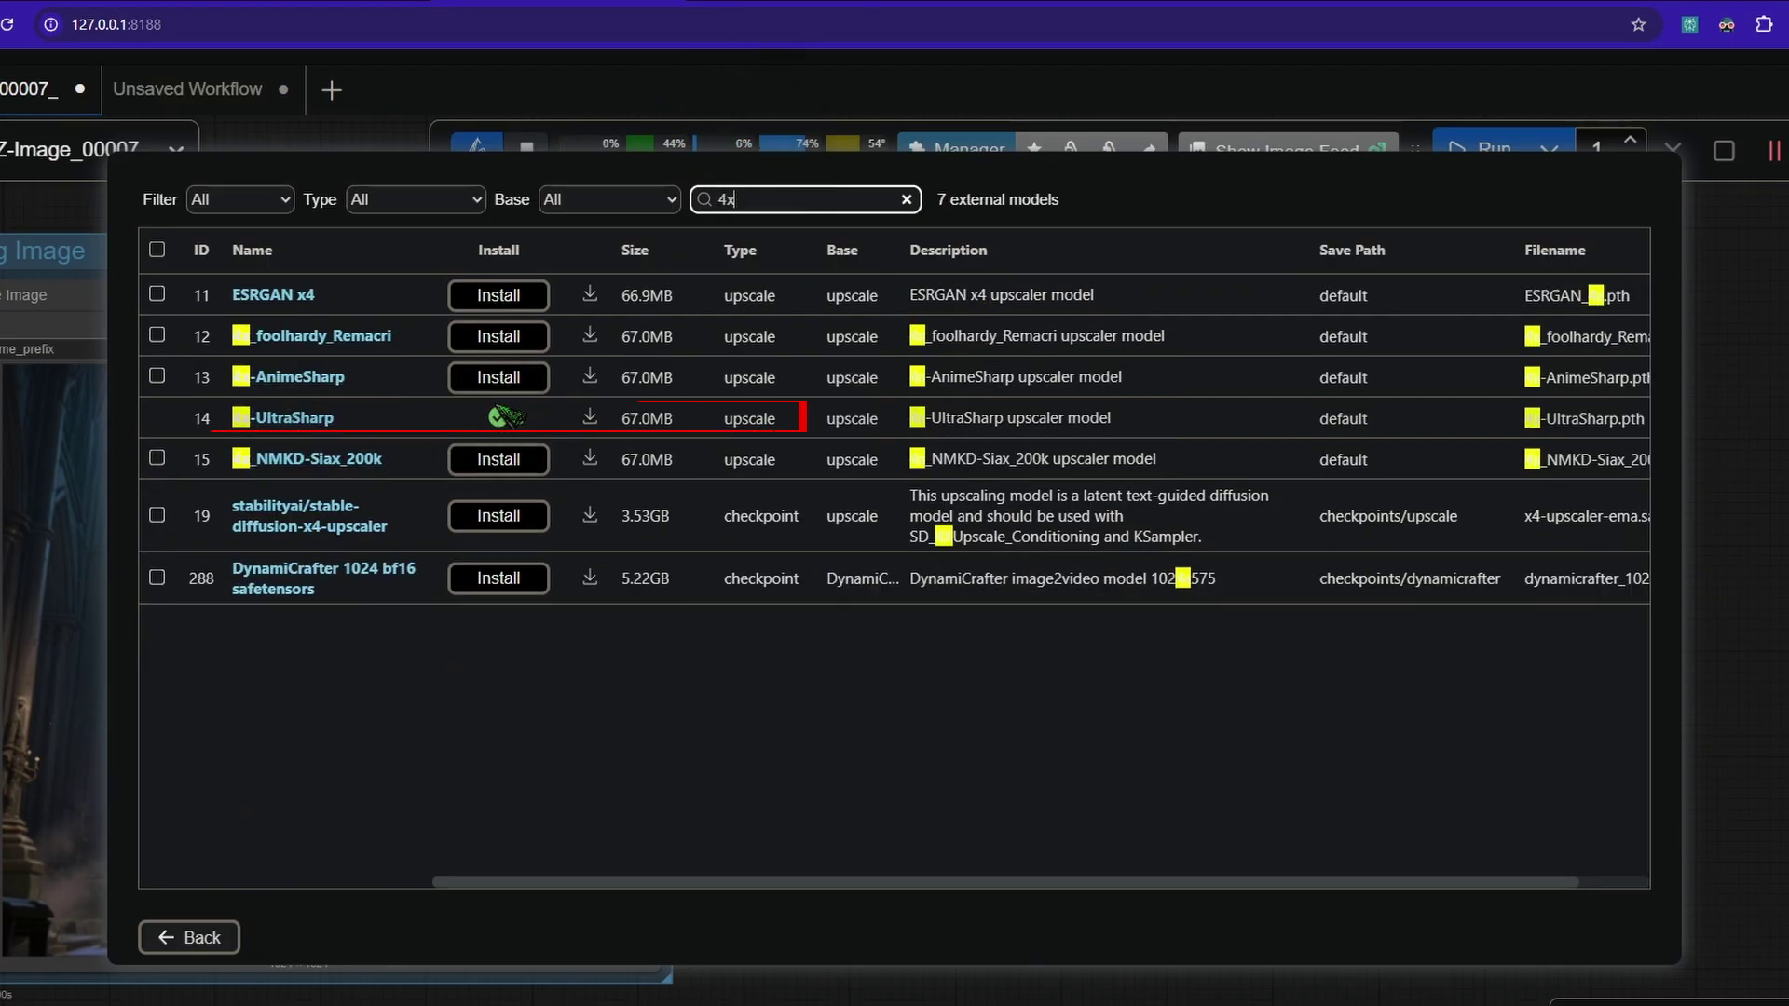
drag(499, 431, 1132, 445)
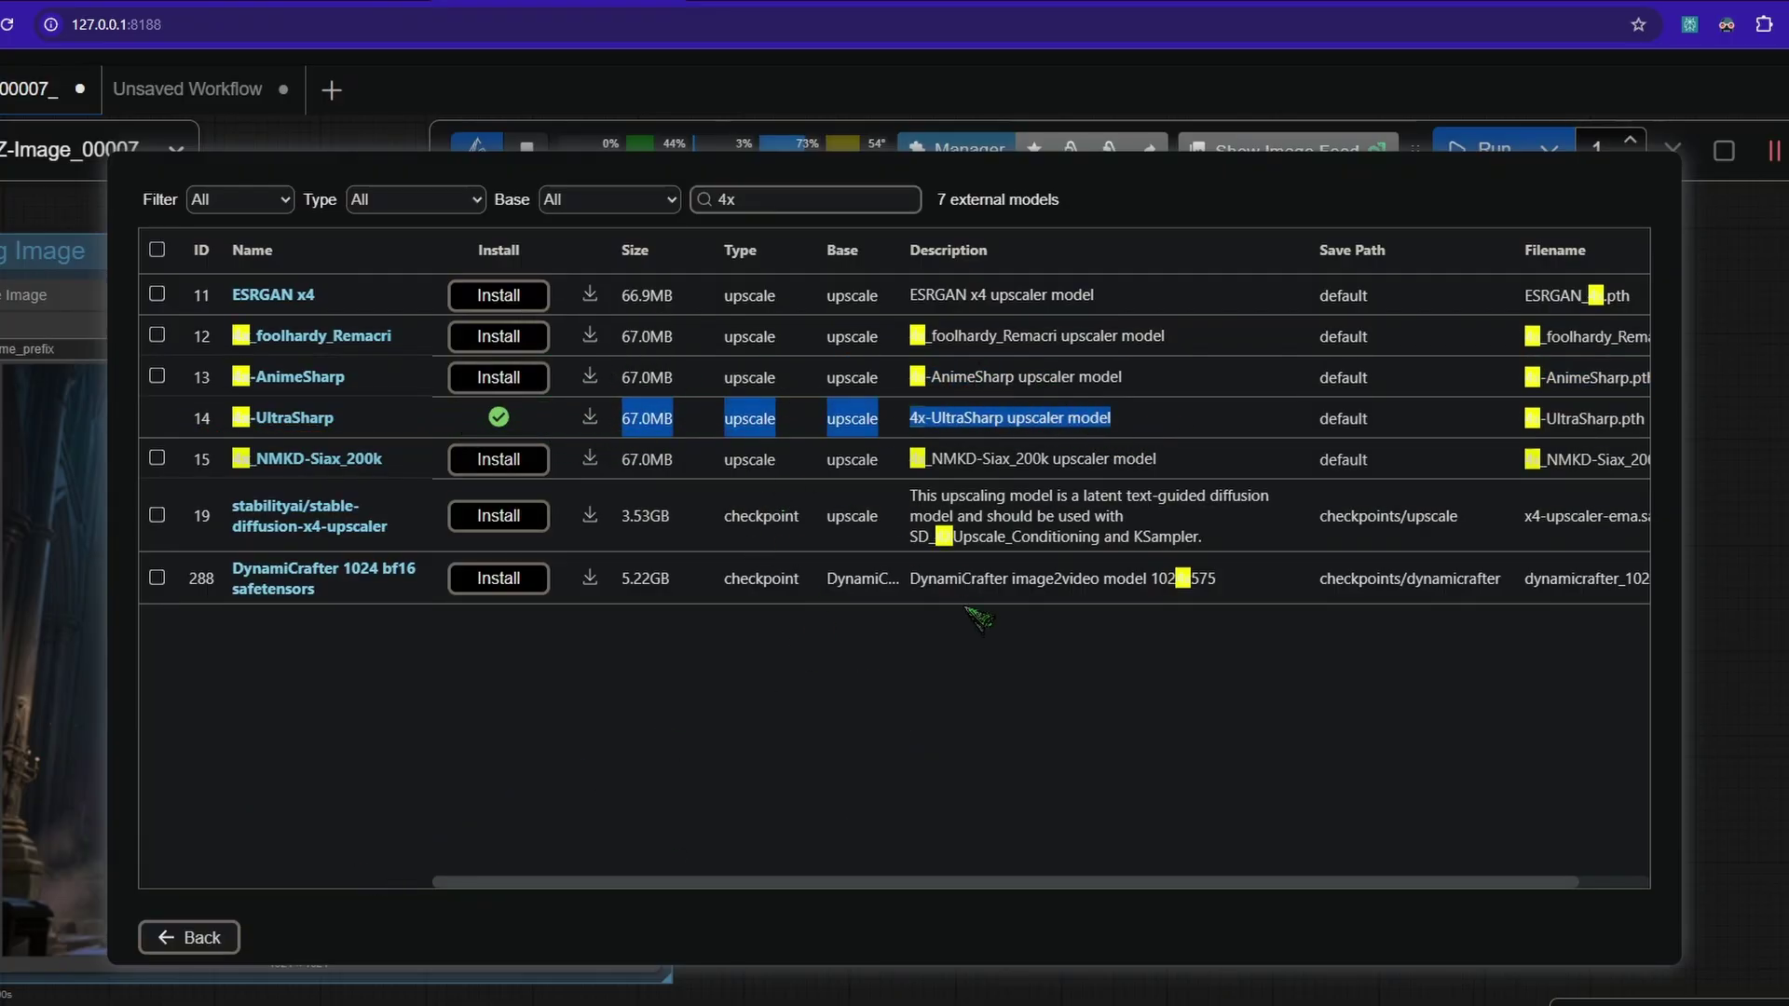
click(929, 408)
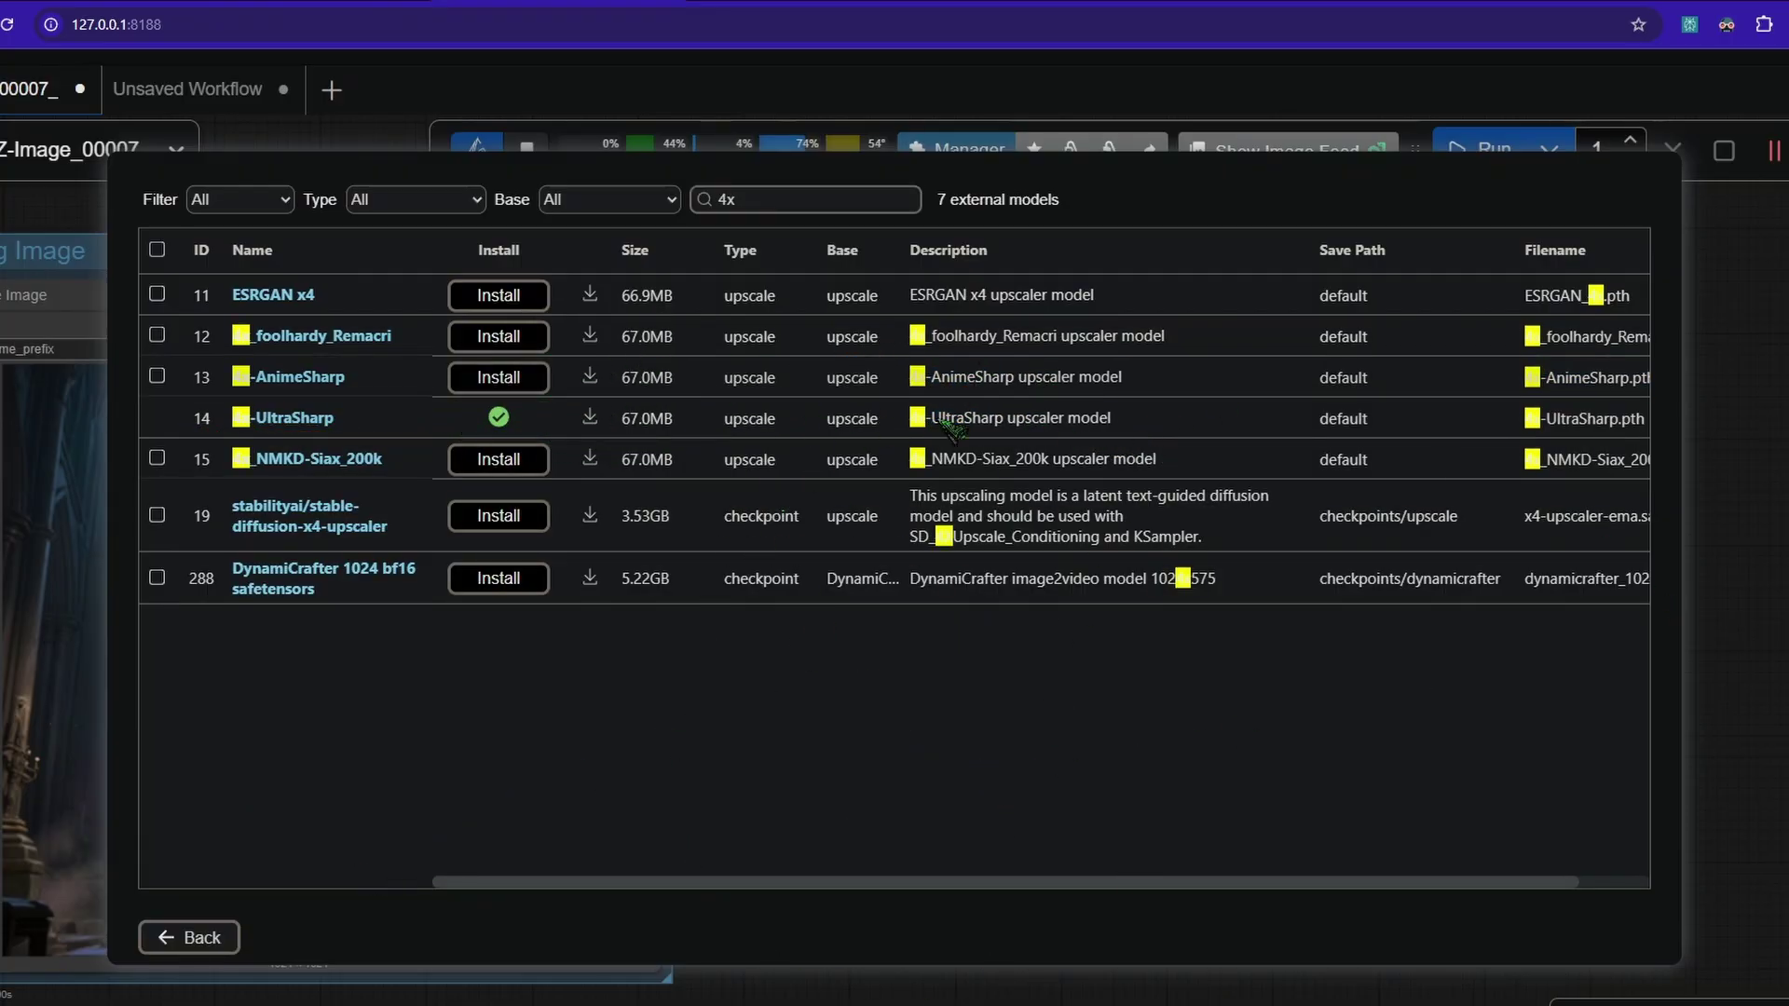
click(221, 935)
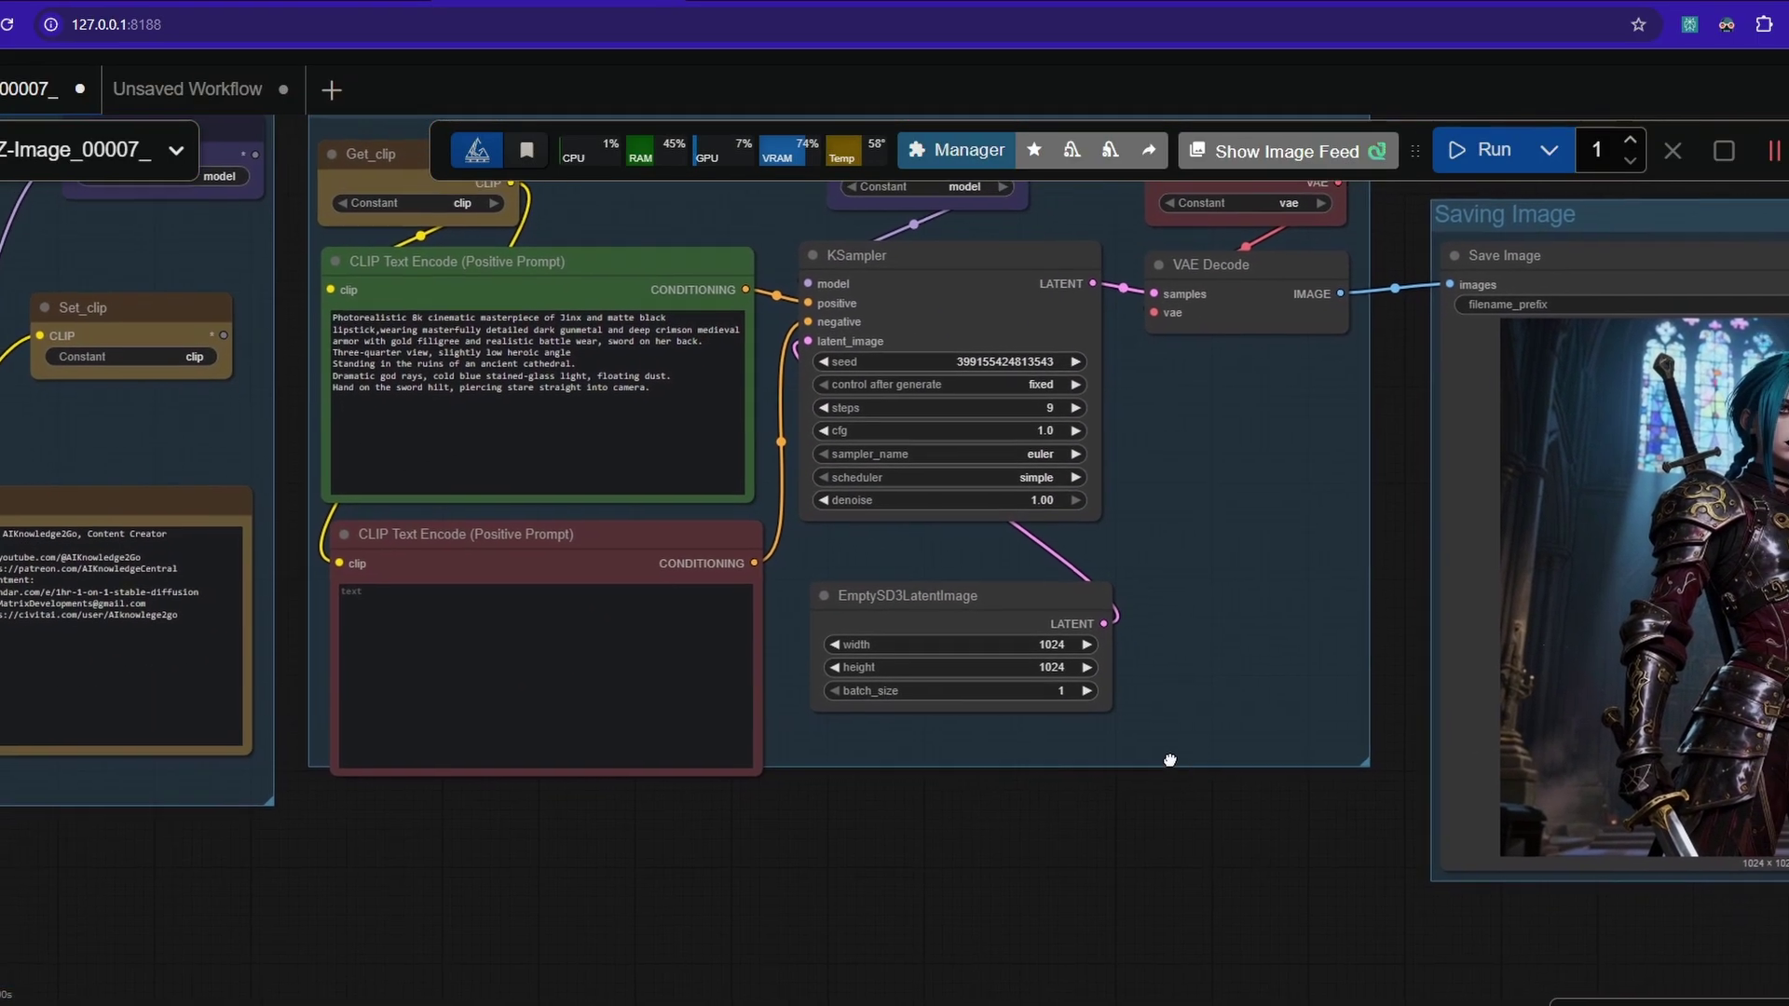
Add an Ultimate SD Upscale node on the empty canvas below the Settings and render group.
drag(1169, 760, 1245, 780)
scroll(1188, 787, down, 3)
scroll(995, 921, up, 3)
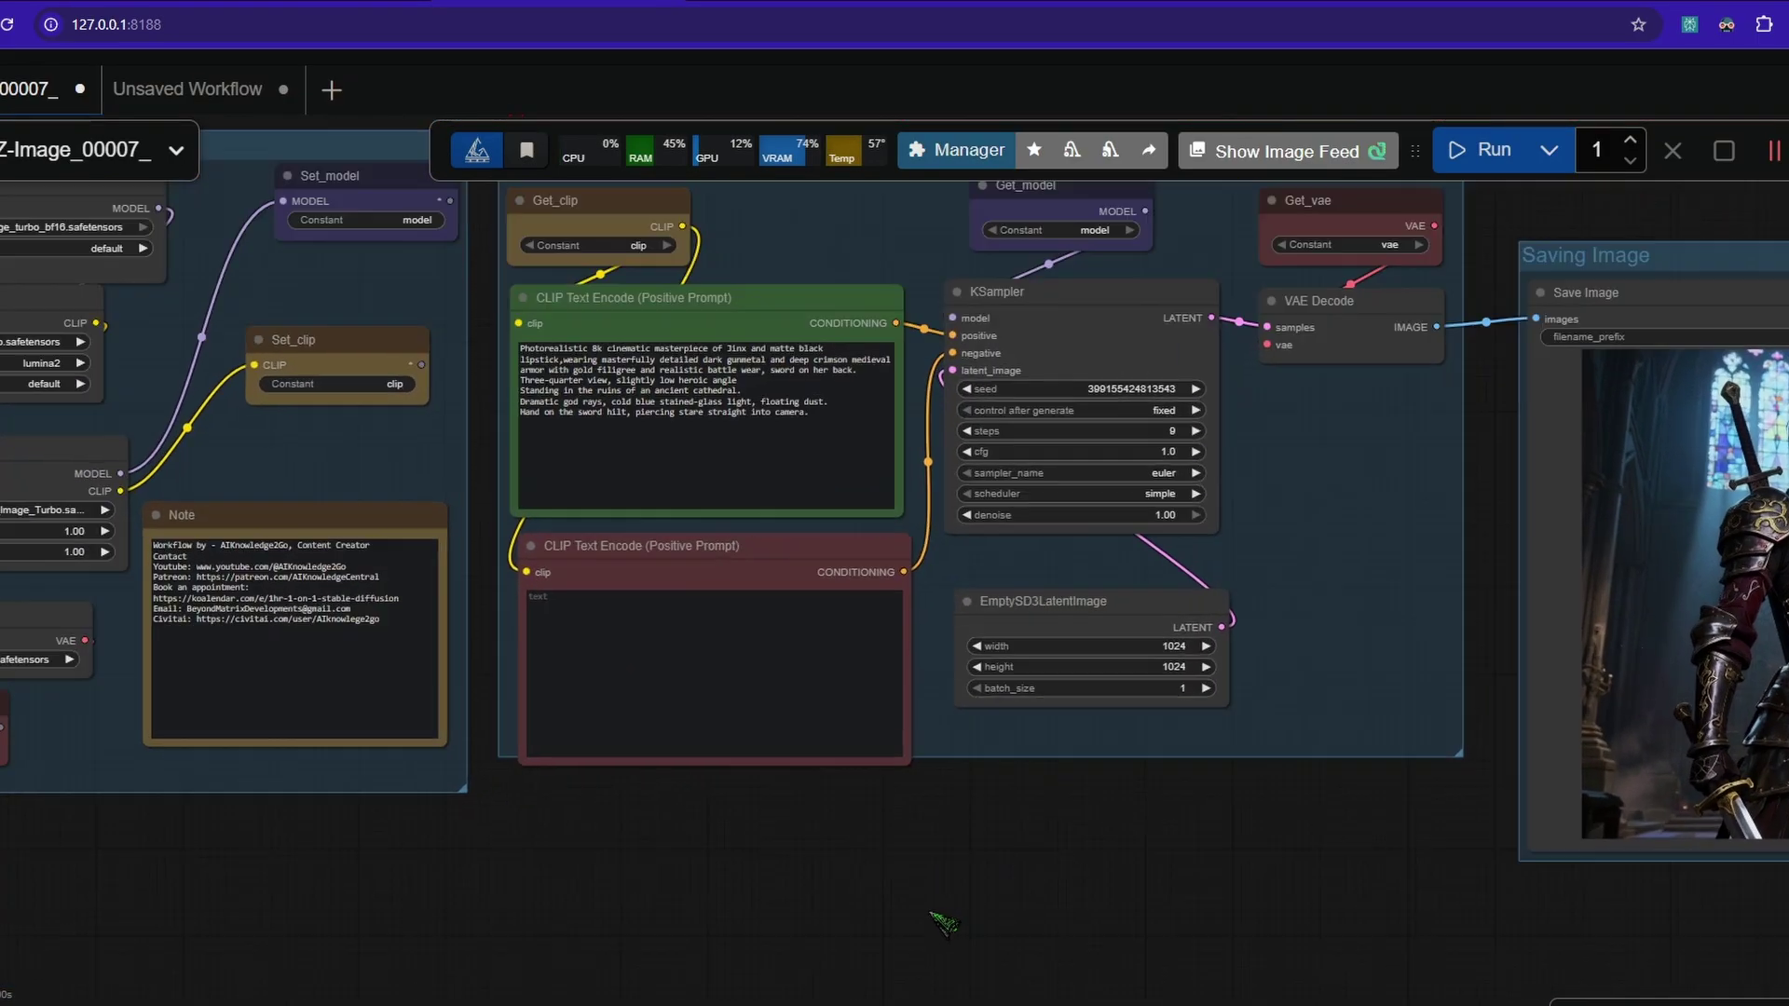
double_click(1144, 876)
text(u)
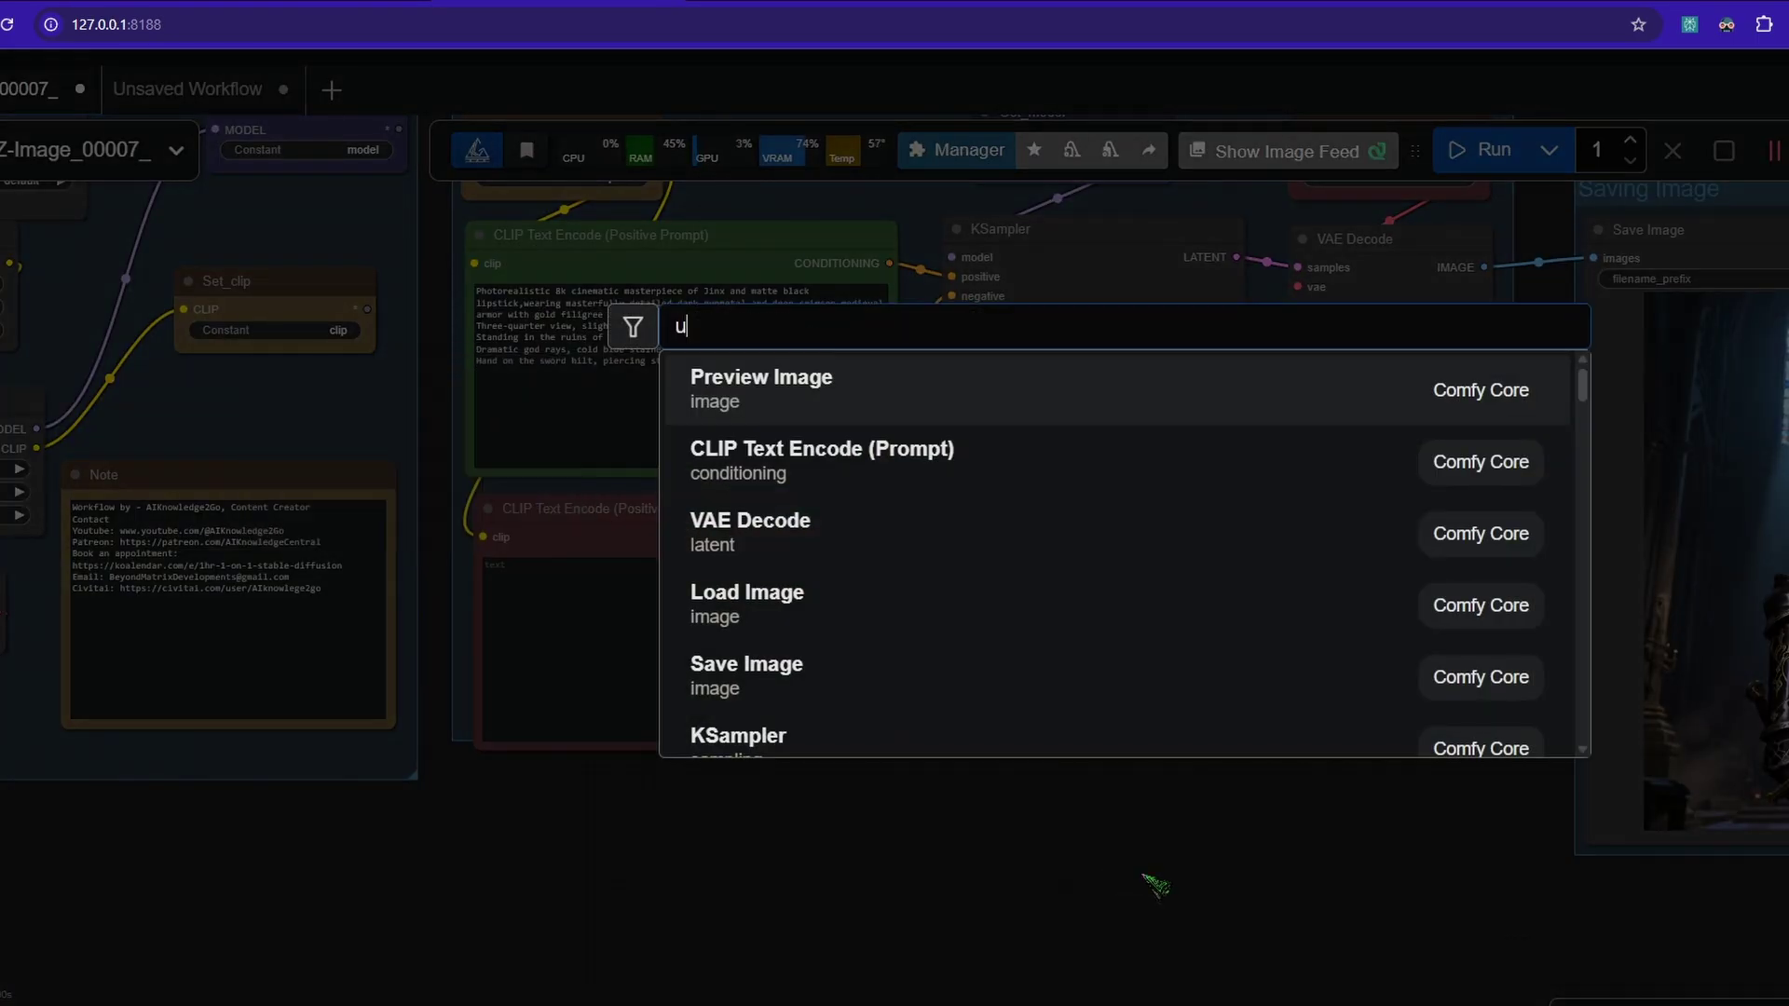
text(ltim)
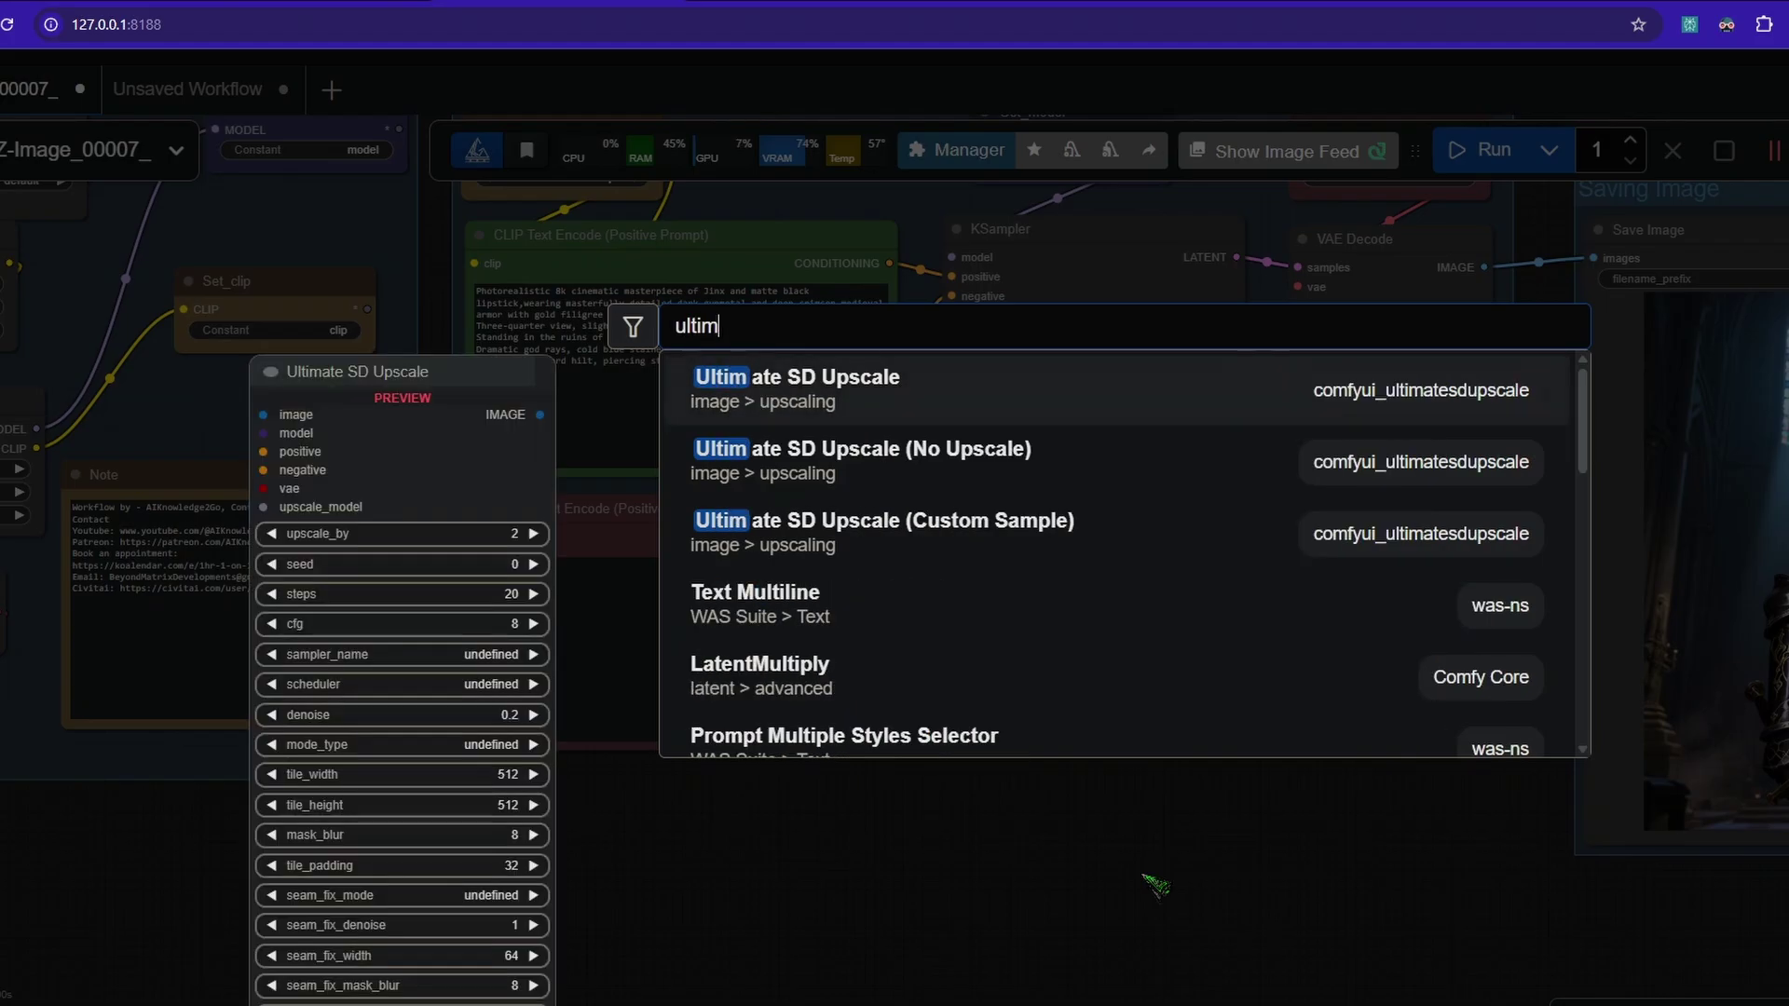
key(Return)
scroll(1156, 885, up, 2)
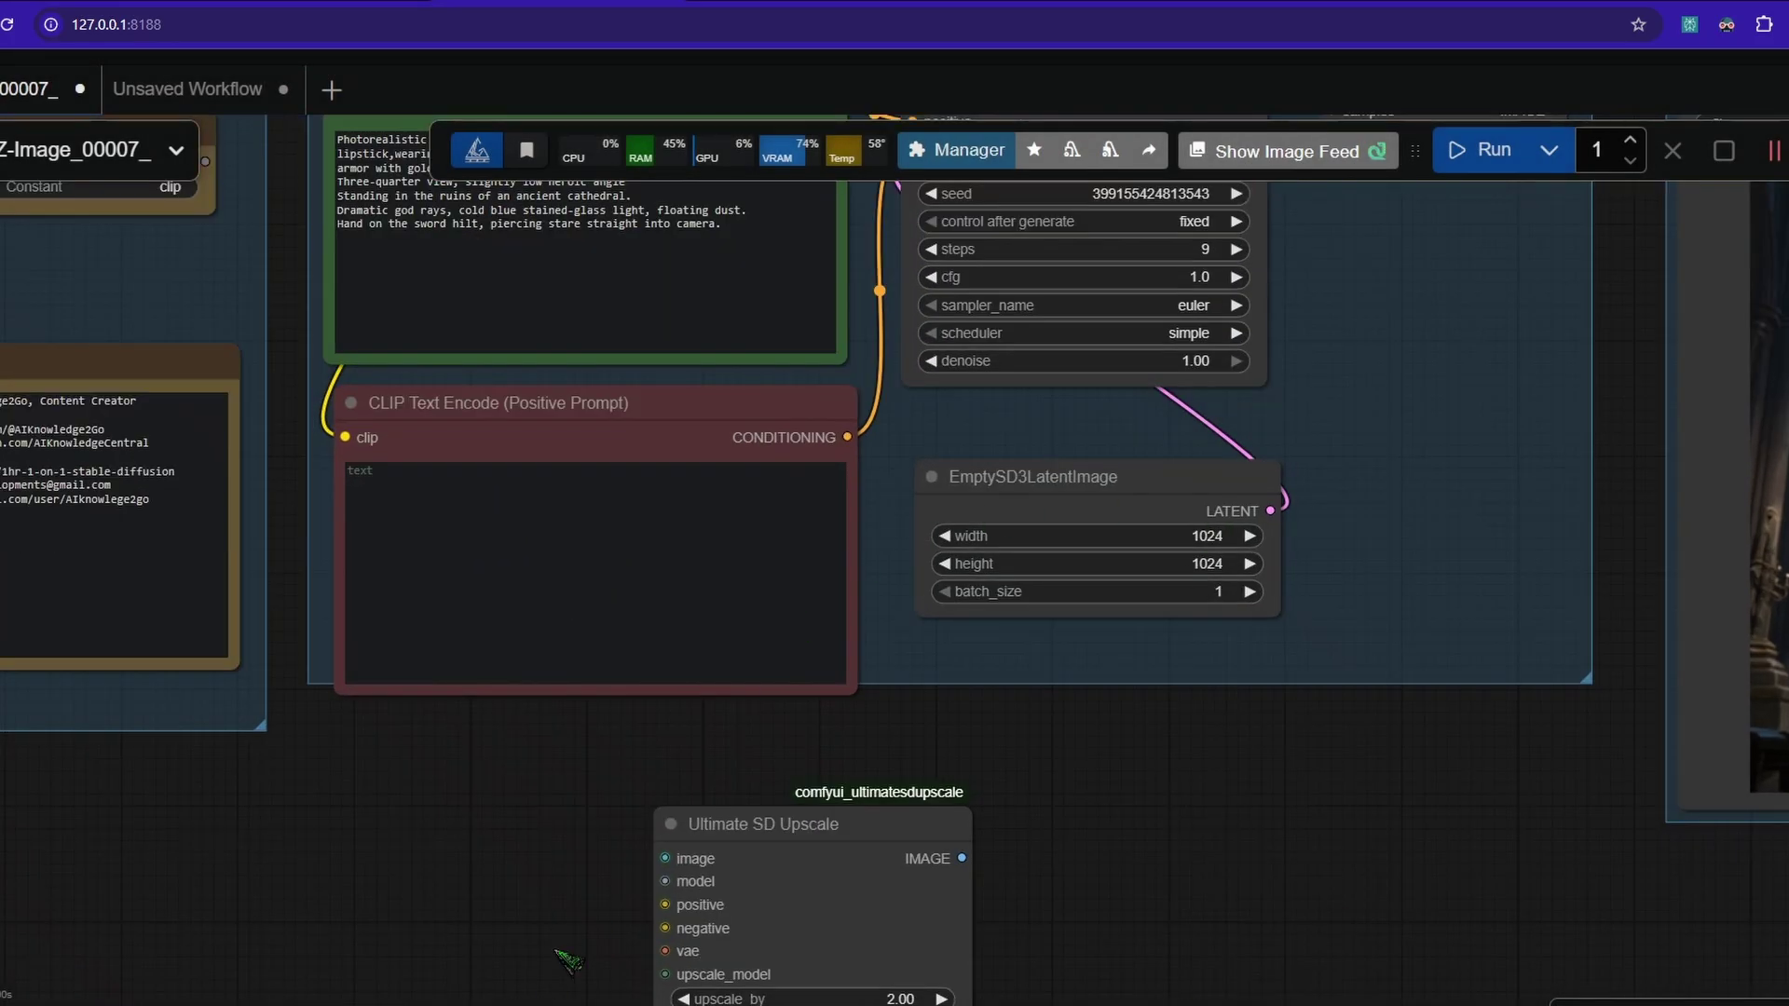
drag(704, 874, 940, 699)
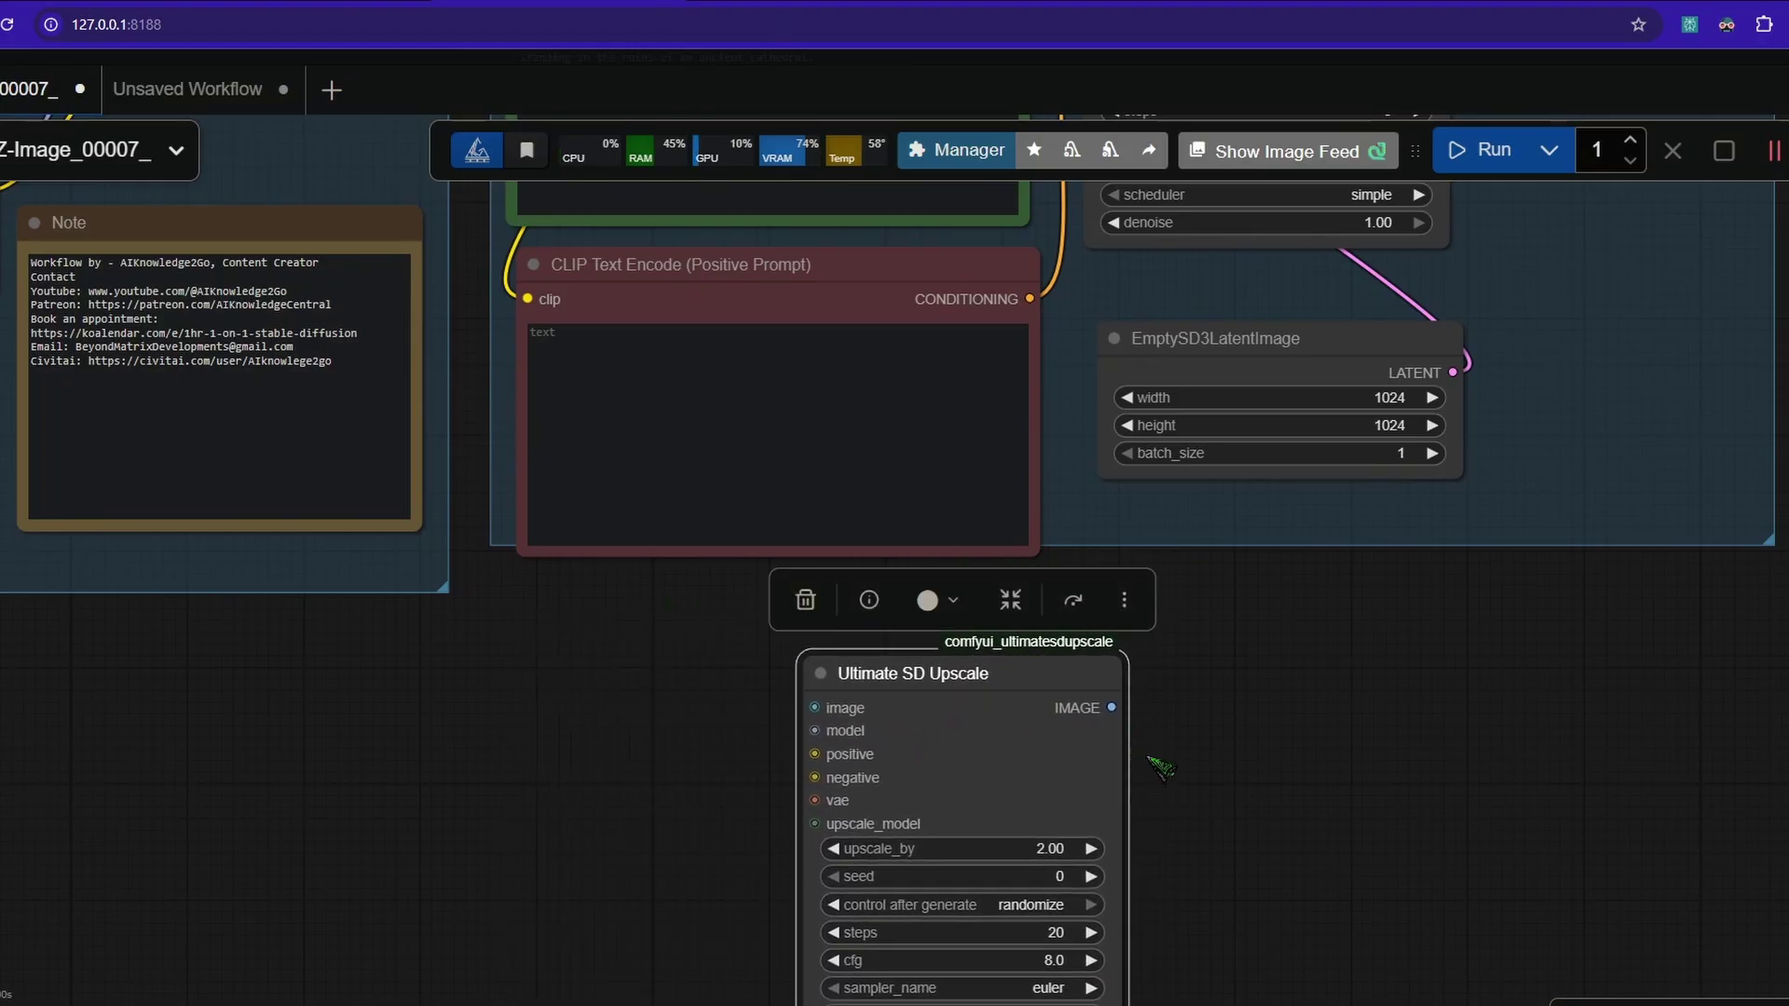
Check the Set_model node in the loader group, and move the Ultimate SD Upscale node to the right to make room for its input nodes.
scroll(1156, 764, down, 5)
click(720, 880)
drag(723, 818, 733, 892)
scroll(704, 313, up, 8)
click(750, 308)
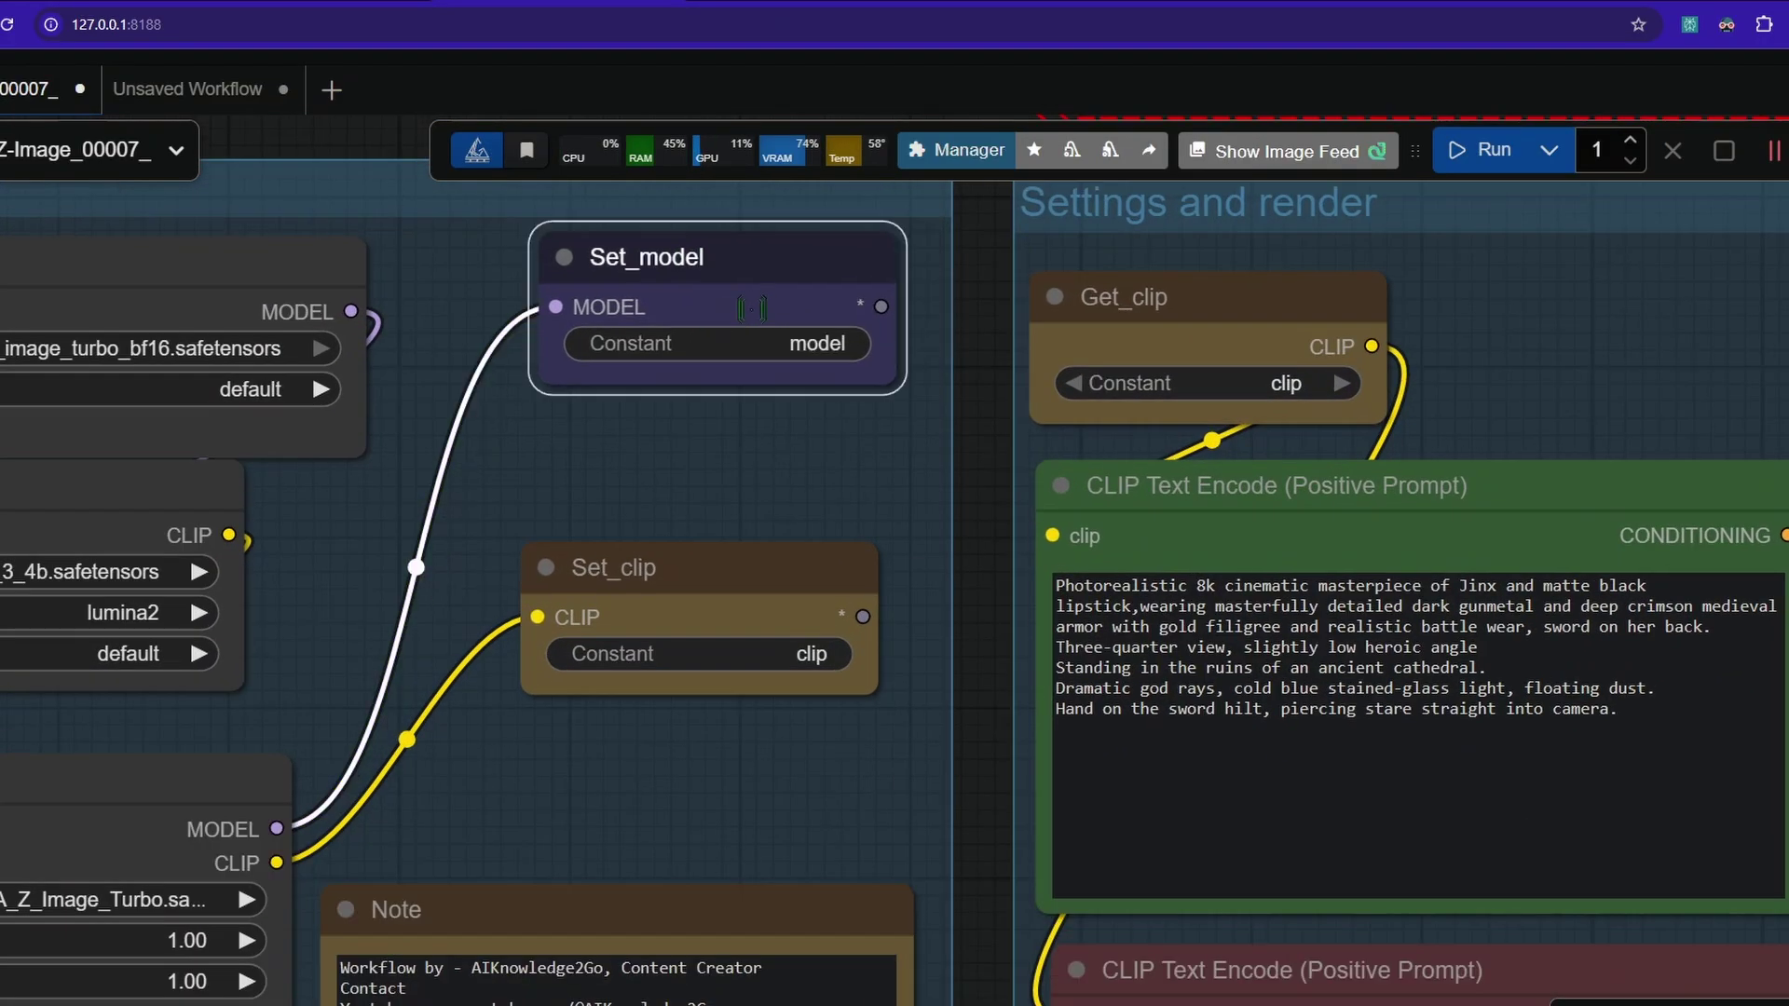
drag(876, 873, 345, 205)
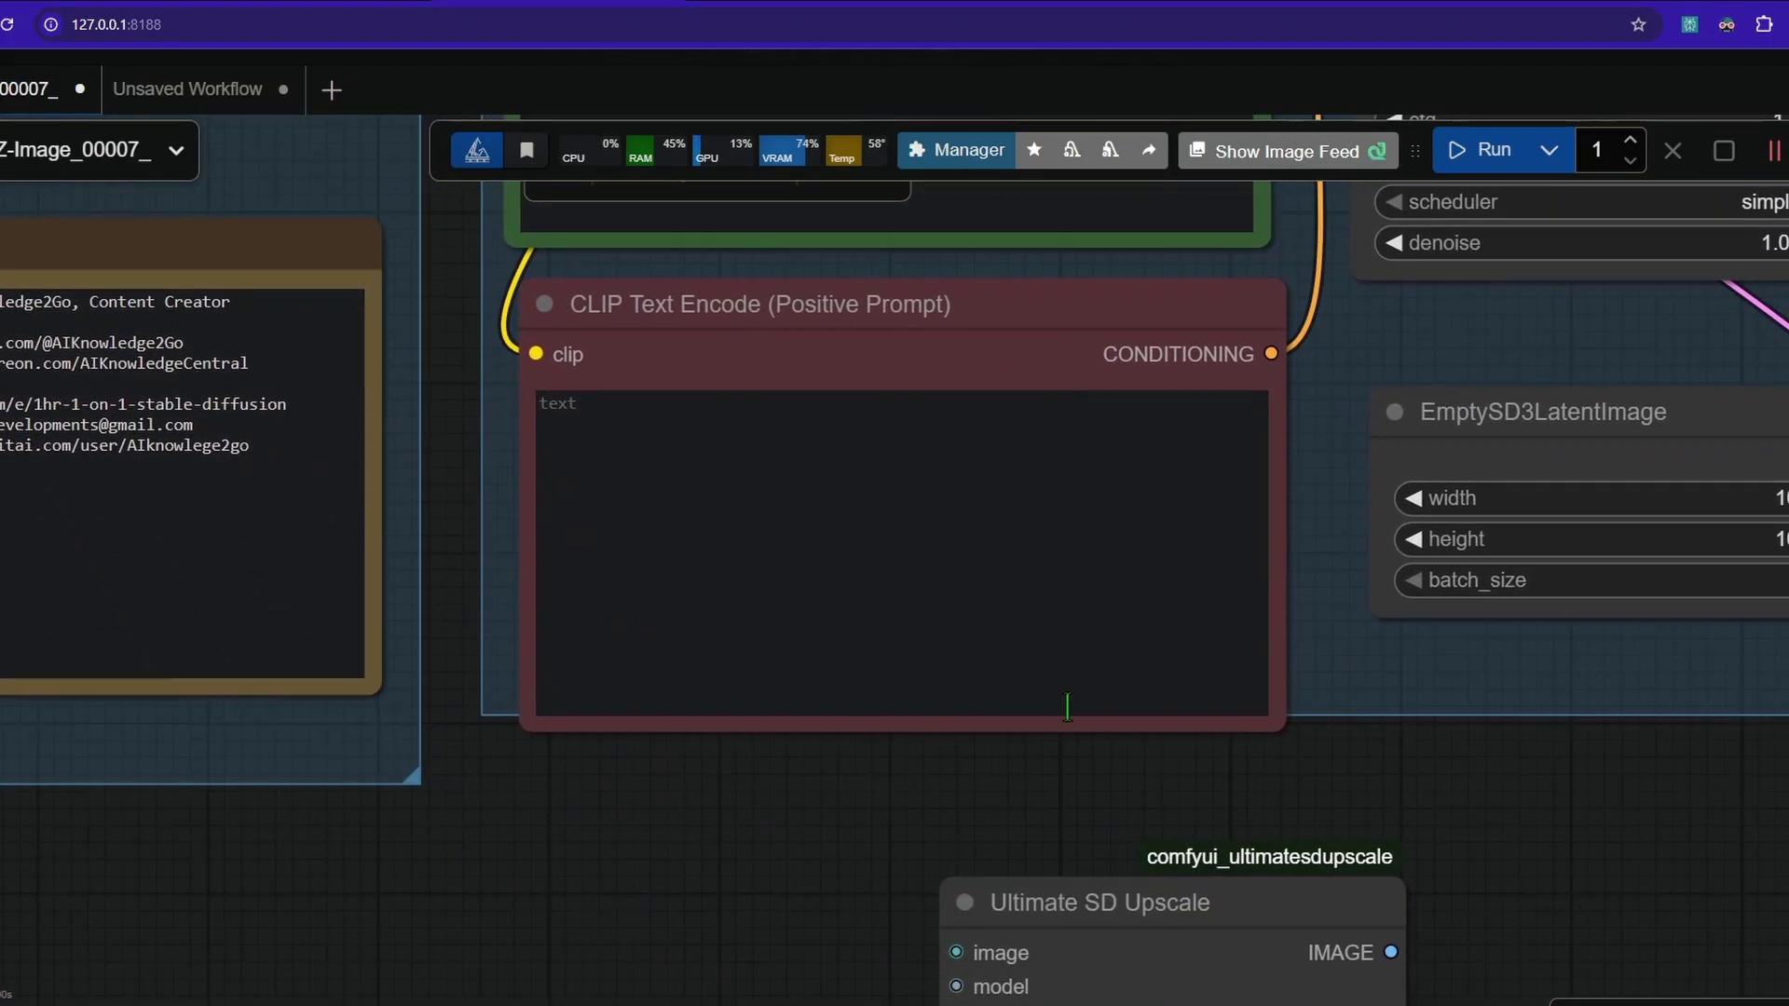
drag(756, 710, 539, 622)
drag(958, 888, 1452, 859)
Add a KJNodes GetNode beside the Ultimate SD Upscale node's inputs, and place a duplicate of it underneath.
double_click(997, 885)
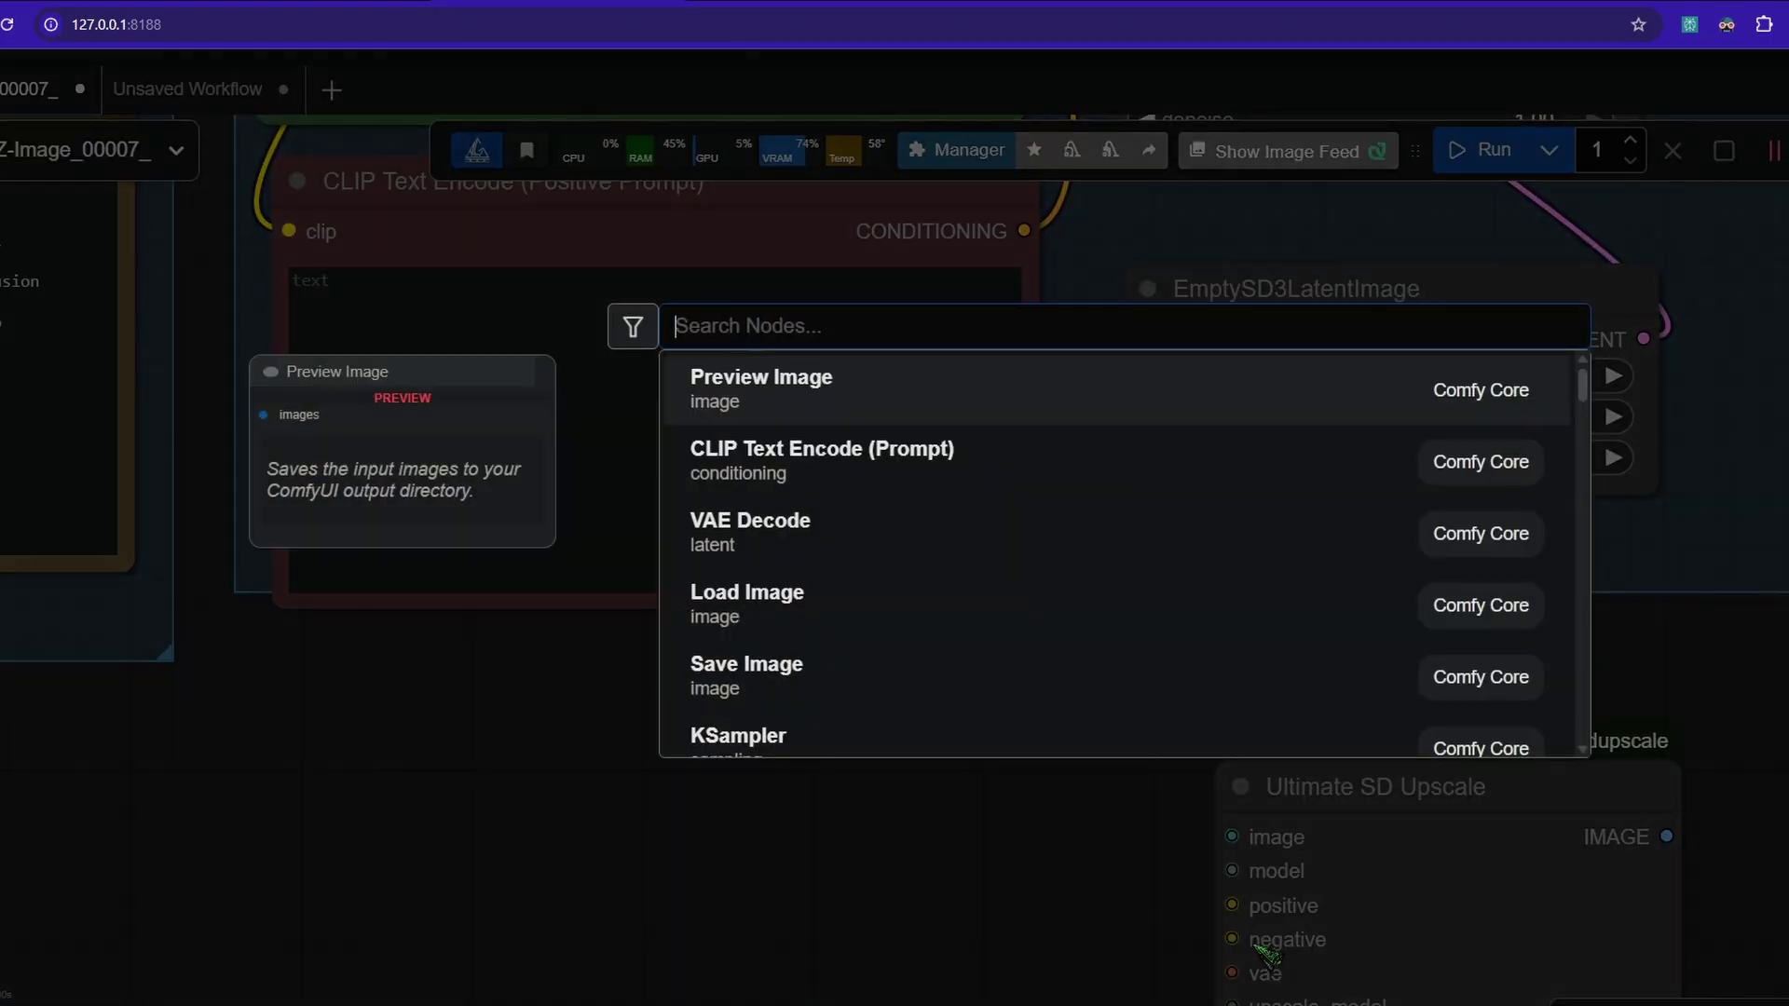
text(getnode)
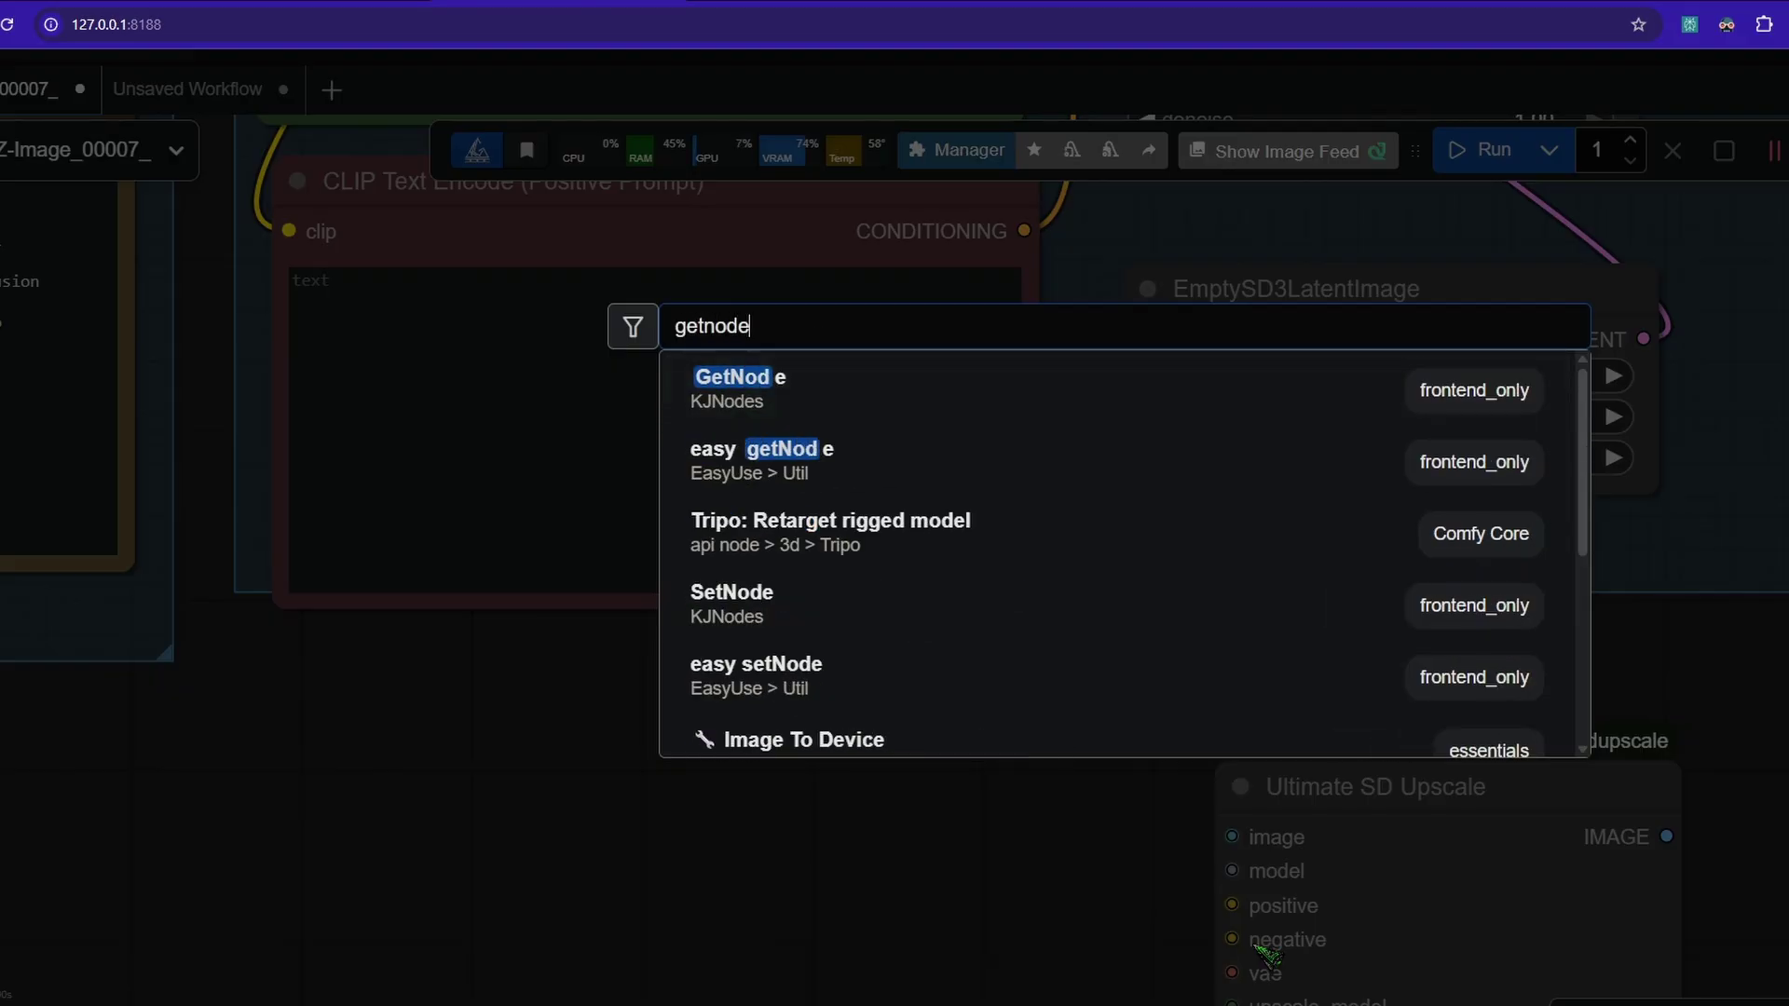
key(Return)
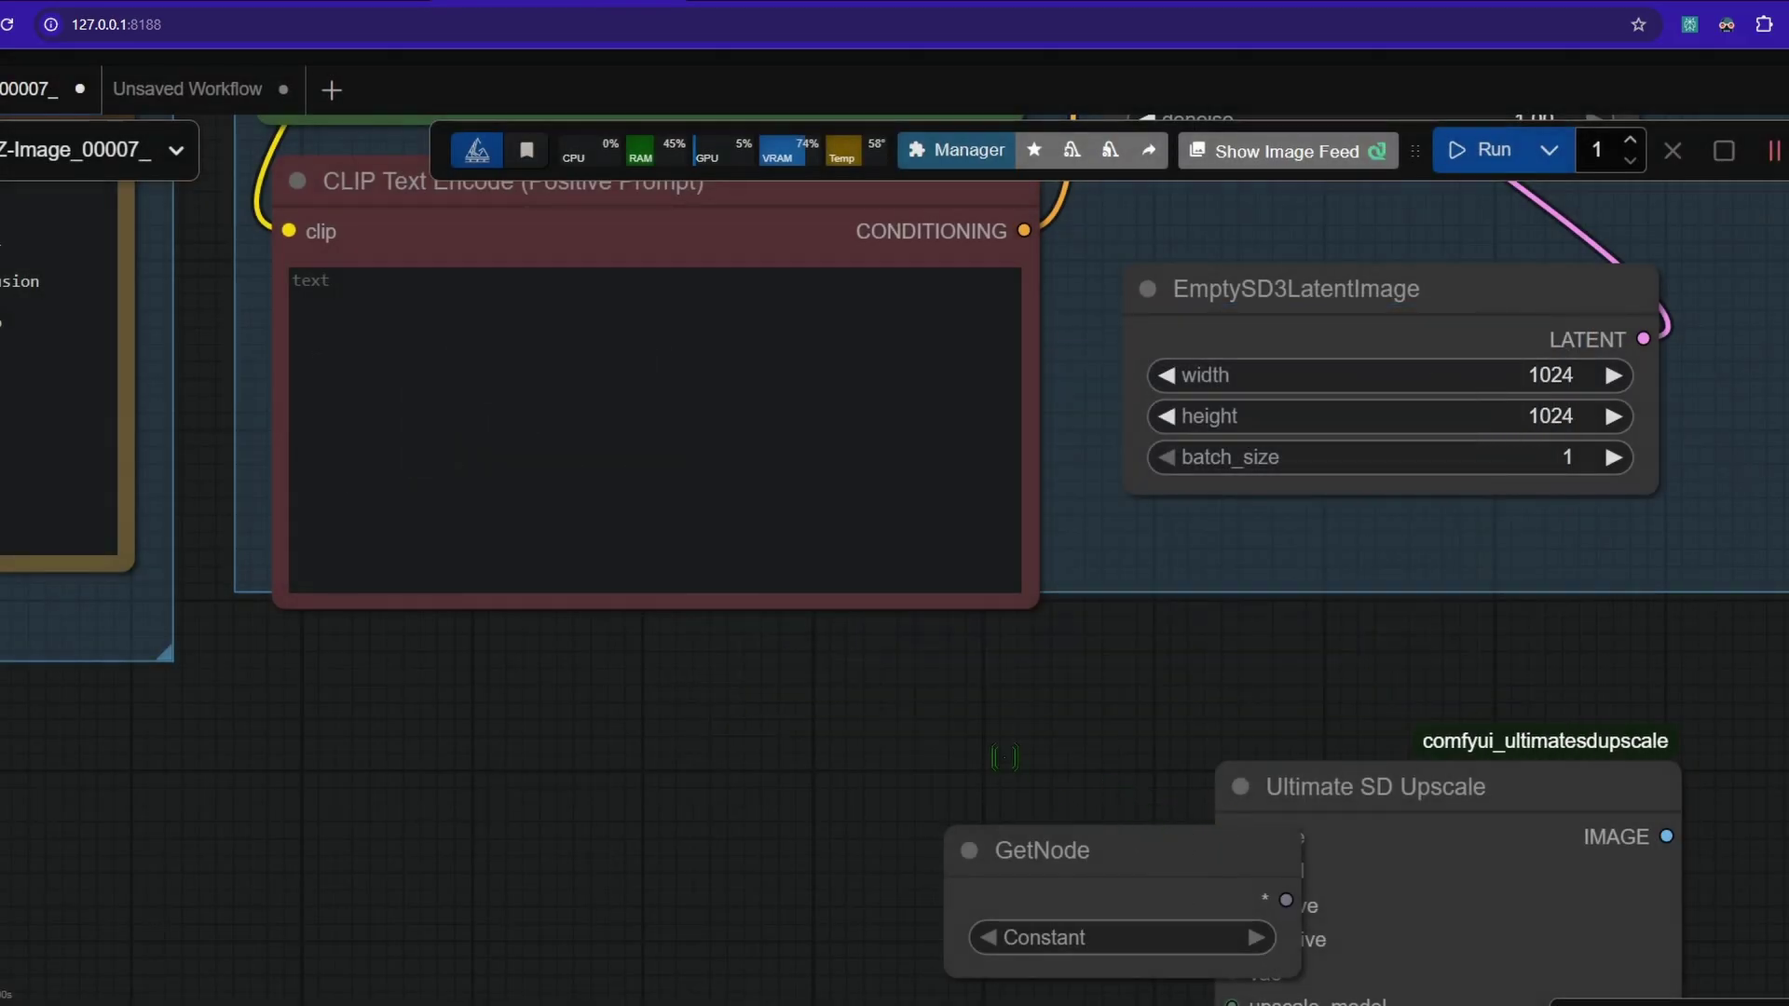
drag(1158, 857, 962, 751)
key(ctrl+c)
key(ctrl+v)
drag(1620, 613, 1480, 298)
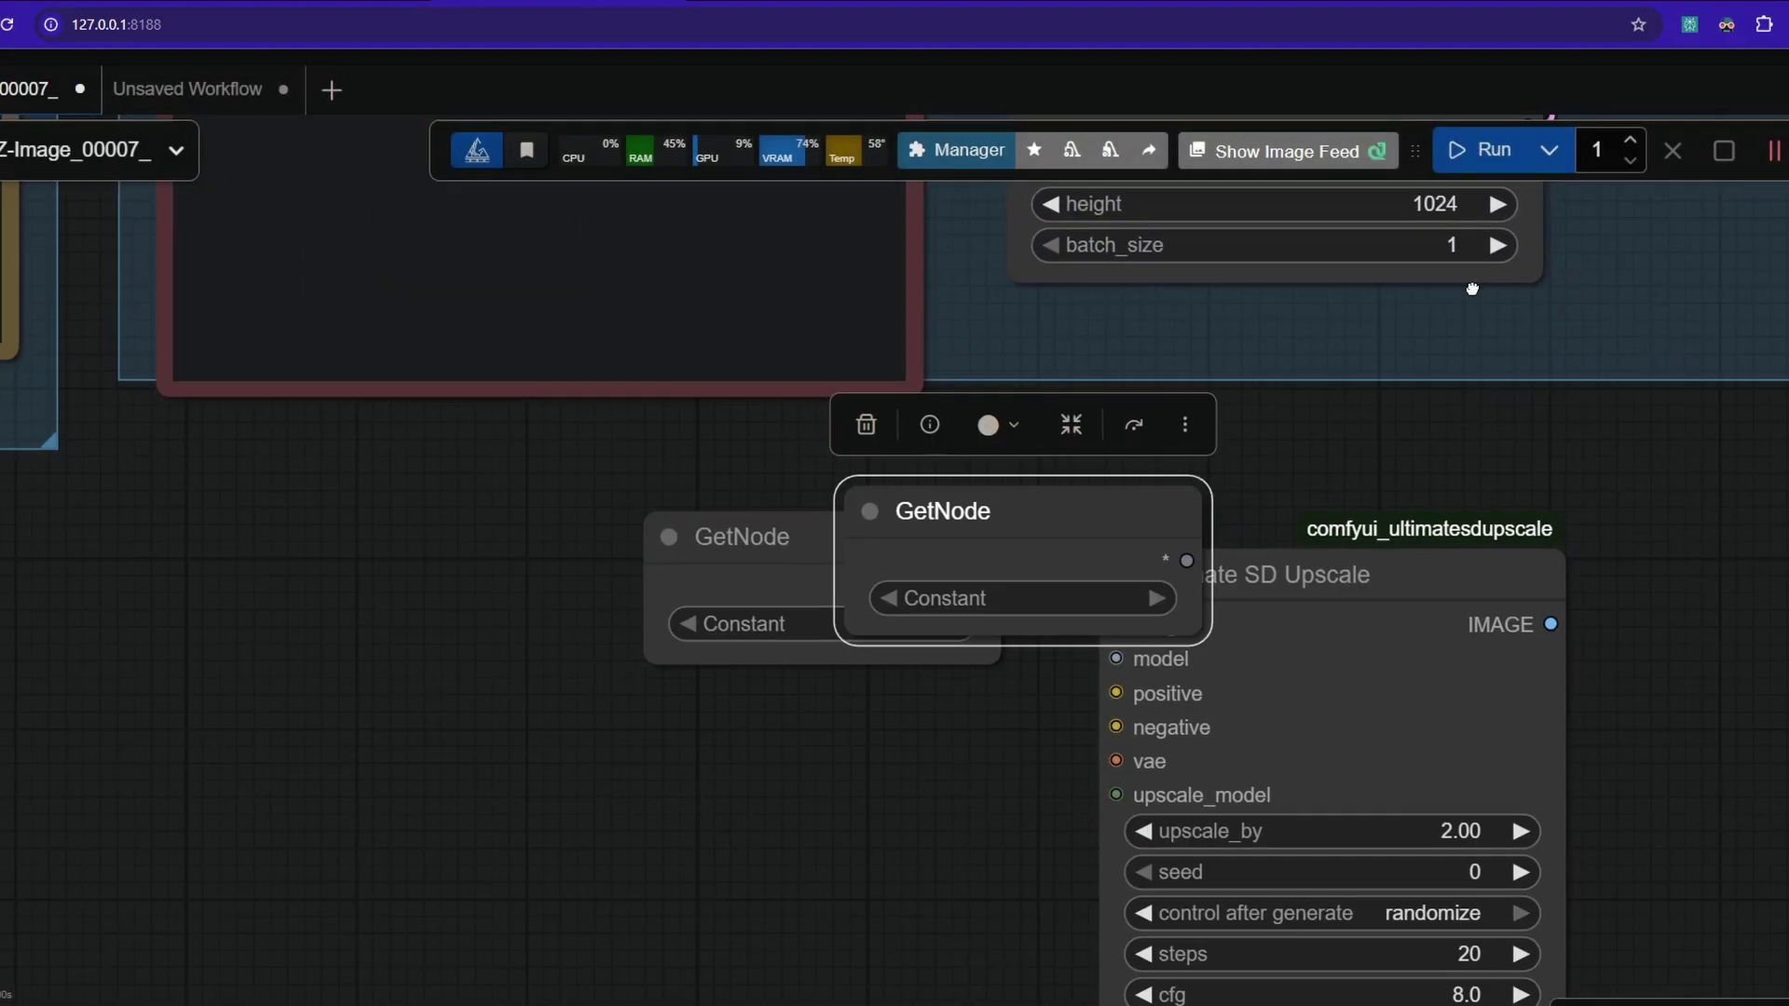
drag(1082, 409, 856, 674)
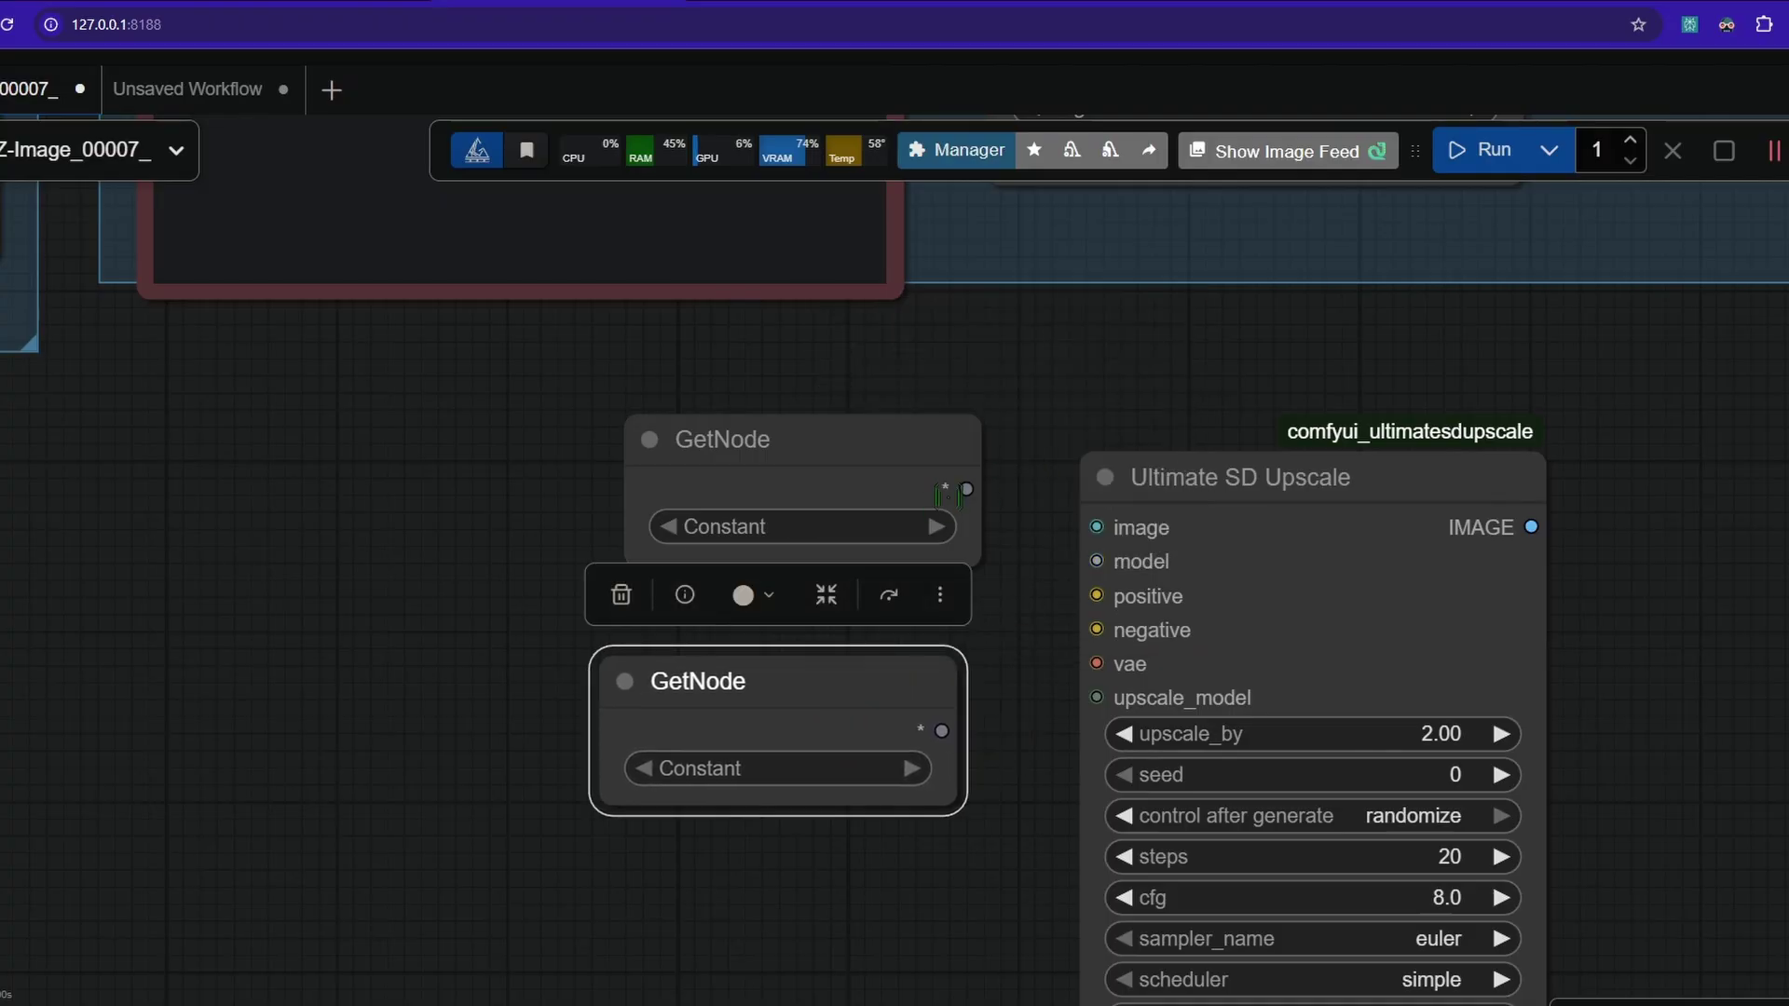
Connect the upper GetNode to the model input of Ultimate SD Upscale and set its constant to model.
drag(967, 489, 1097, 562)
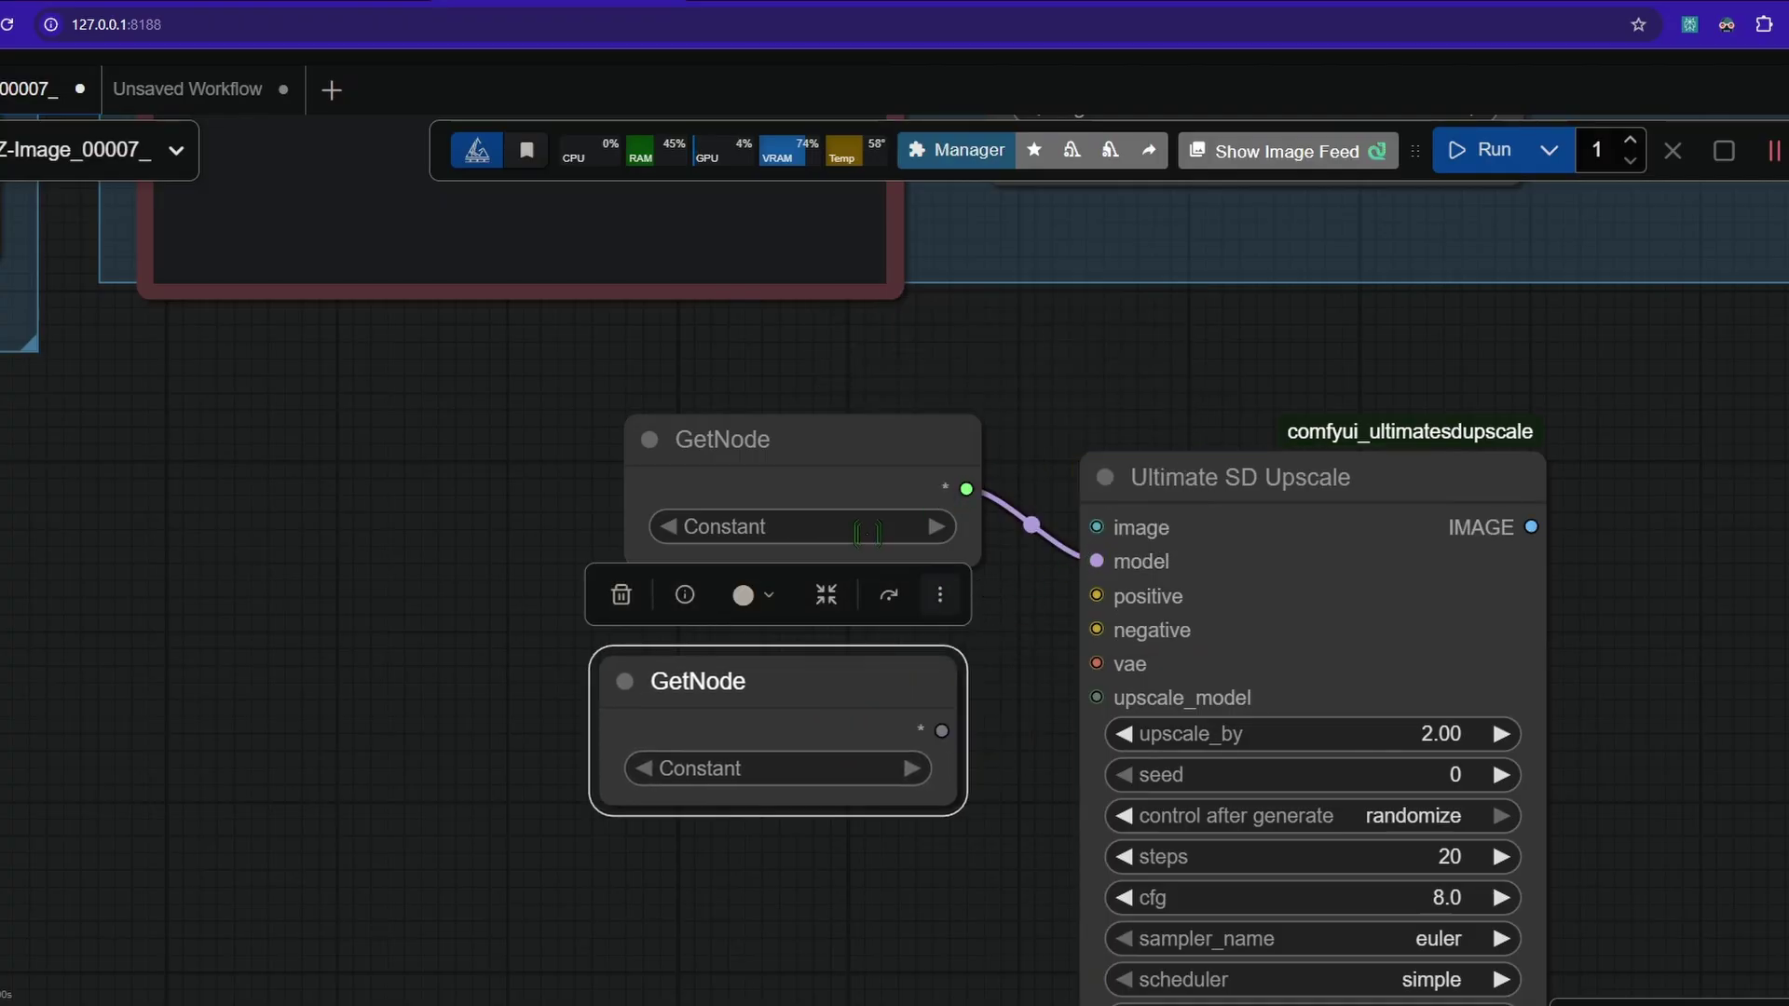
click(866, 528)
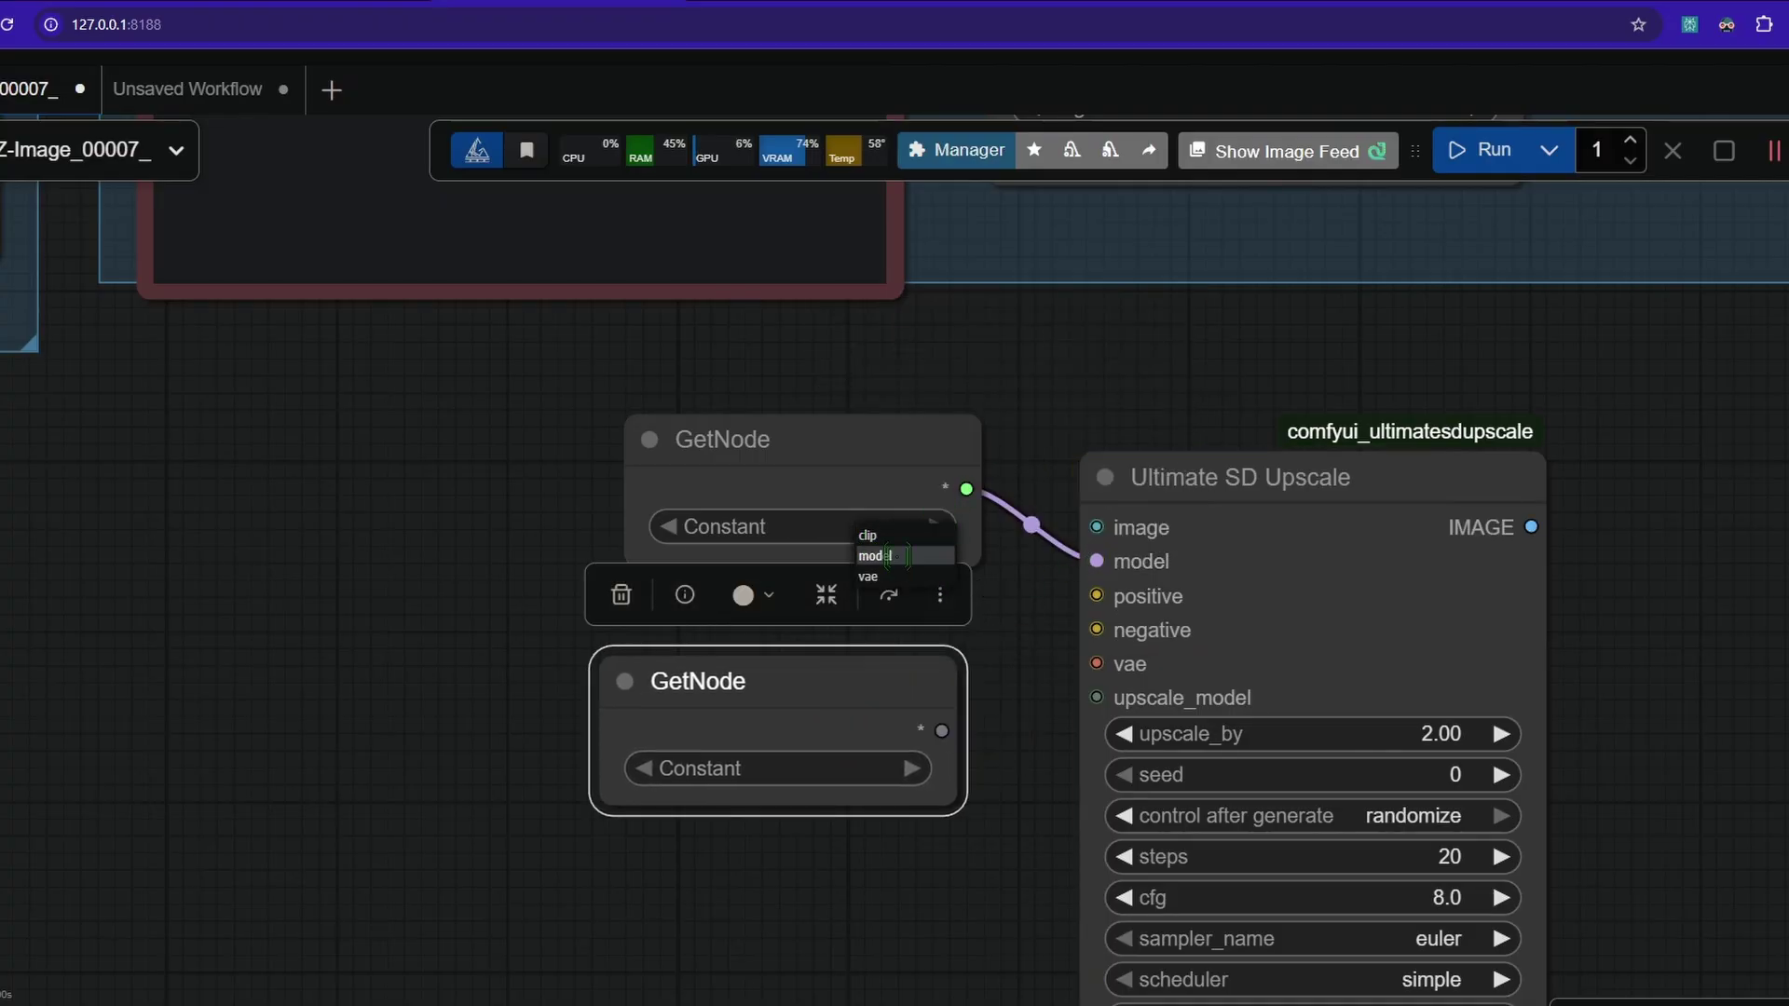
click(871, 556)
Align the second GetNode beneath Get_model, connect it to the upscaler's vae input and set its constant to vae.
drag(836, 706, 871, 693)
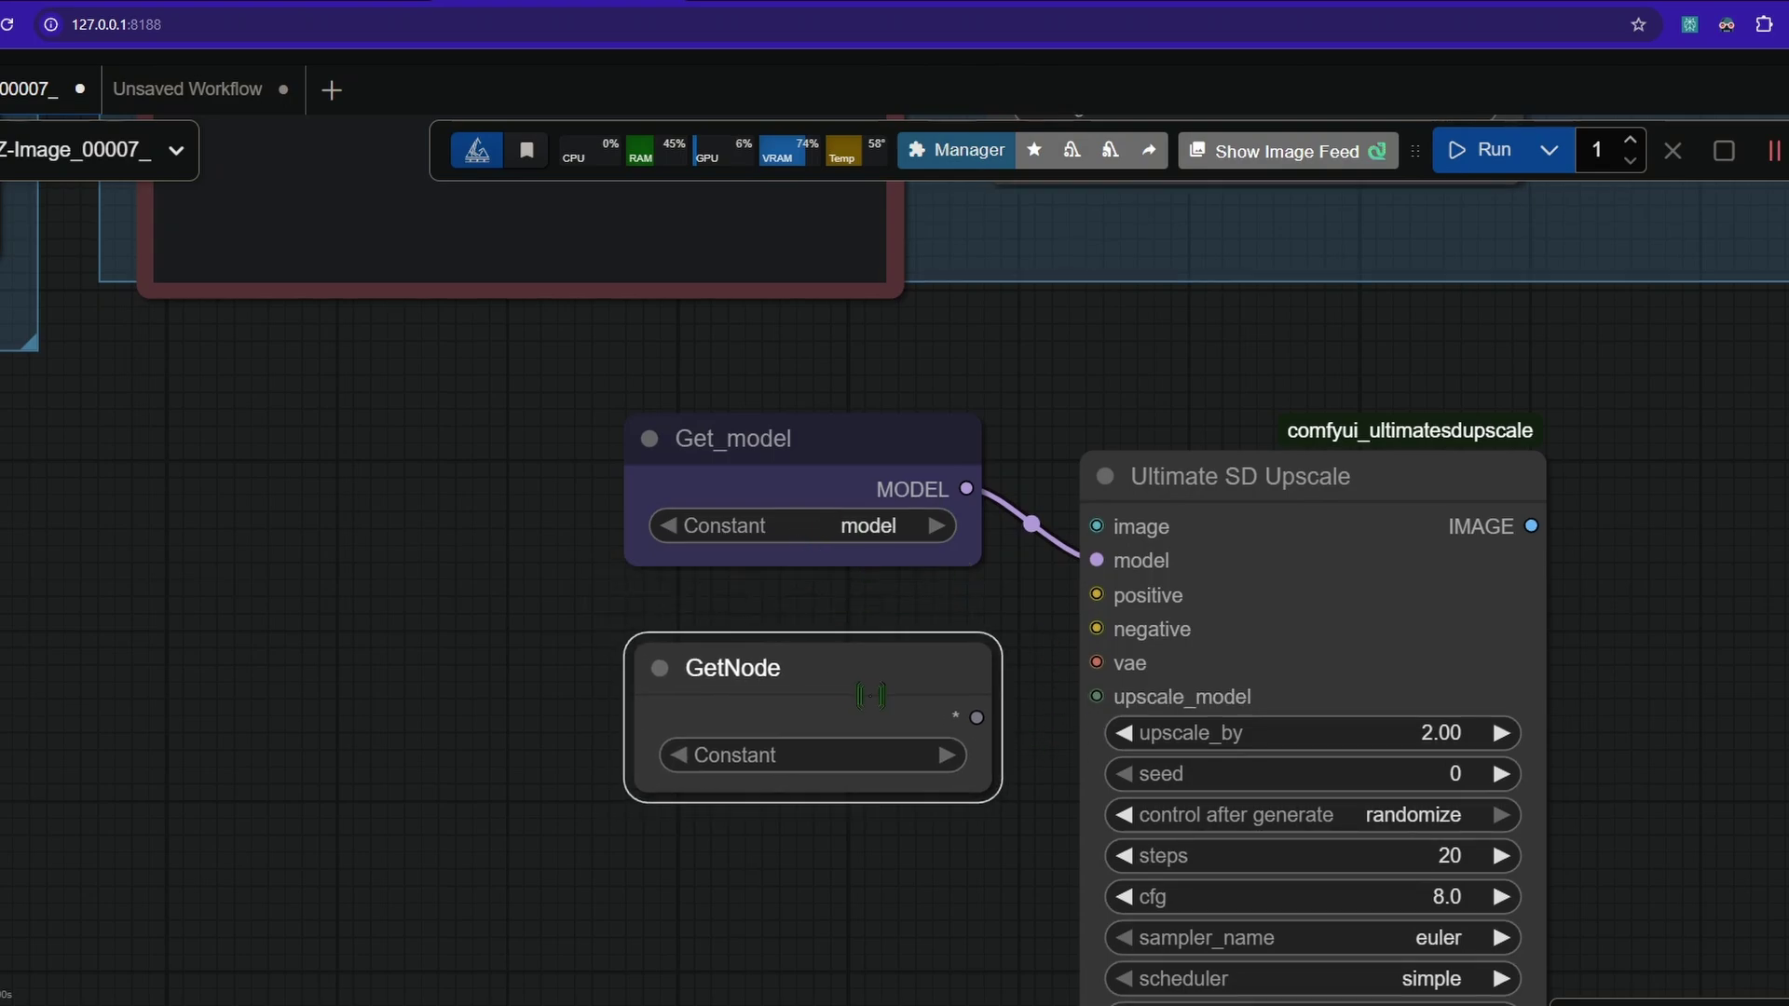
drag(975, 717, 1100, 664)
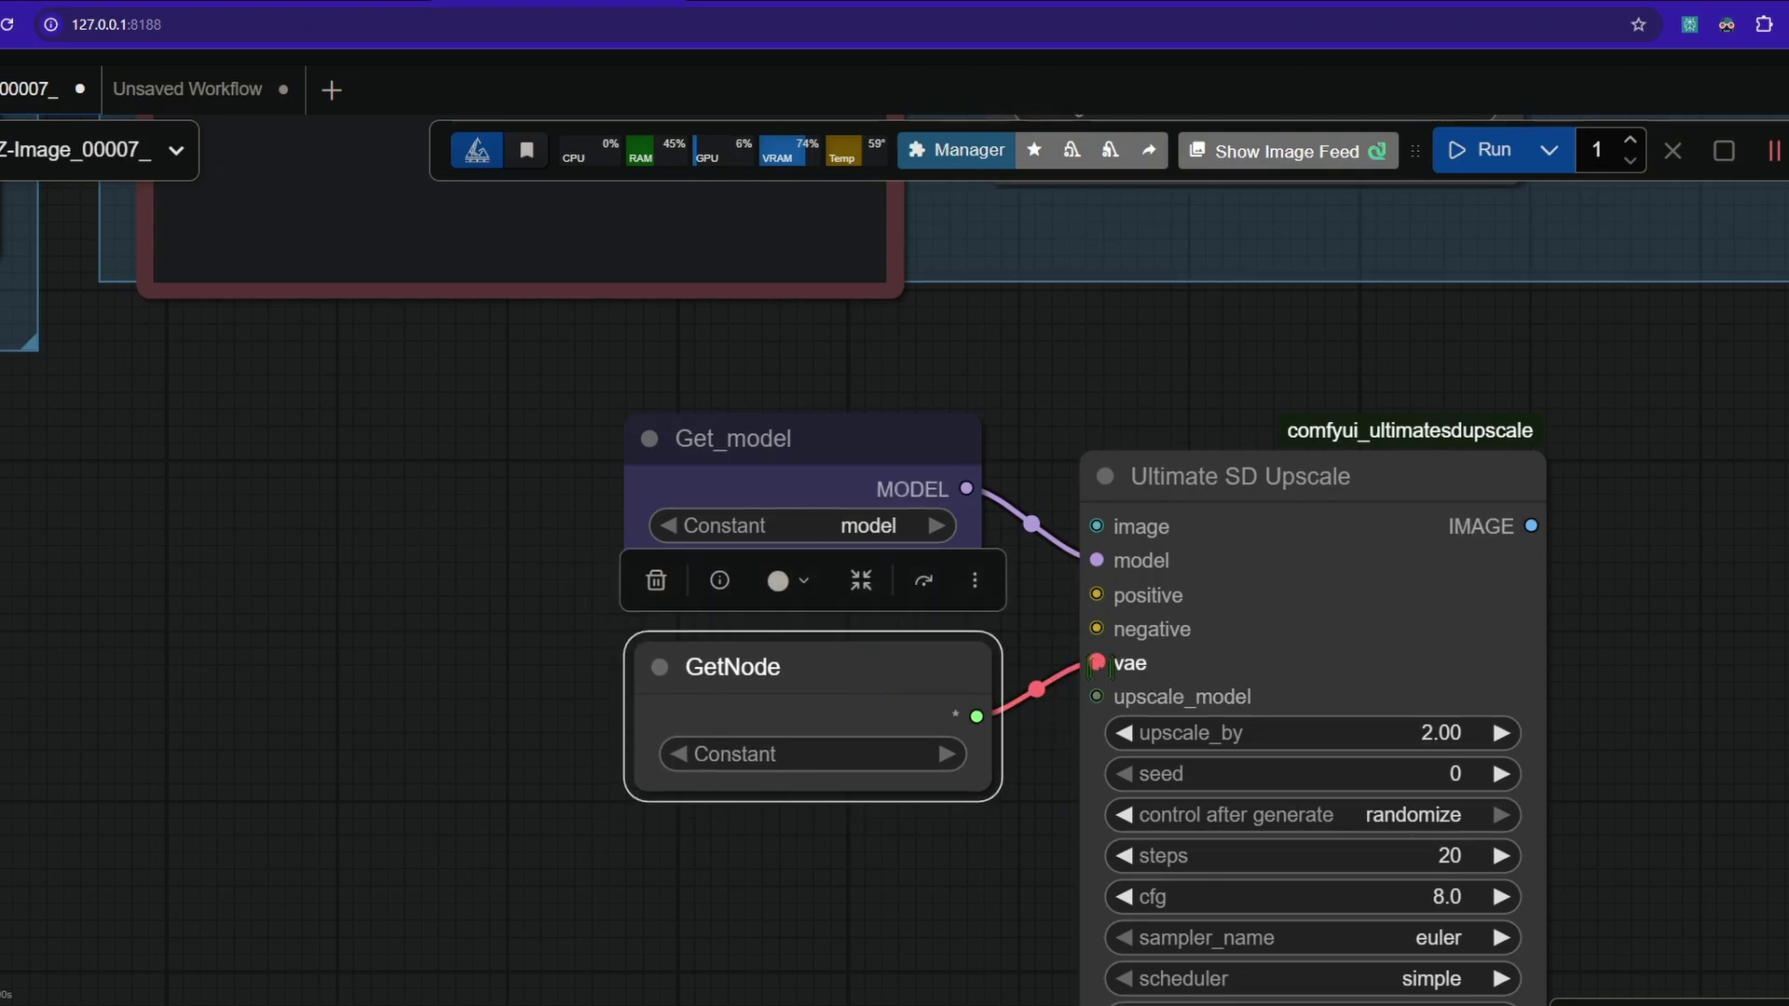
click(863, 755)
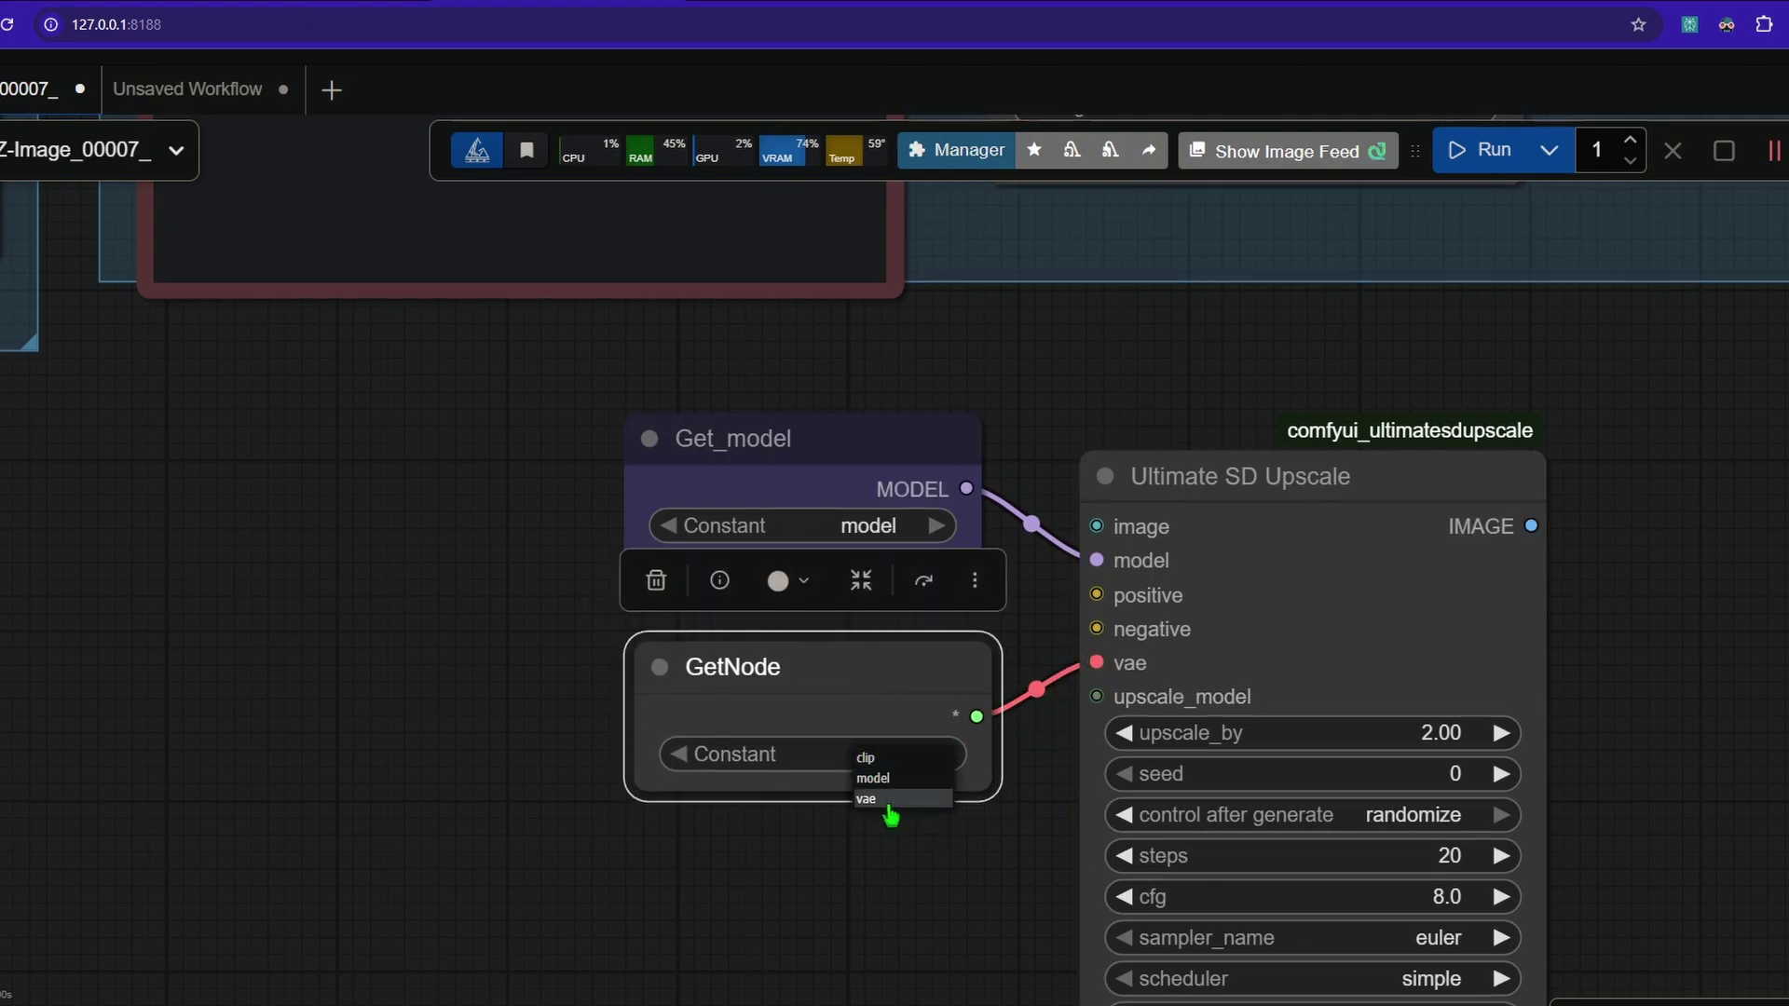
click(894, 803)
drag(865, 669, 845, 673)
Move Ultimate SD Upscale farther from its Get nodes and connect the VAE Decode image output to its image input.
drag(1198, 360, 1084, 595)
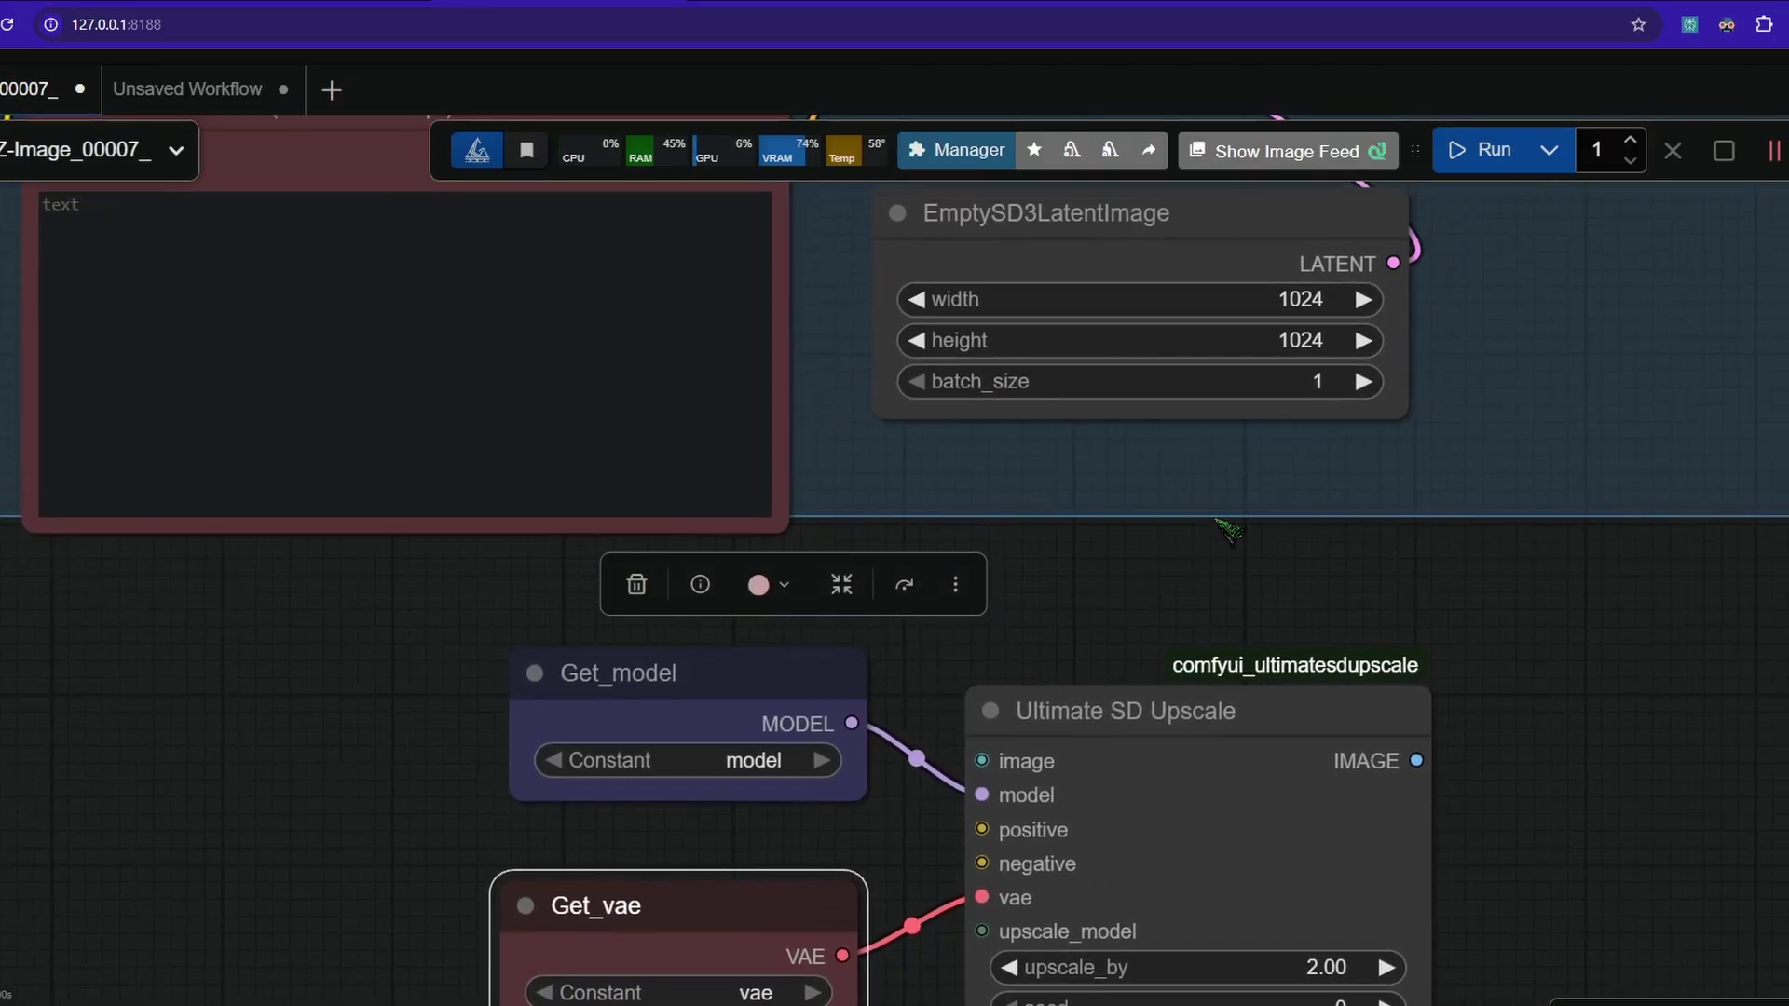
scroll(1252, 615, down, 5)
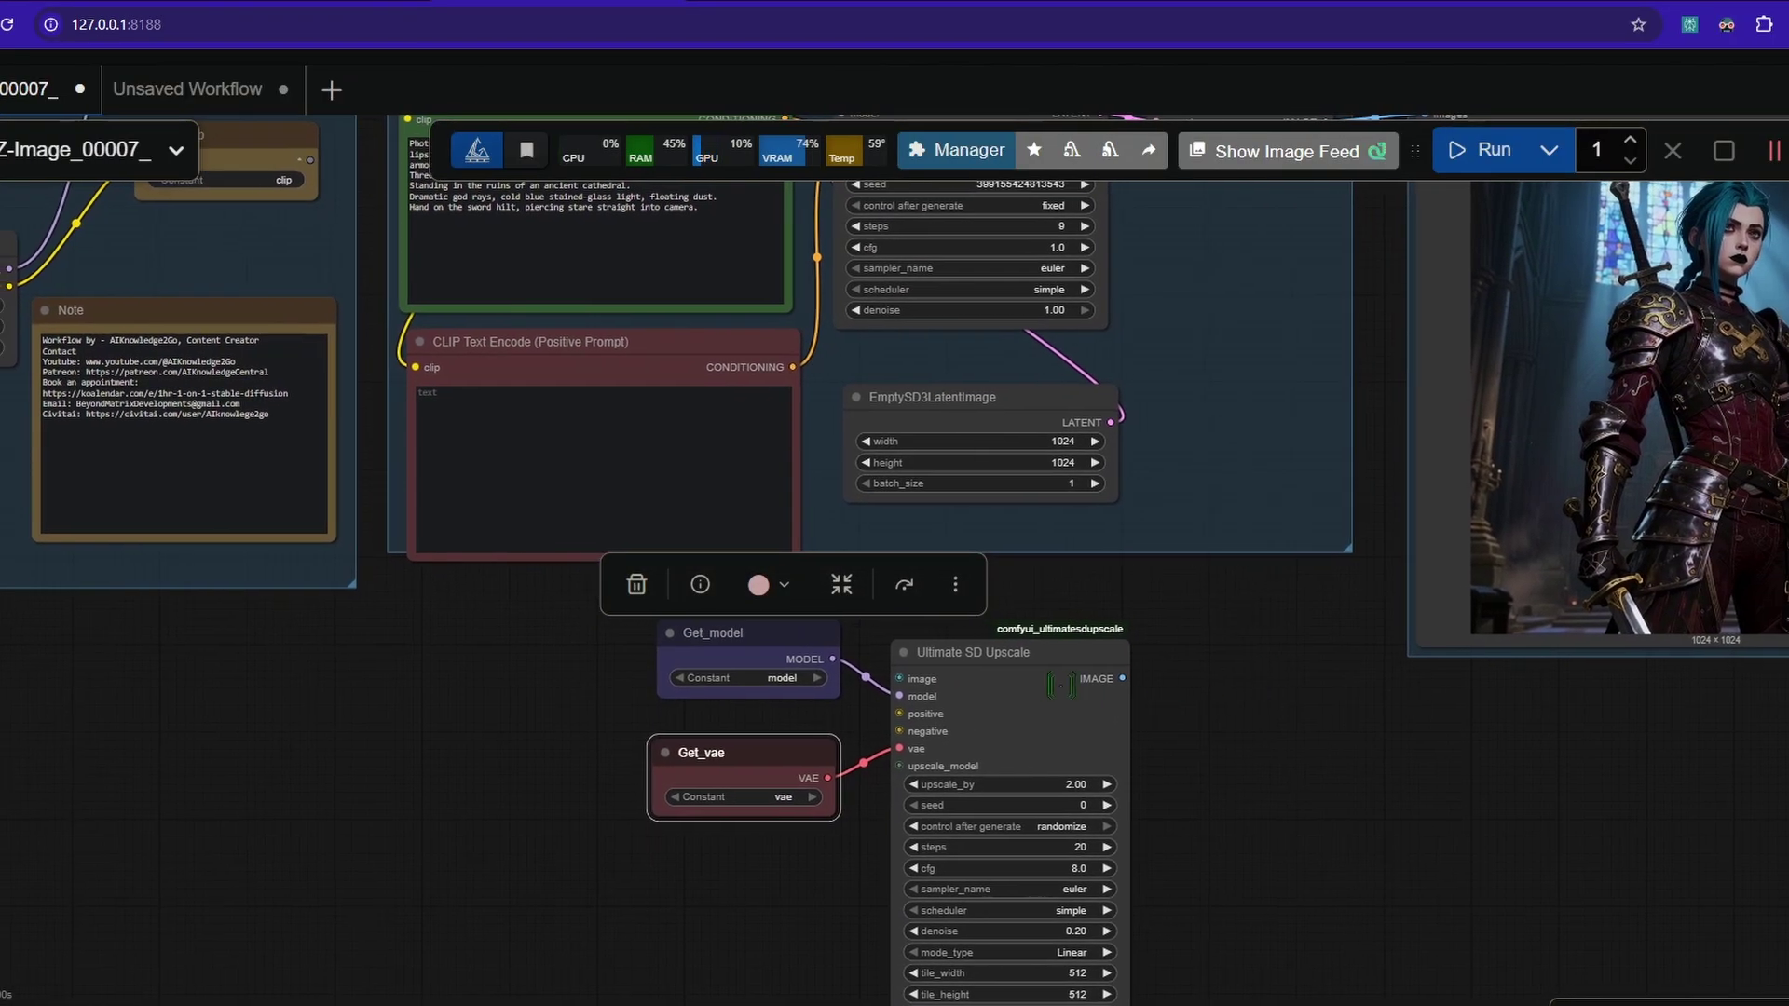
click(1169, 663)
drag(1170, 663, 1350, 663)
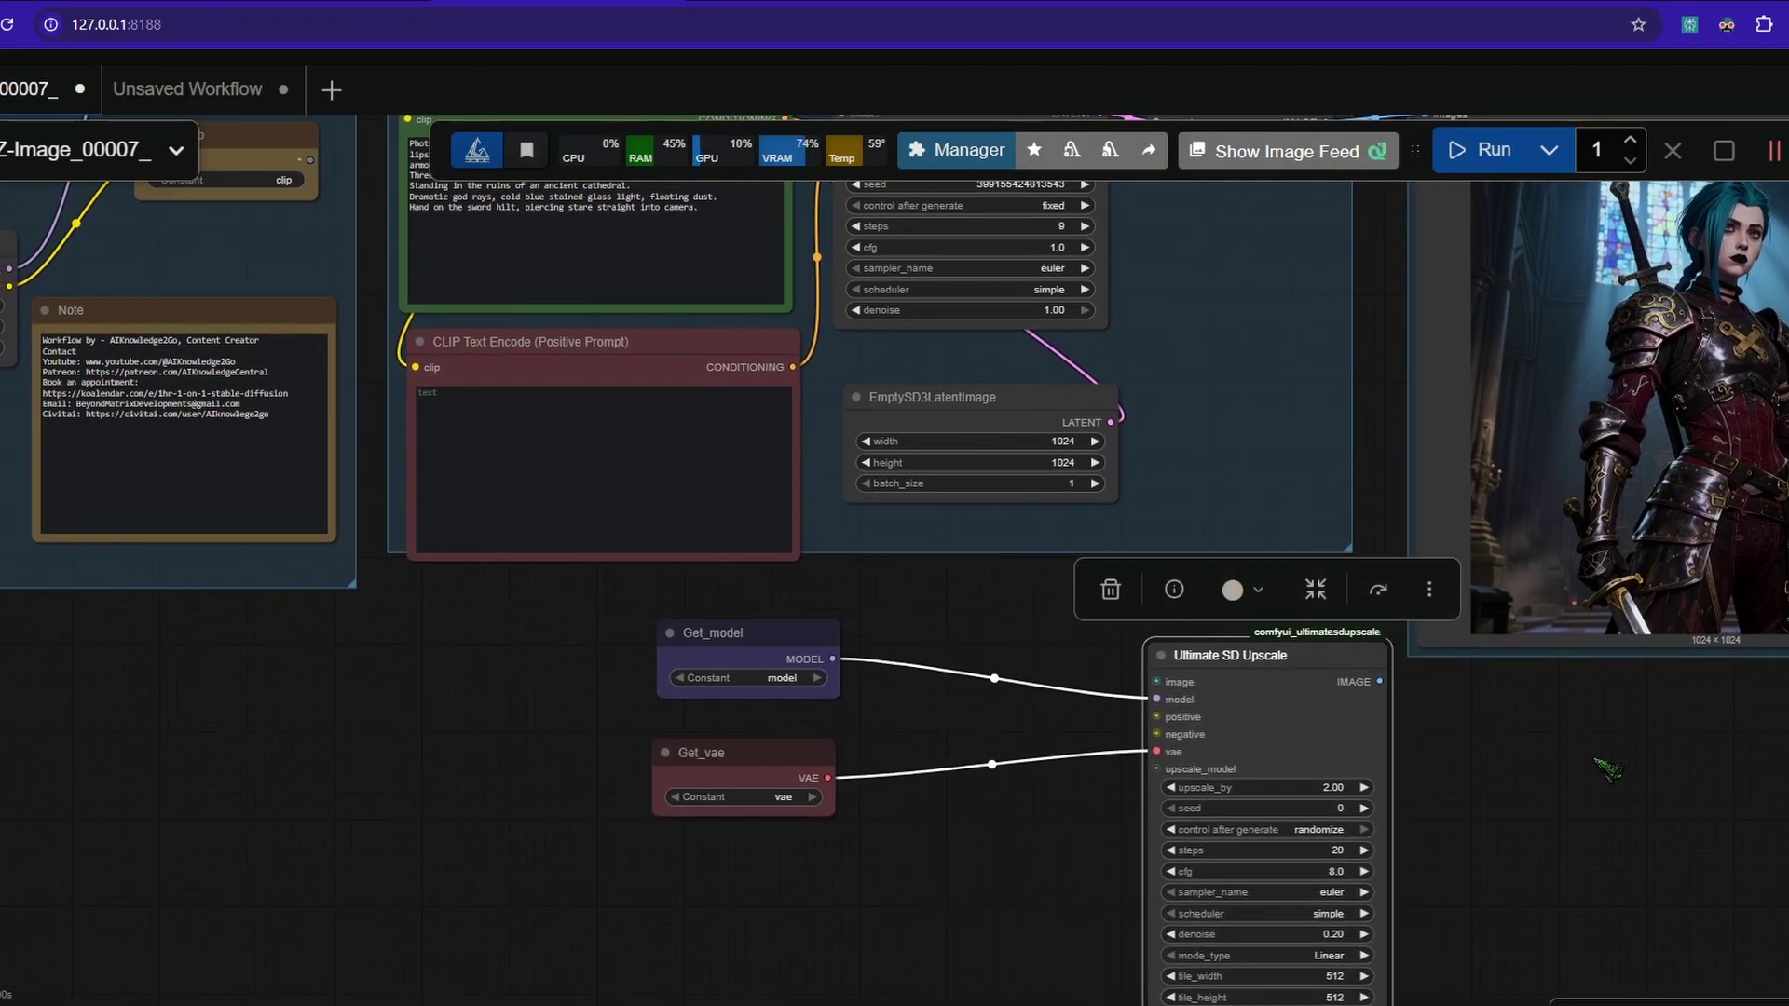
drag(1564, 783, 1308, 1005)
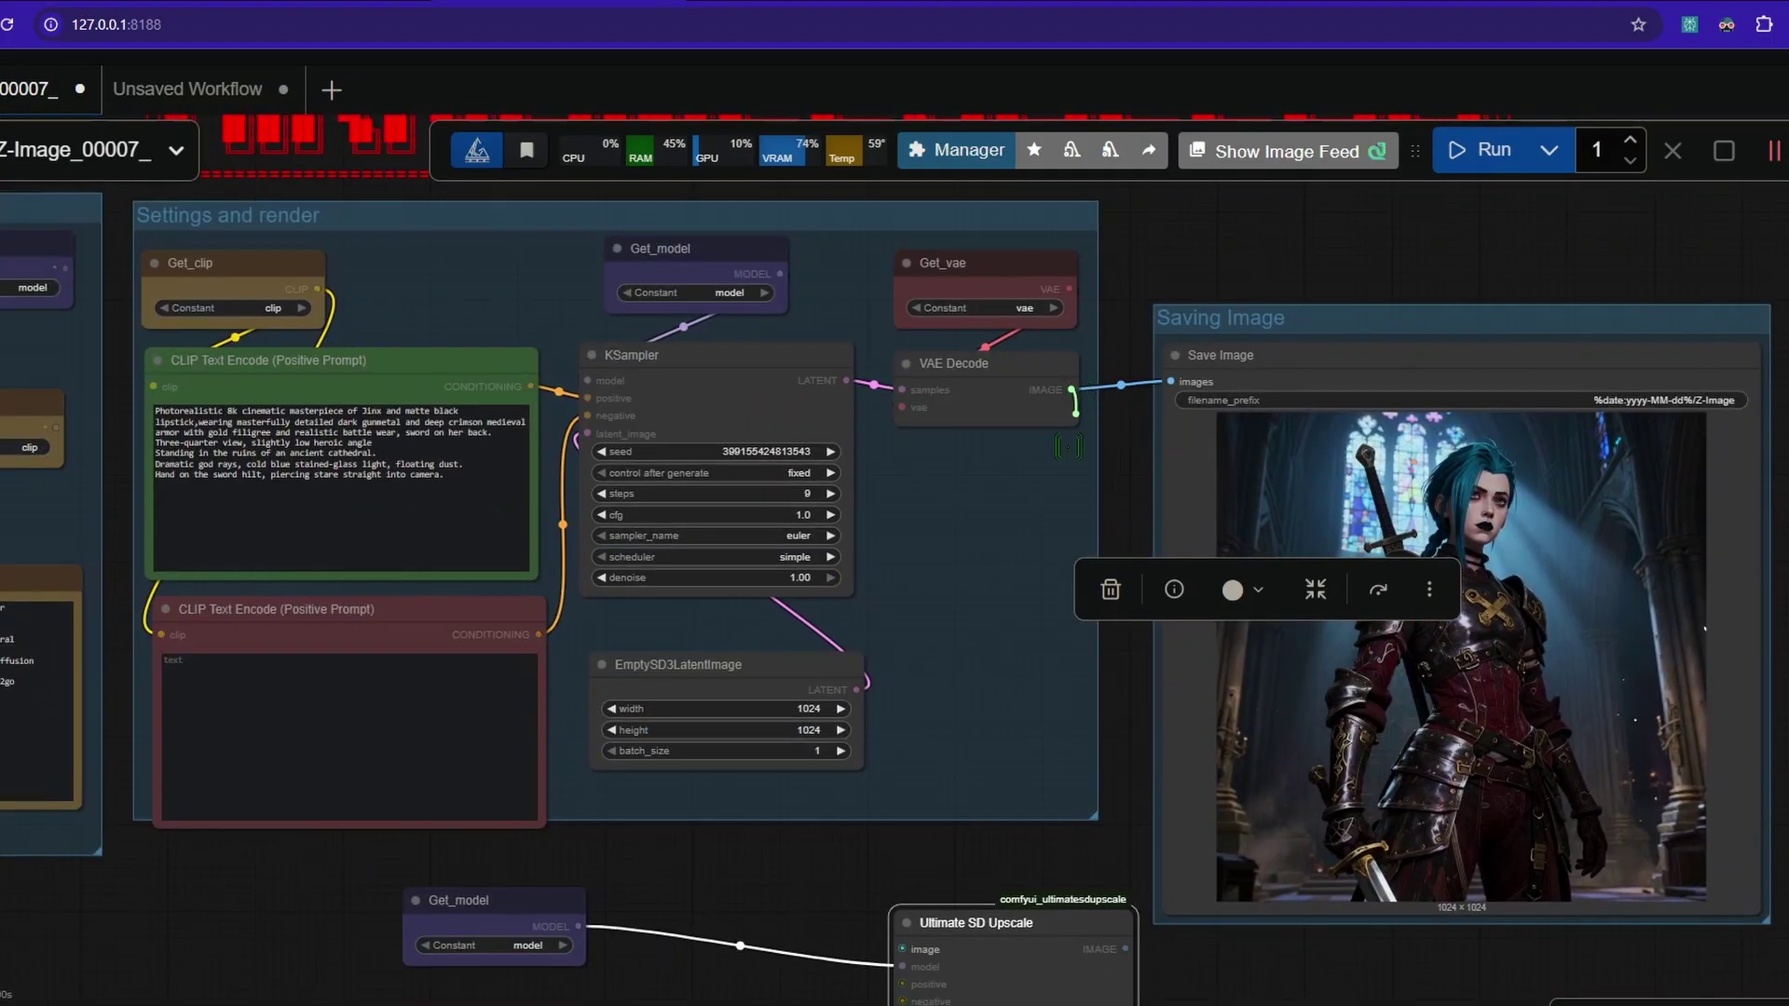
drag(1072, 389, 902, 948)
Try the WAS Suite Upscale Model Loader as the upscaler's model source, and delete that node again.
scroll(750, 1001, up, 4)
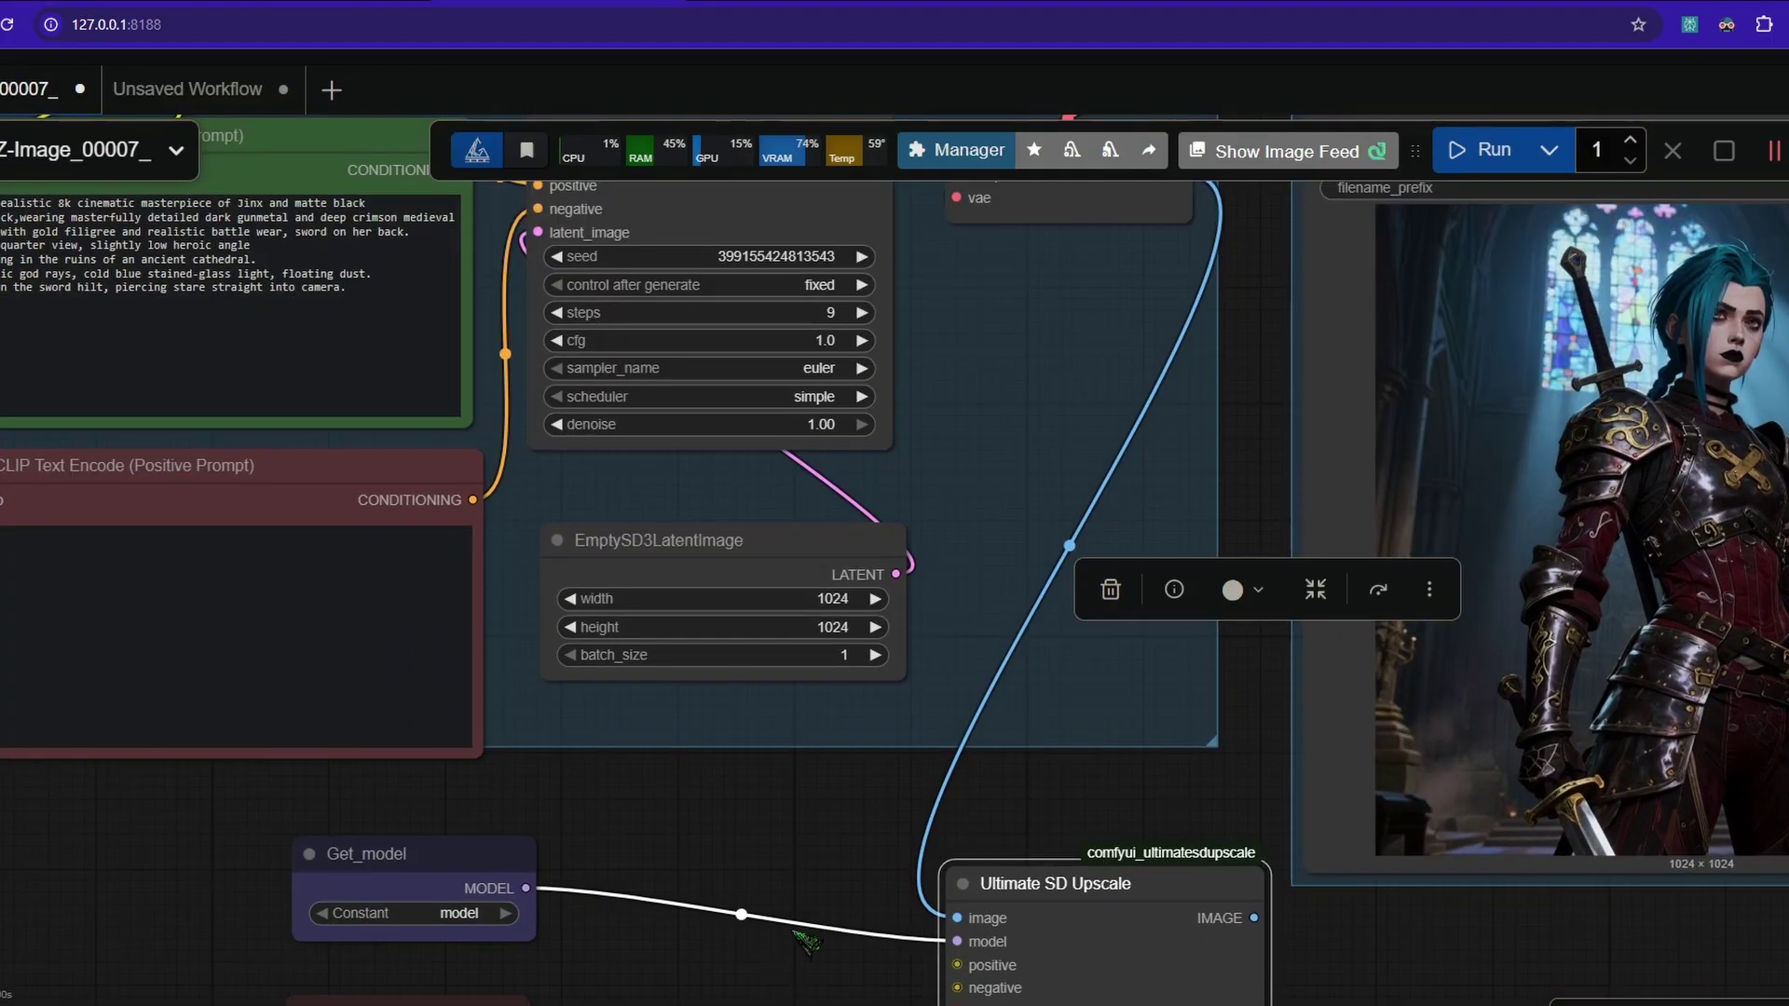
drag(918, 795, 995, 411)
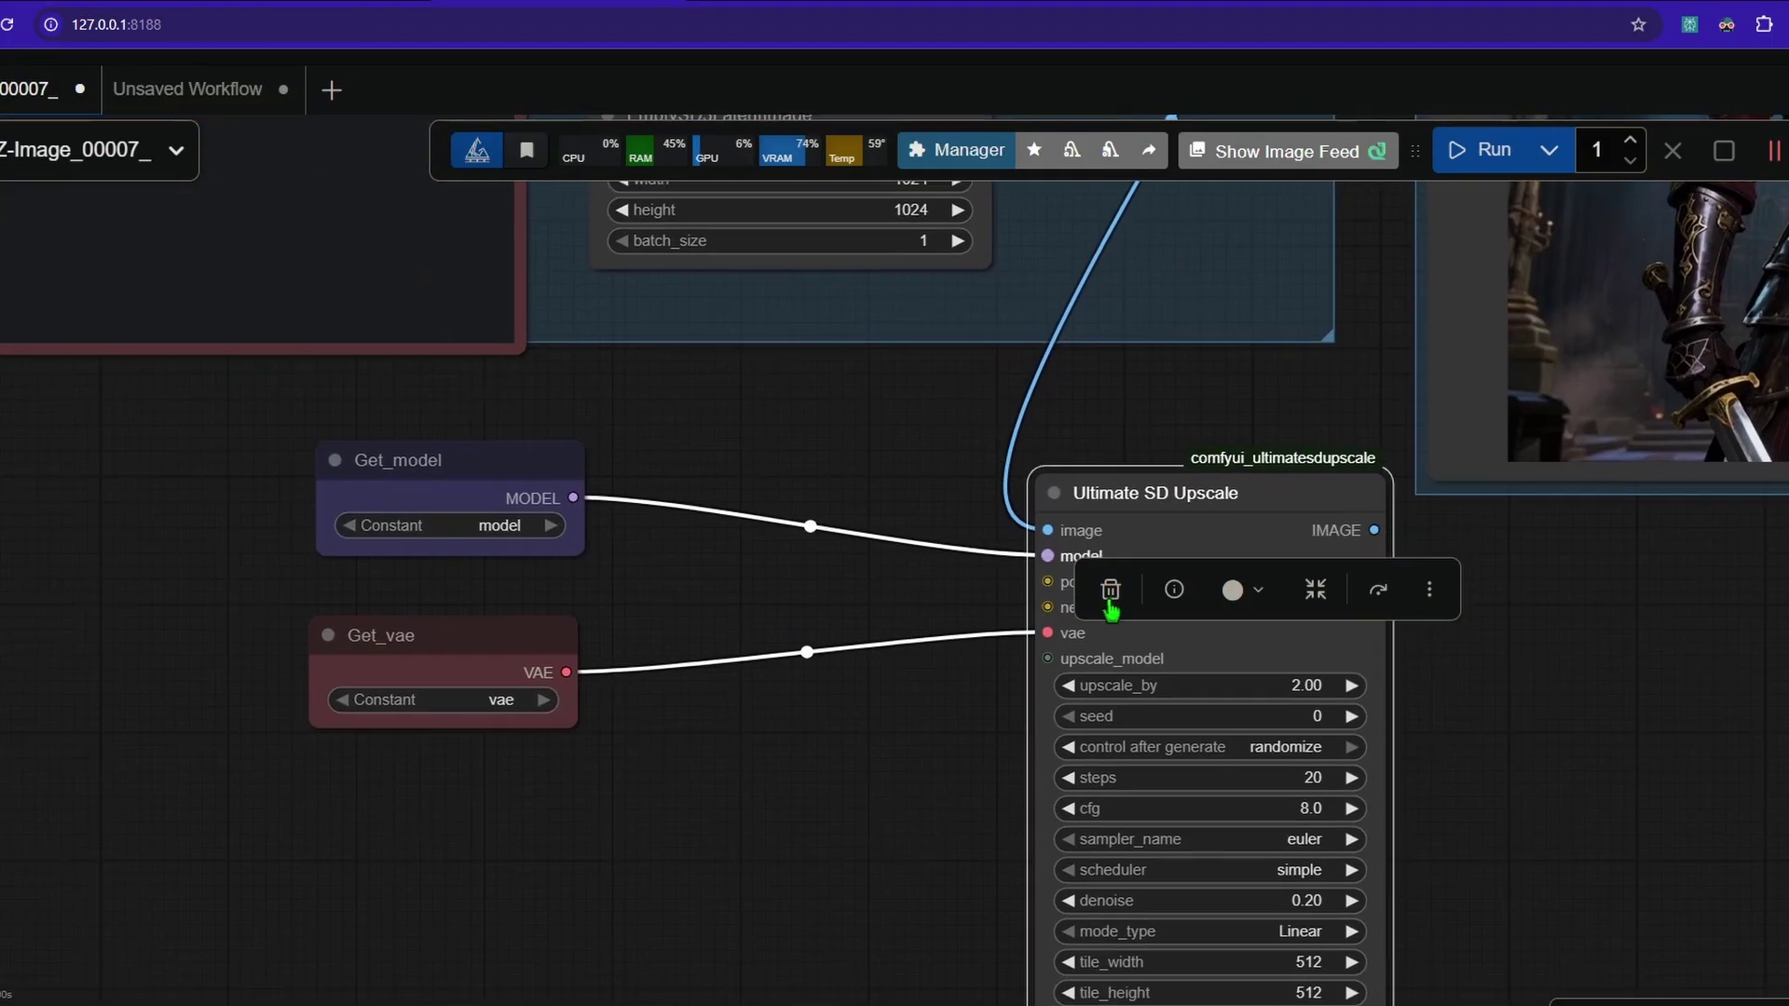
double_click(853, 810)
text(ups)
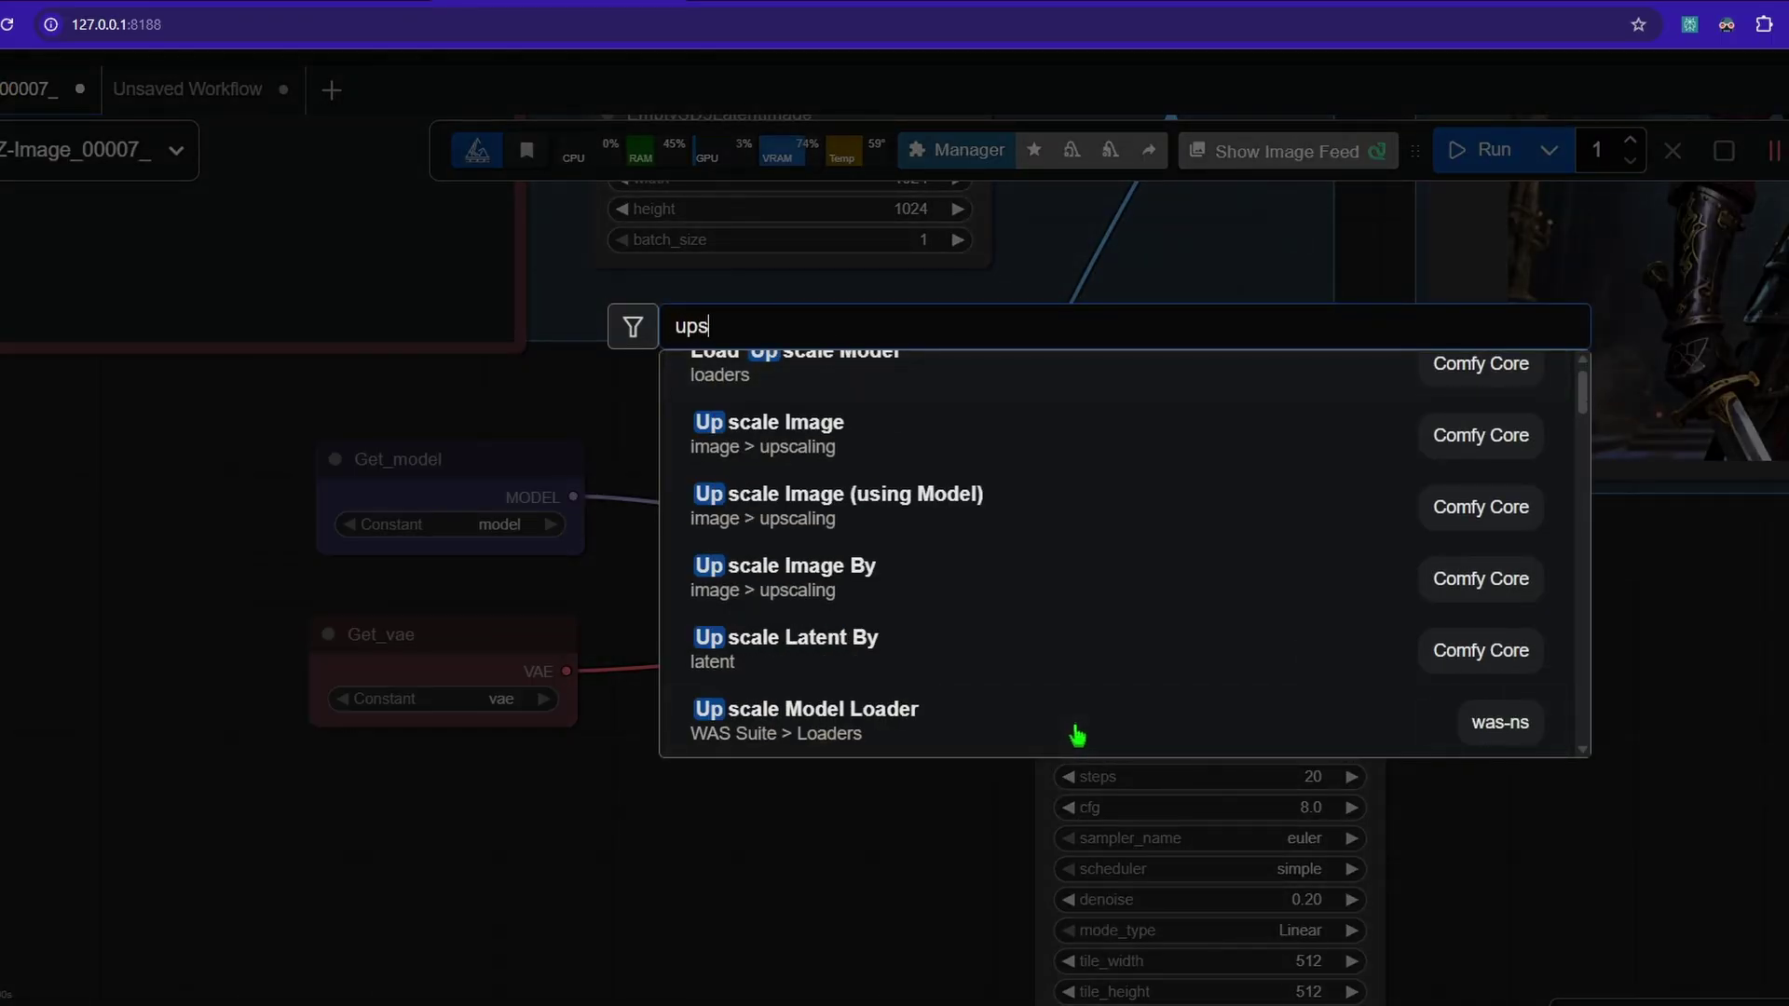
text(cale)
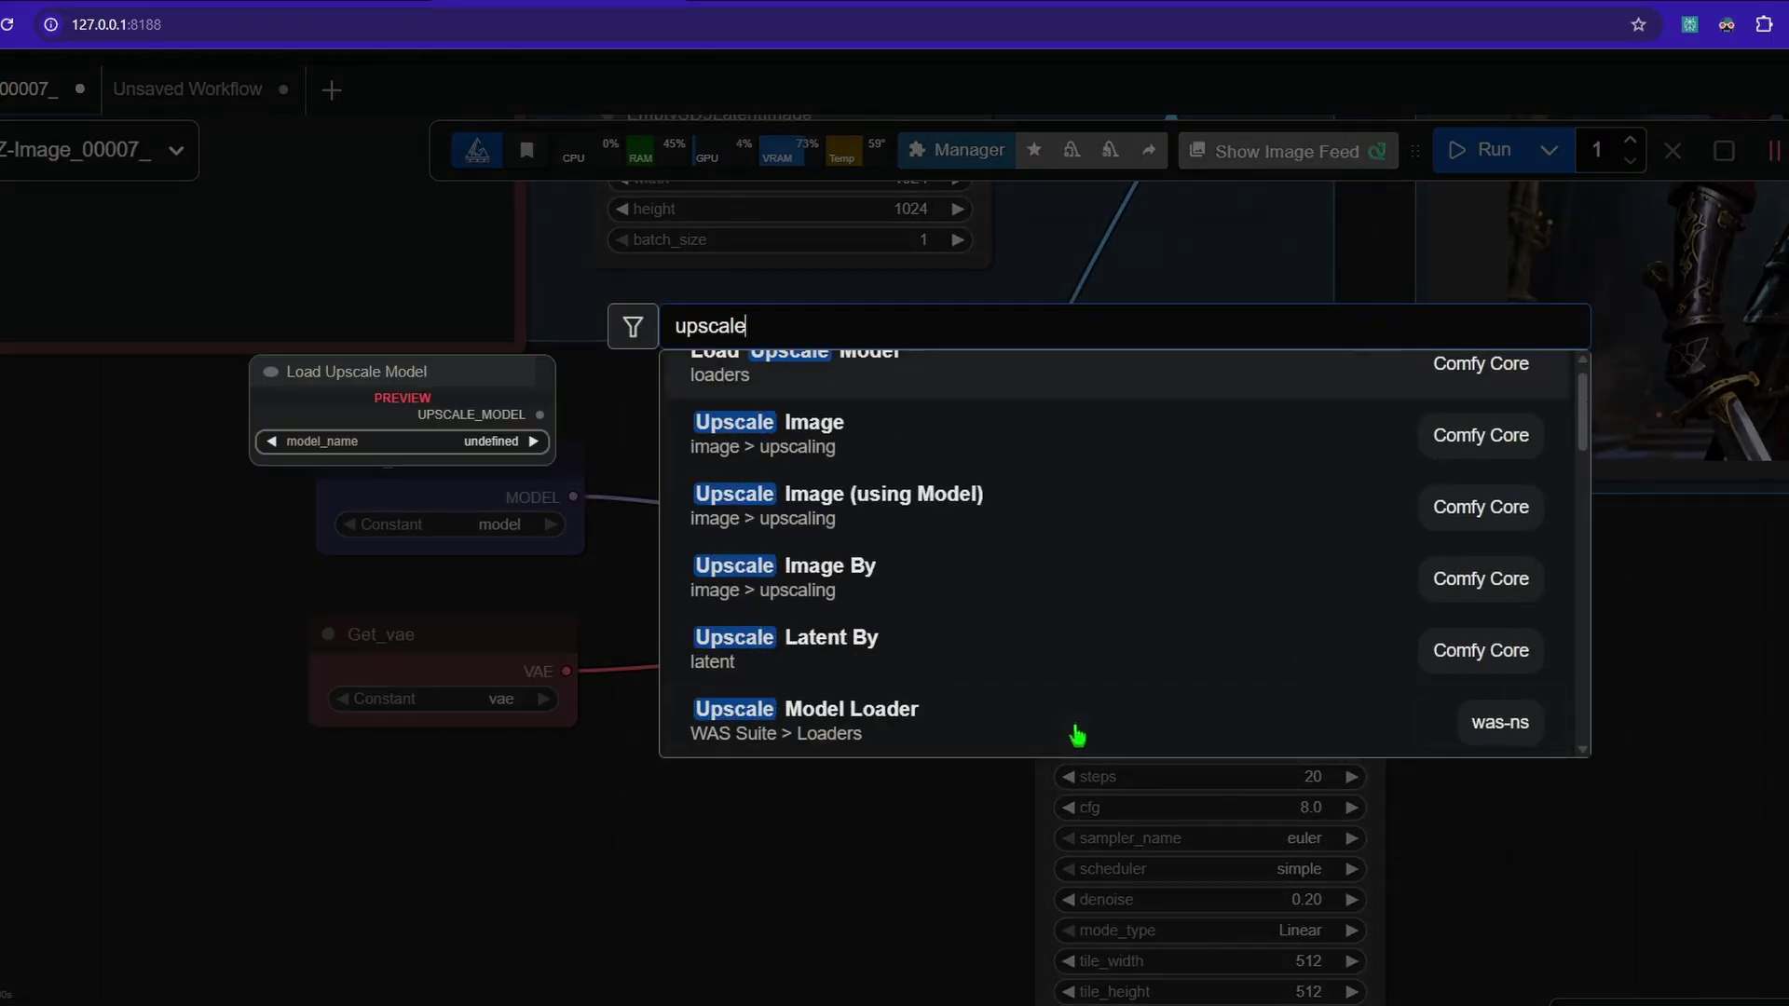
key(Down)
key(Down)
key(Down)
key(Down)
key(Down)
key(Down)
click(1025, 649)
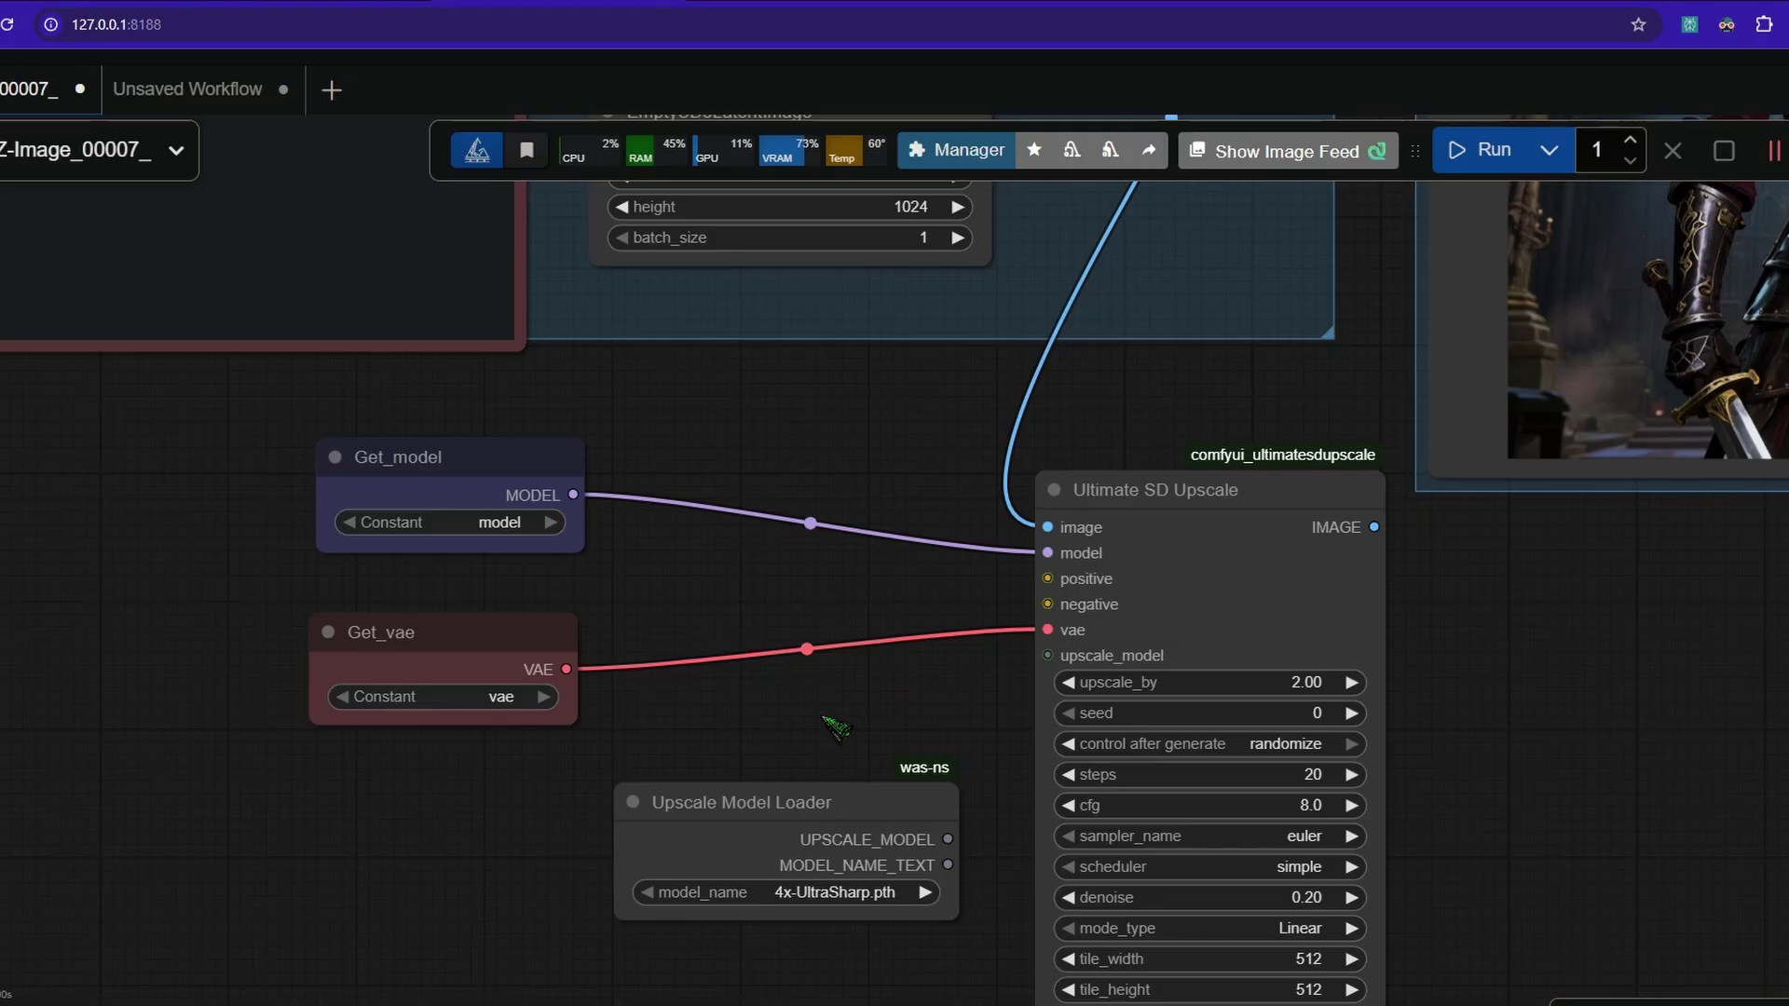
click(788, 826)
key(Delete)
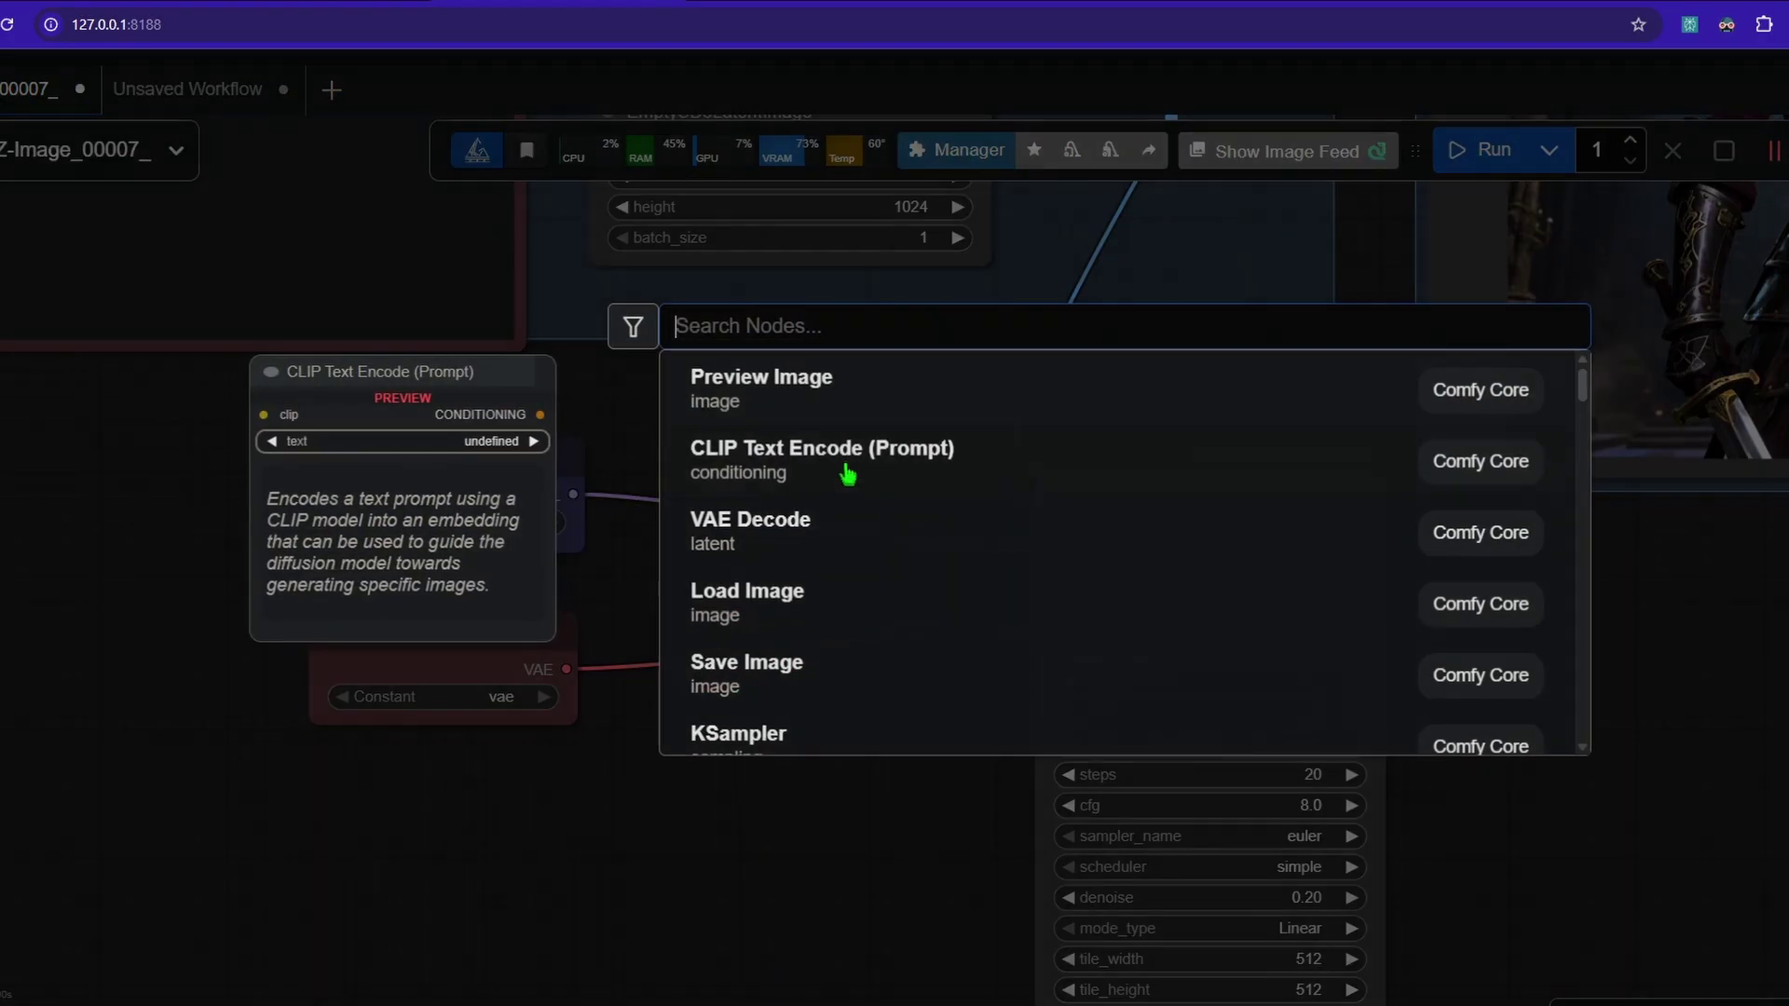
Add a Load Upscale Model node, connect it to the upscale_model input of Ultimate SD Upscale and place it below Get_vae.
double_click(779, 451)
text(load up)
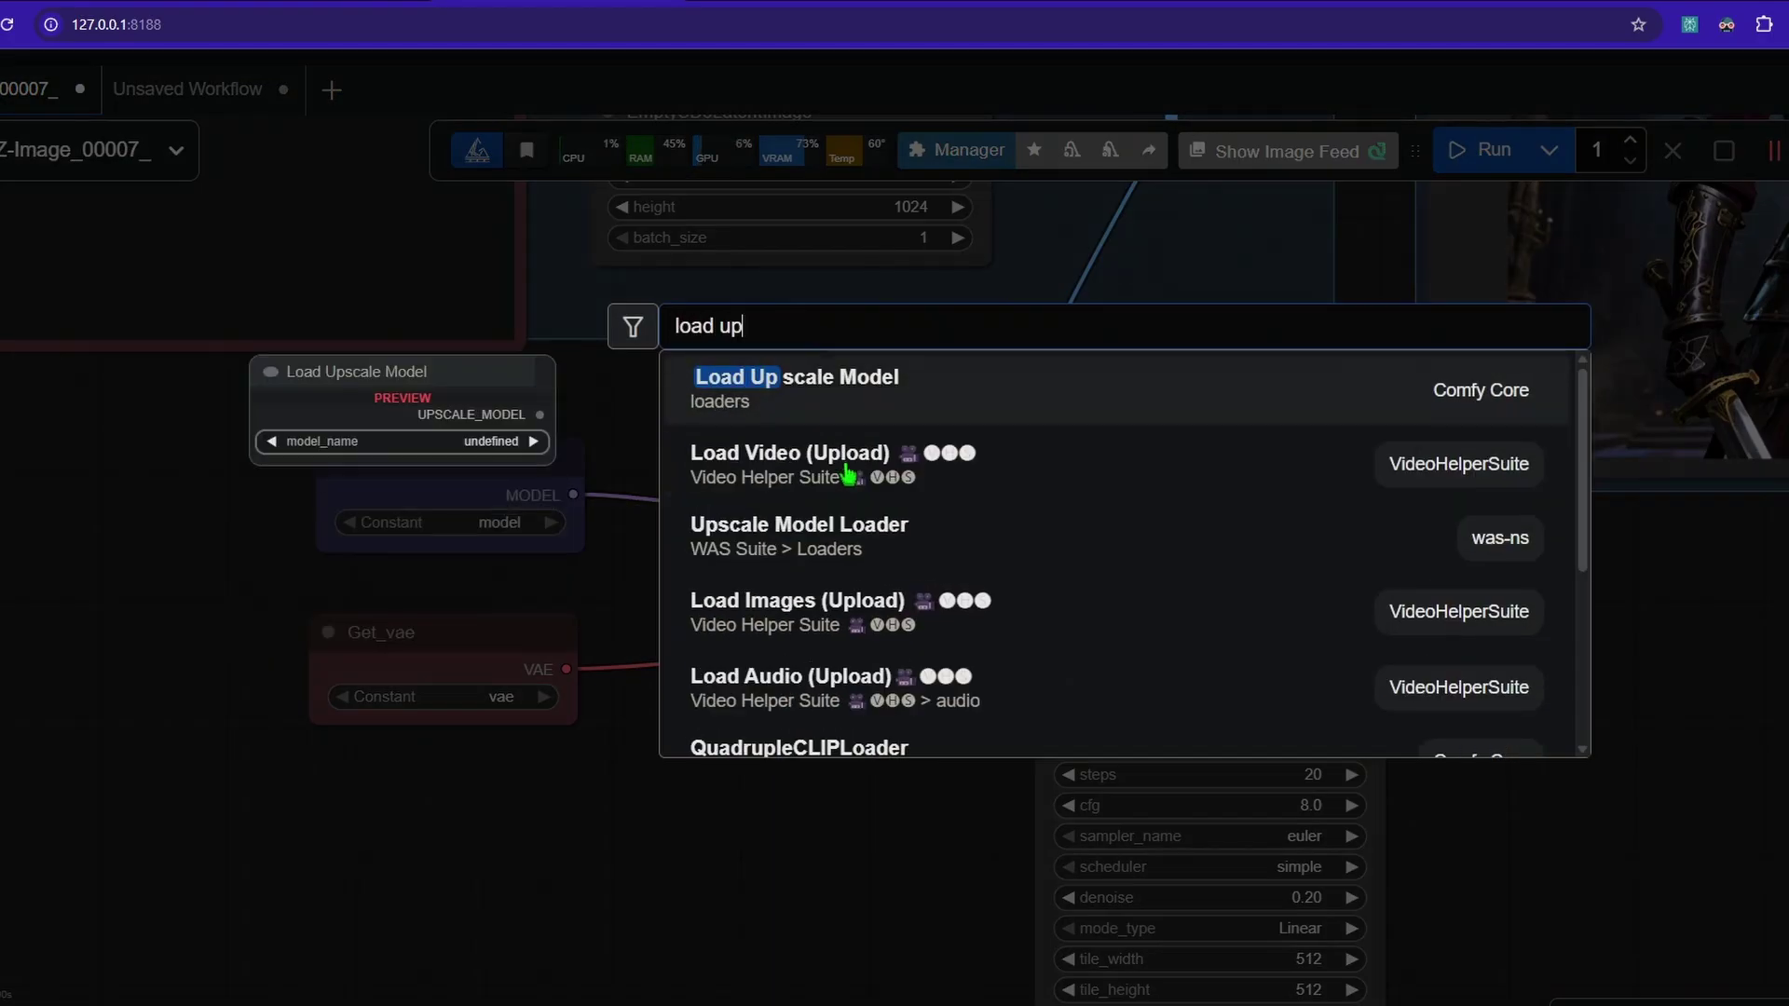
key(Return)
scroll(1041, 456, up, 3)
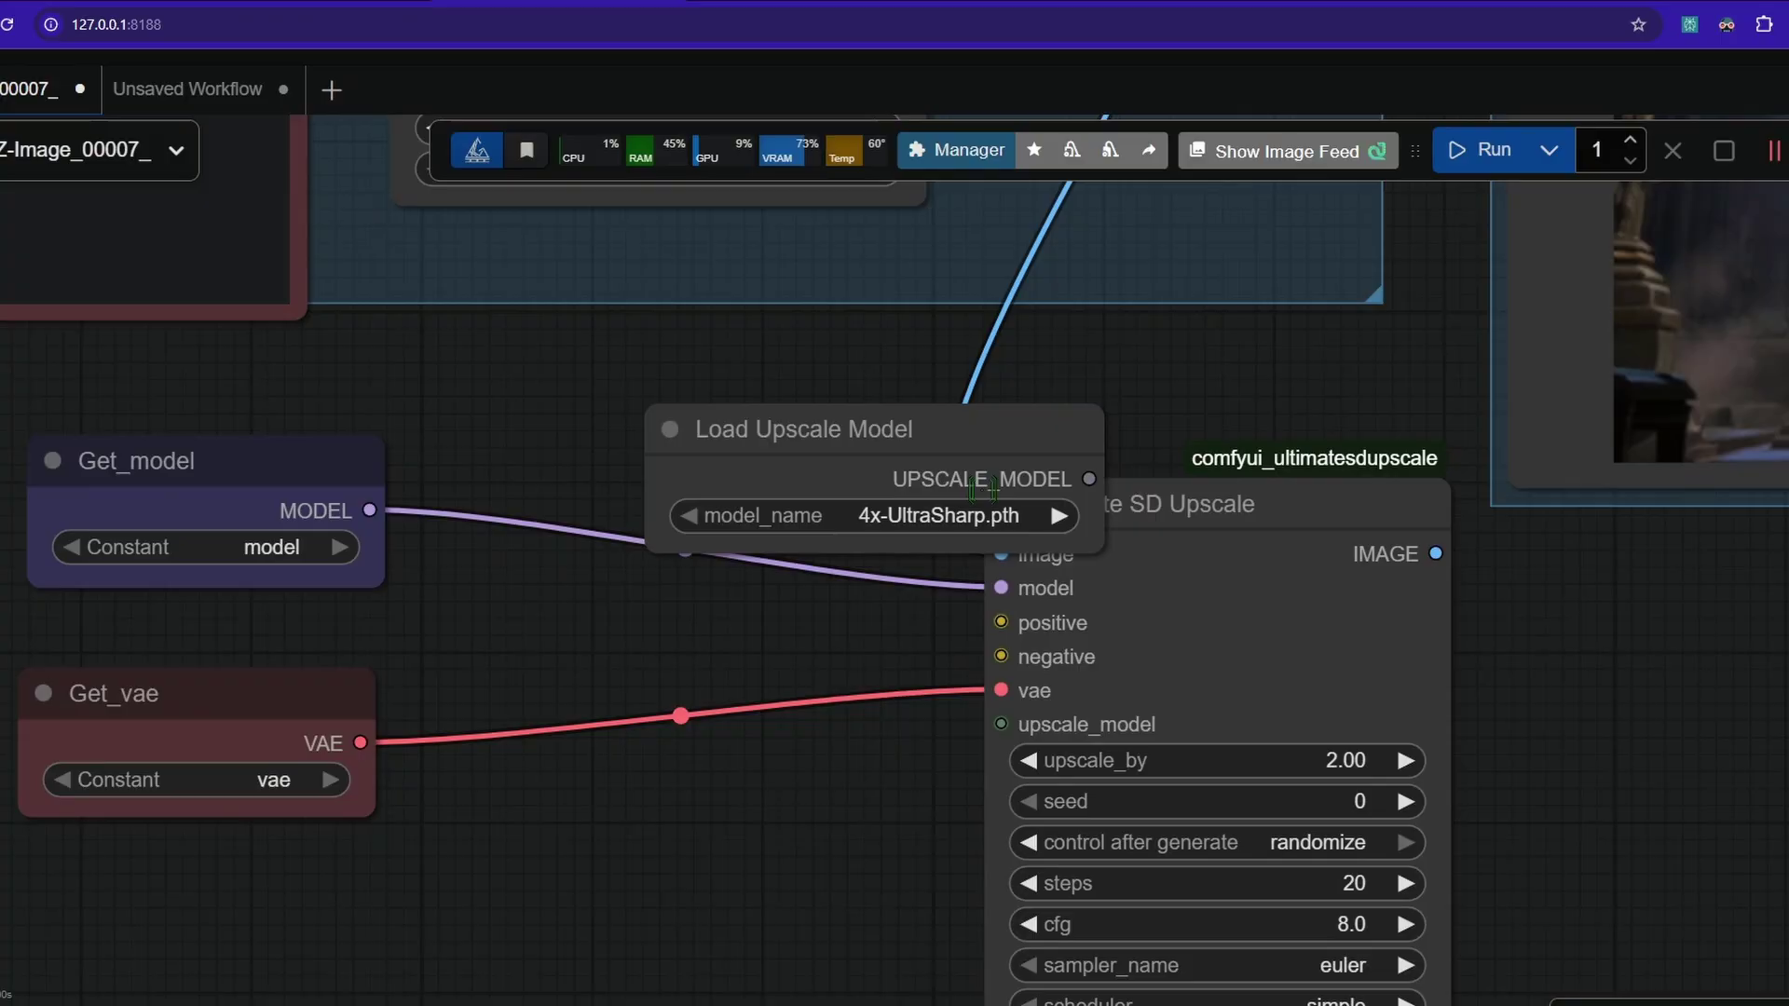
drag(918, 417, 731, 374)
drag(904, 435, 1001, 724)
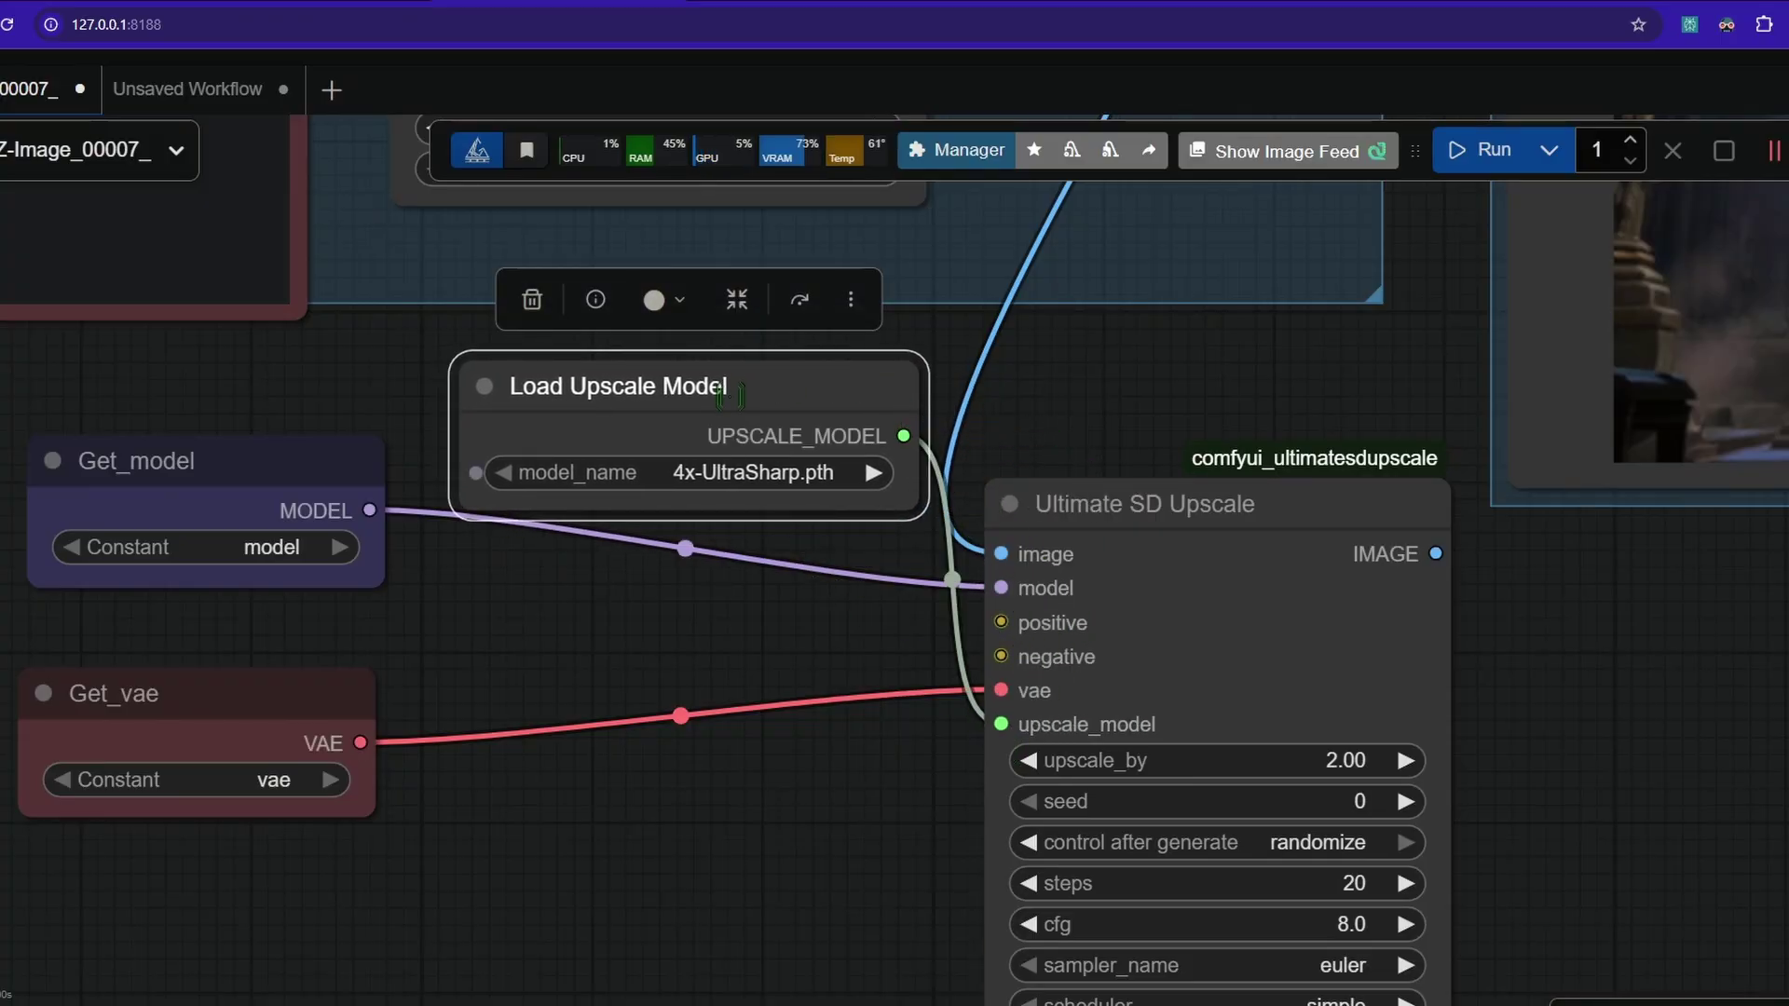
drag(755, 410, 733, 967)
scroll(597, 475, down, 5)
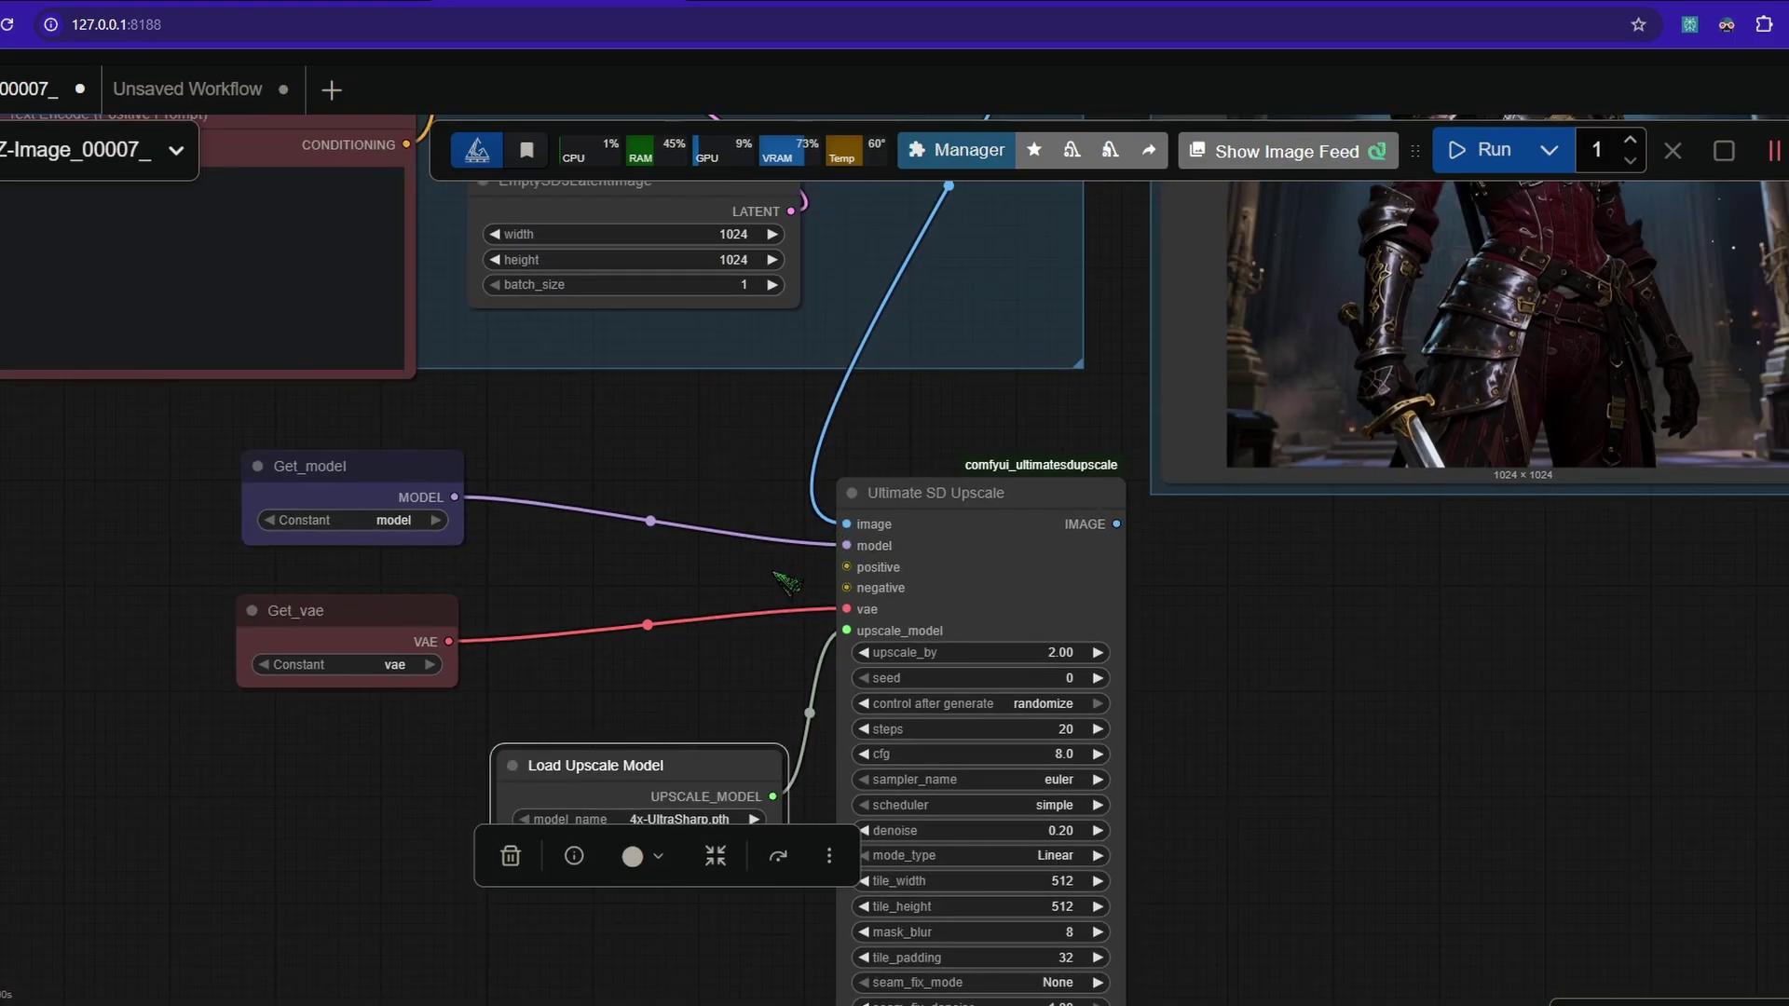
Connect the green prompt's conditioning to the upscaler's positive input and the empty red prompt's conditioning to its negative input.
scroll(785, 582, up, 3)
drag(781, 504, 1163, 733)
scroll(950, 671, down, 3)
scroll(954, 629, down, 4)
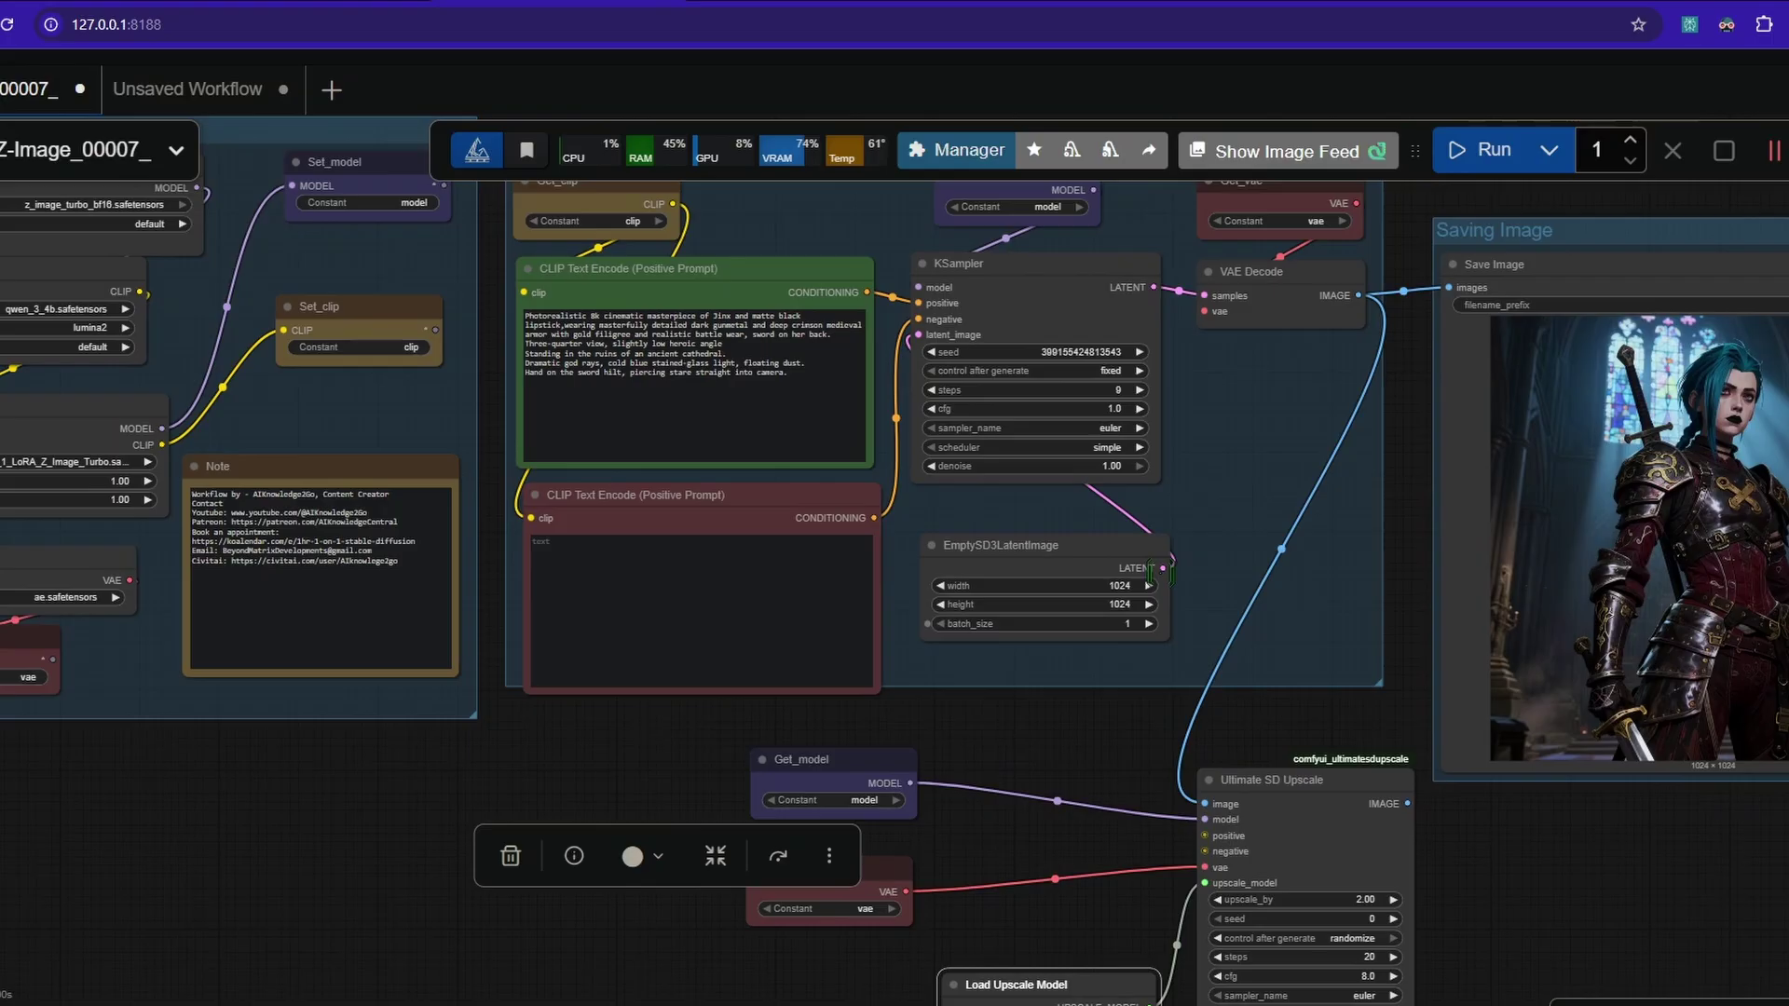
scroll(1260, 533, up, 2)
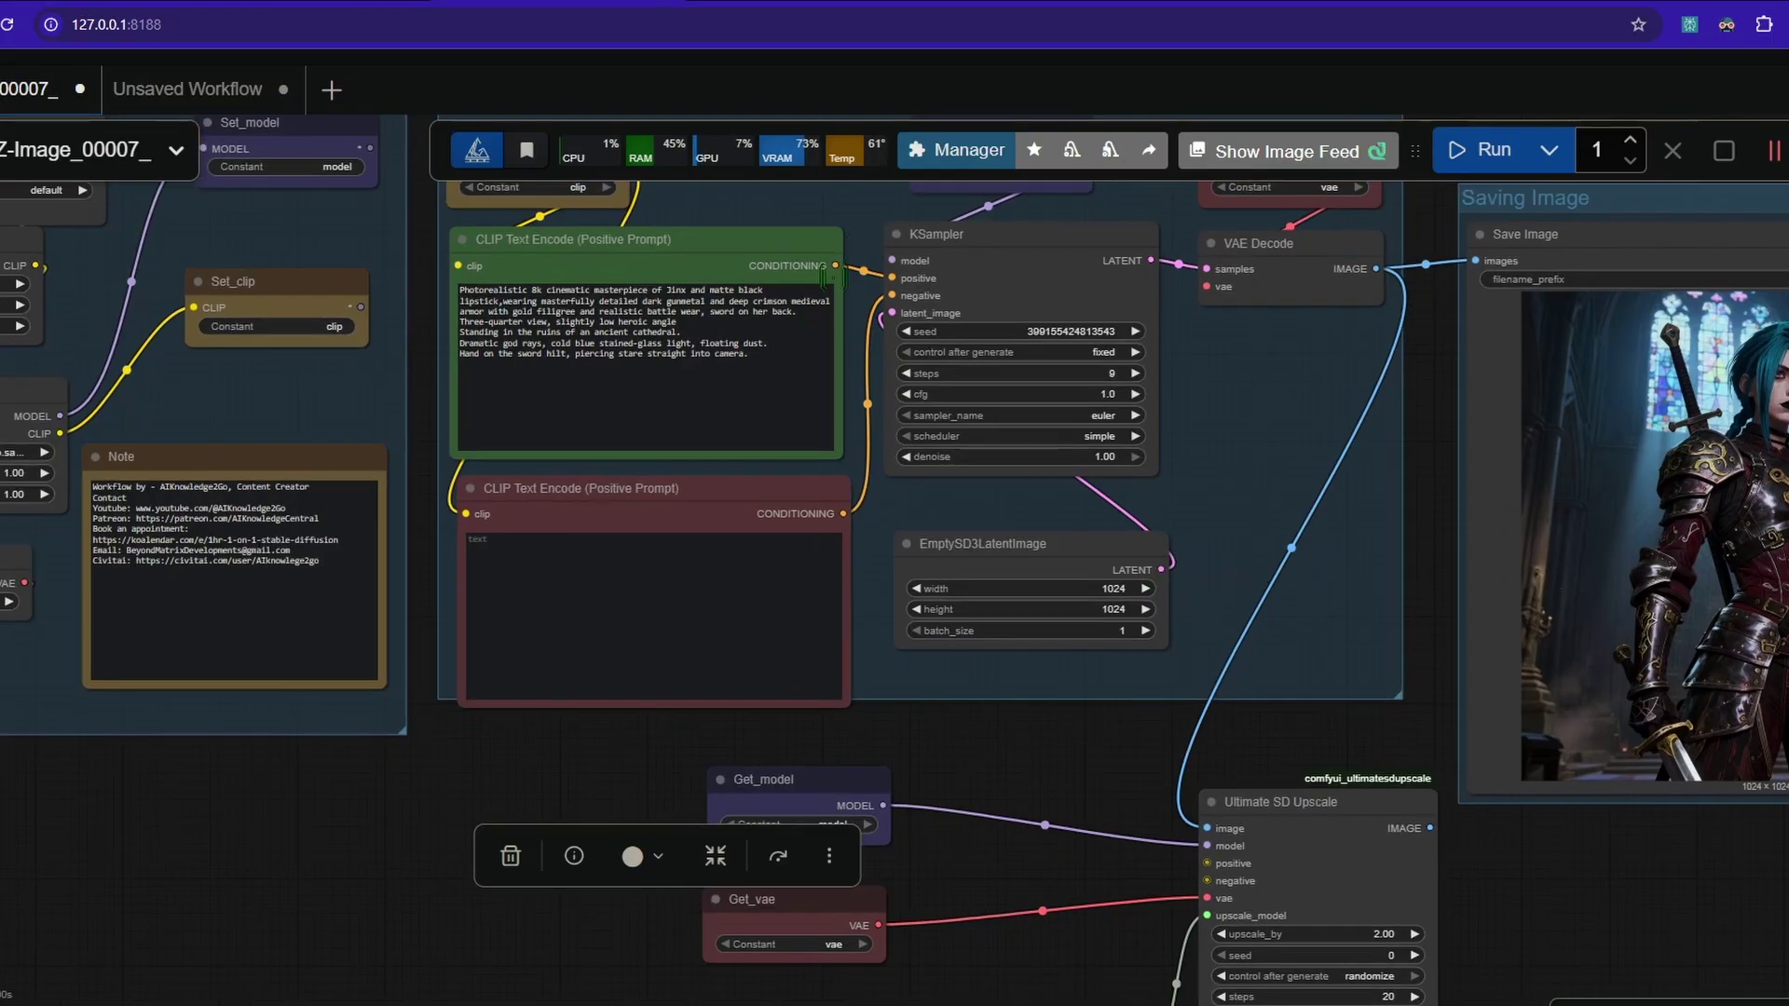
drag(835, 266, 1209, 869)
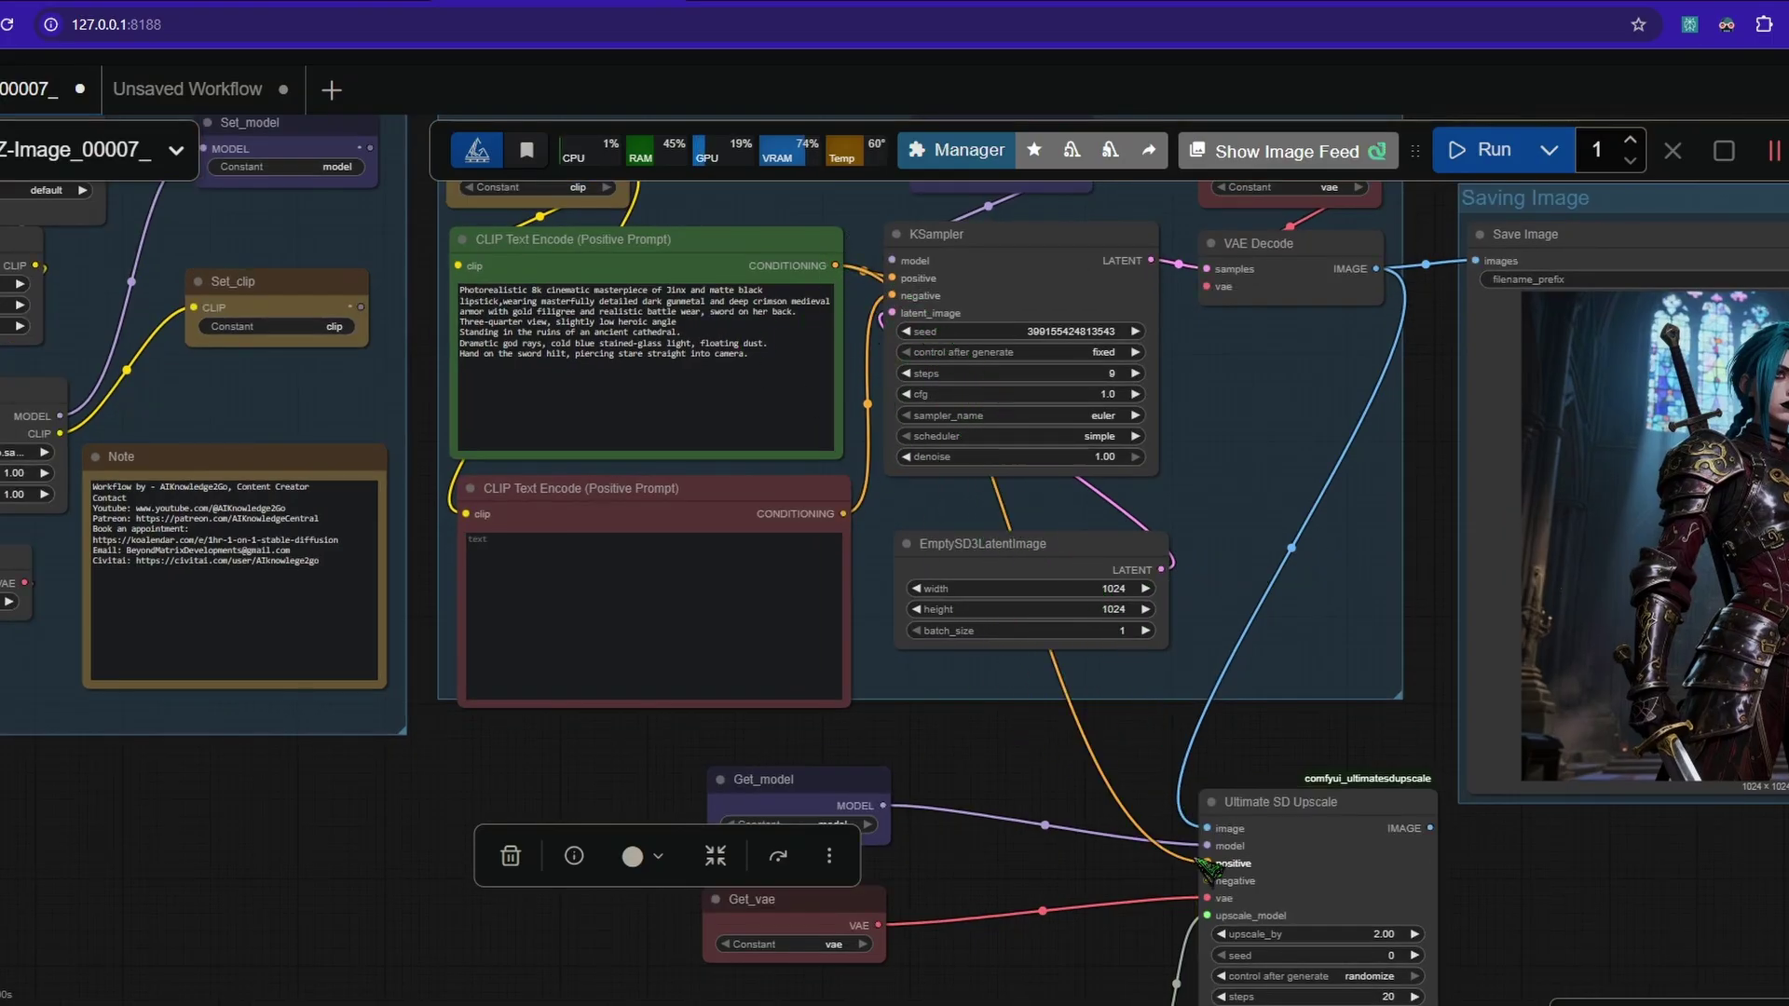
drag(843, 514, 1207, 880)
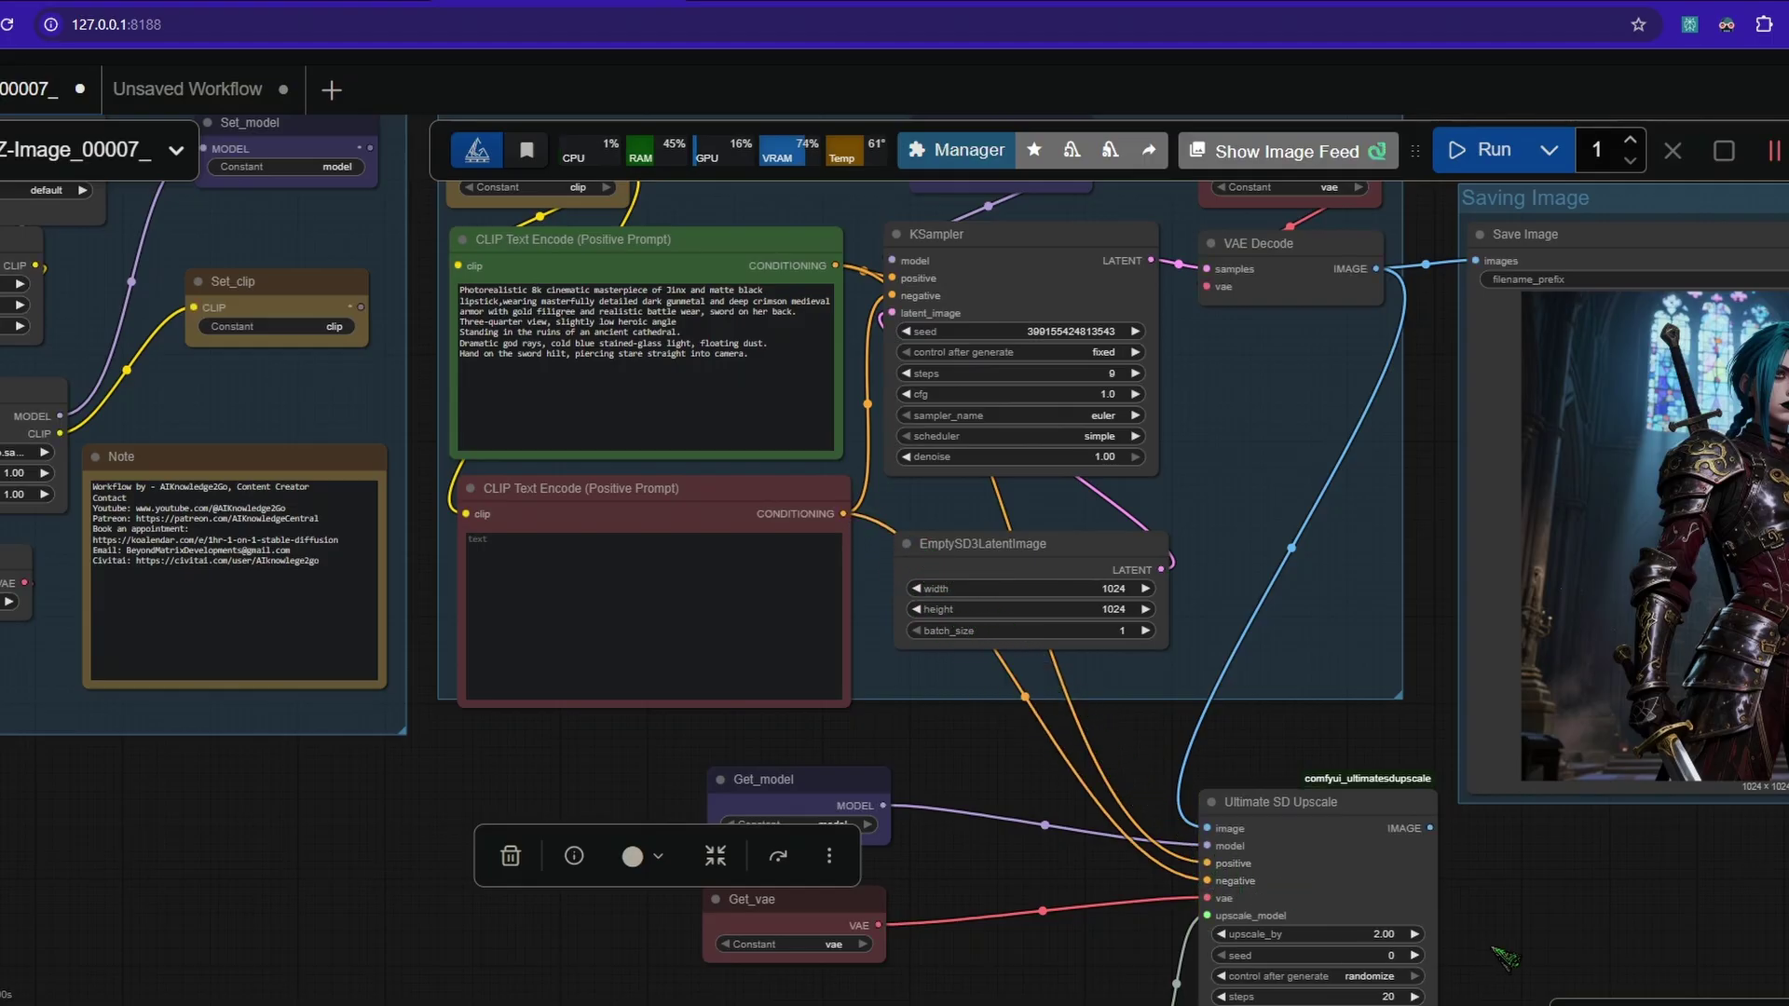
Shift the Ultimate SD Upscale node slightly down and farther to the right of its input nodes.
scroll(1507, 960, up, 2)
drag(1535, 788, 1007, 587)
drag(797, 586, 854, 652)
drag(1205, 631, 1156, 760)
scroll(1156, 760, down, 5)
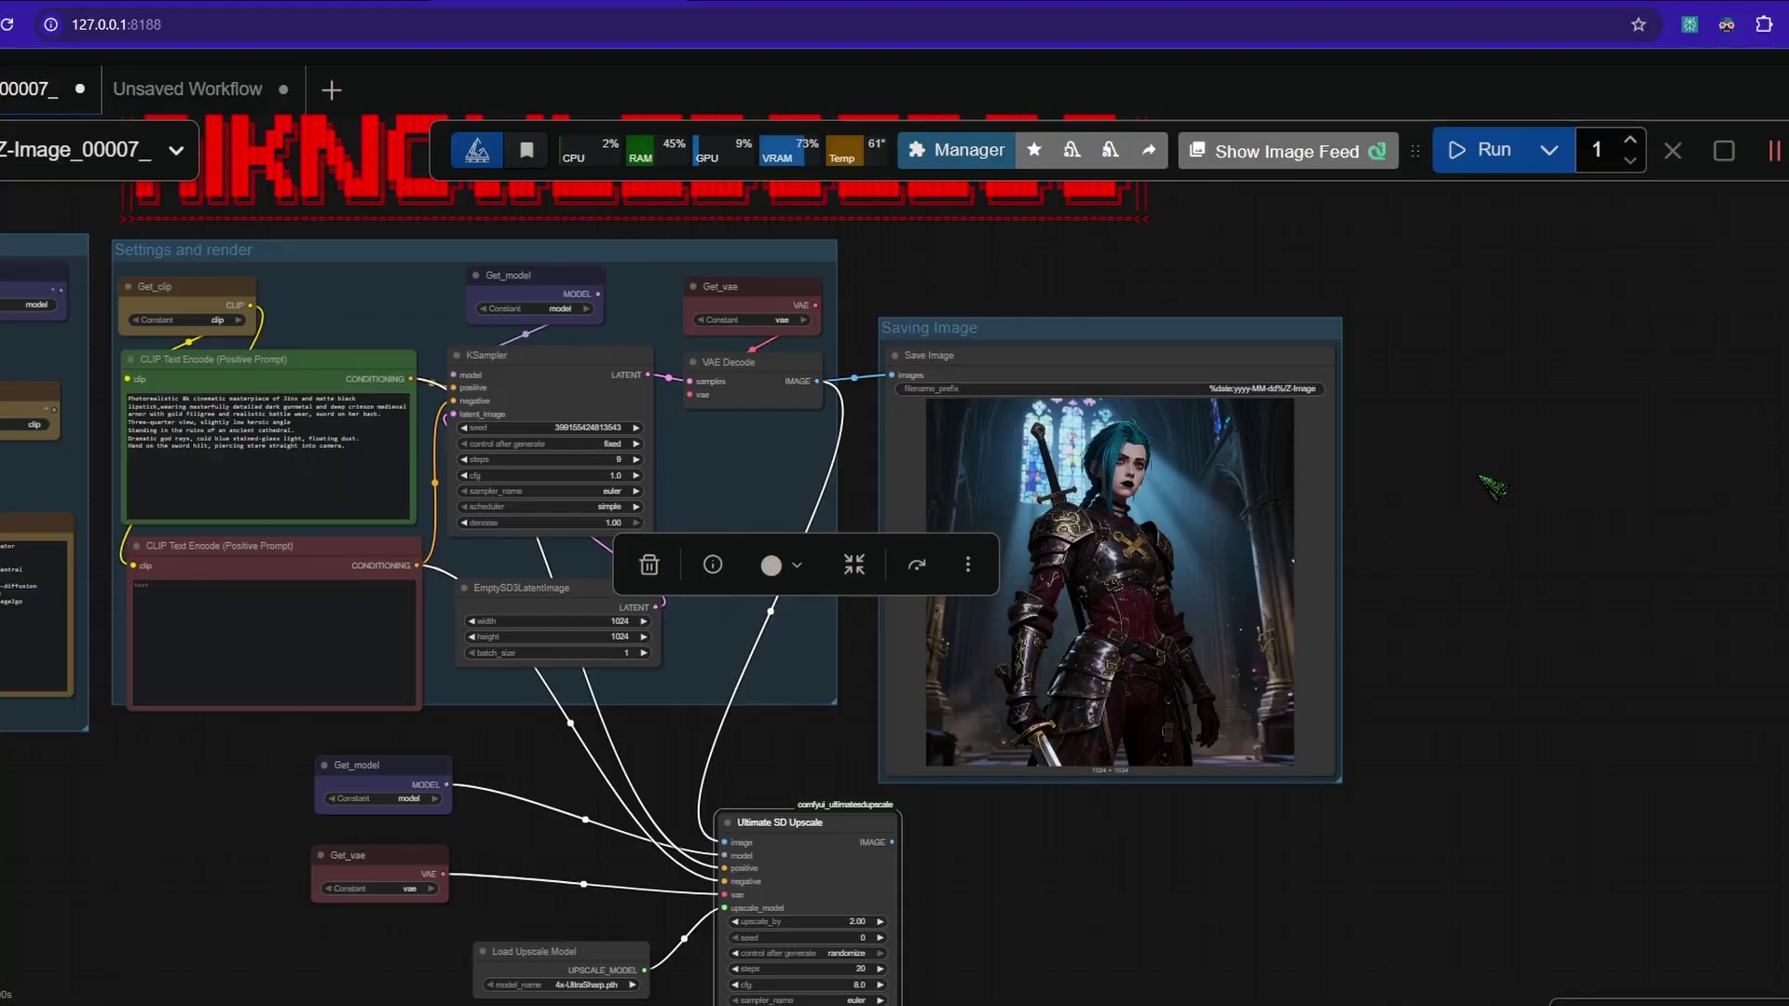
Duplicate the Save Image node next to Ultimate SD Upscale, and connect the upscaler's IMAGE output to the copy's images input.
scroll(1491, 487, up, 3)
click(1073, 336)
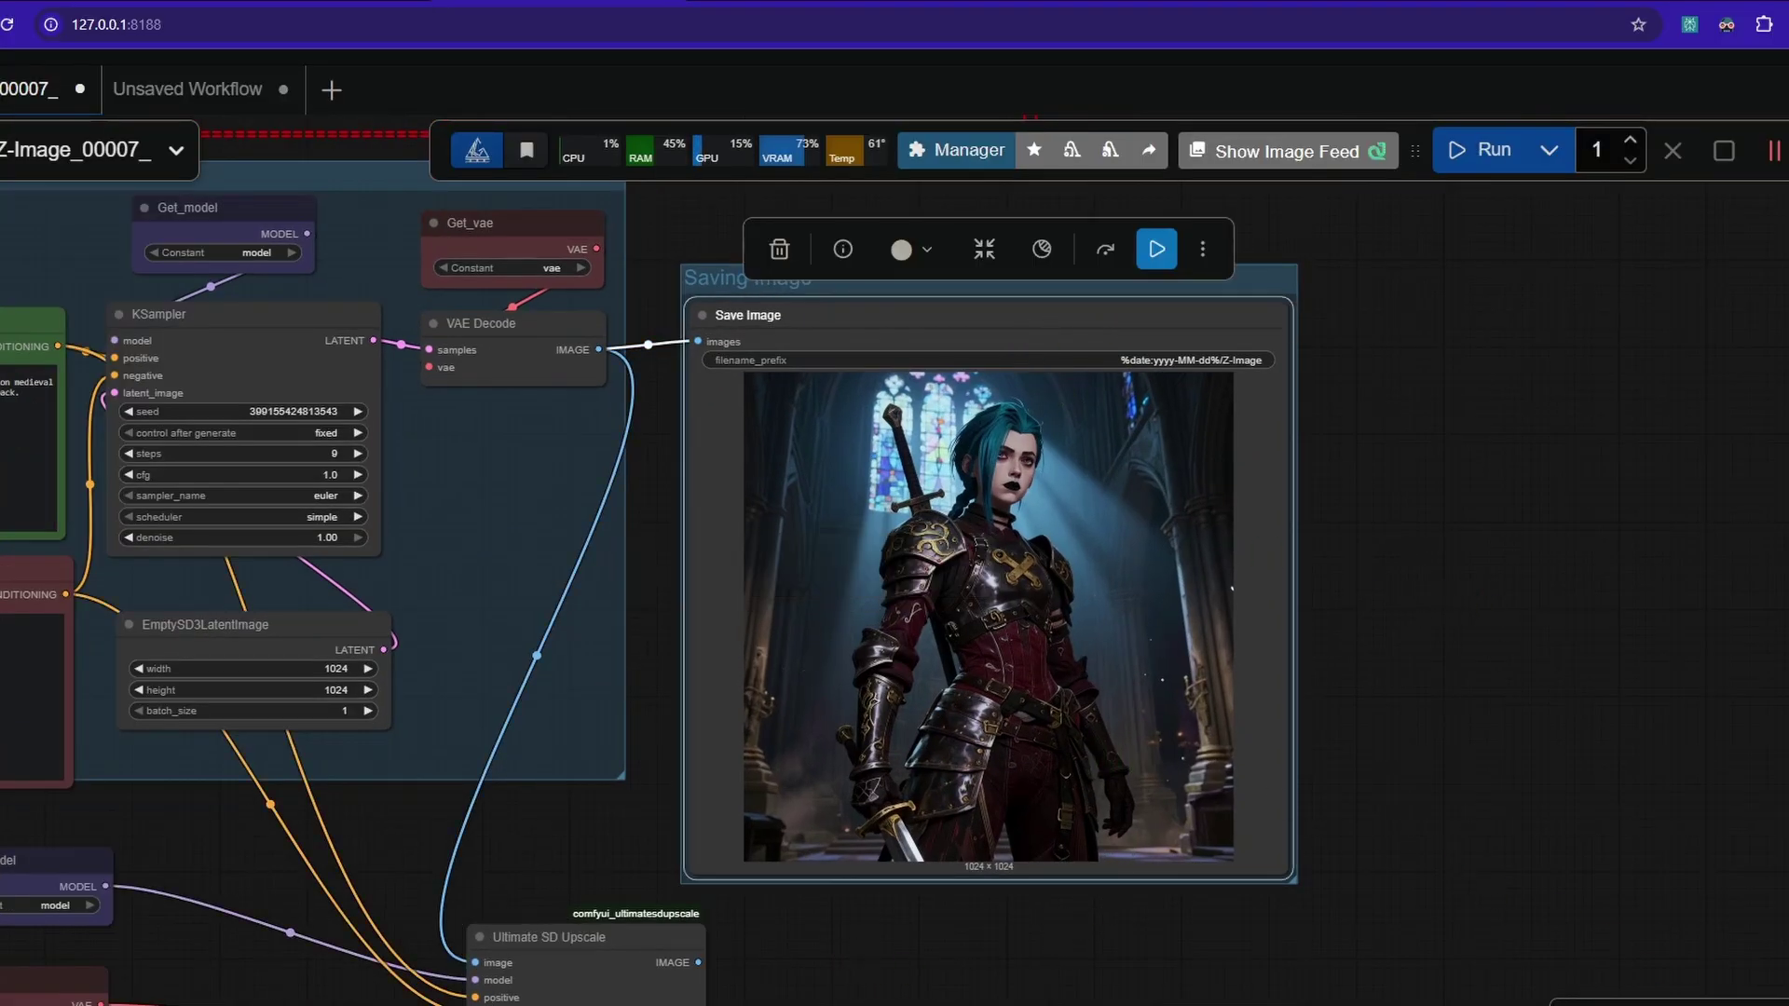
scroll(1039, 993, down, 6)
scroll(1211, 407, left, 3)
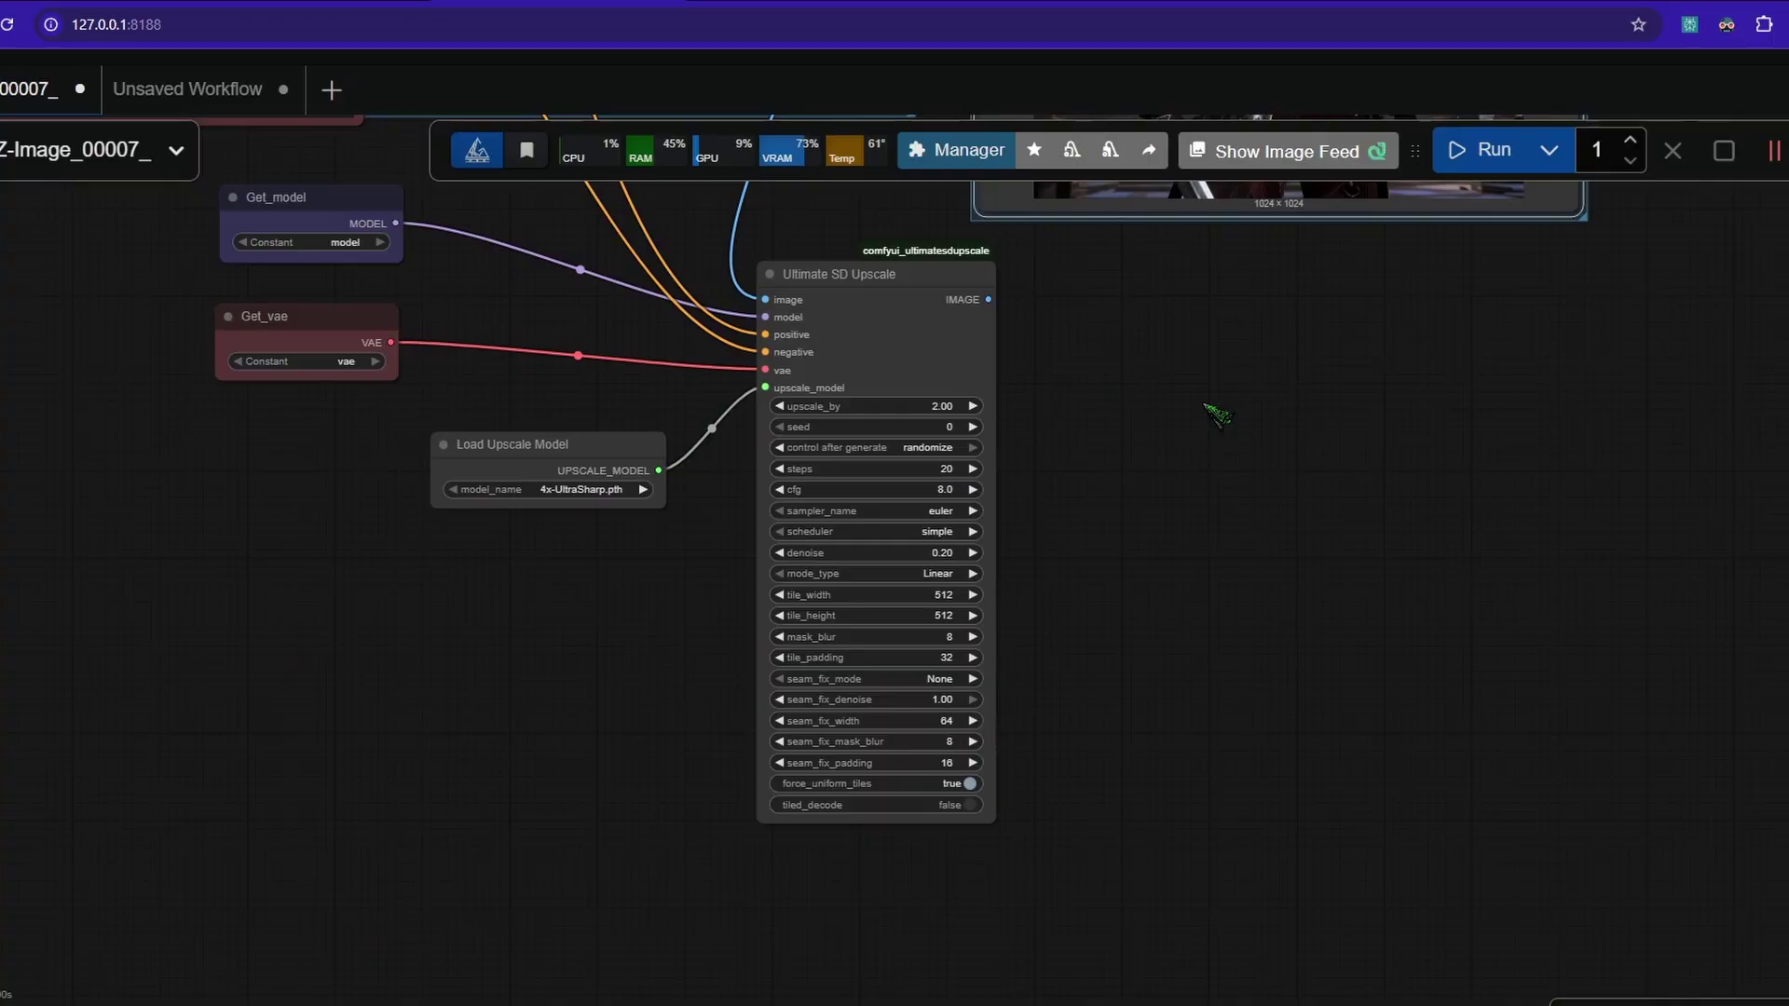
scroll(1160, 382, up, 3)
drag(1411, 403, 1283, 245)
drag(890, 252, 1015, 271)
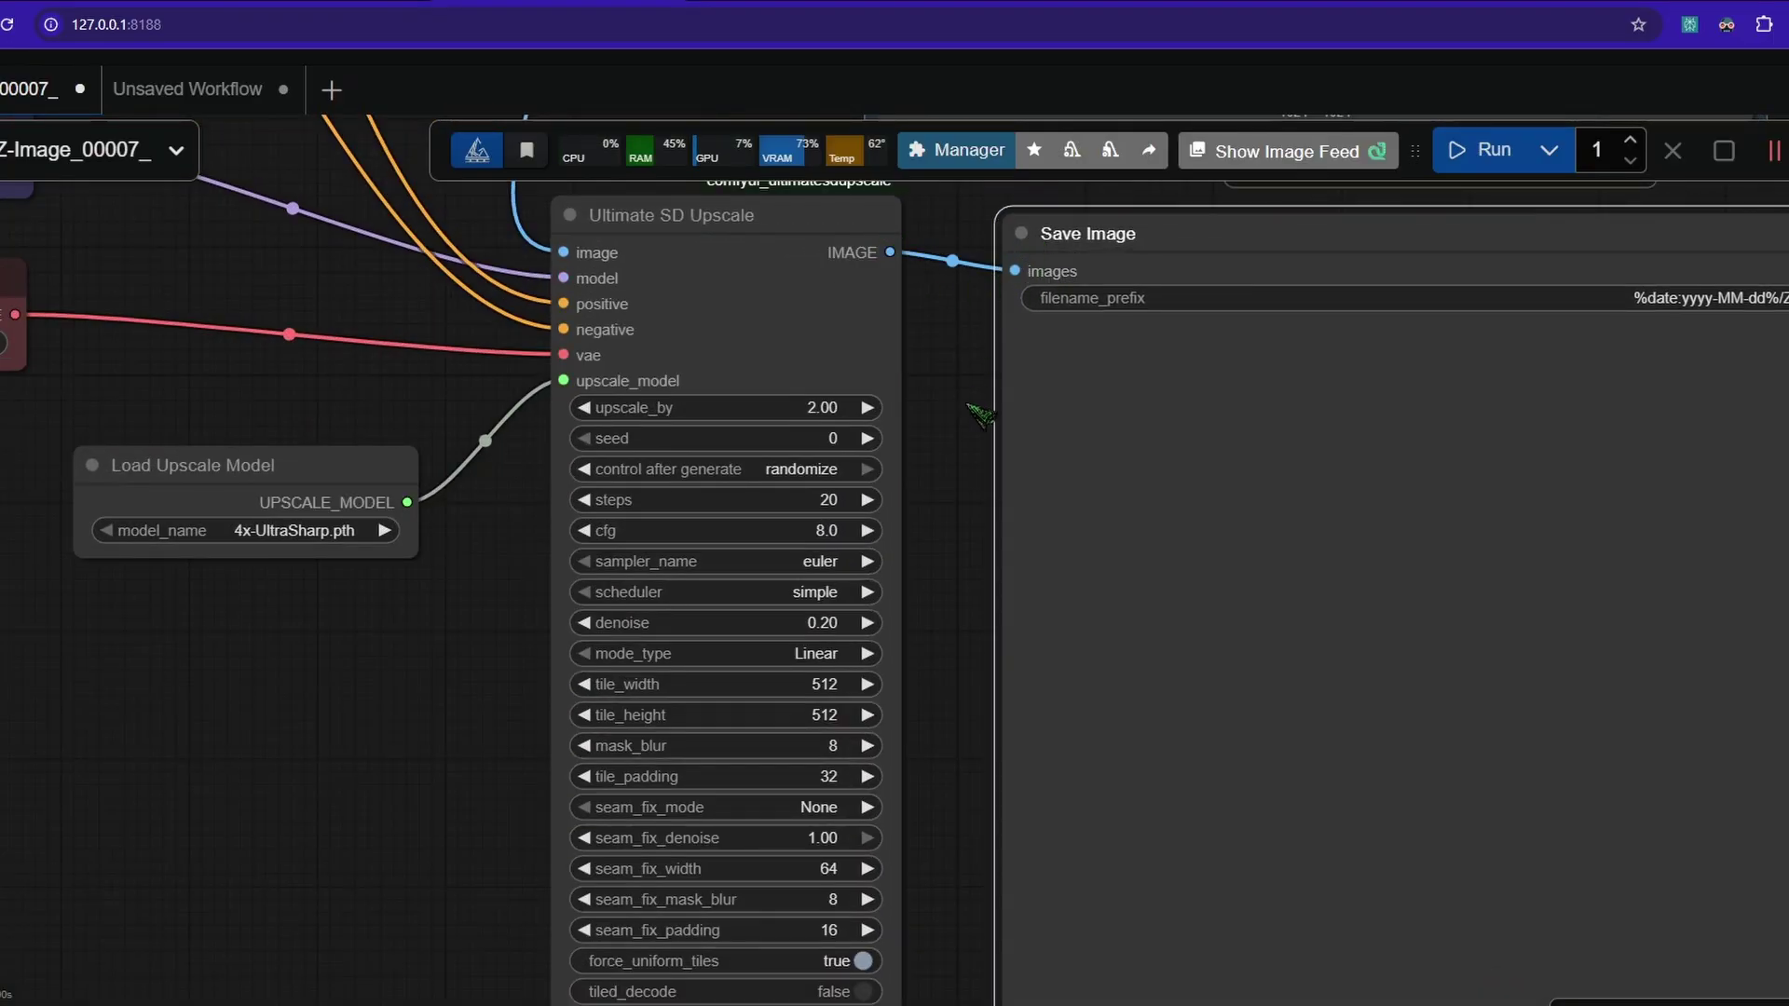
scroll(1359, 385, right, 5)
scroll(1359, 385, up, 1)
scroll(1358, 385, up, 2)
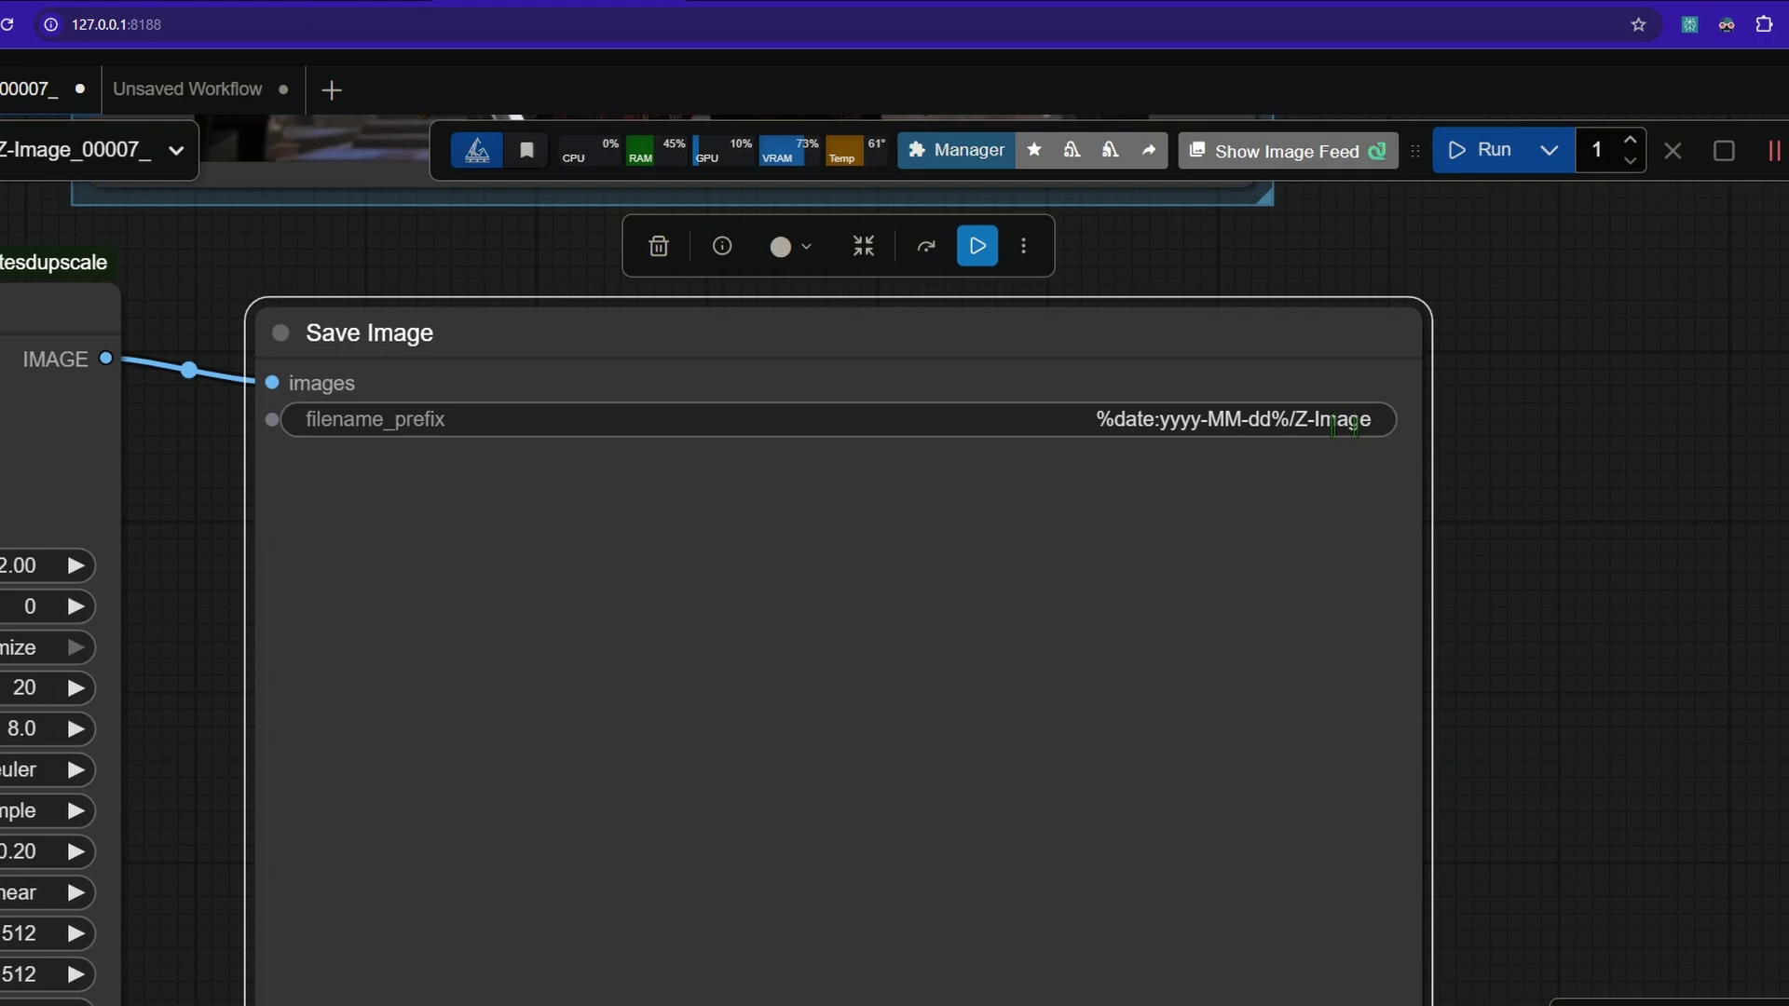
Set the copied Save Image node's filename_prefix to %date:yyyy-MM-dd%/Z-Image-Upscale.
click(1351, 419)
key(End)
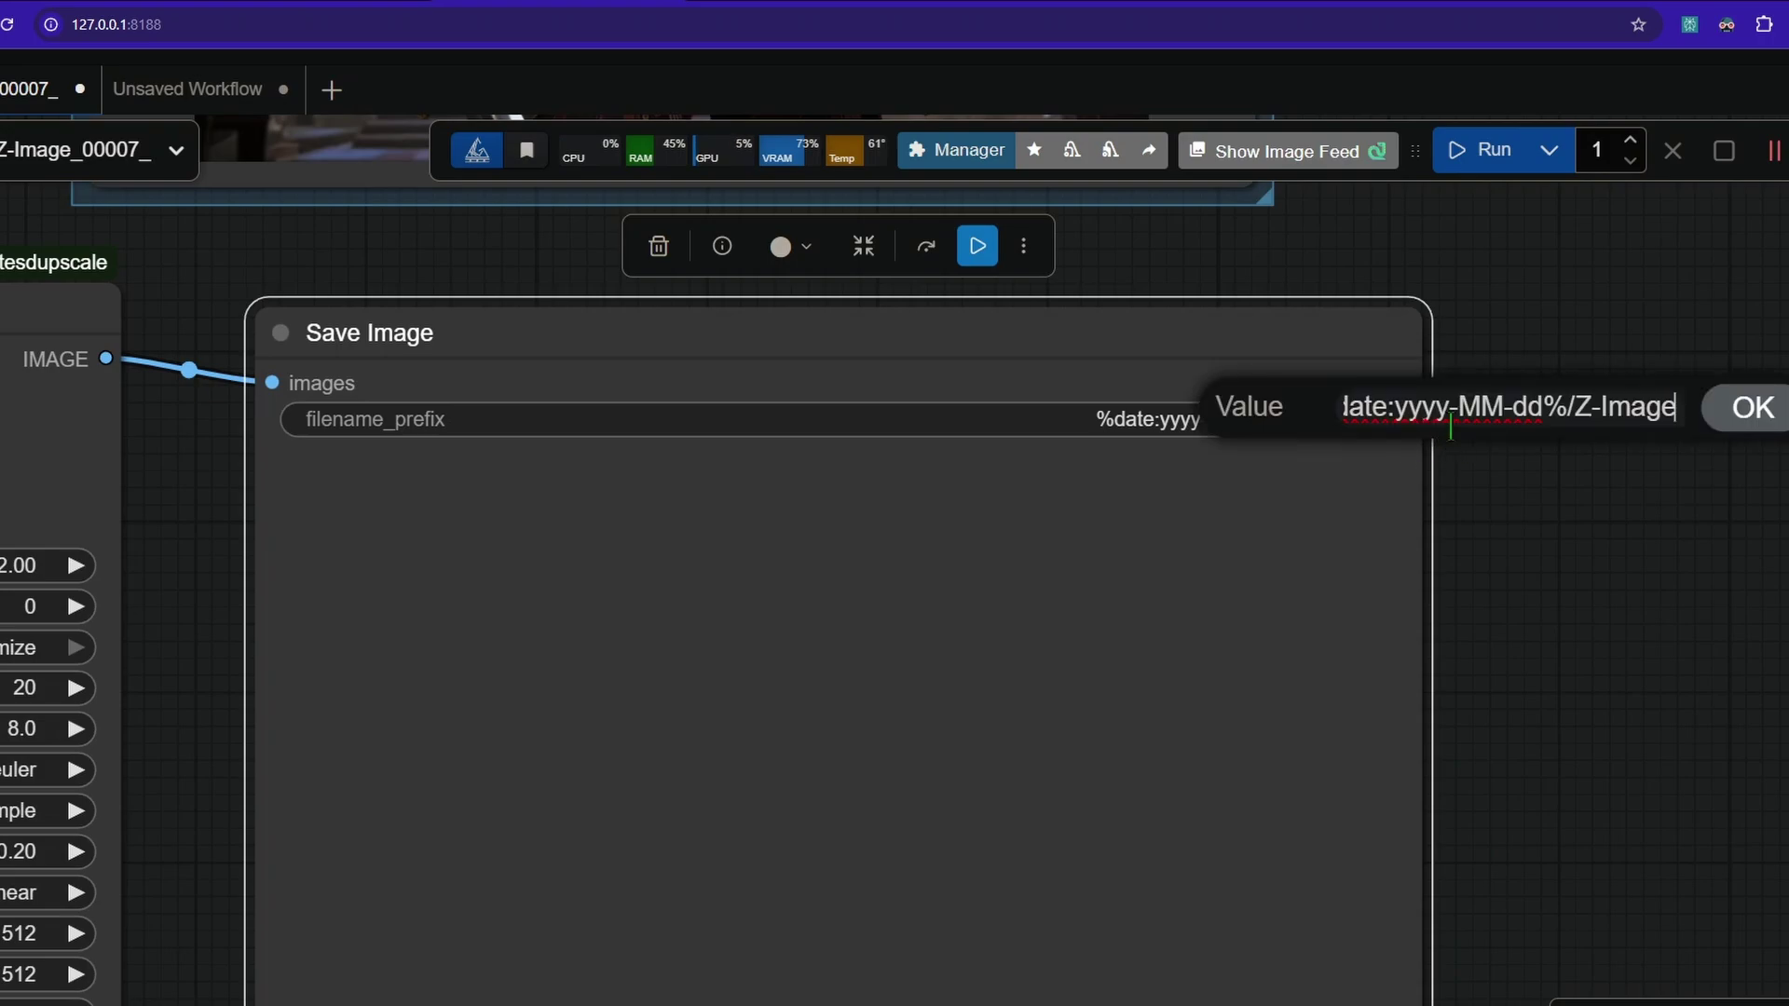
text(-)
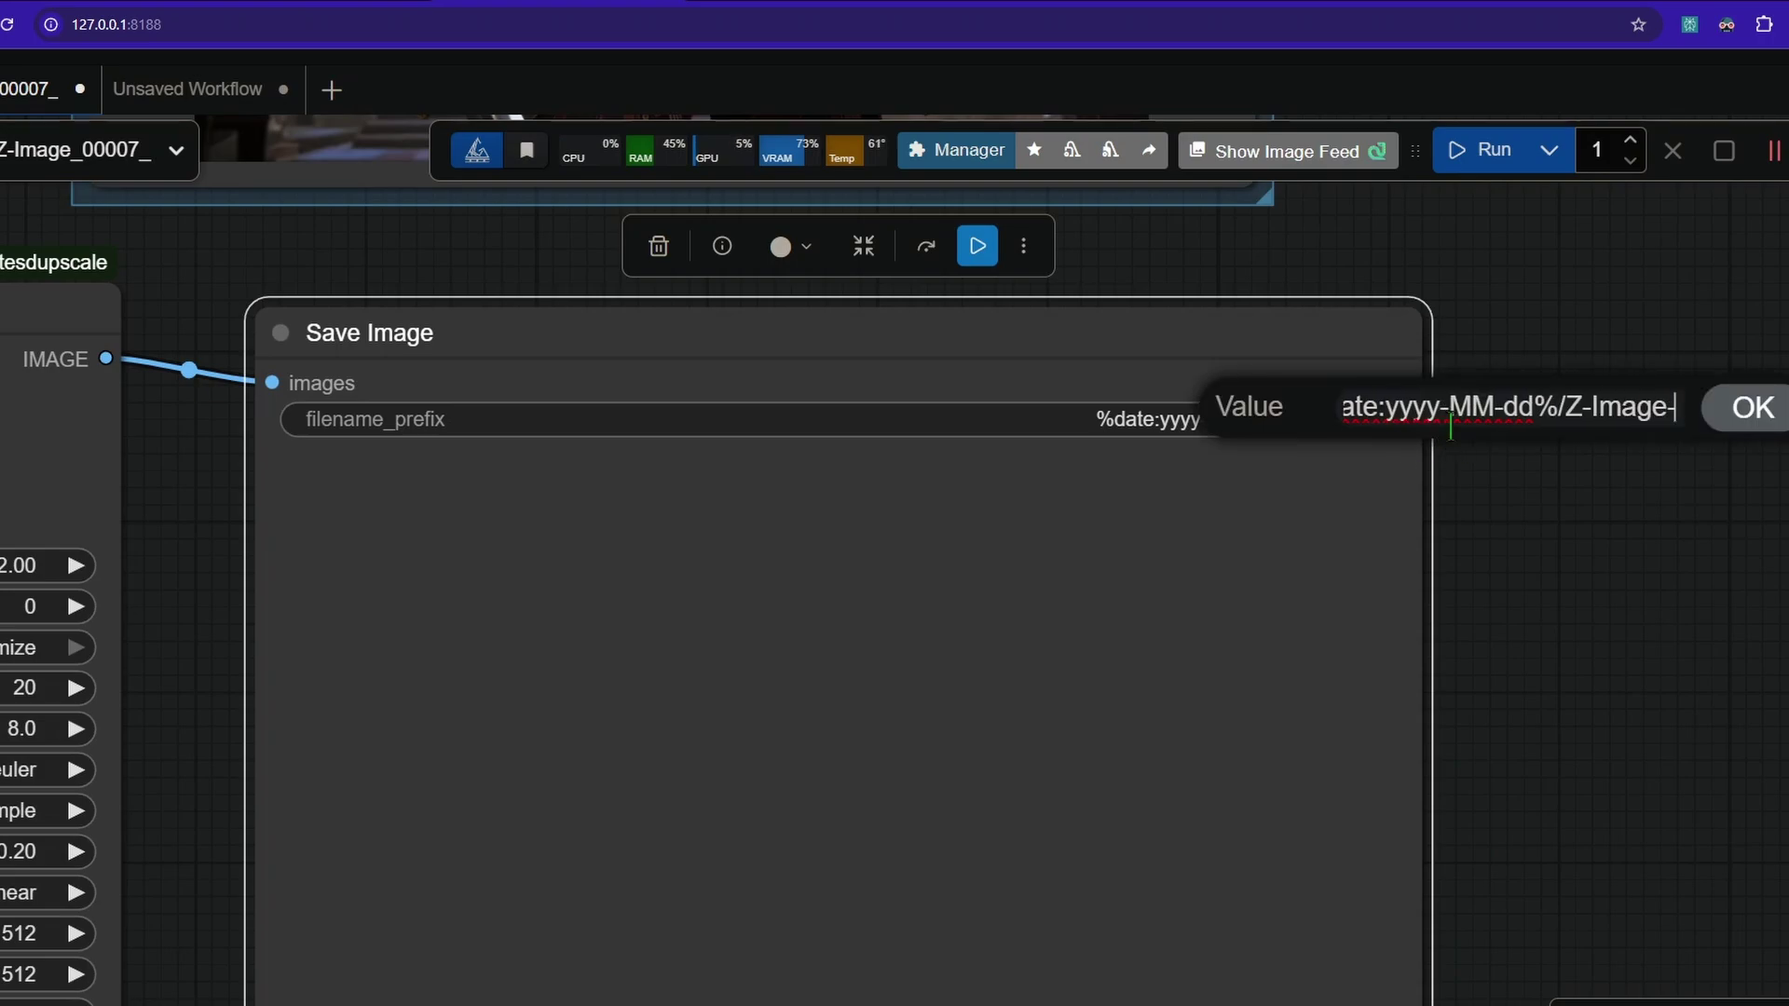
text(Upscale)
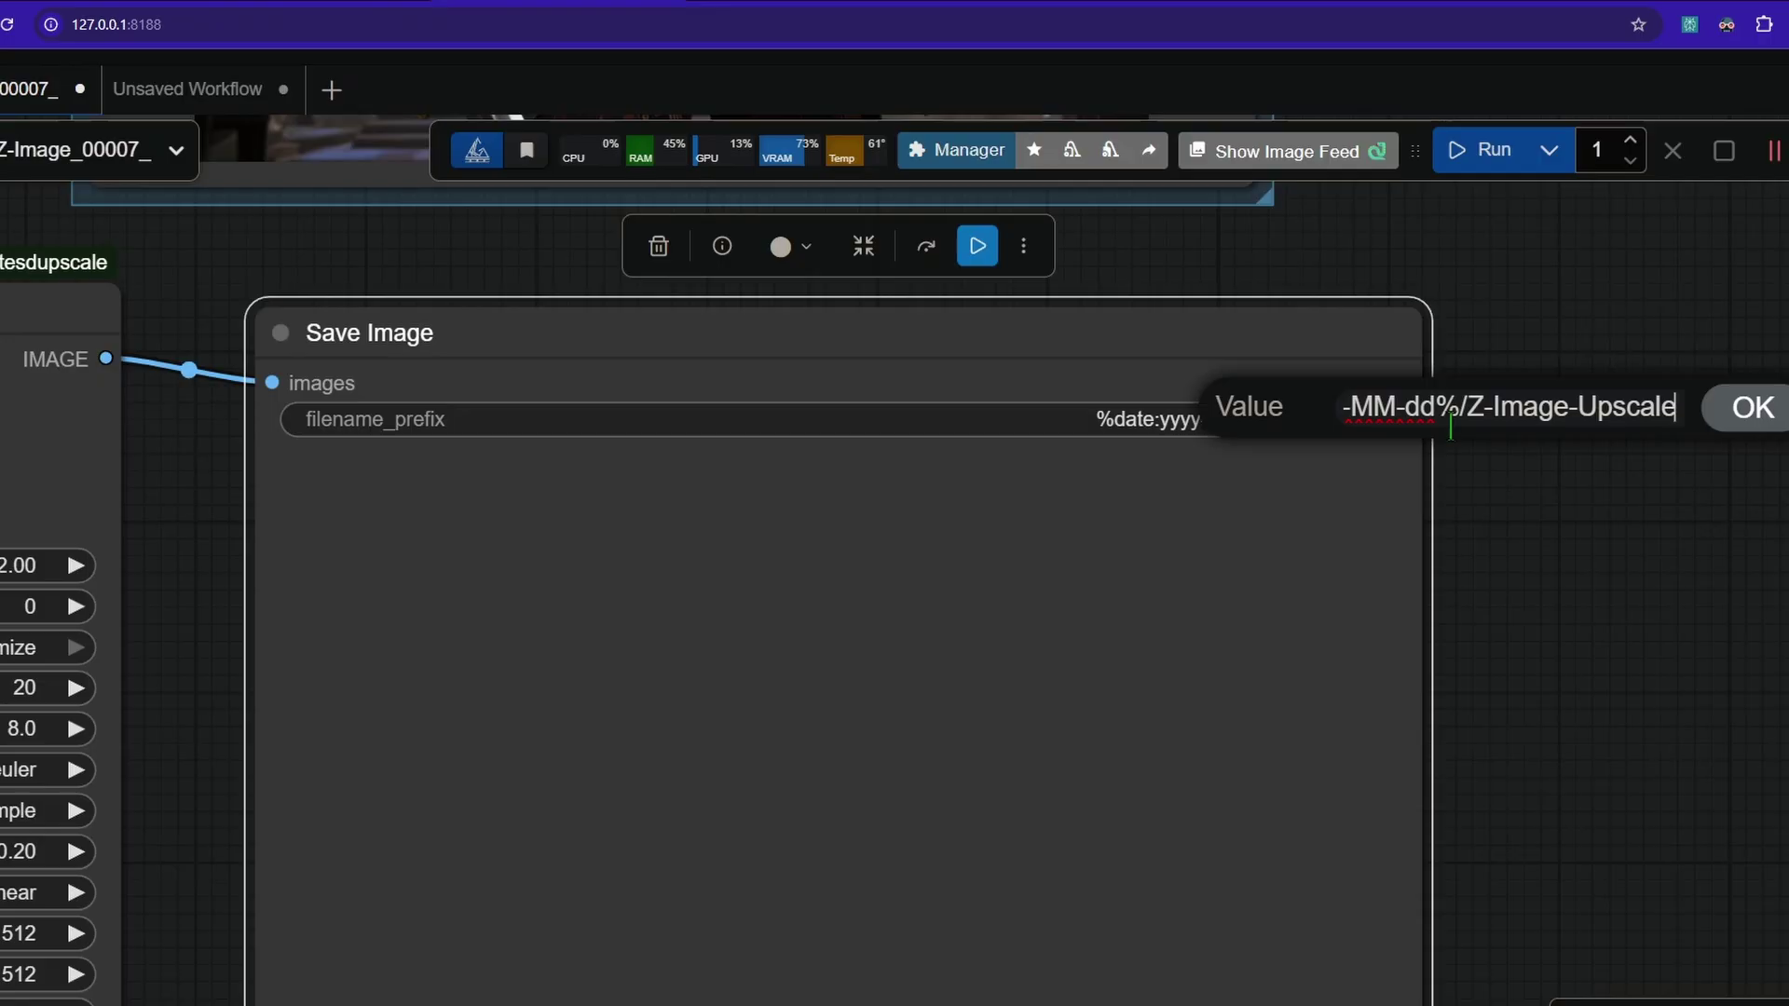
key(Return)
Set upscale_by on the Ultimate SD Upscale node to 1.50.
scroll(676, 554, down, 4)
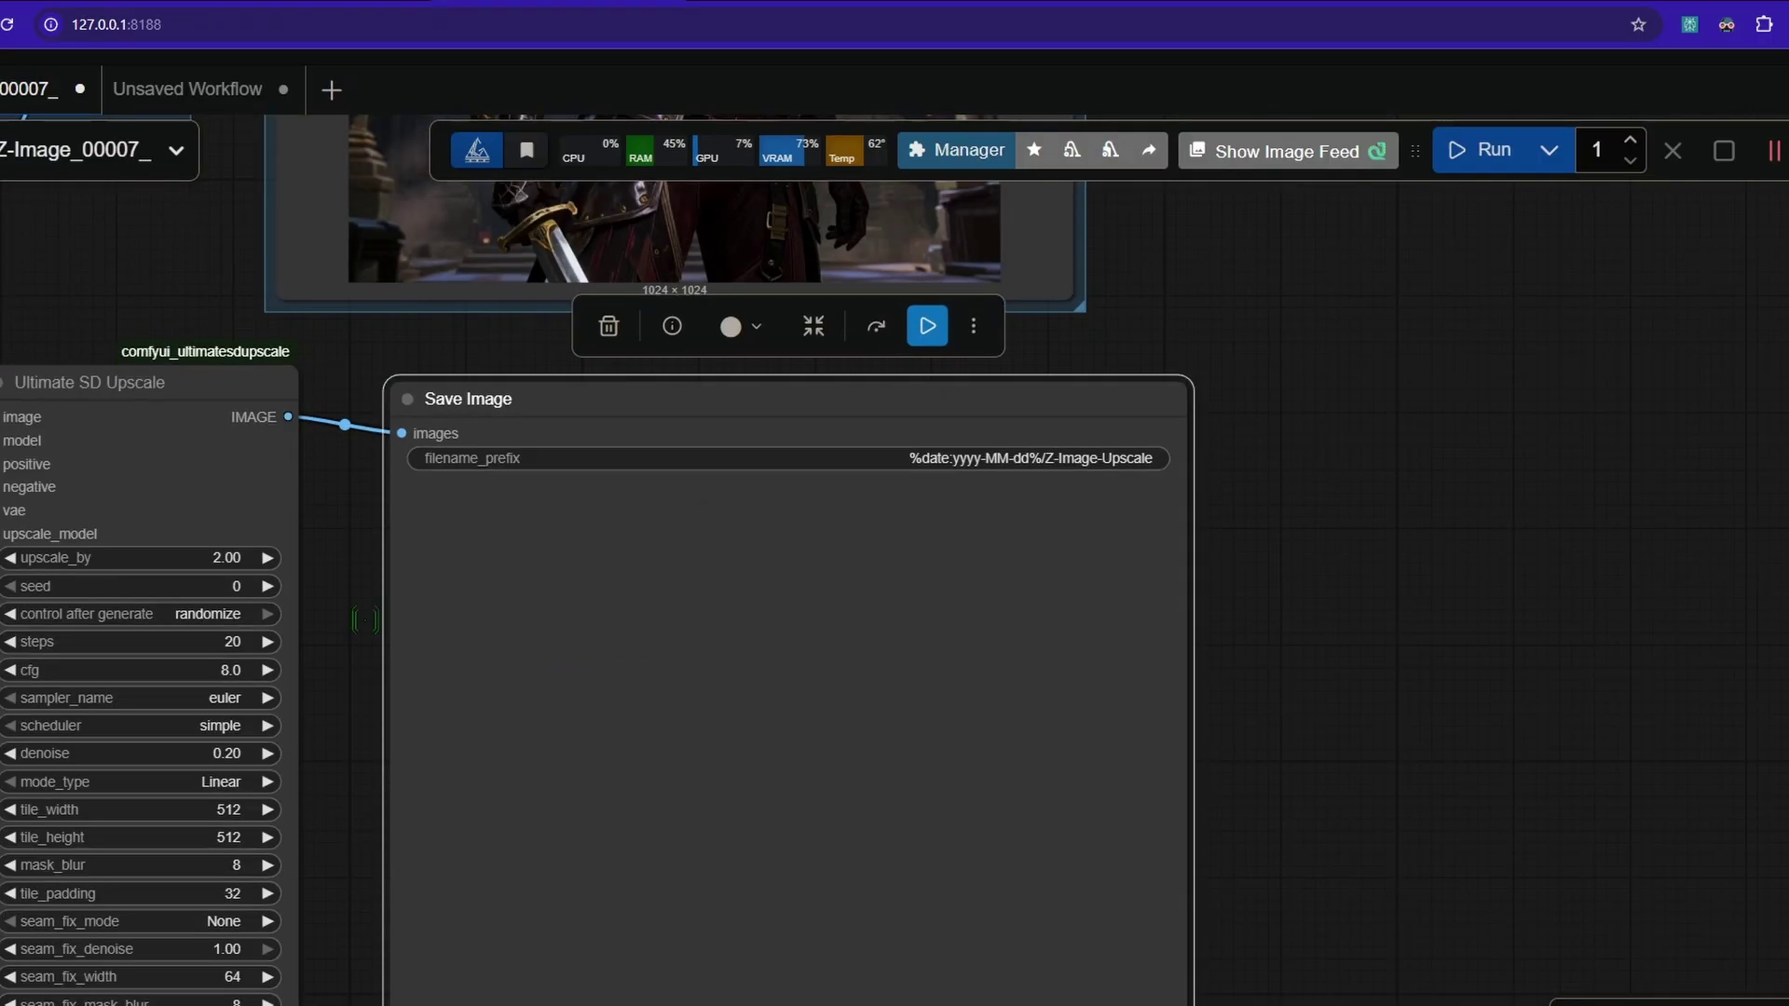
drag(435, 592, 1138, 503)
scroll(1086, 533, up, 4)
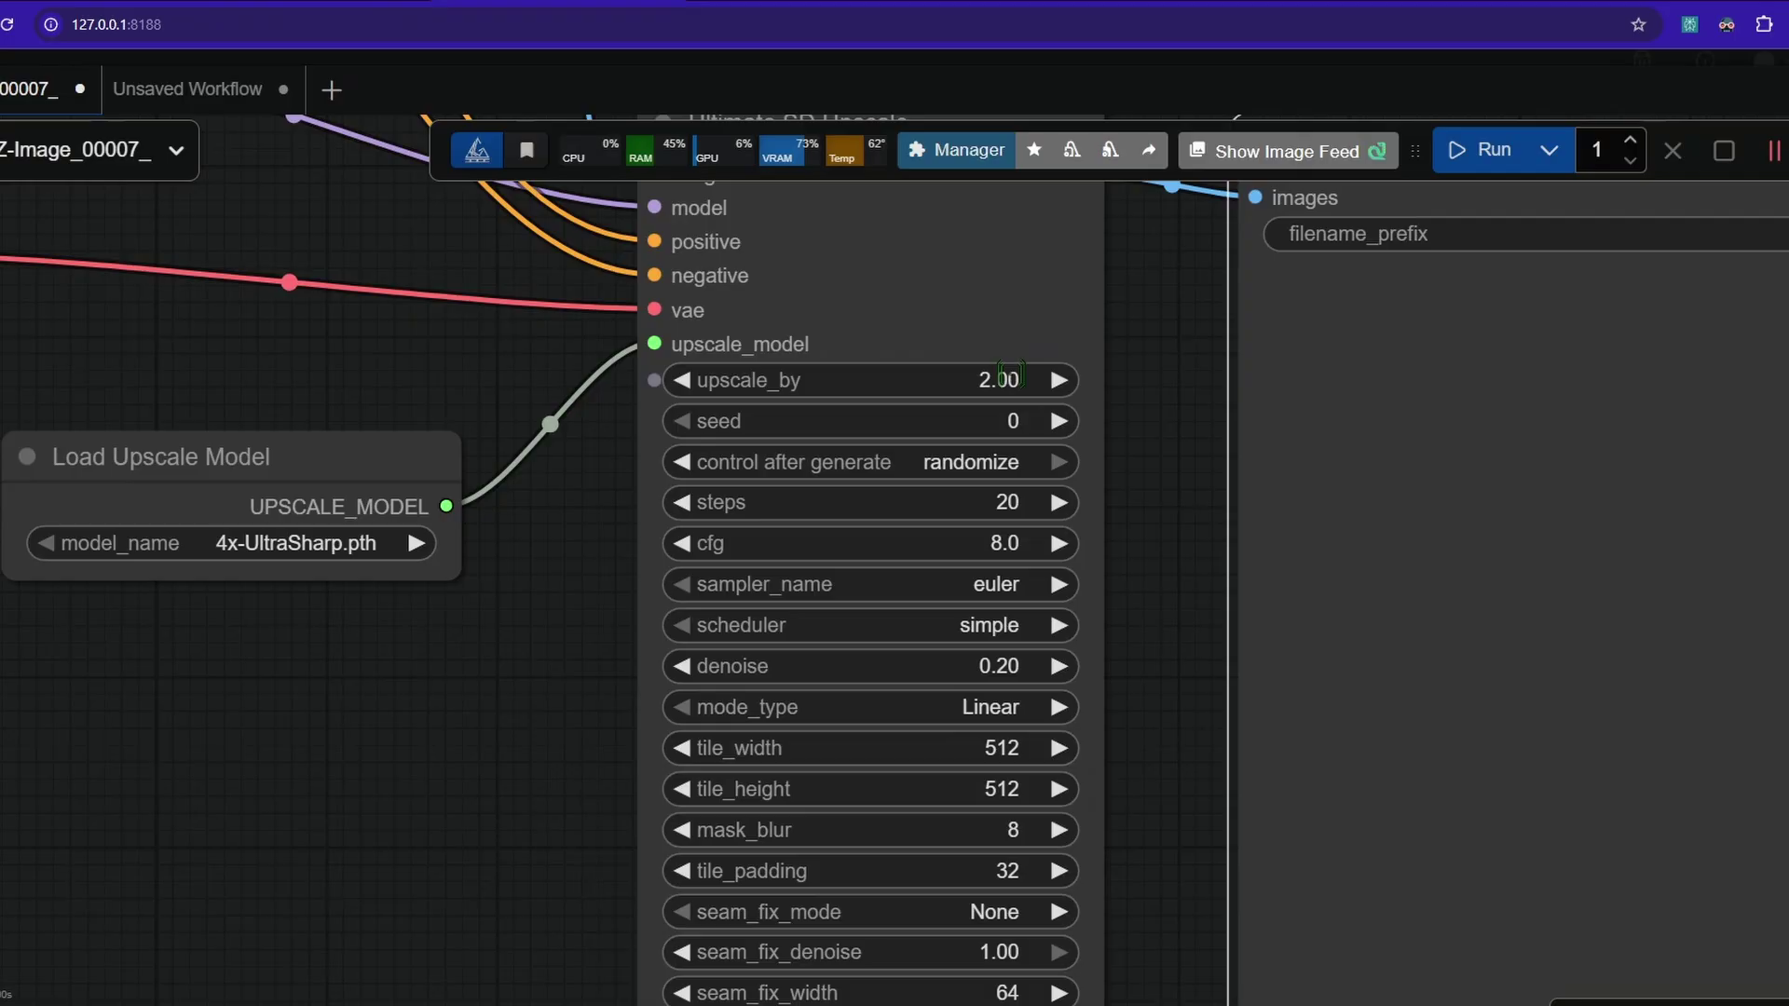
click(998, 380)
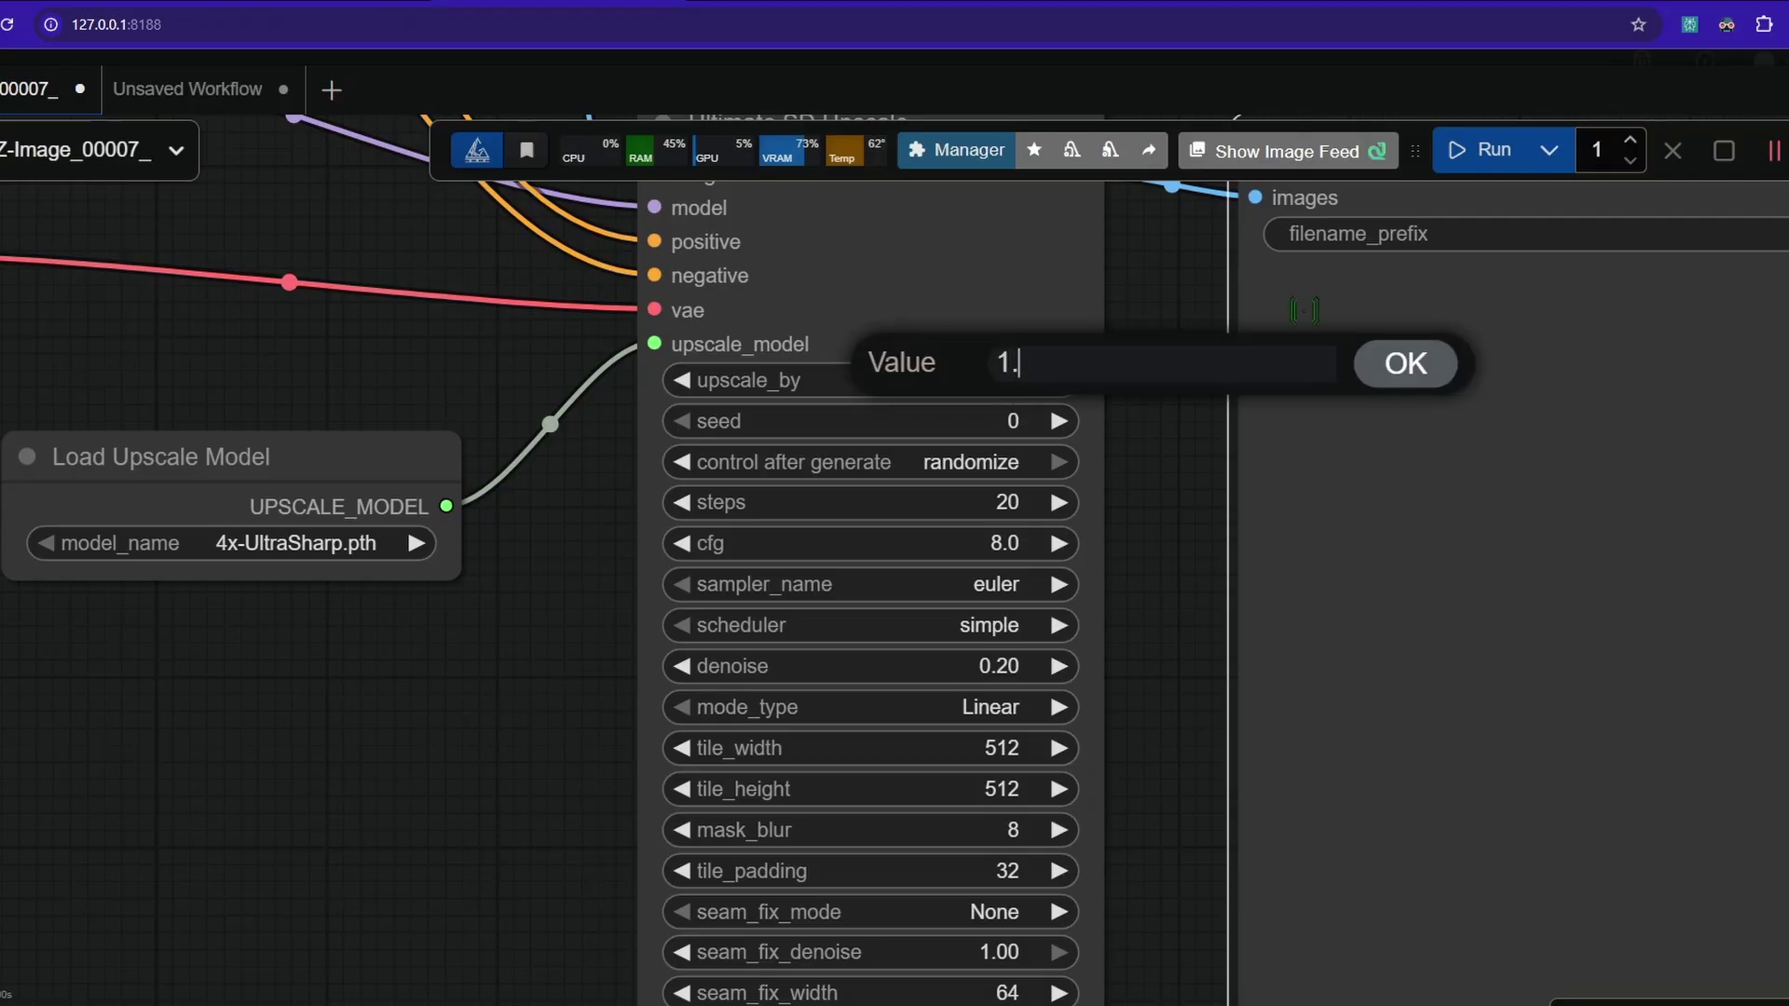
key(Return)
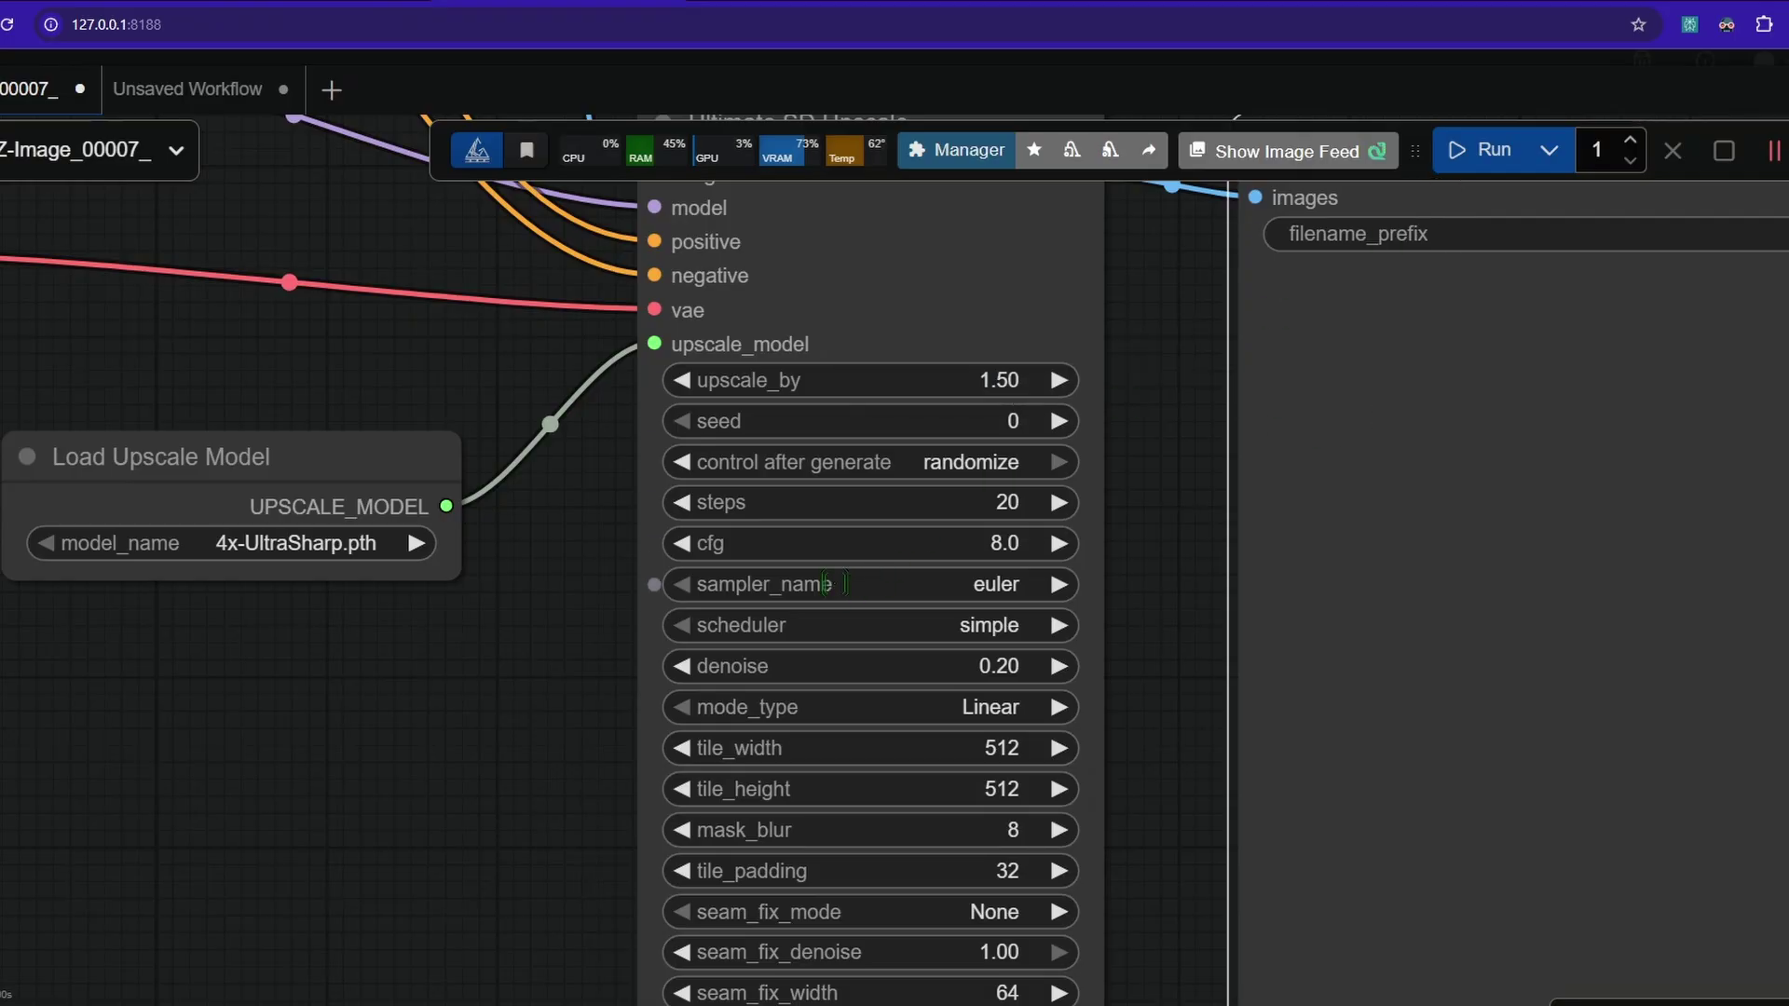
Set the Ultimate SD Upscale node's steps to 9 and cfg to 1.0.
click(983, 503)
key(Return)
scroll(1397, 549, up, 3)
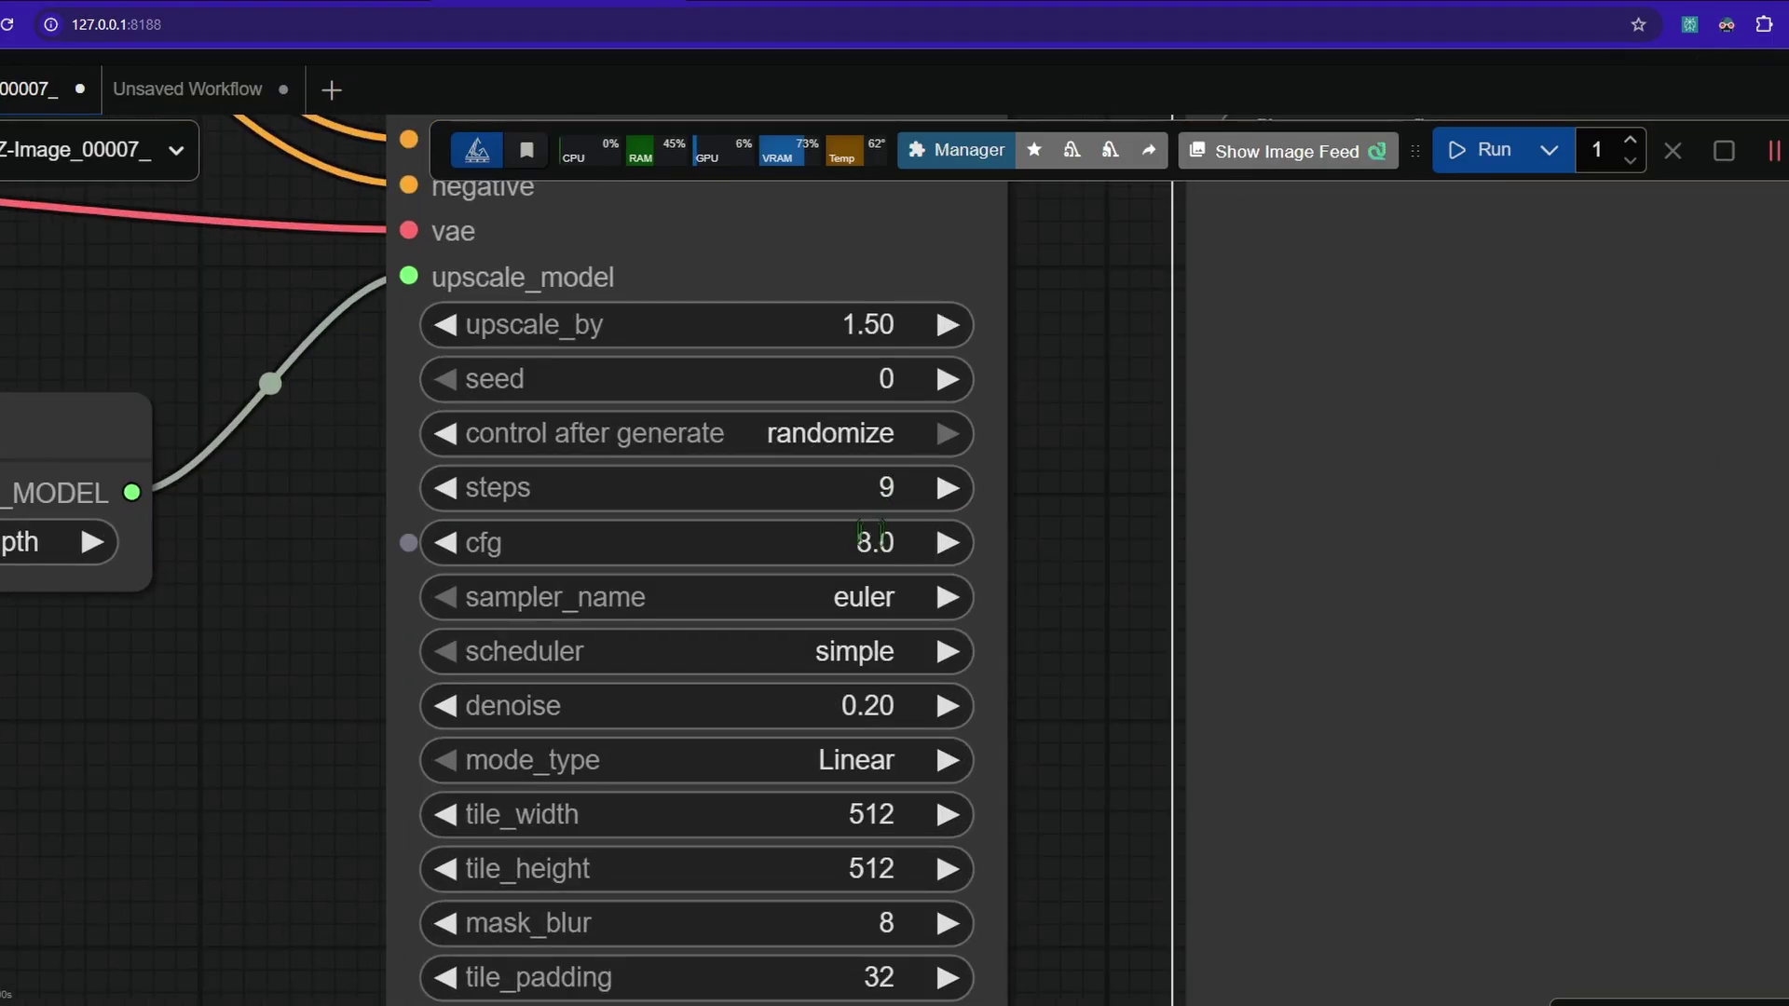
click(862, 539)
text(1)
key(Return)
Review the denoise value and the tile size settings of the Ultimate SD Upscale node.
drag(1088, 751, 1207, 430)
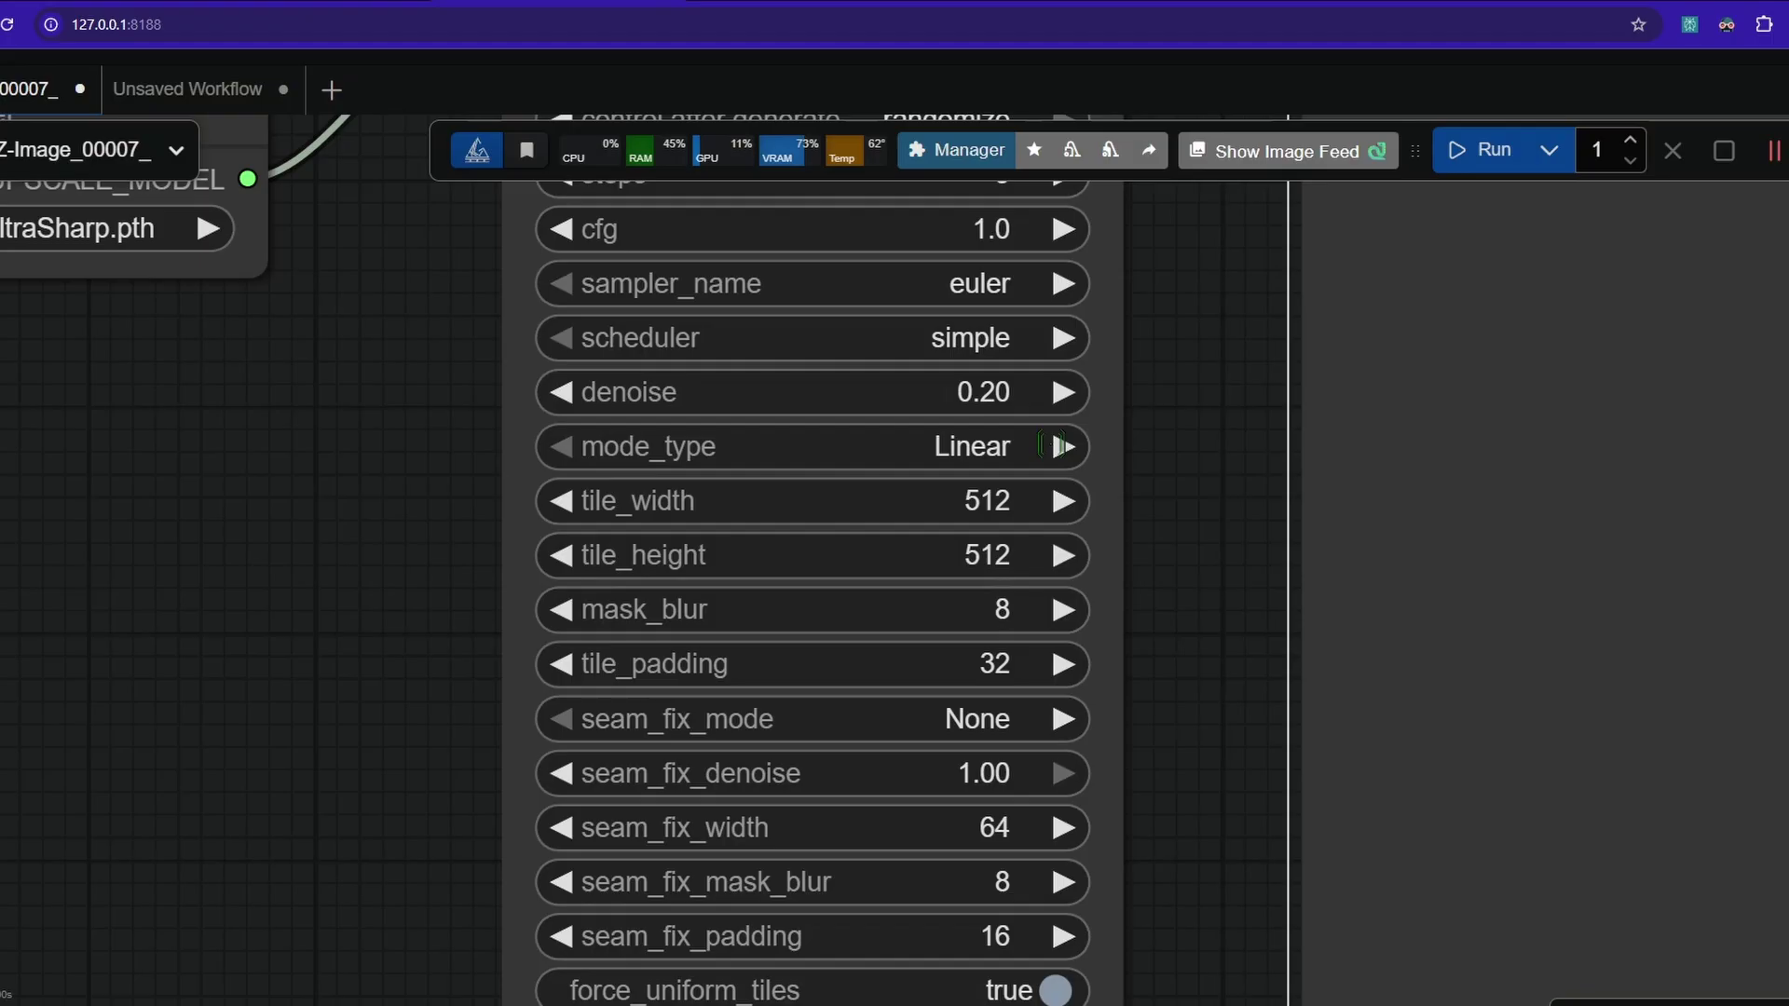
click(990, 392)
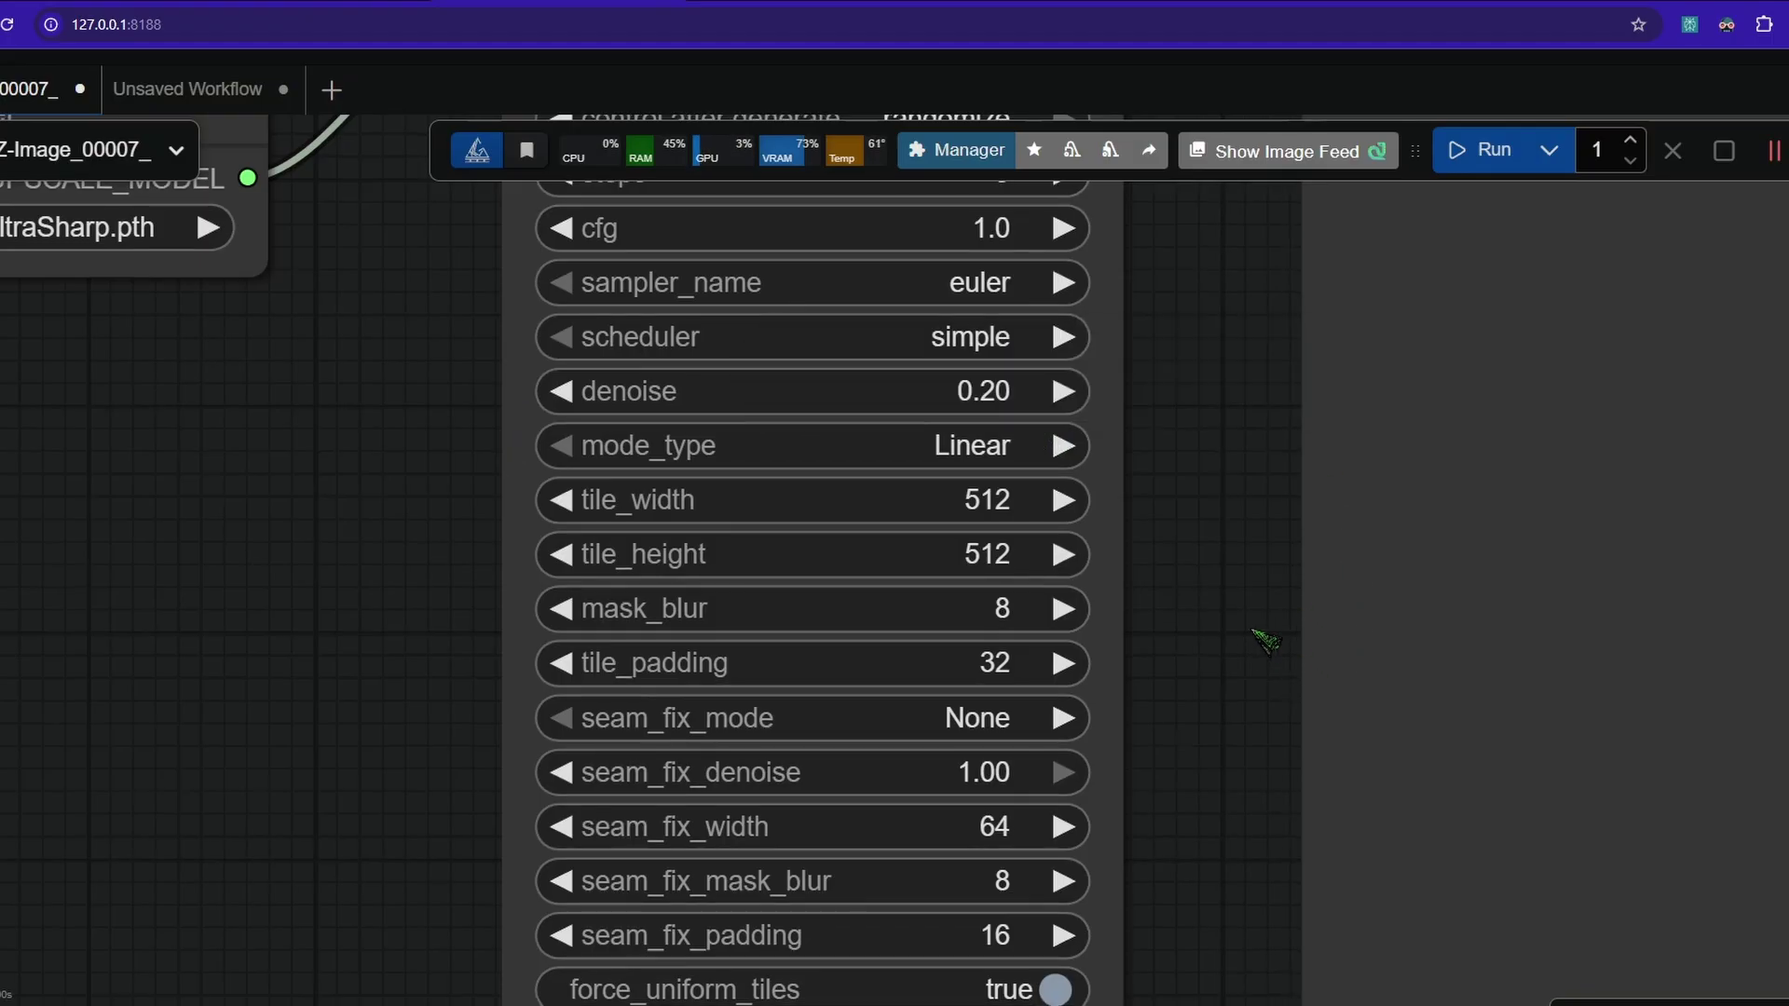
scroll(1202, 401, down, 3)
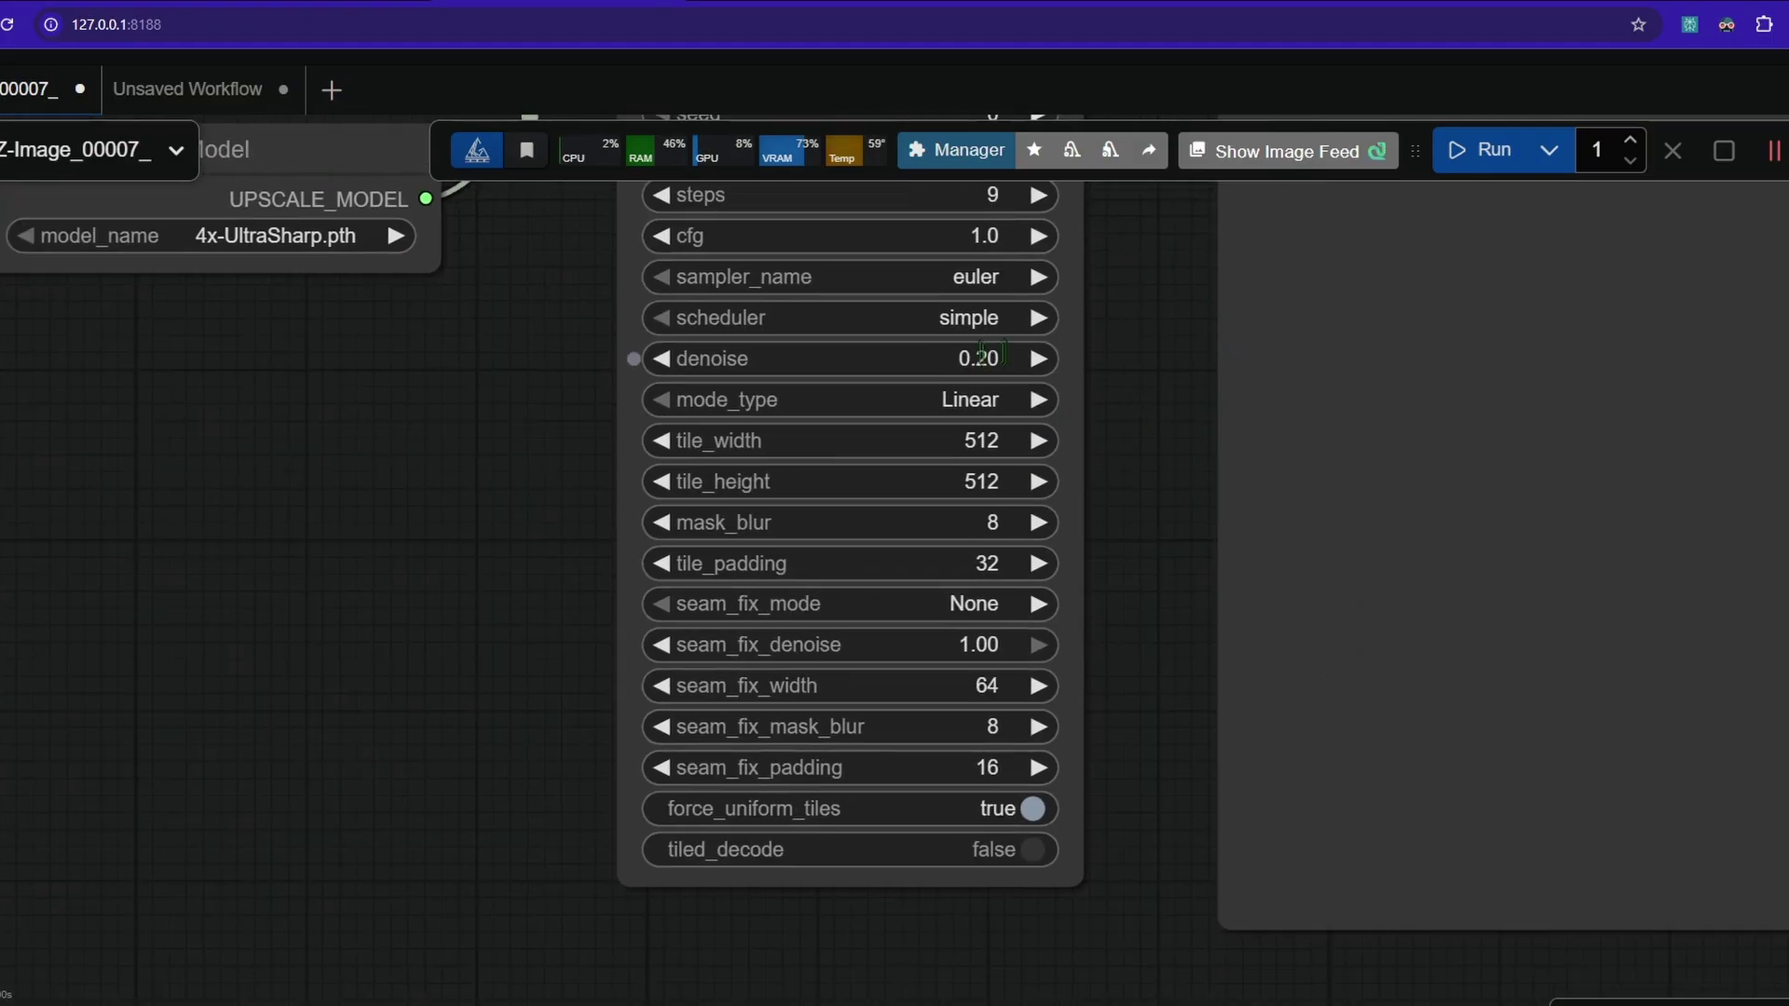
scroll(1132, 454, up, 1)
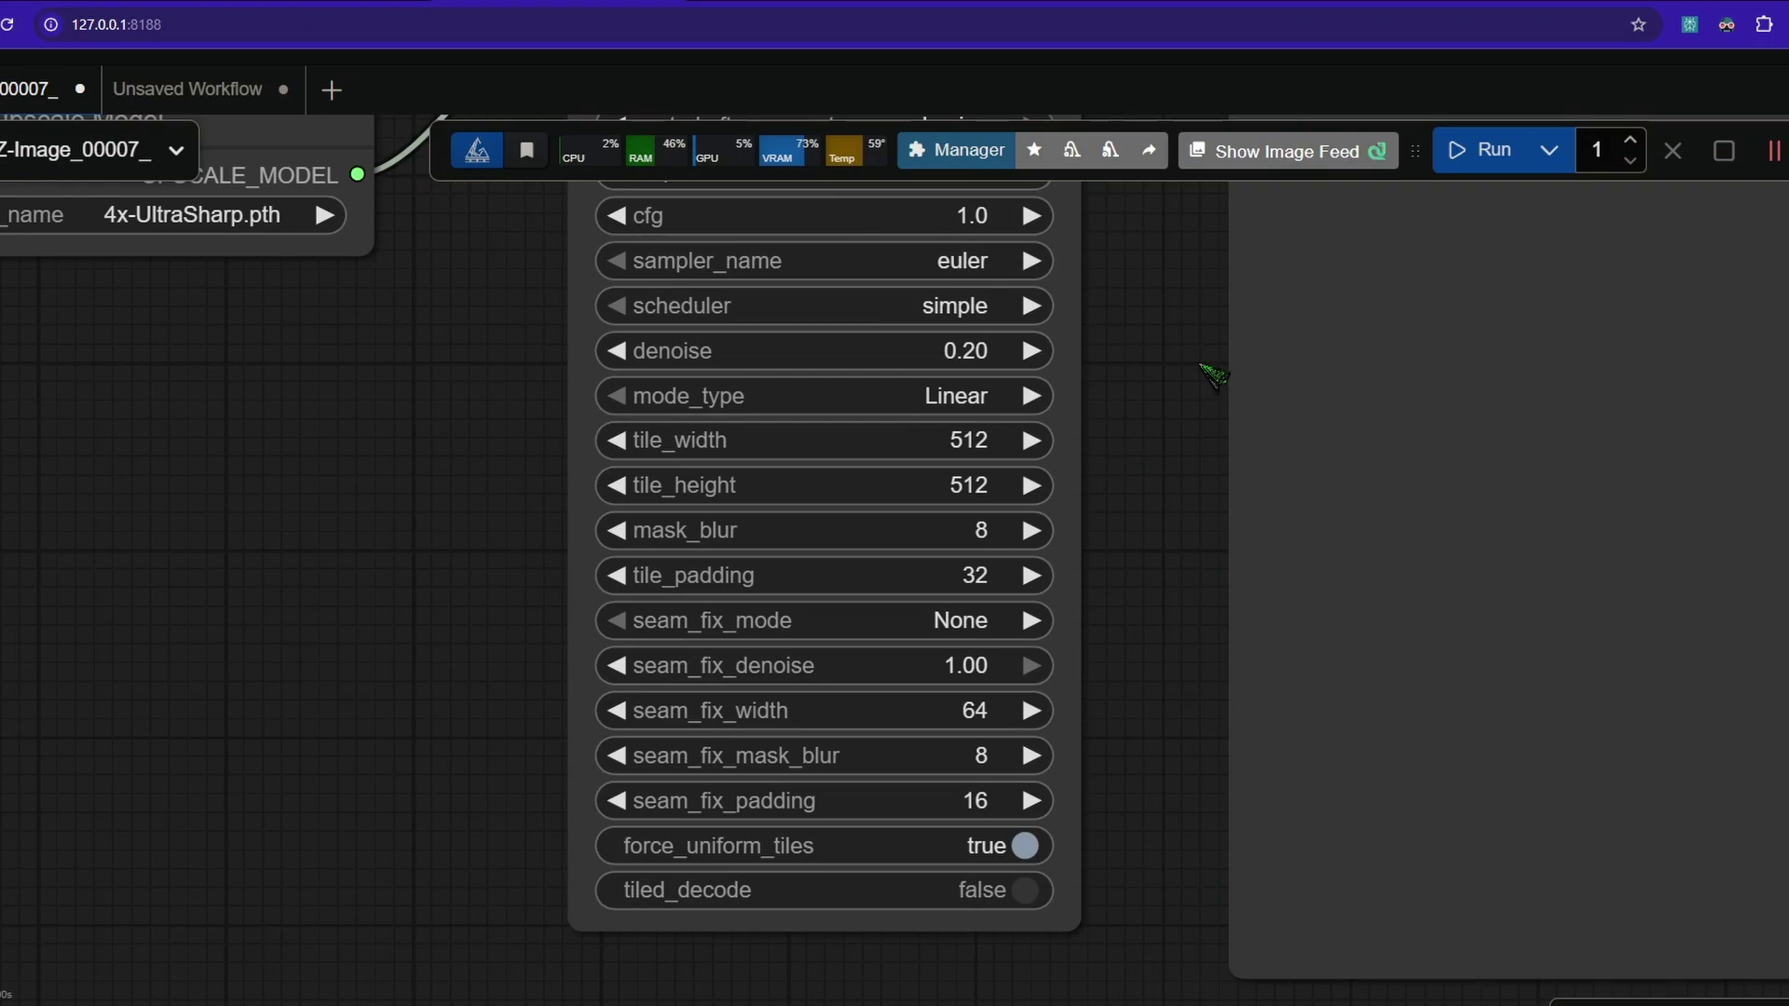
drag(1145, 402, 947, 504)
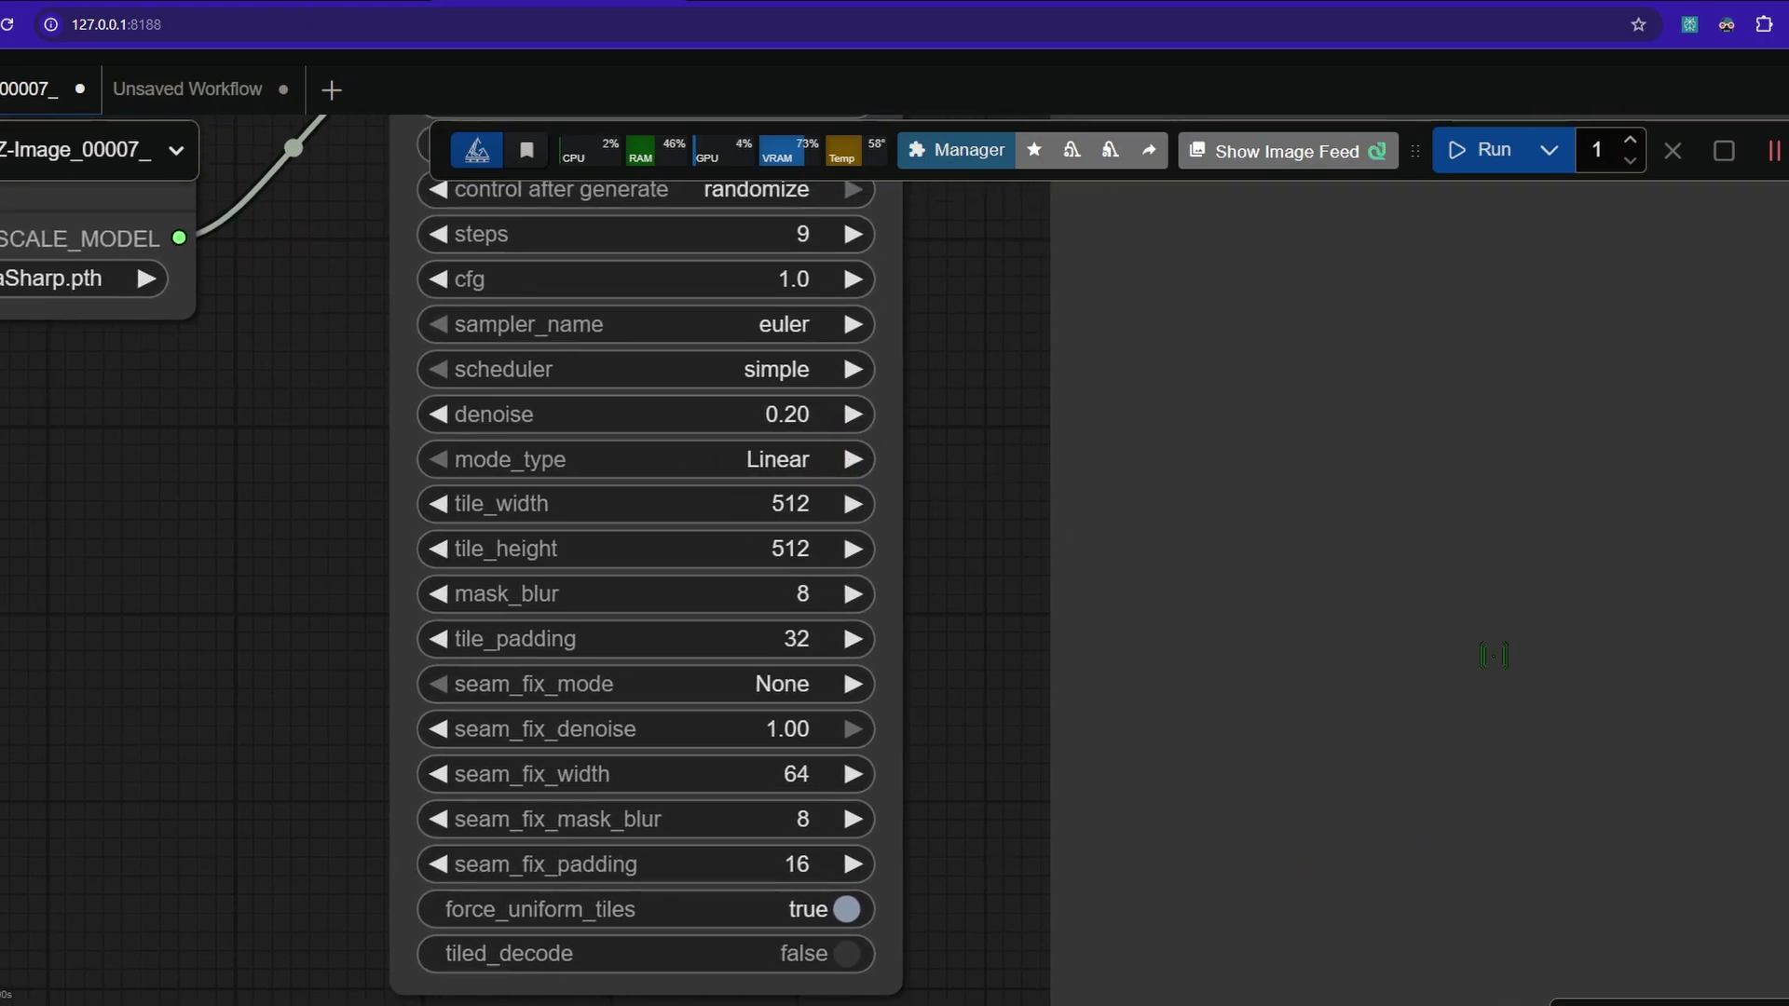
scroll(1031, 599, down, 1)
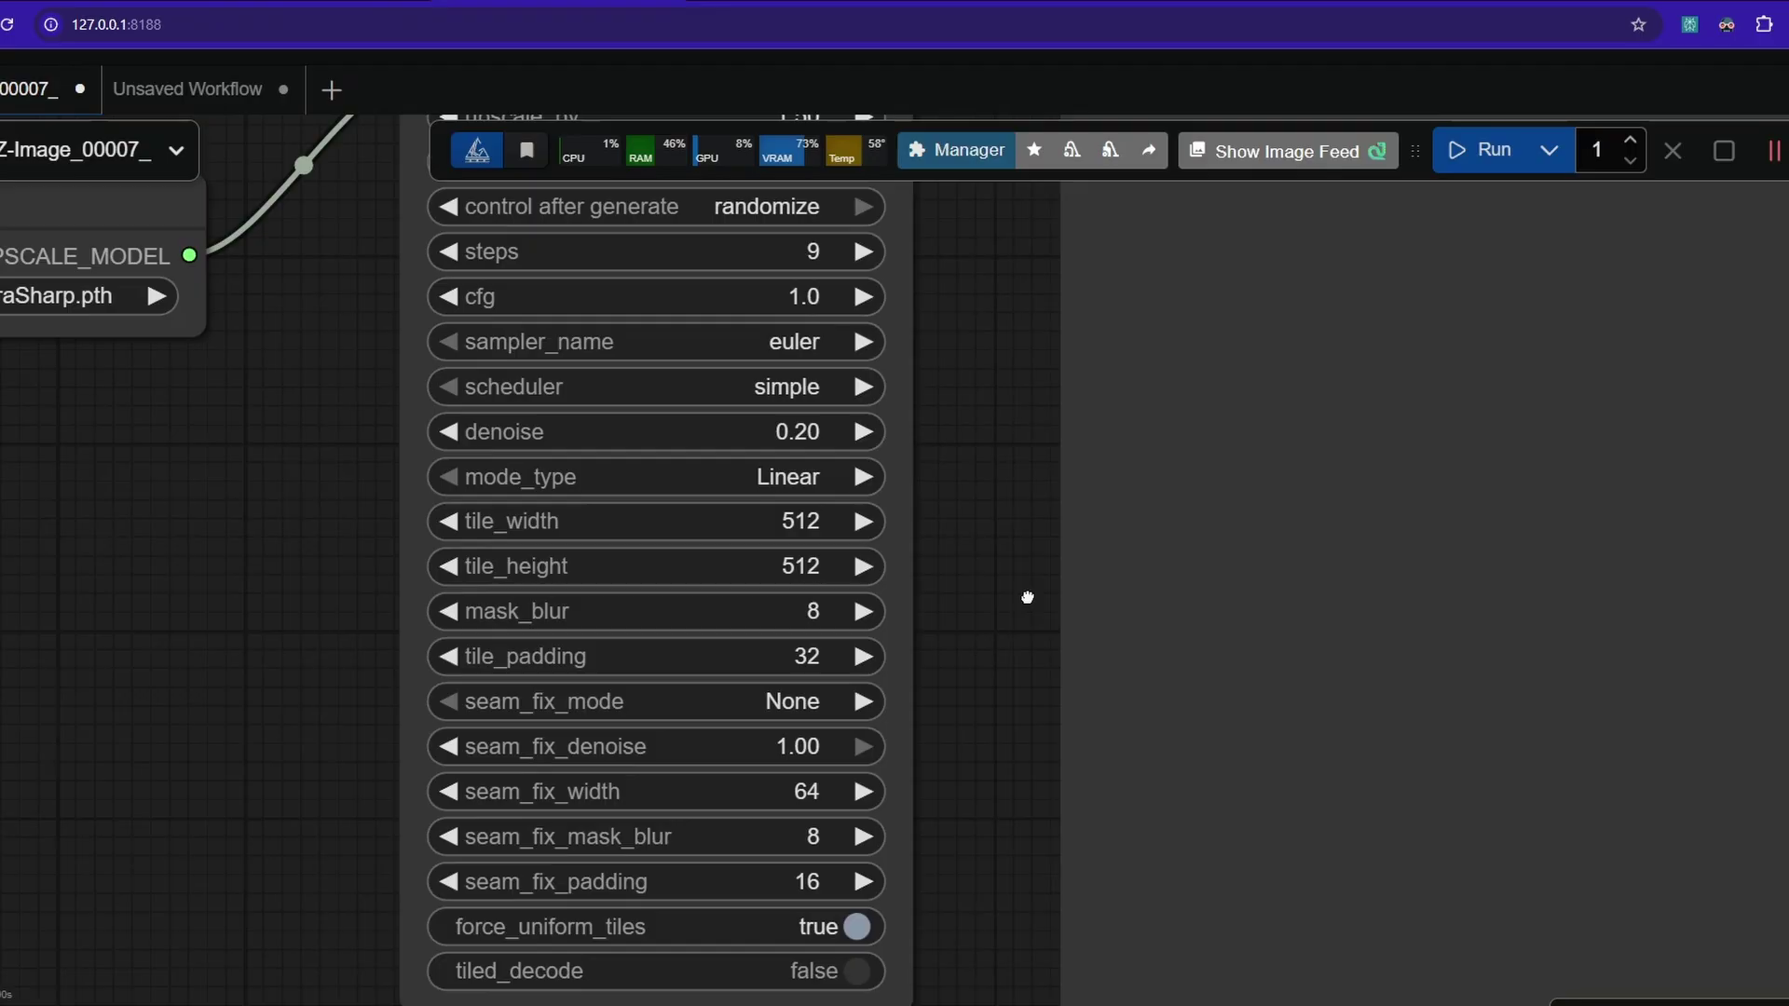
scroll(998, 690, down, 1)
scroll(978, 652, up, 2)
drag(1000, 511, 1045, 500)
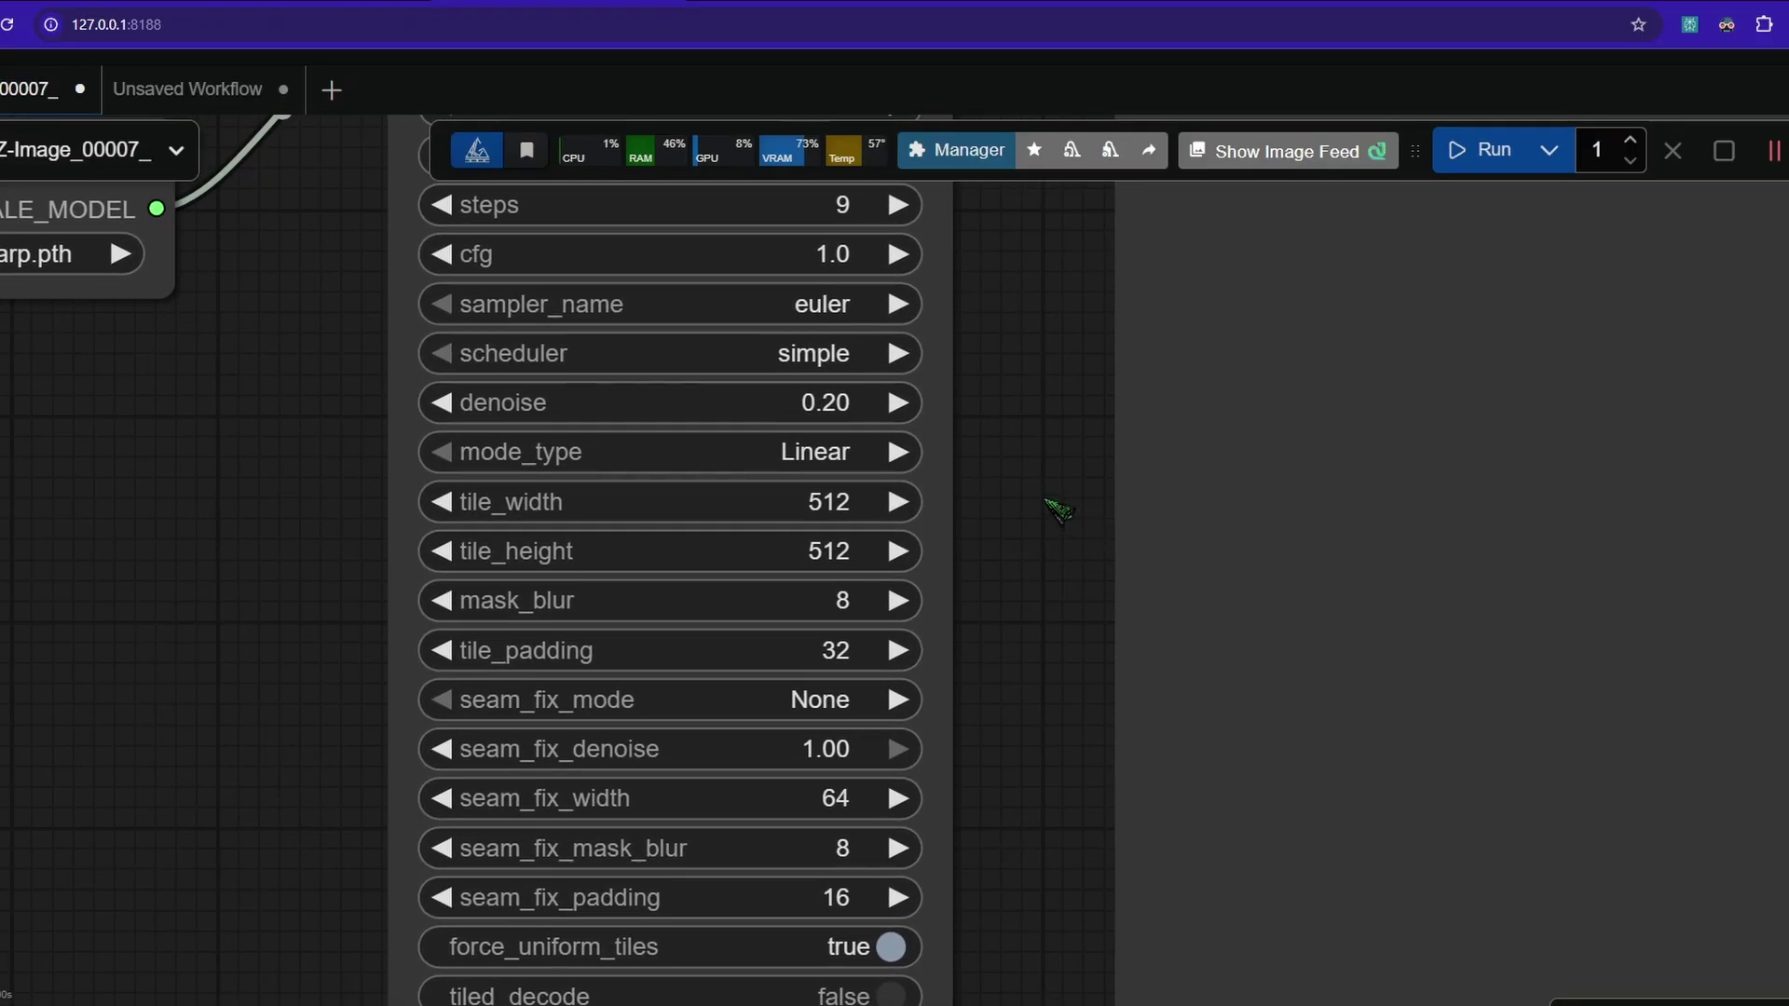
Try a tile_width of 1024 on the Ultimate SD Upscale node and return it to 512.
click(835, 503)
text(1024)
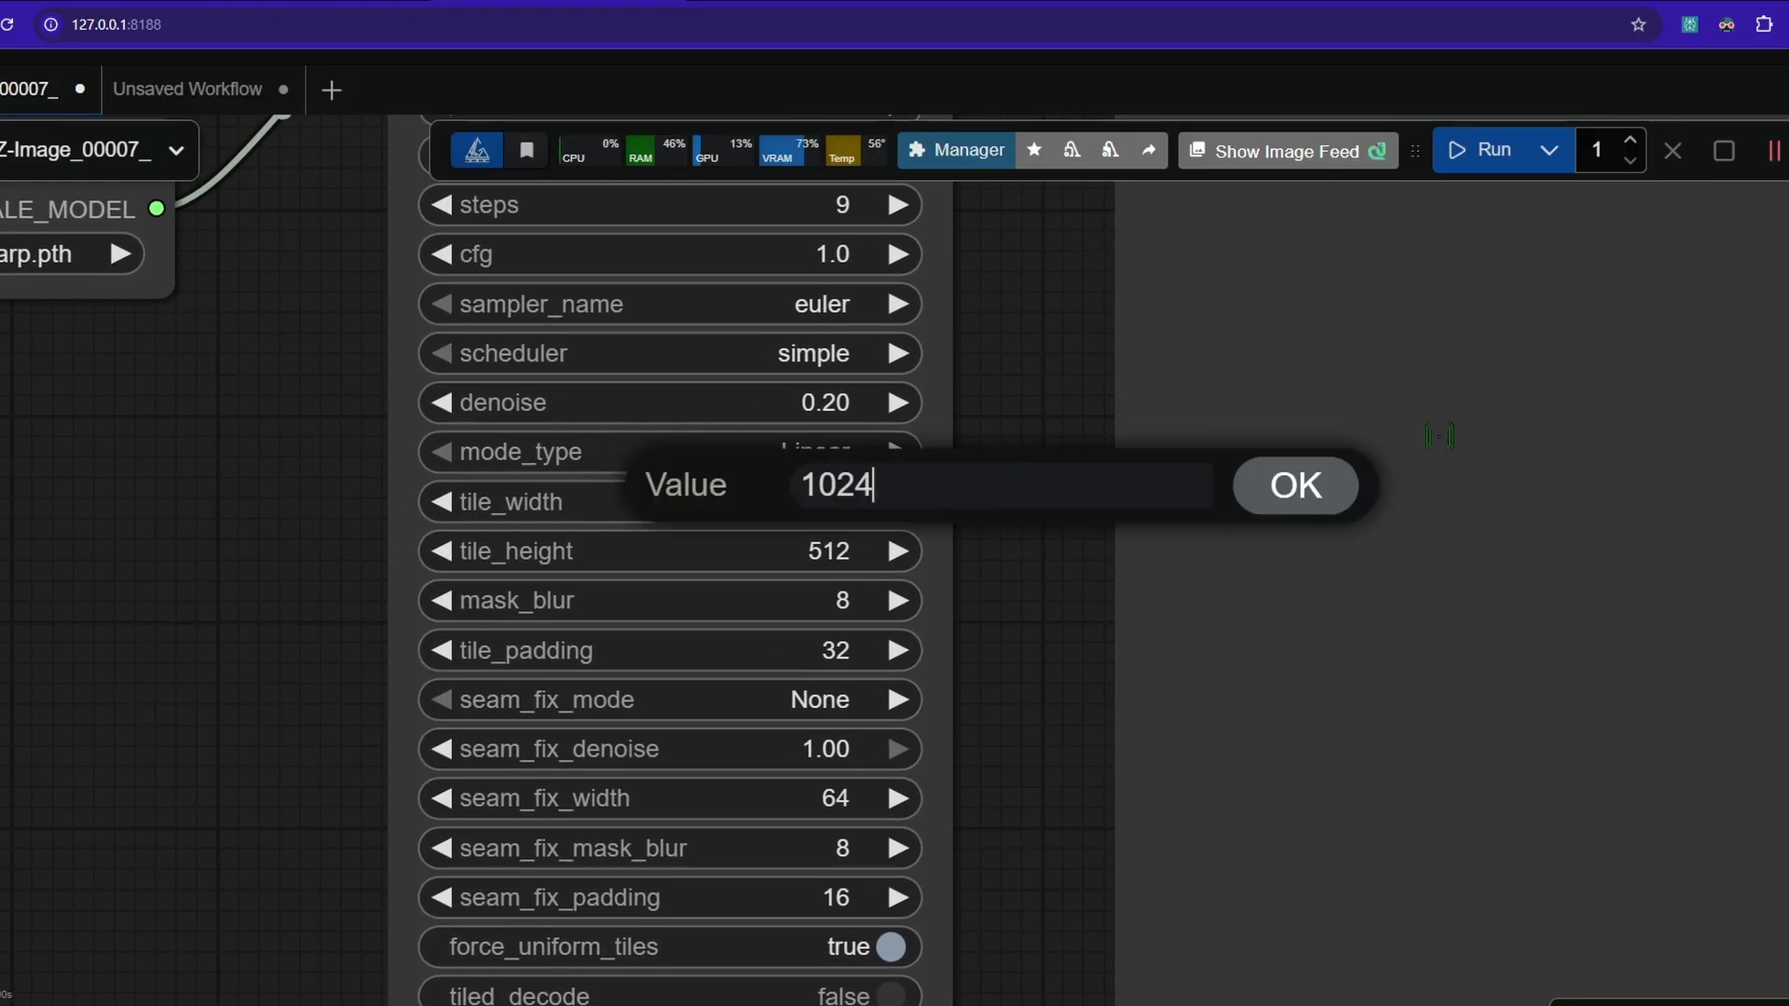
key(Return)
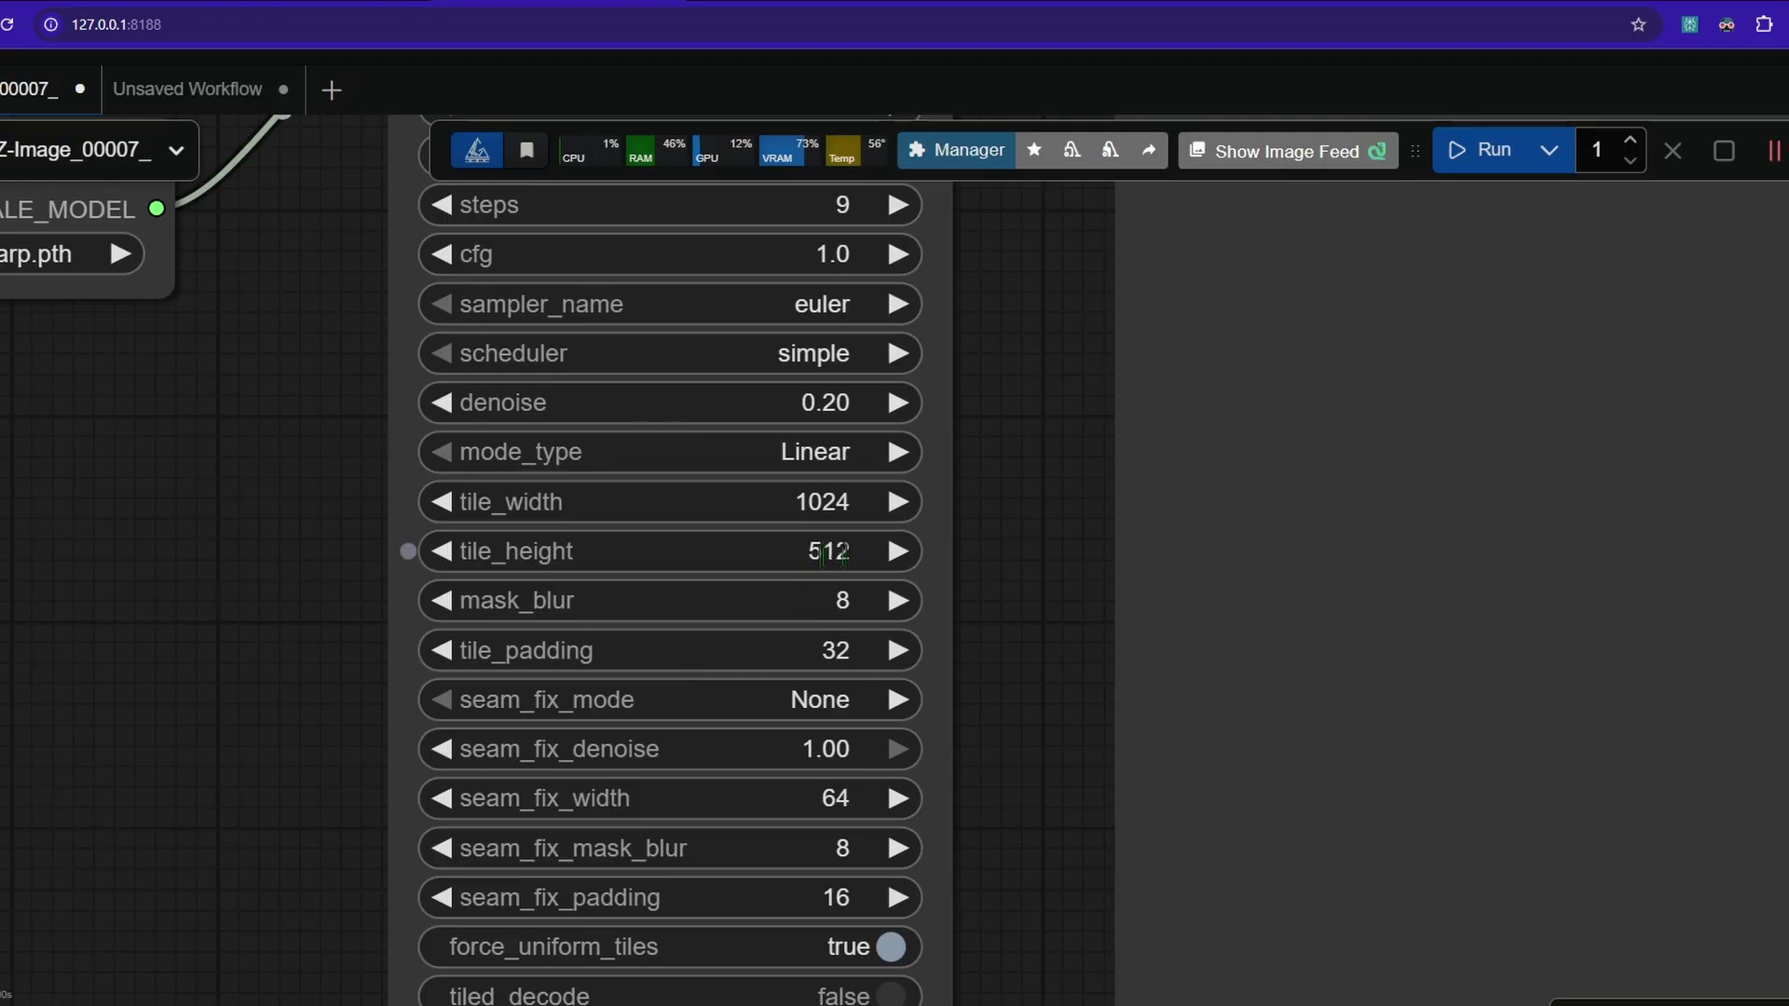
click(833, 511)
text(4)
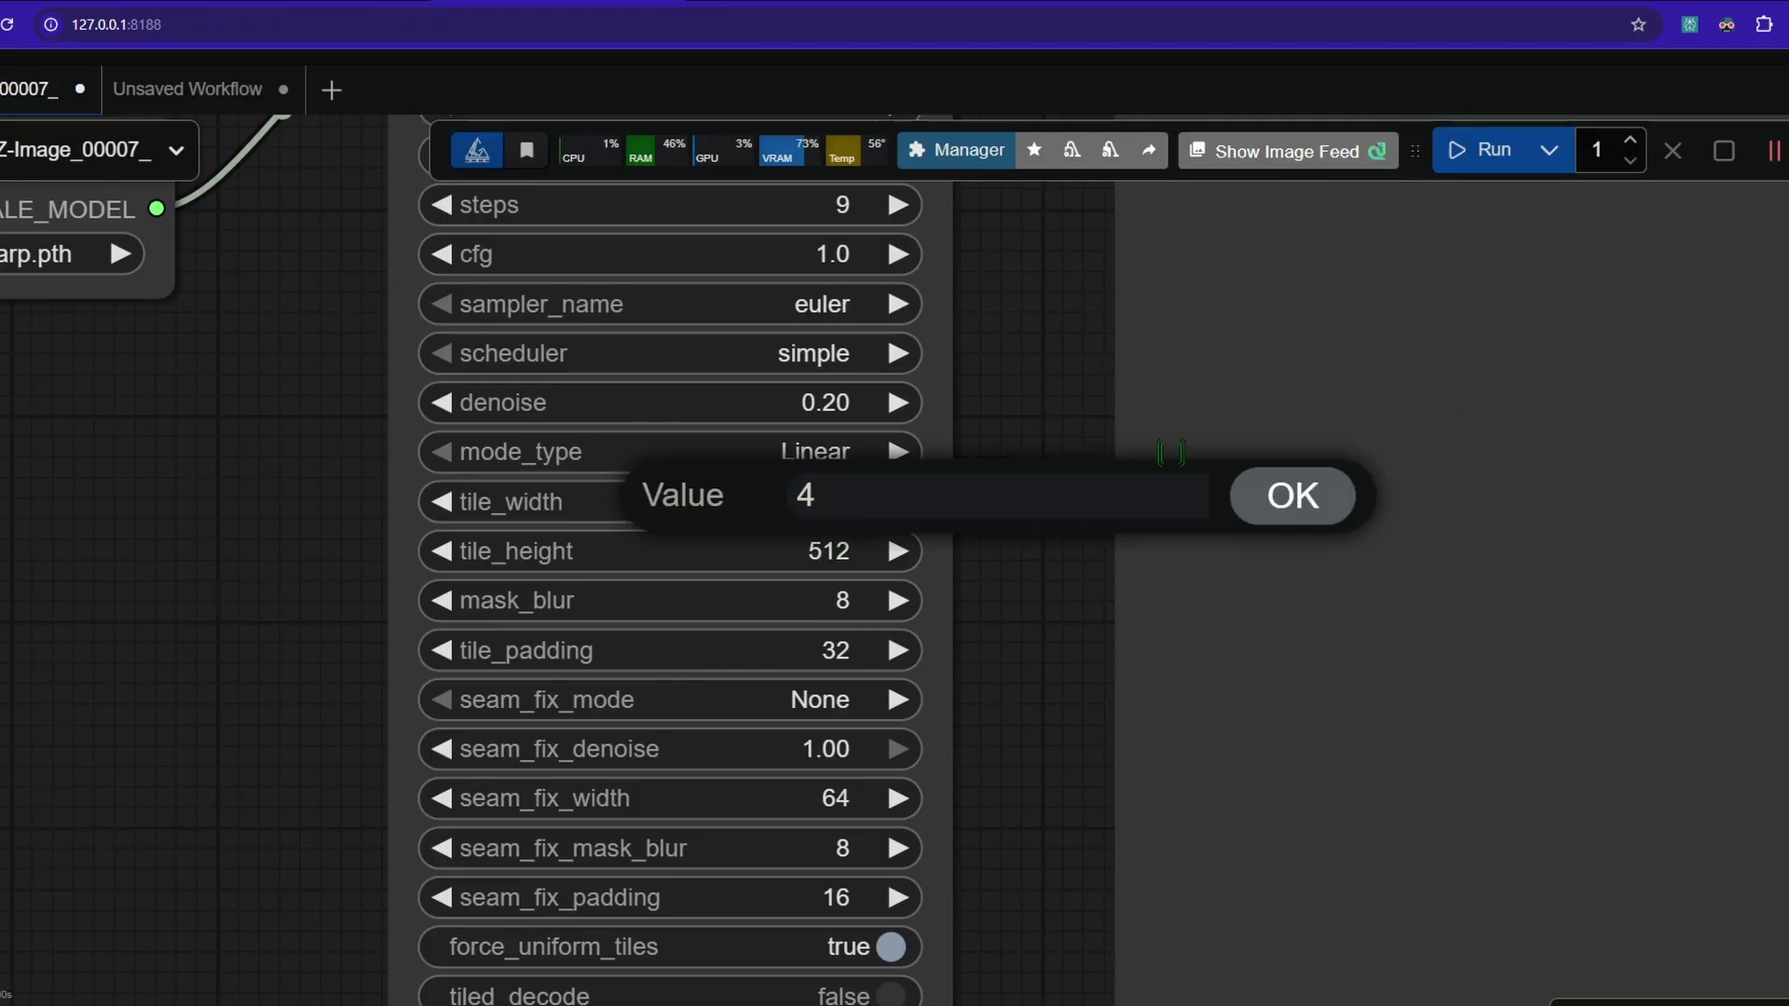
key(Return)
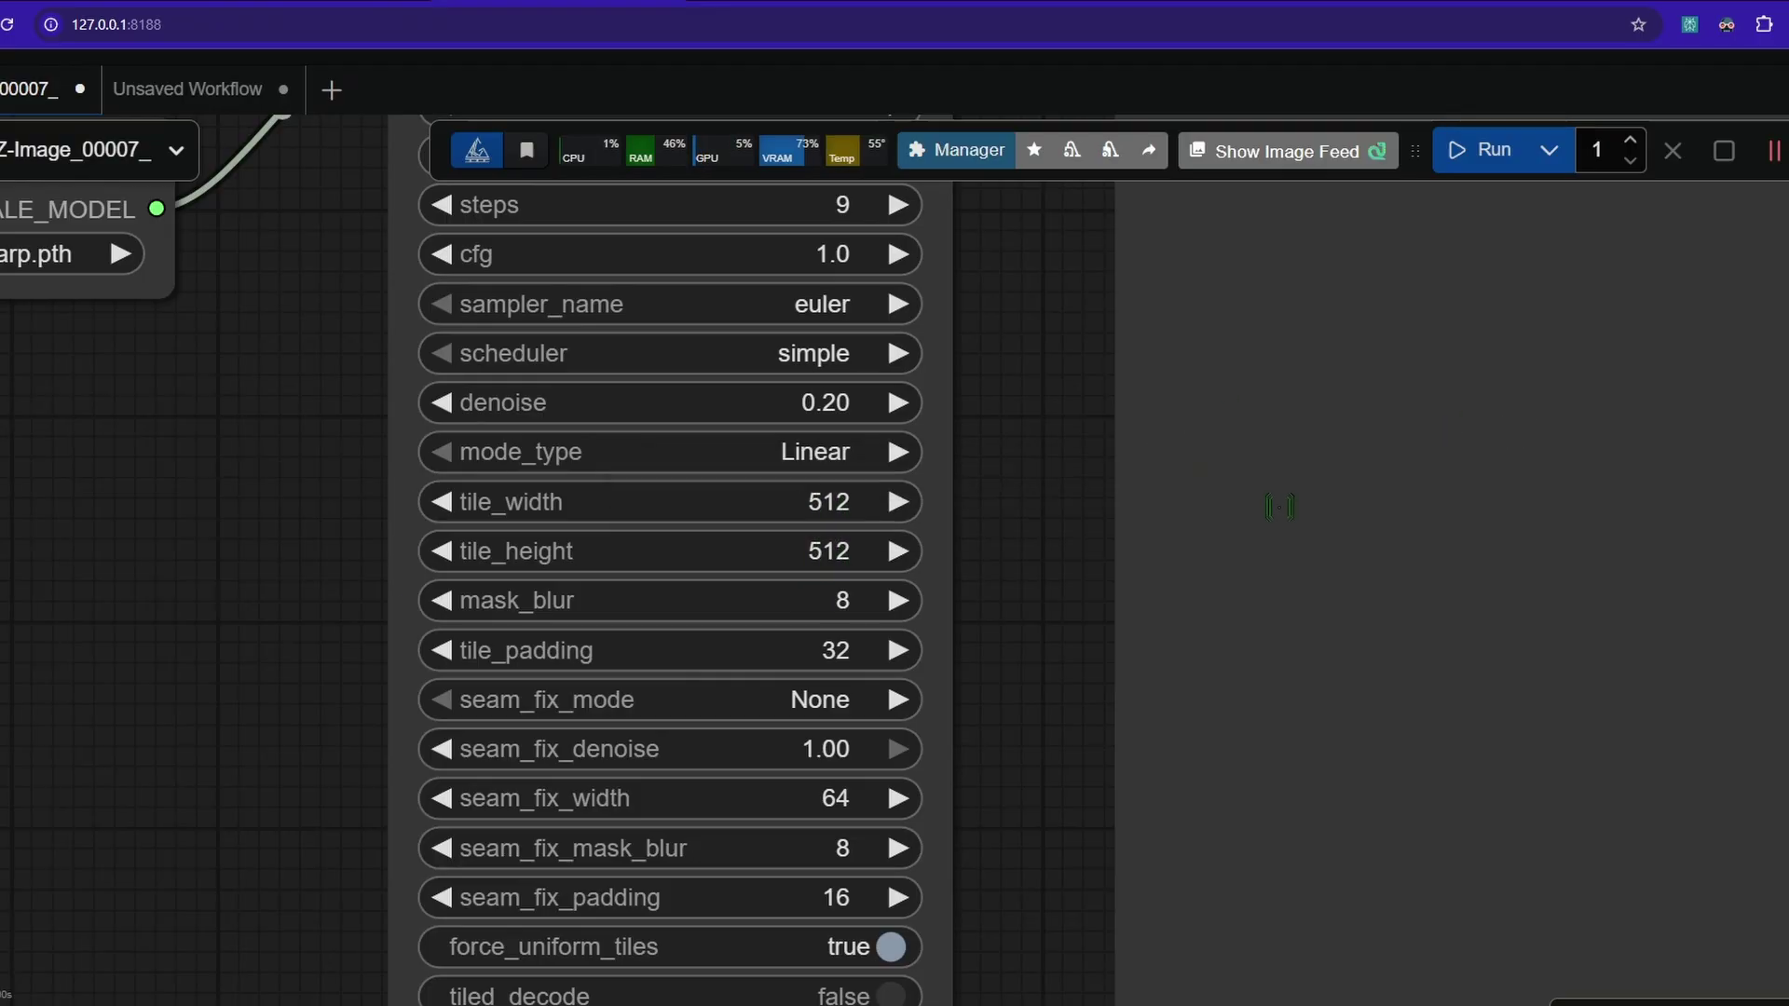
Examine the complete parameter list of Ultimate SD Upscale, from upscale_by down to tiled_decode.
scroll(1063, 536, down, 3)
drag(1152, 462, 1126, 707)
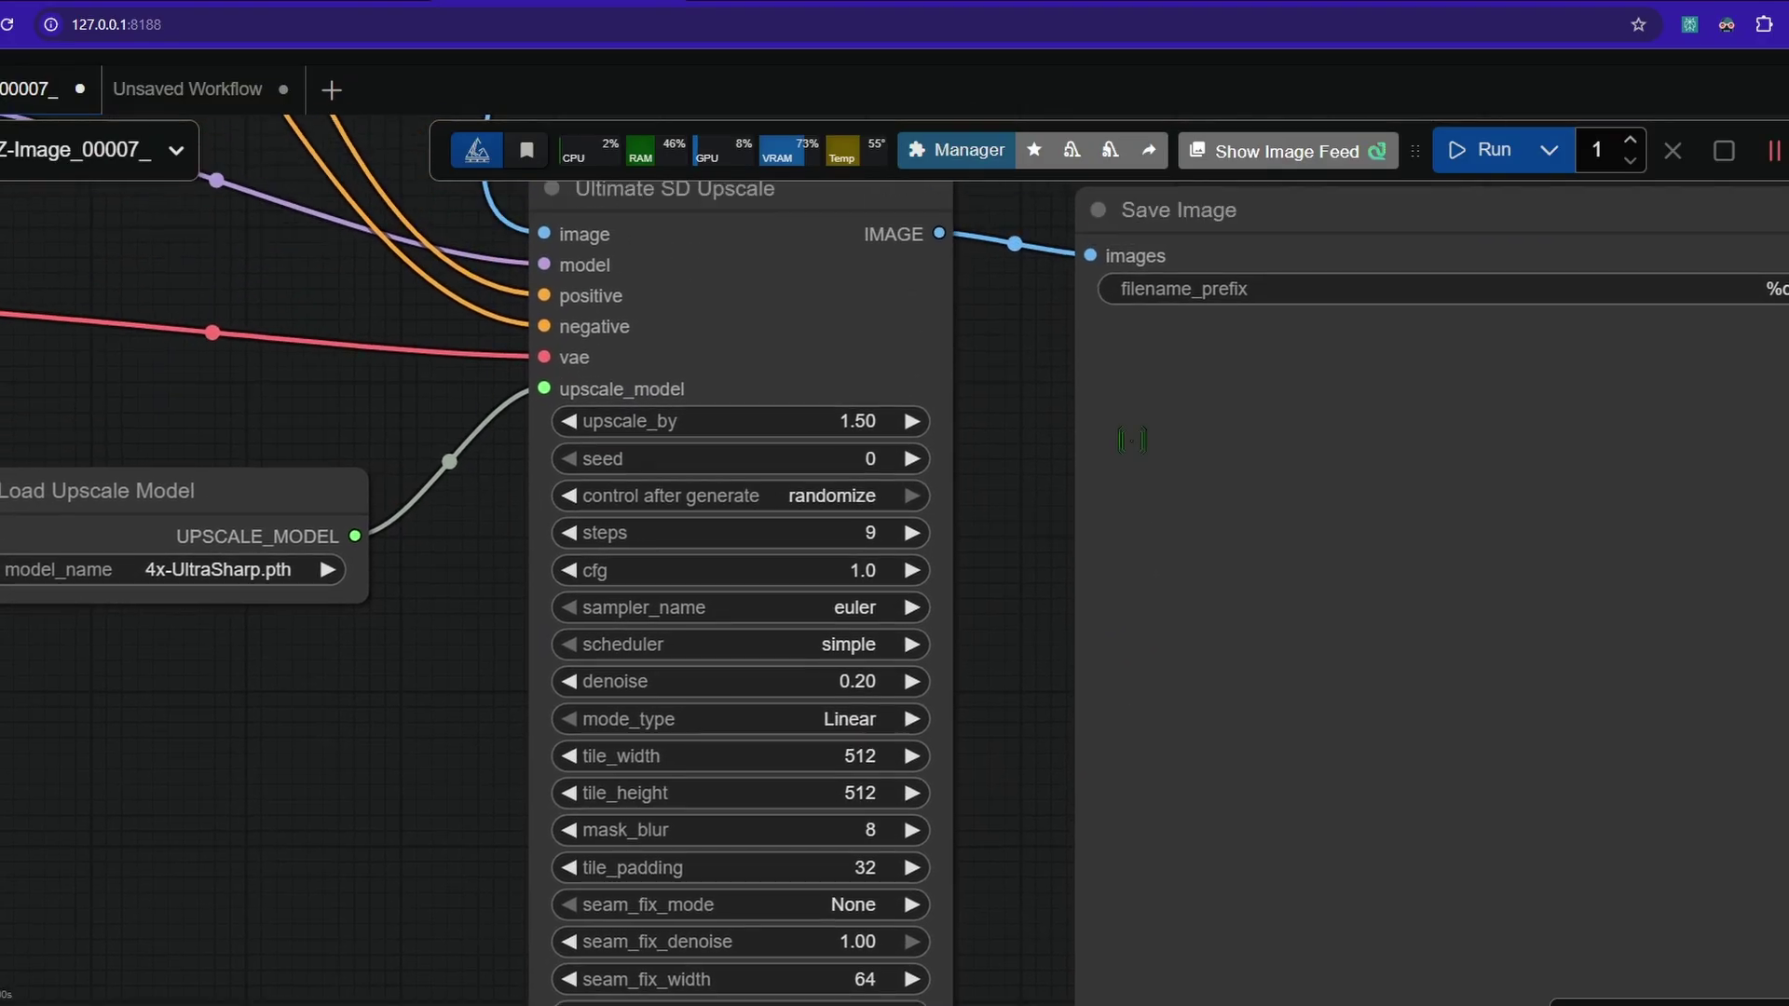
drag(1068, 988, 1030, 747)
scroll(1052, 564, up, 1)
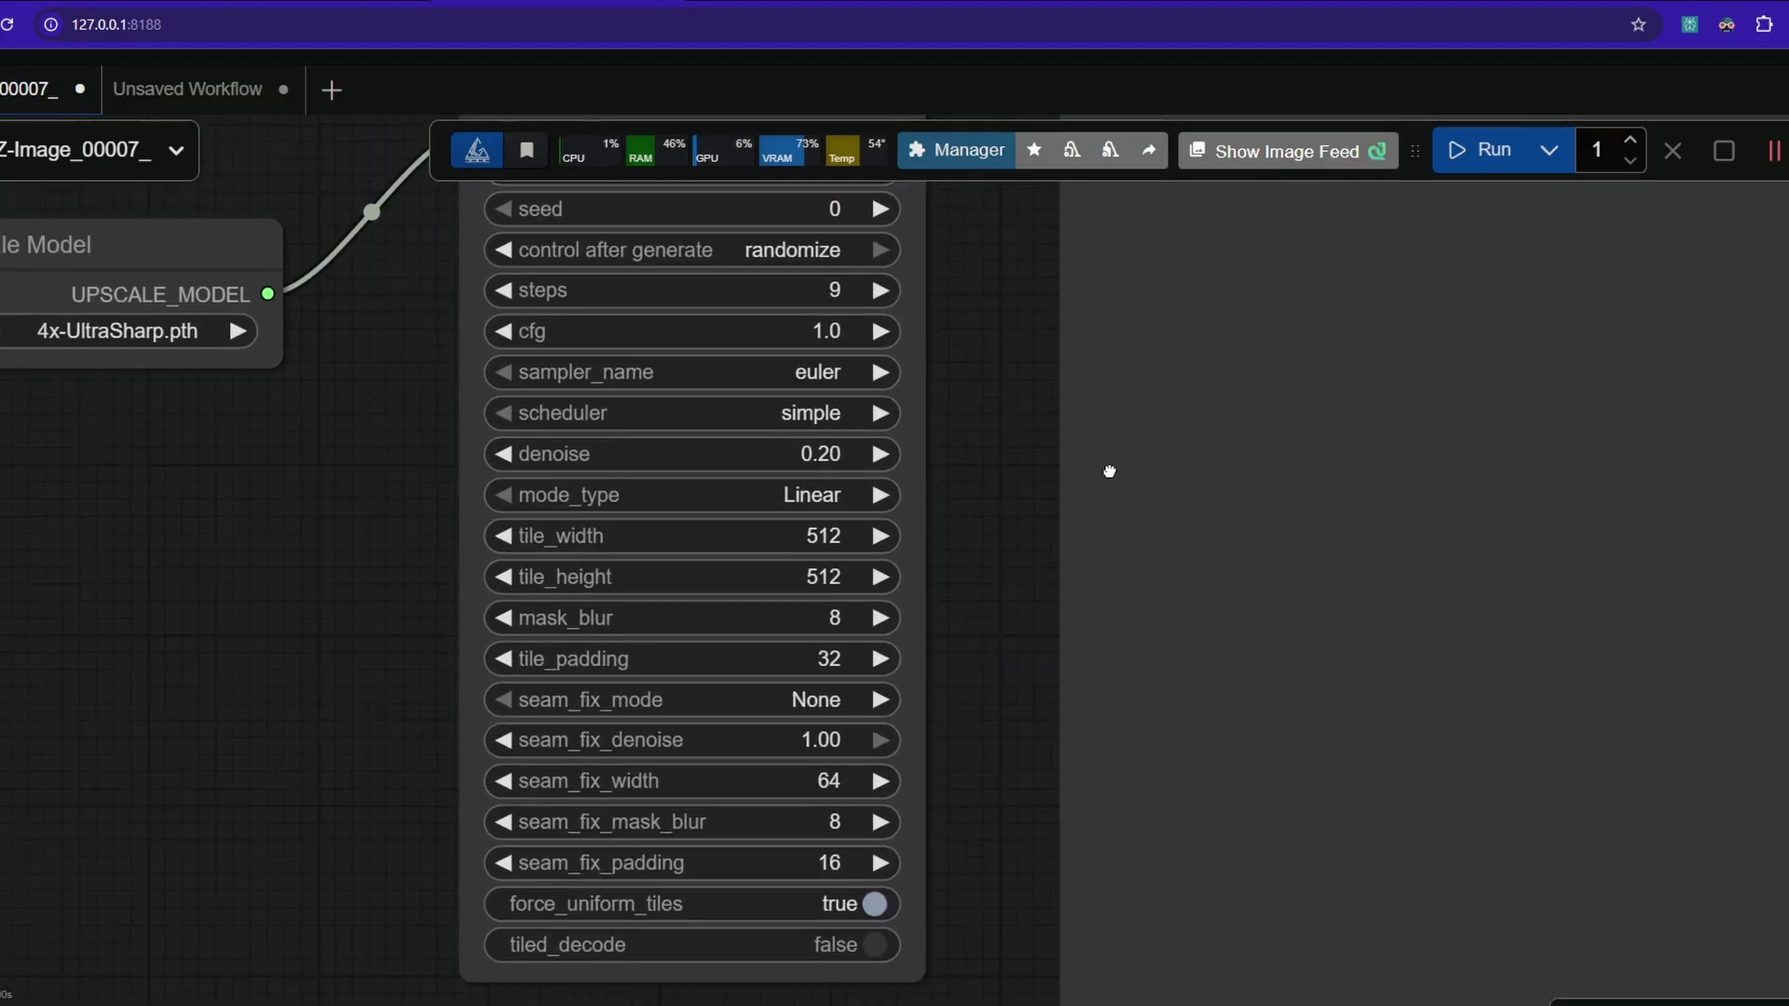
scroll(1110, 472, up, 1)
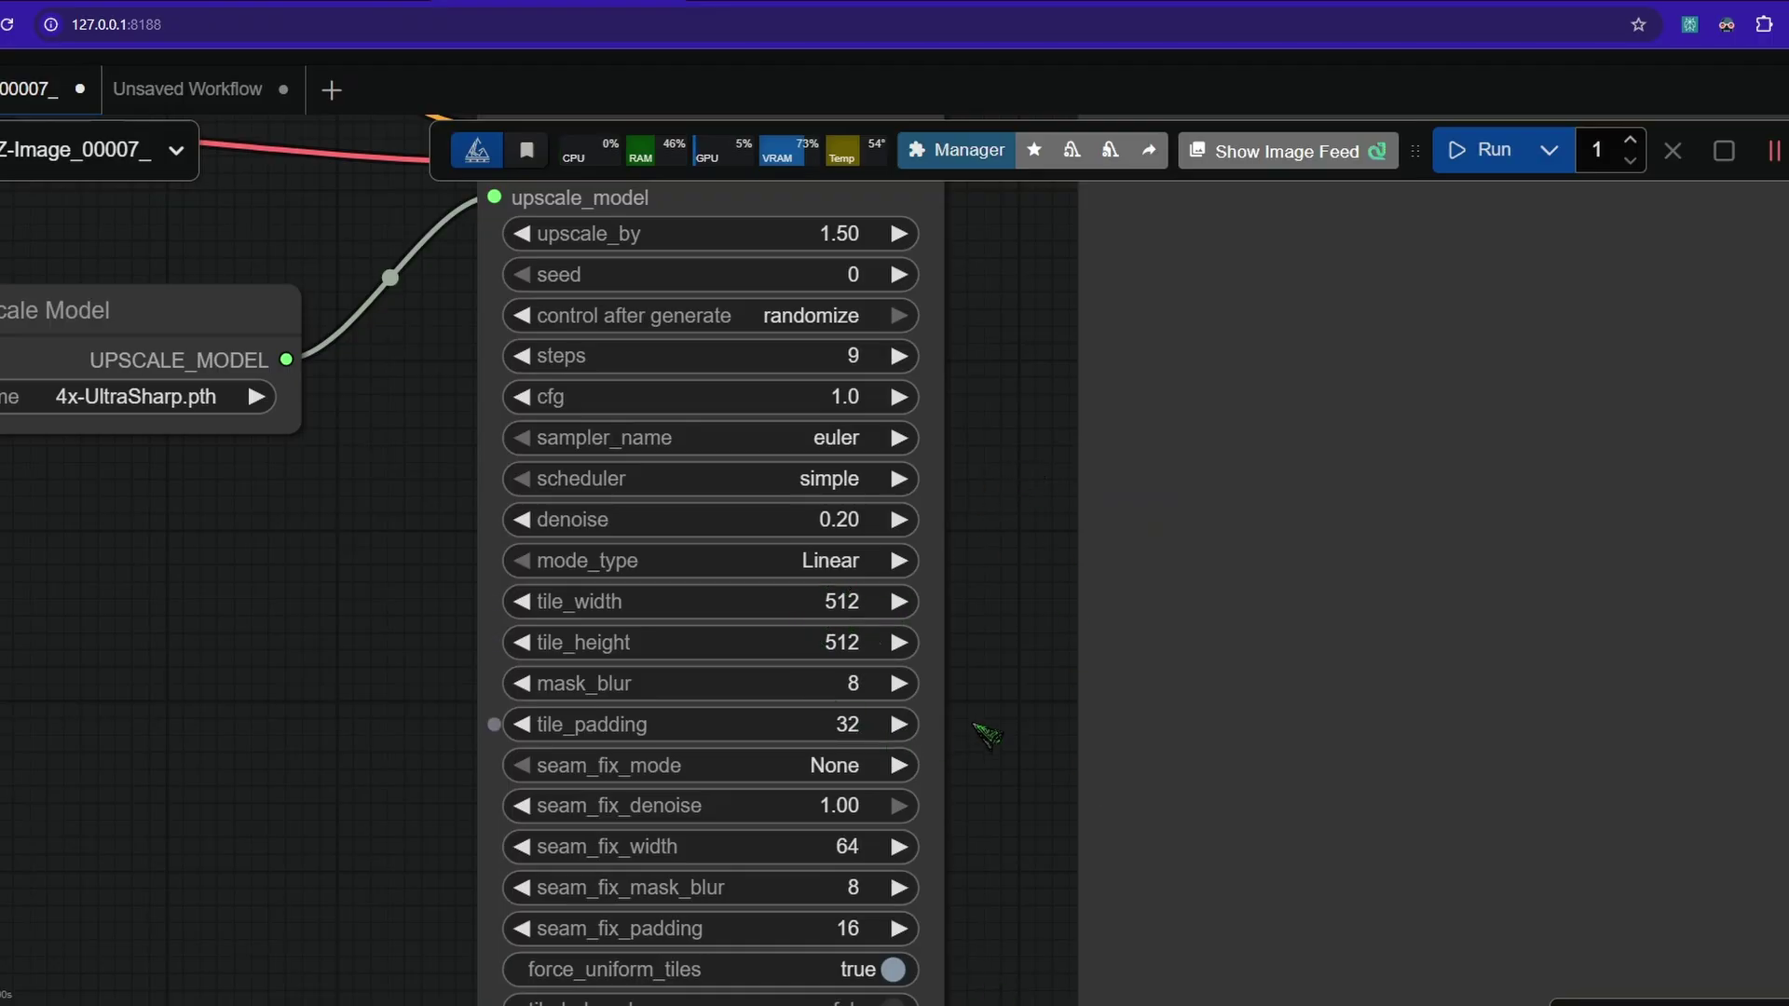
scroll(1046, 699, down, 1)
scroll(1085, 775, down, 1)
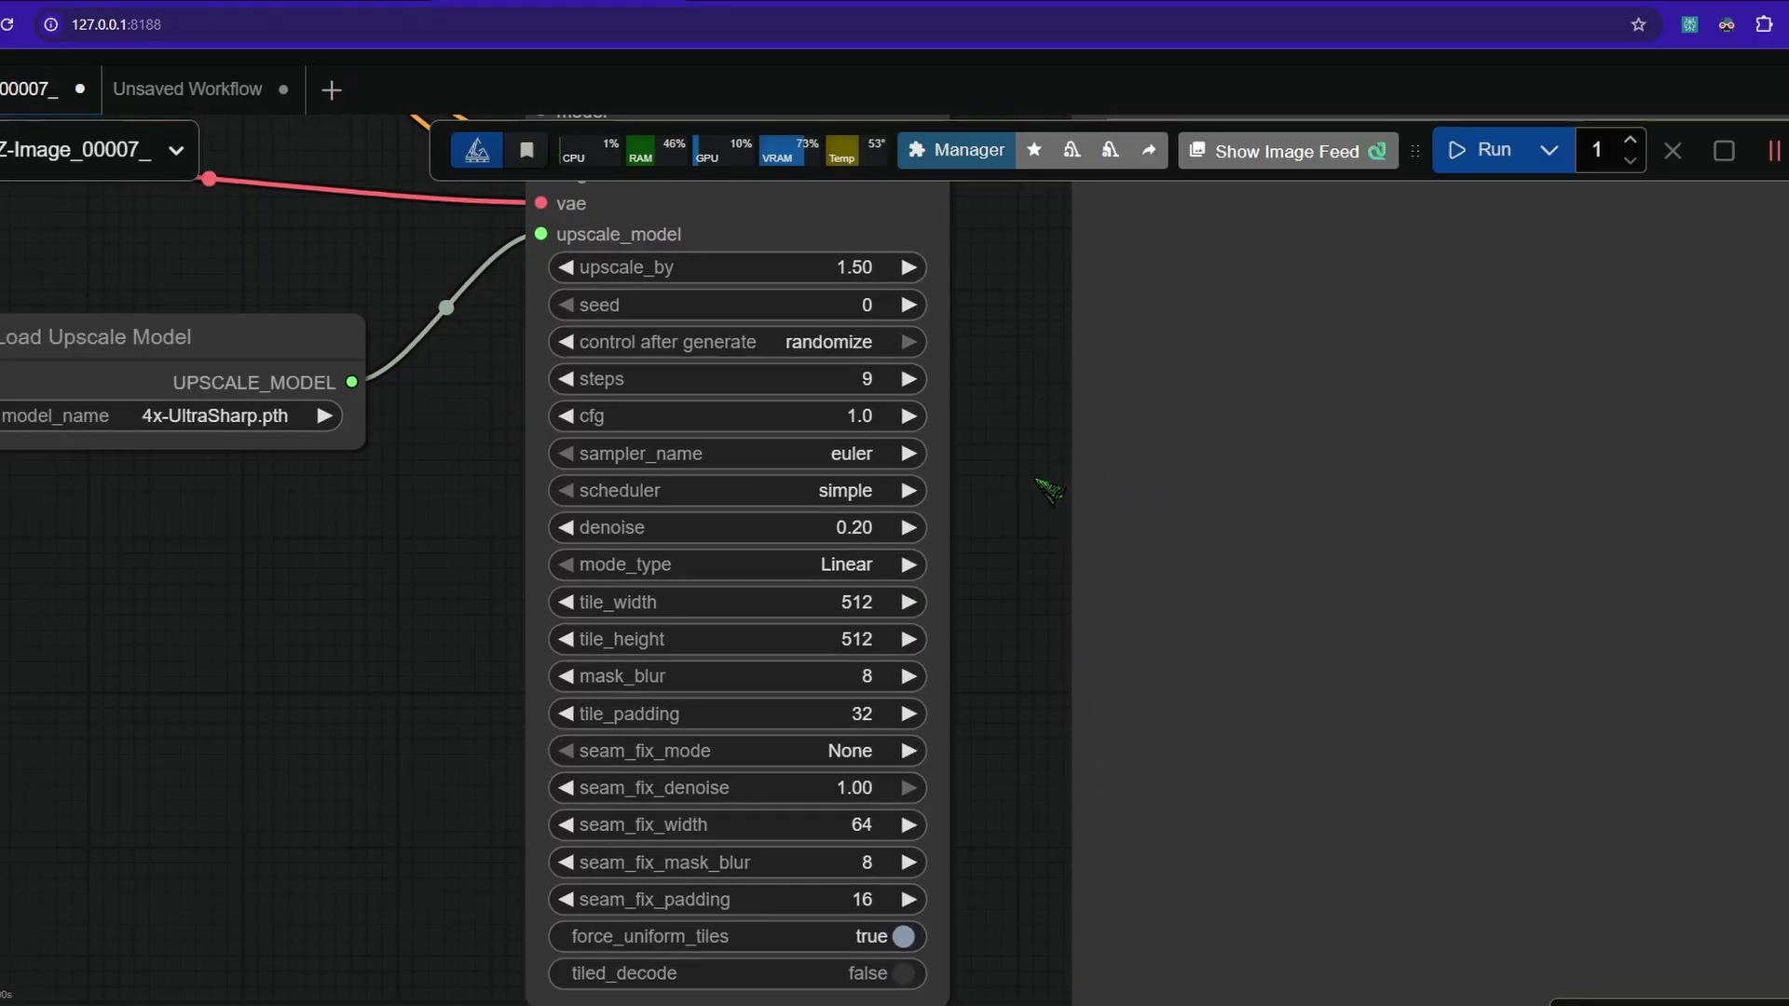
drag(1080, 532, 956, 535)
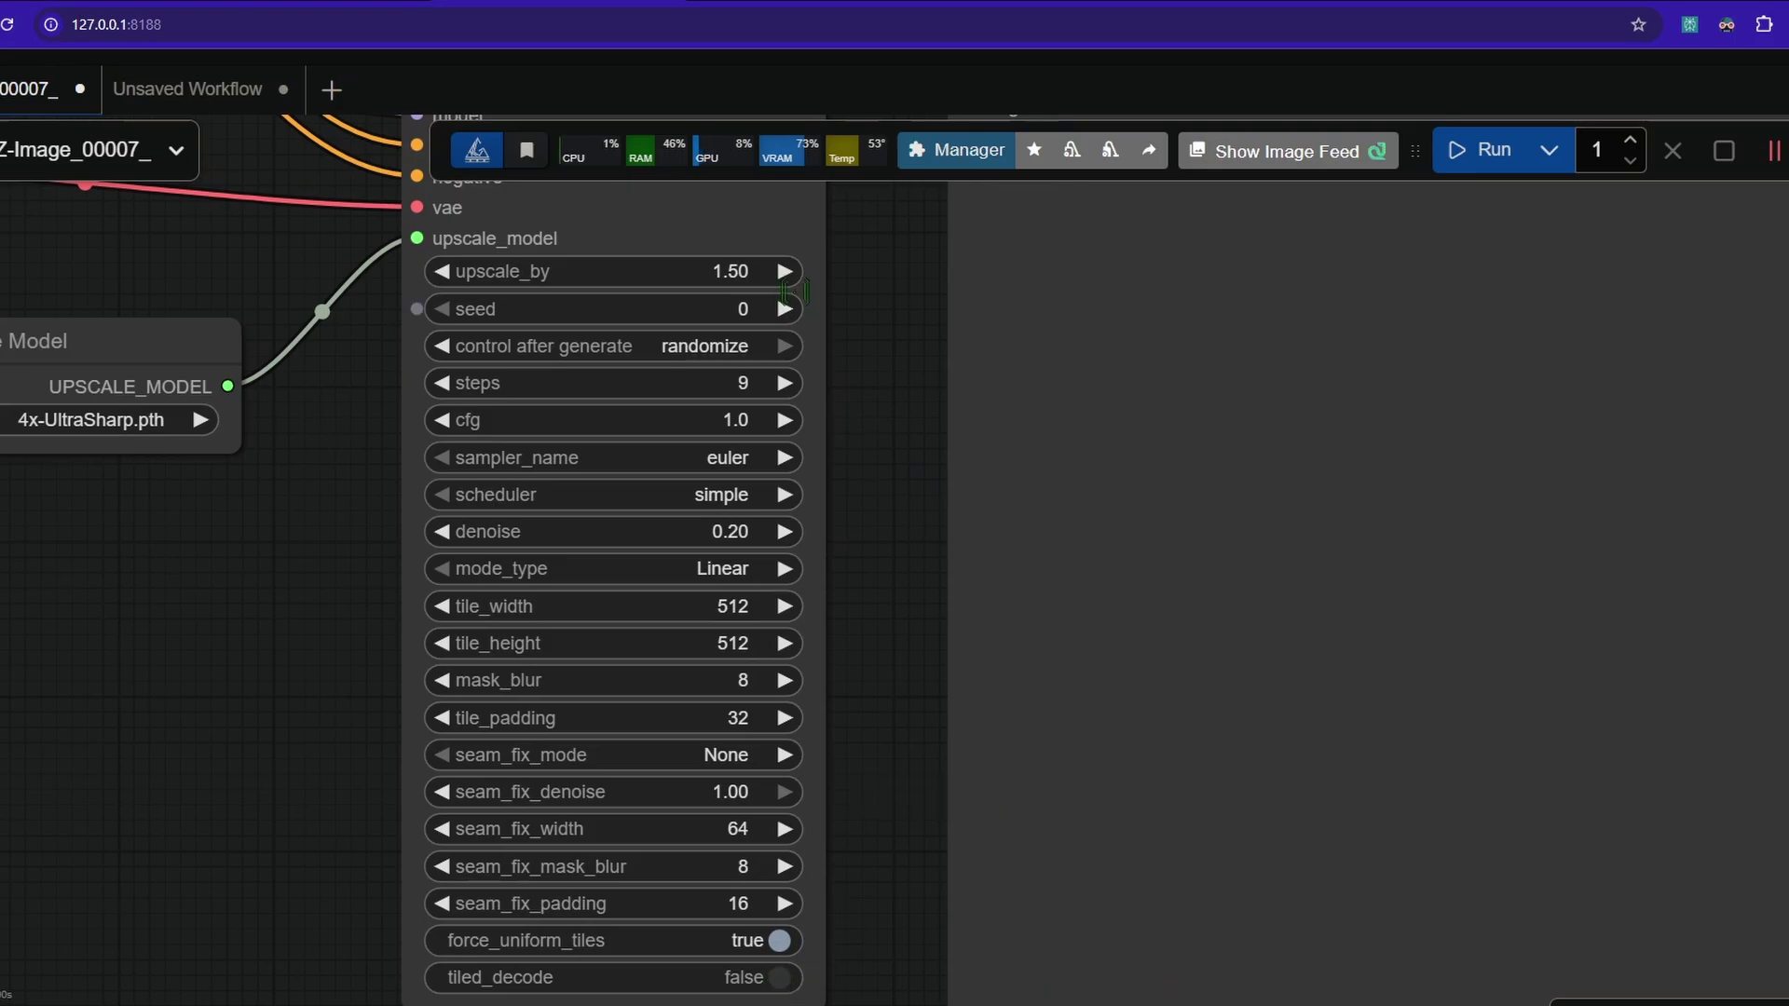
Move the upscale Save Image node closer to the Ultimate SD Upscale node and align their tops.
scroll(949, 383, down, 3)
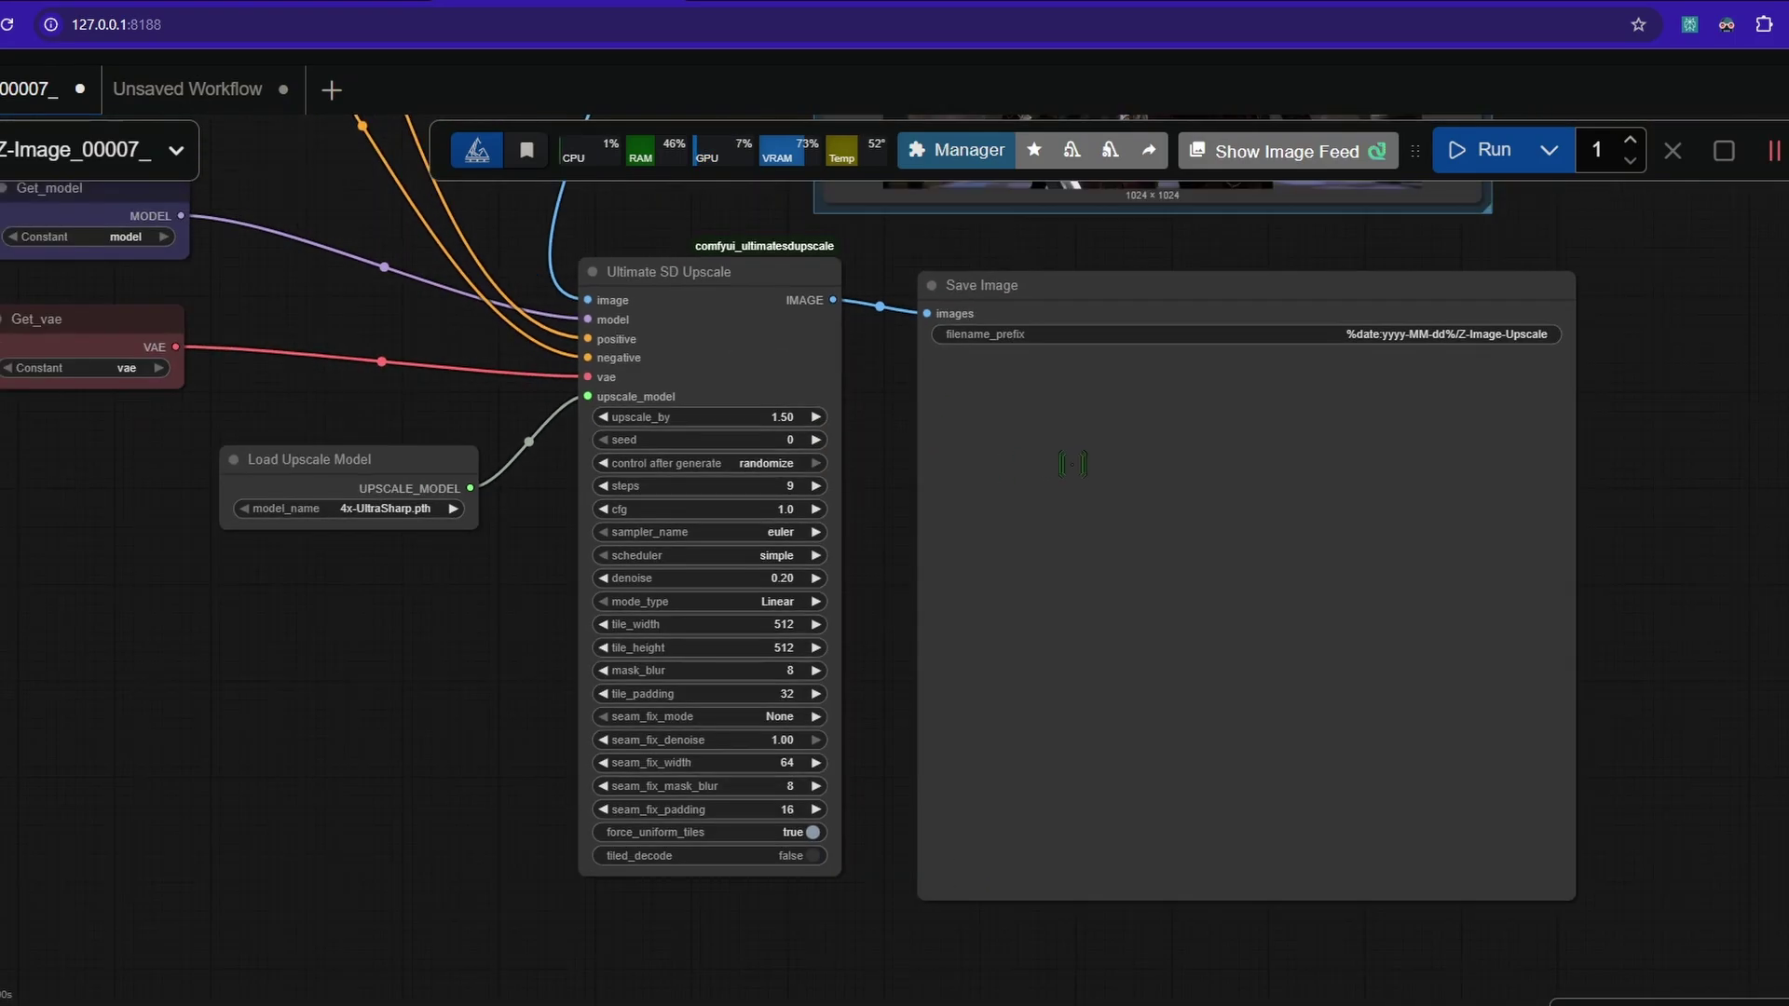
scroll(1112, 410, up, 1)
scroll(1112, 410, down, 3)
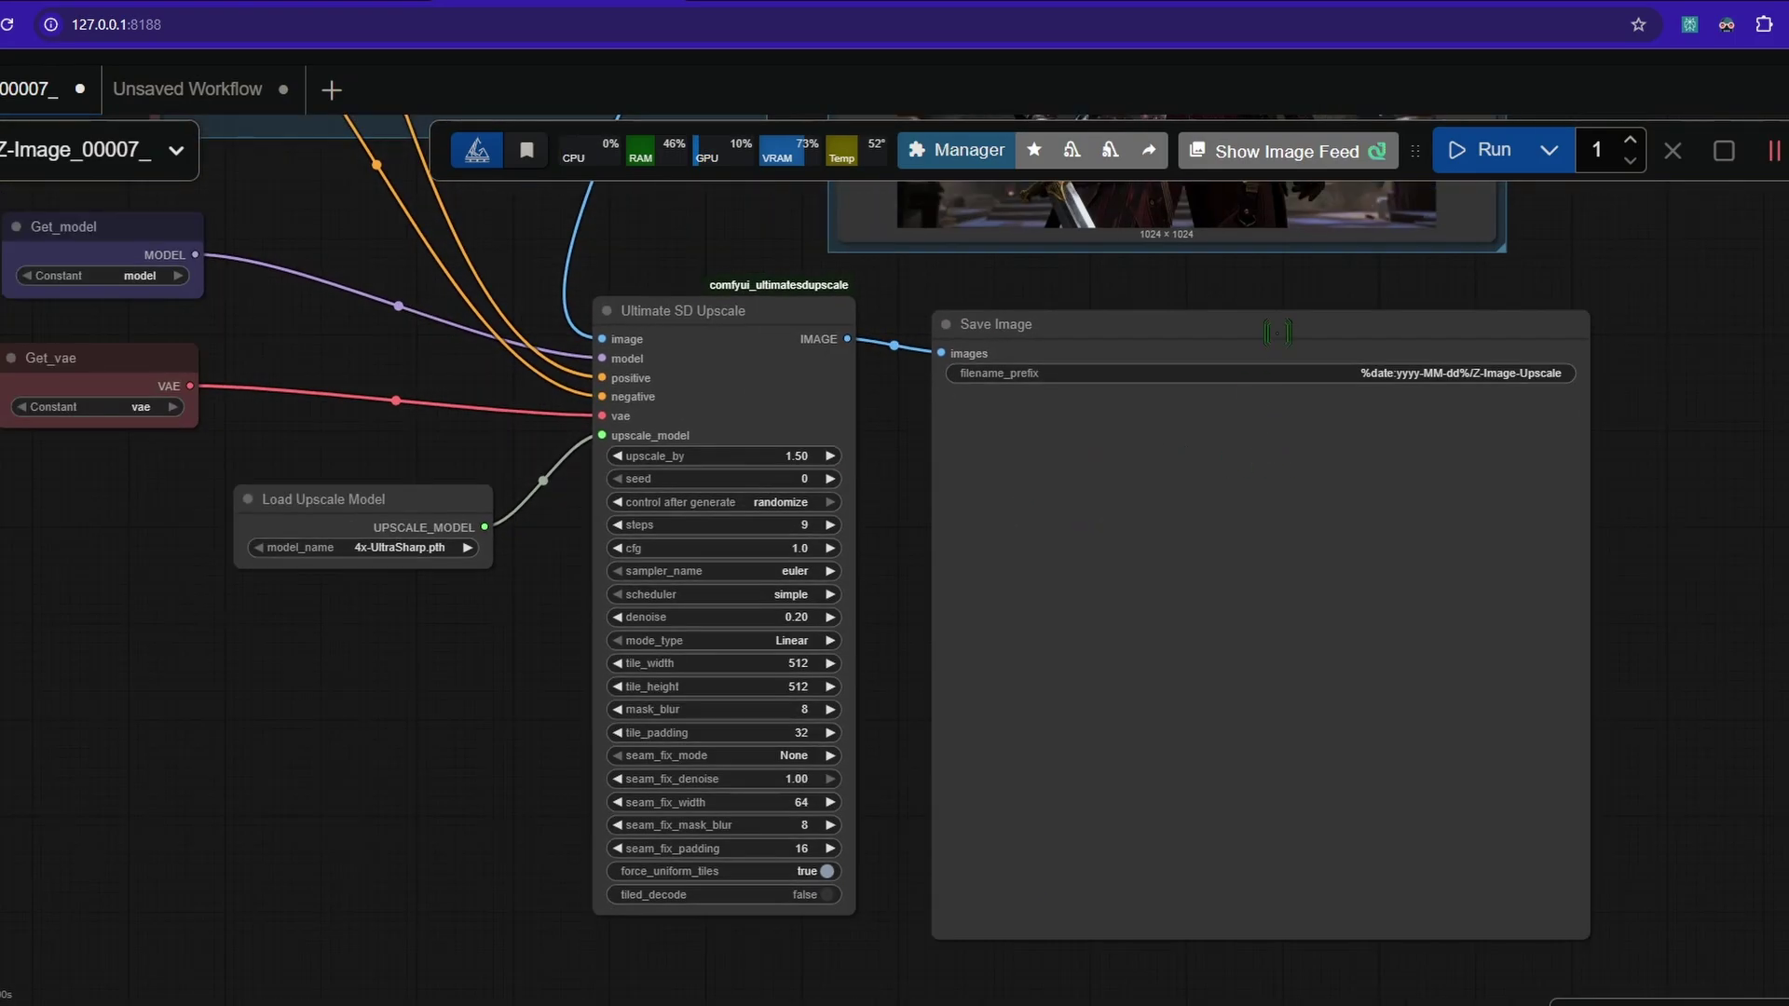
drag(1277, 331, 1224, 318)
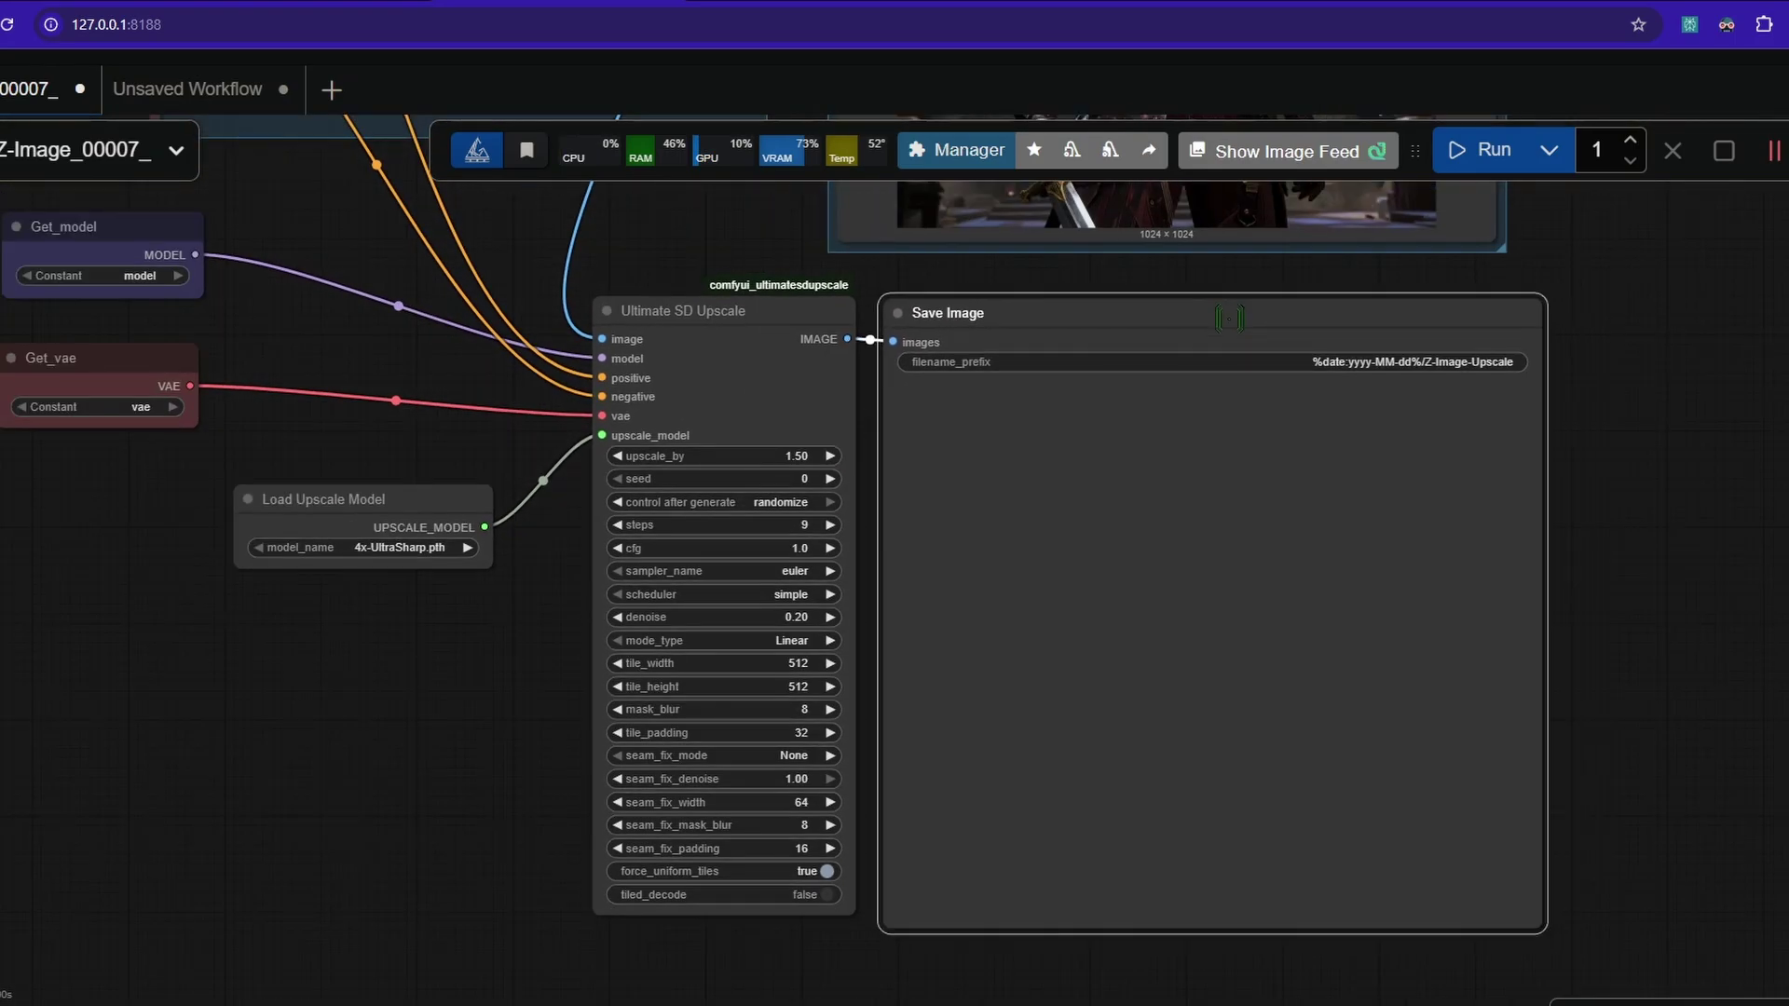
Run the workflow to generate and save the upscaled image, keeping the upscale stage in view.
click(1482, 158)
drag(924, 458, 1069, 491)
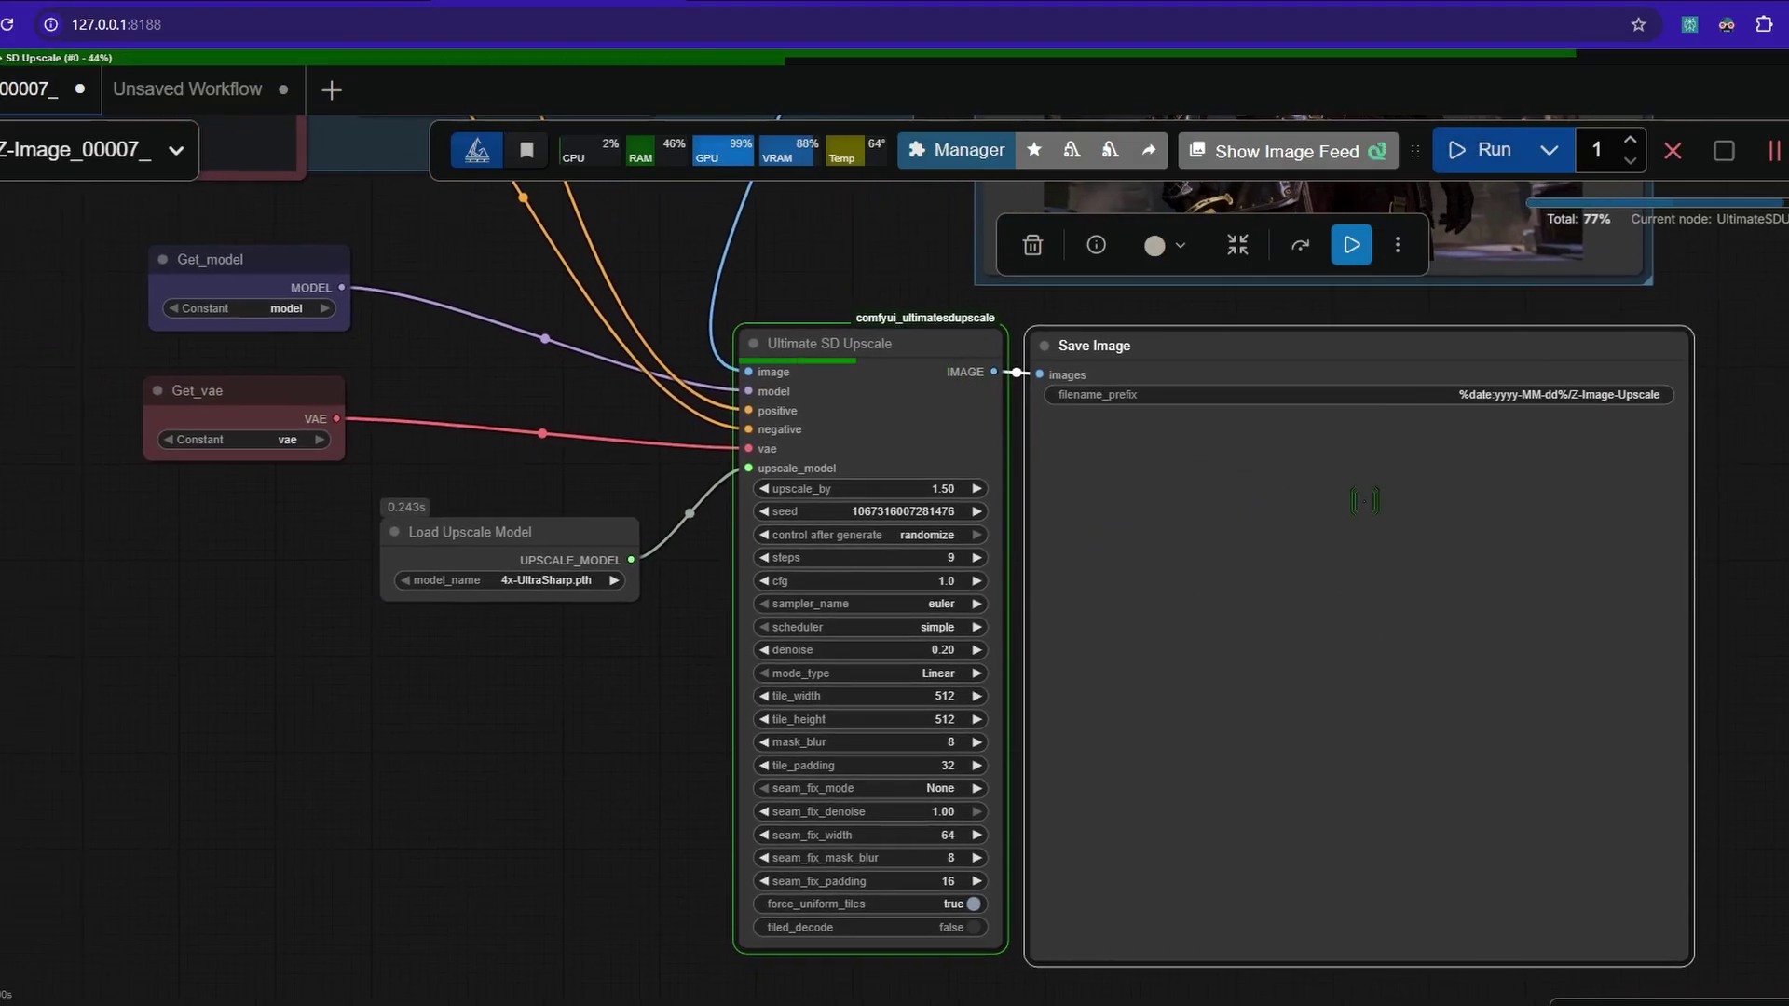
drag(1698, 547, 1584, 559)
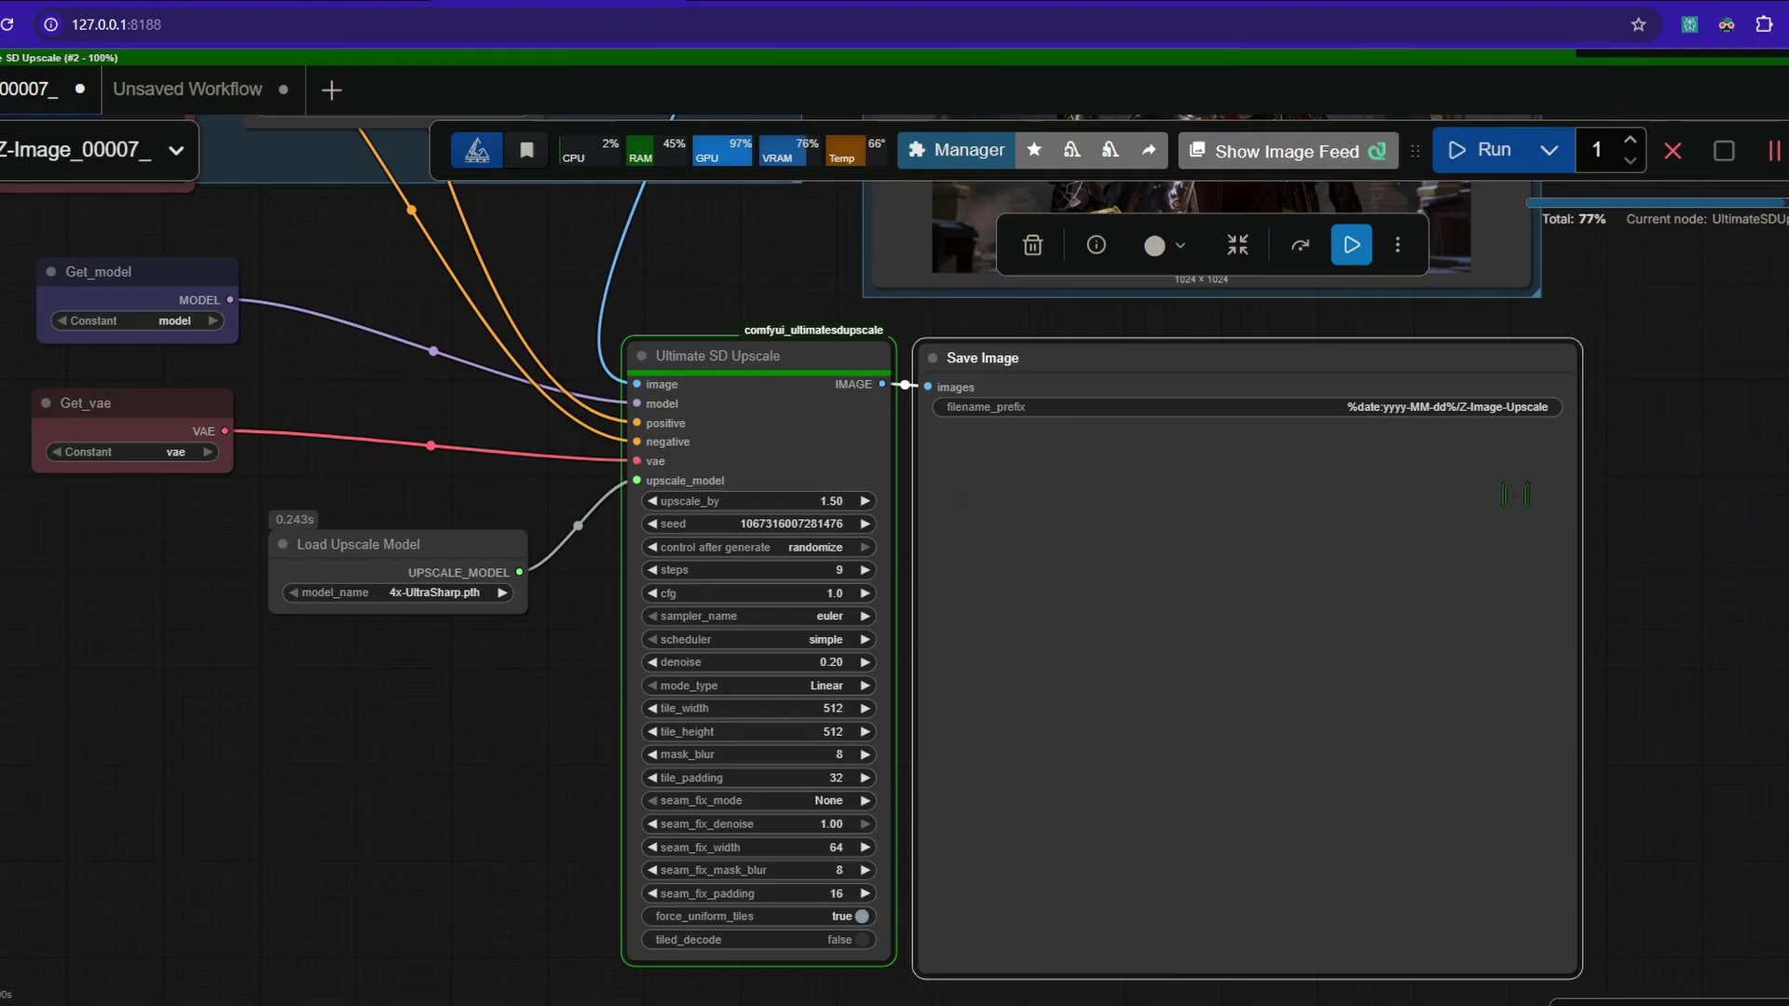
Check the available control after generate options on the KSampler node.
drag(1608, 651, 1483, 1004)
drag(1097, 760, 1049, 326)
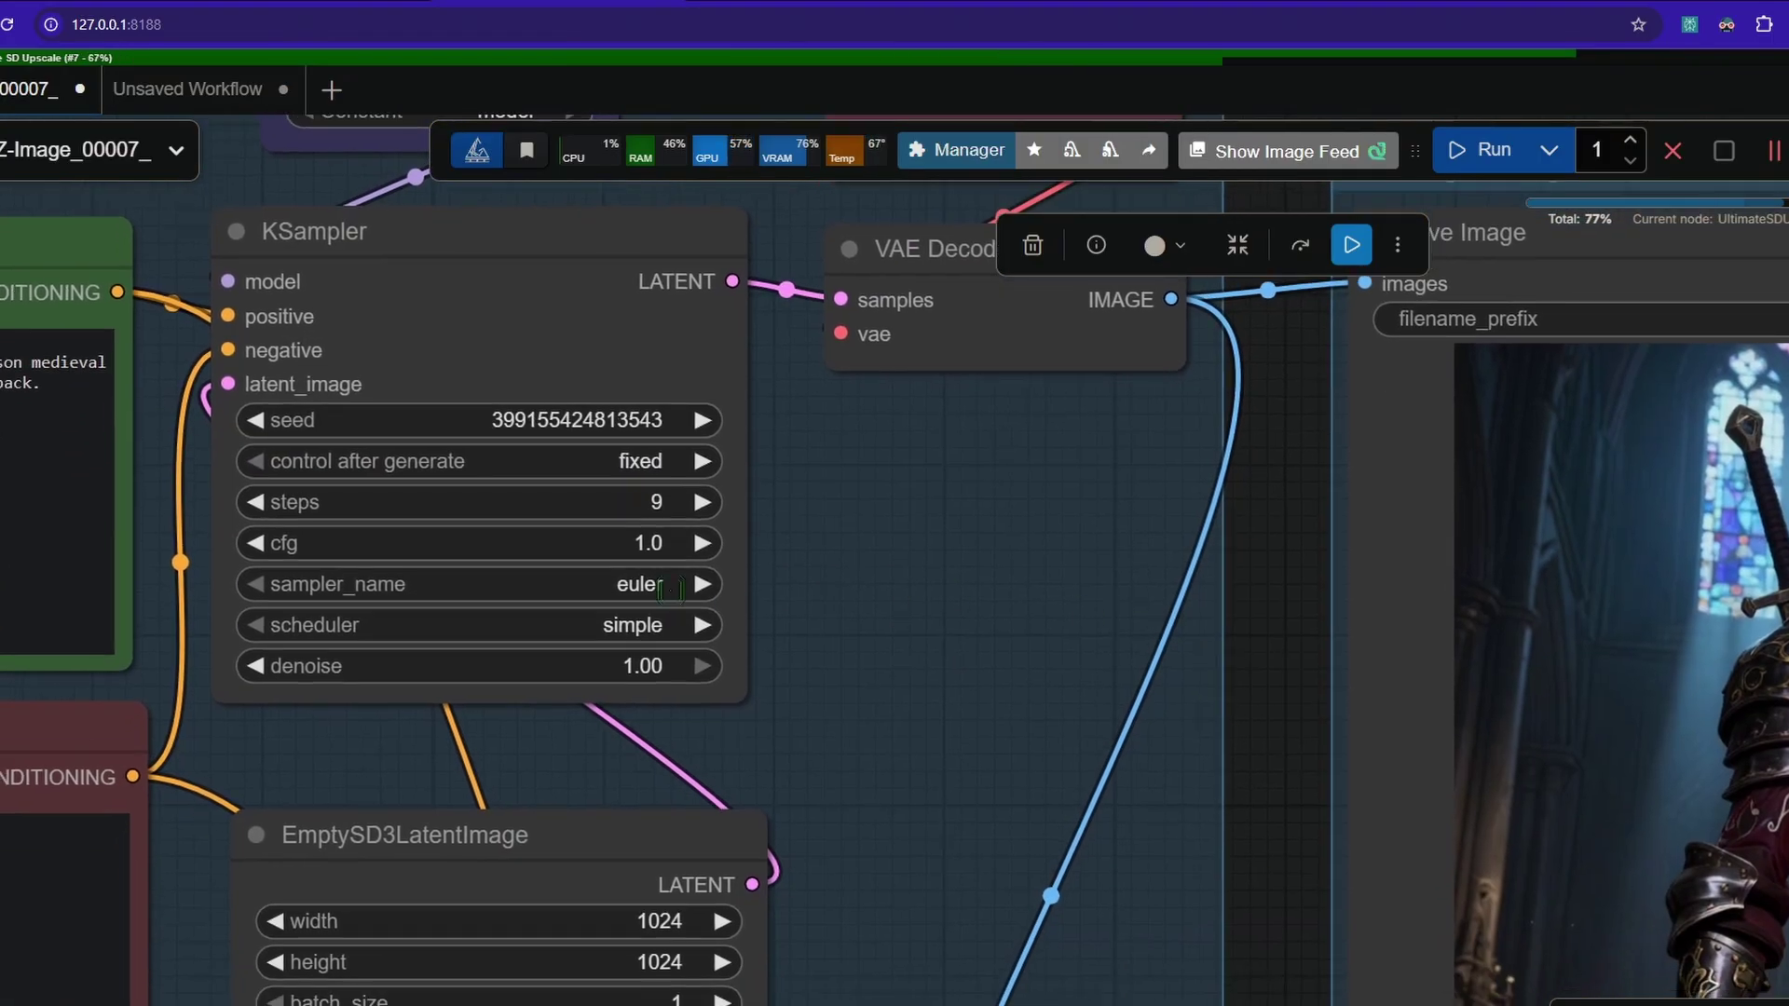
click(641, 466)
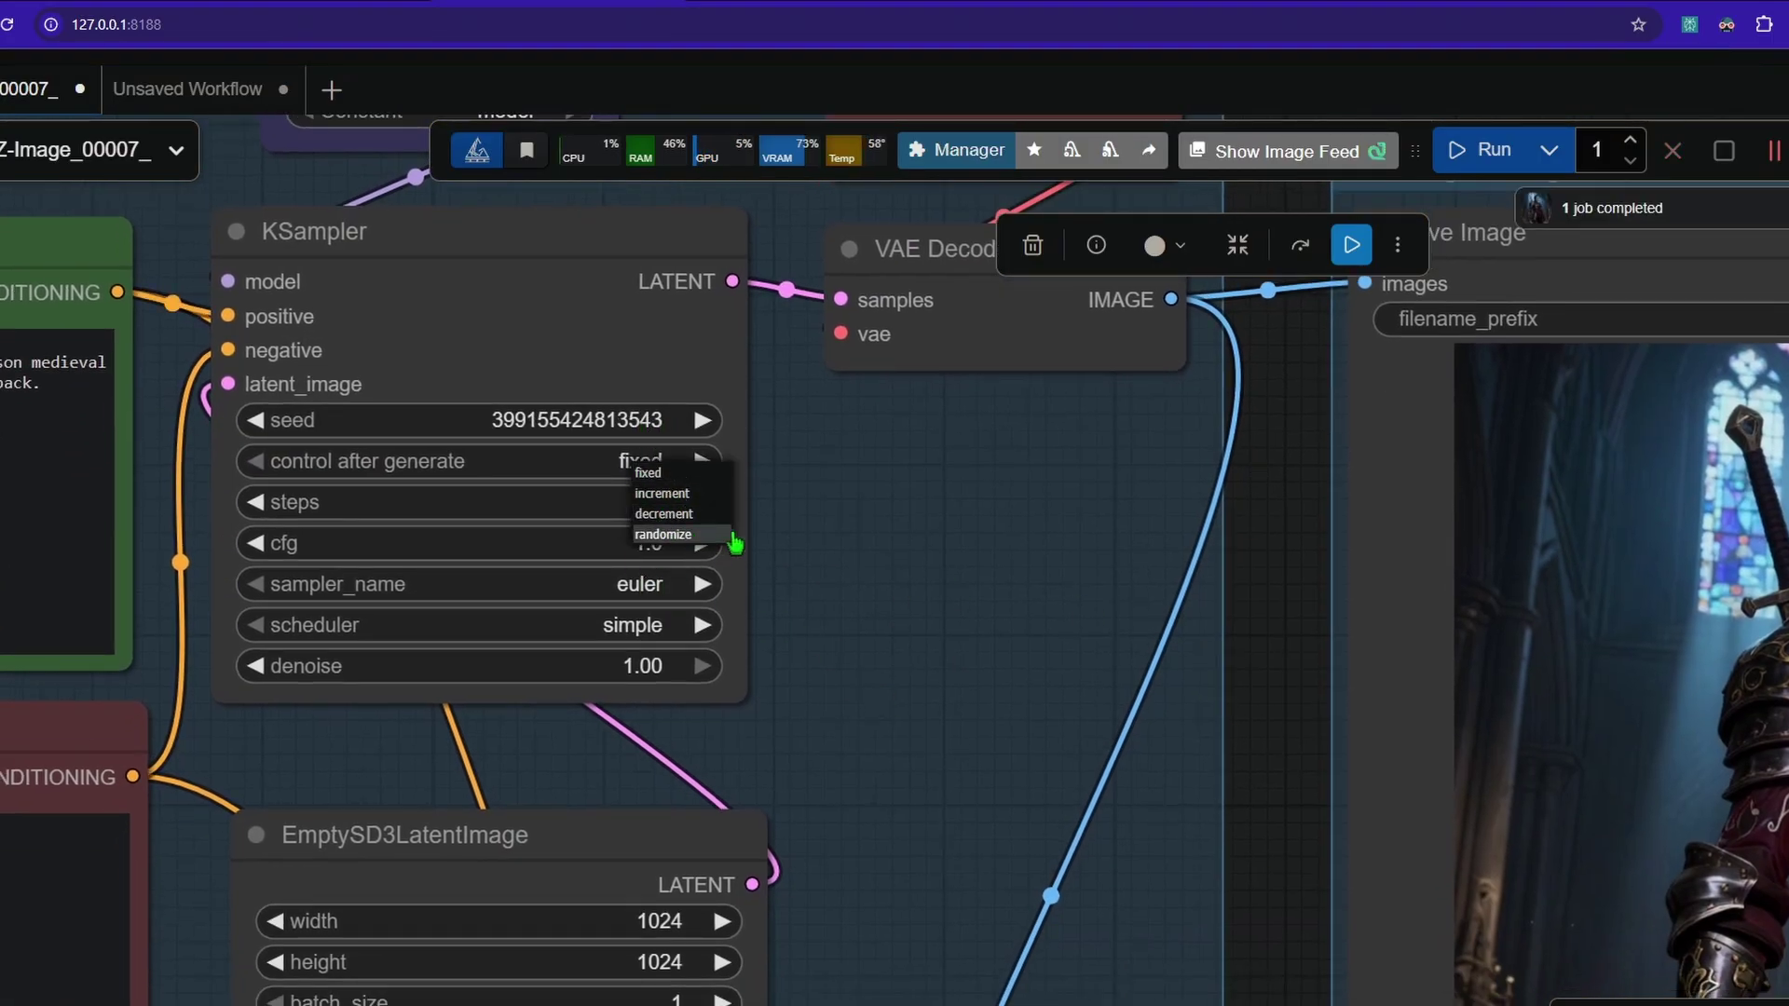
click(1086, 765)
Compare the original generated image with the upscaled image in the two Save Image nodes.
drag(1155, 1003, 440, 612)
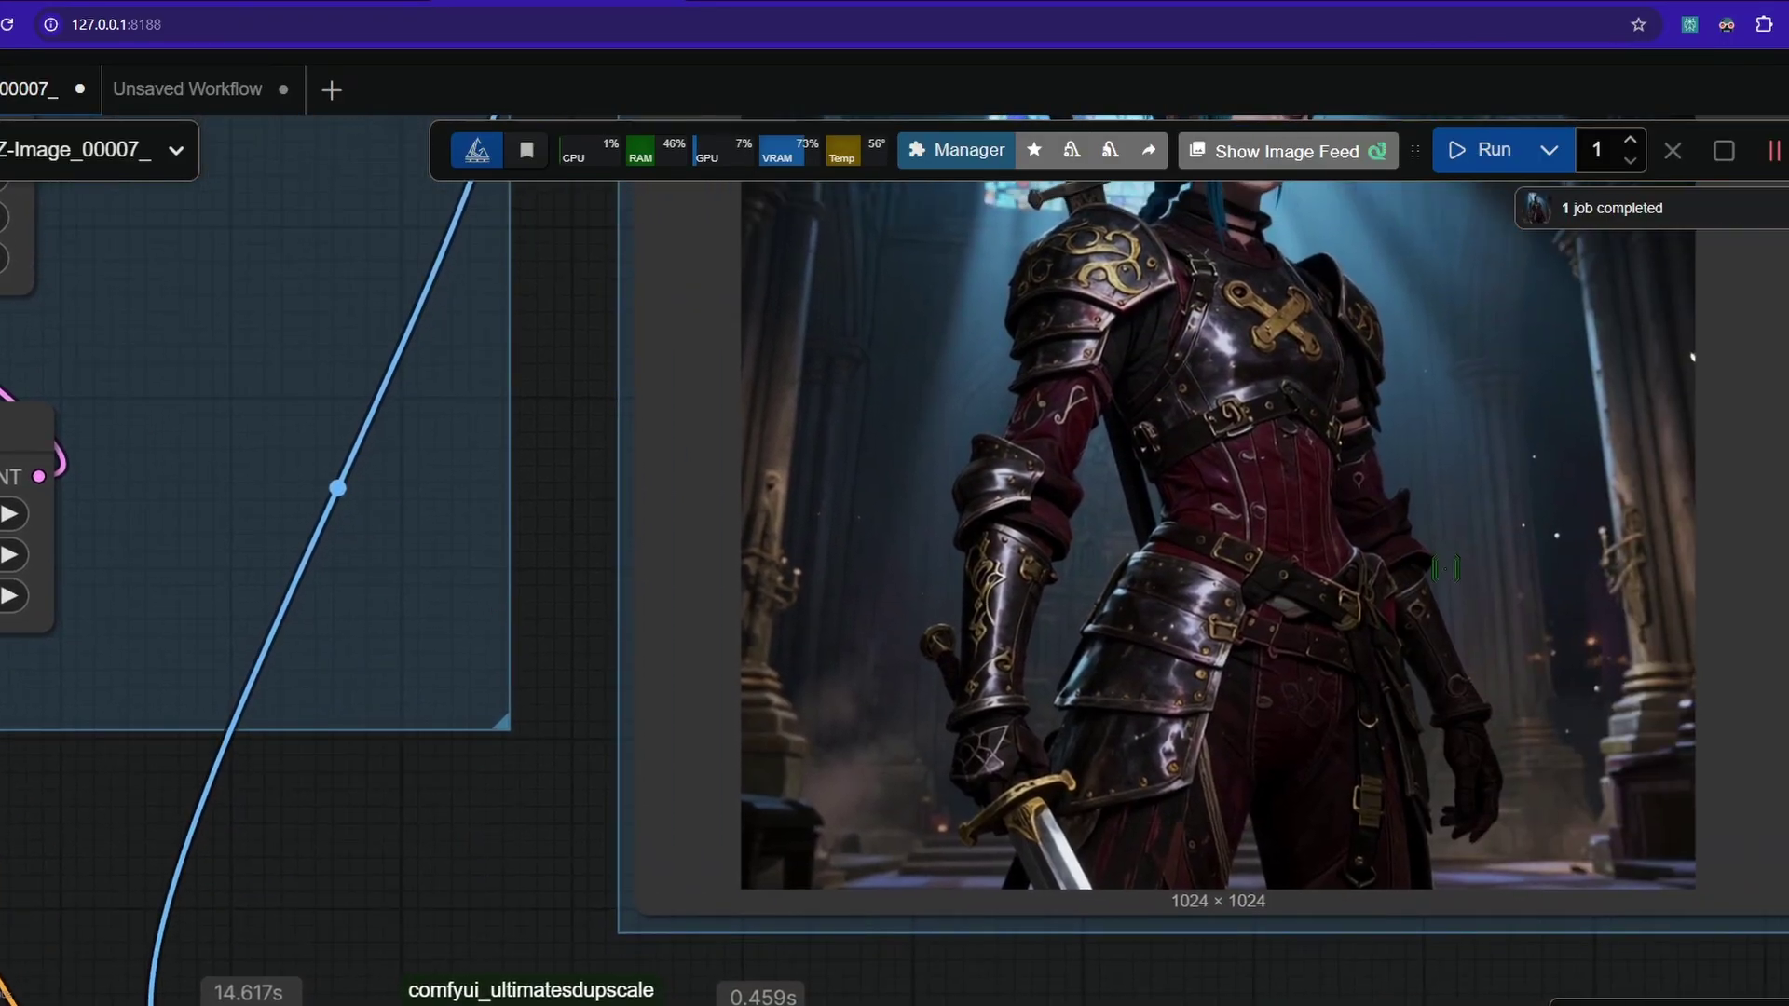
scroll(1490, 644, right, 2)
scroll(1398, 625, down, 6)
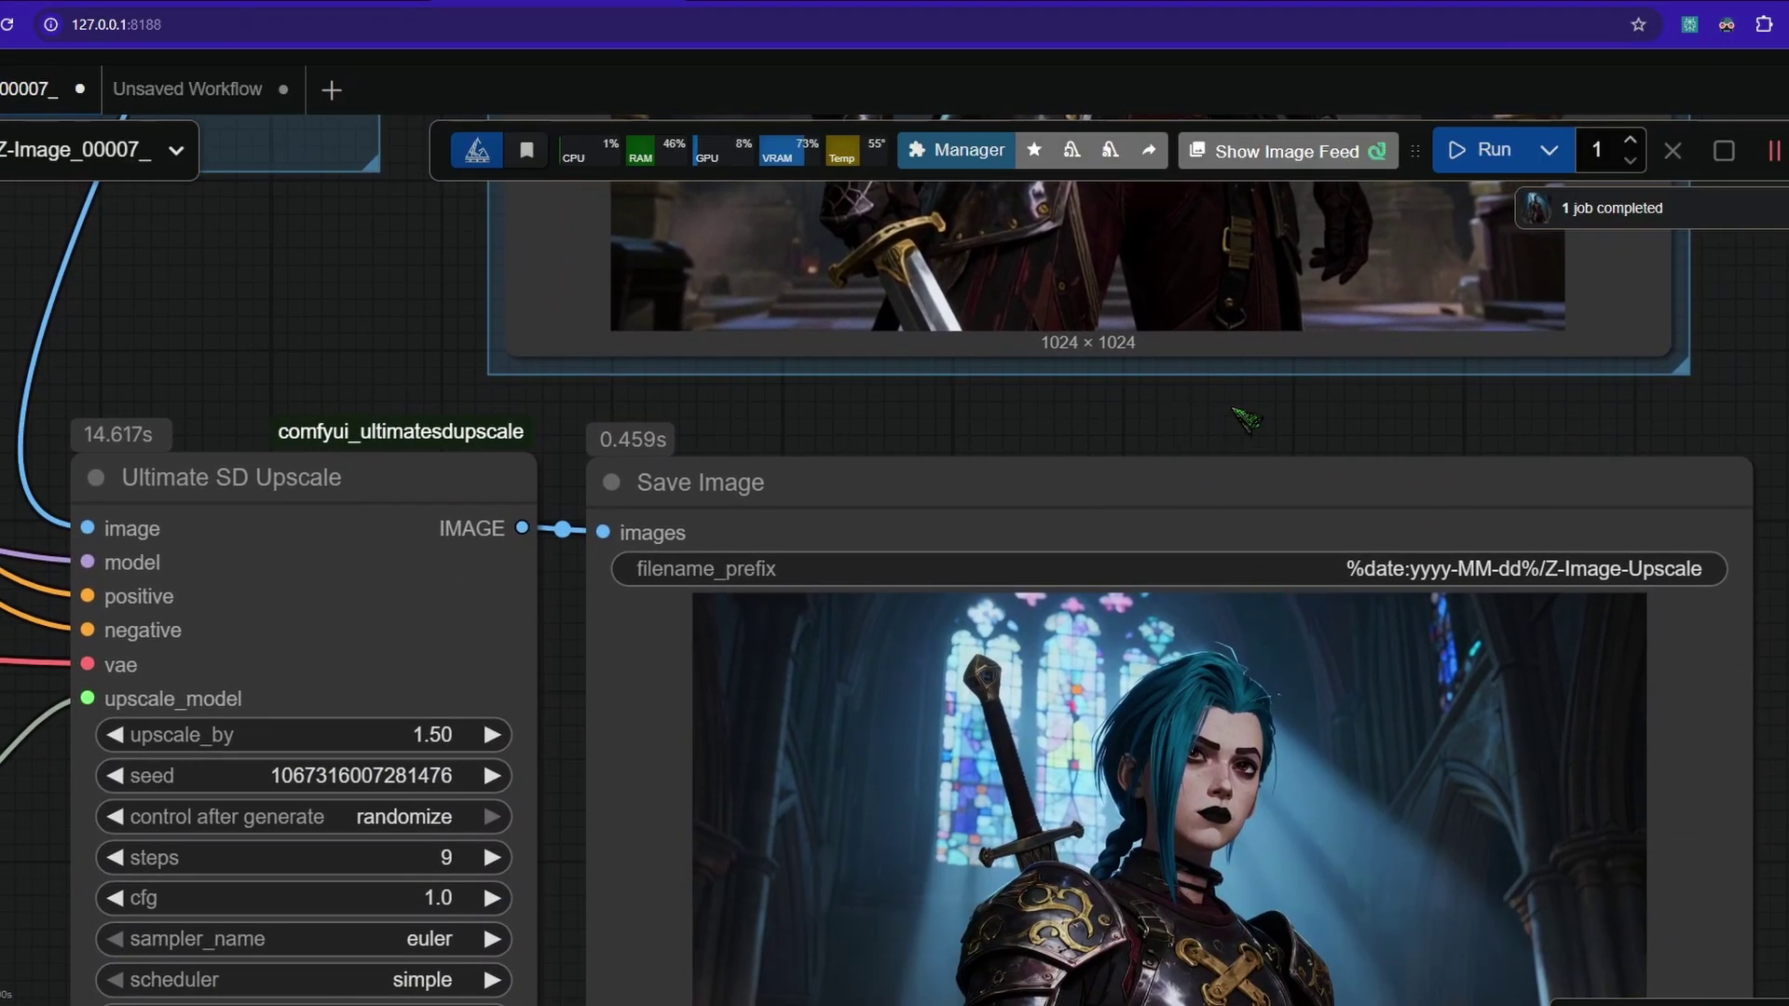
scroll(1281, 275, up, 8)
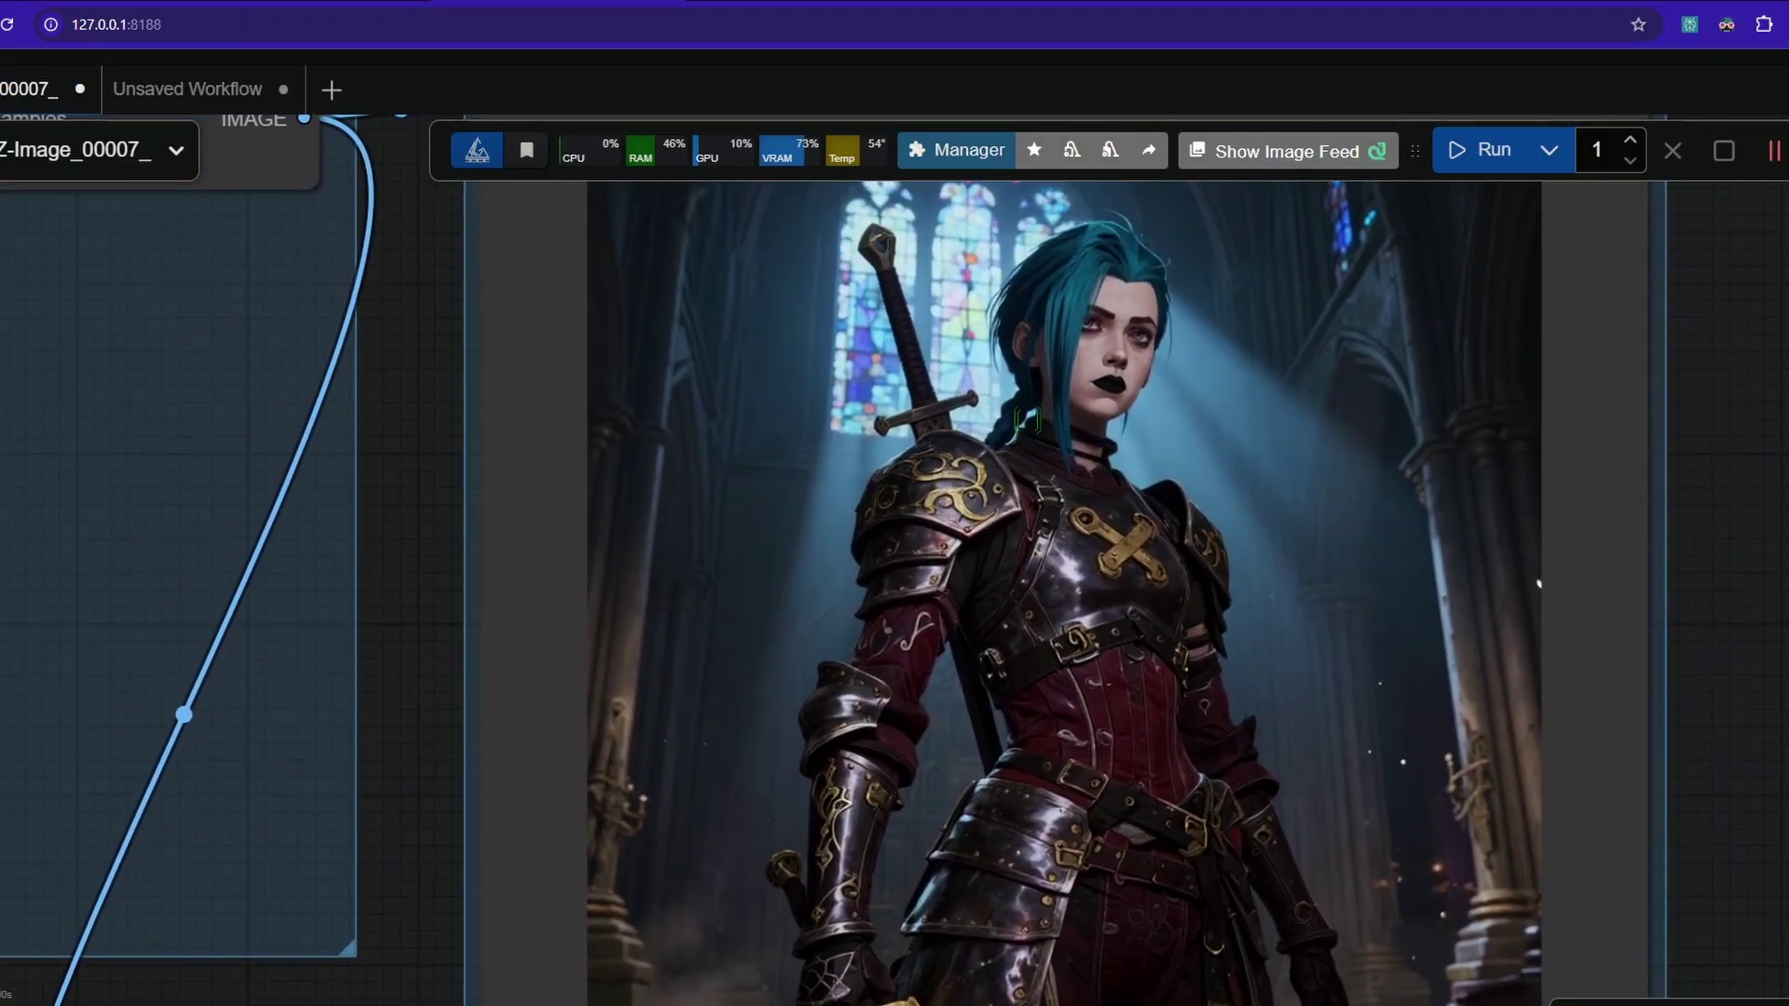
scroll(1196, 636, down, 10)
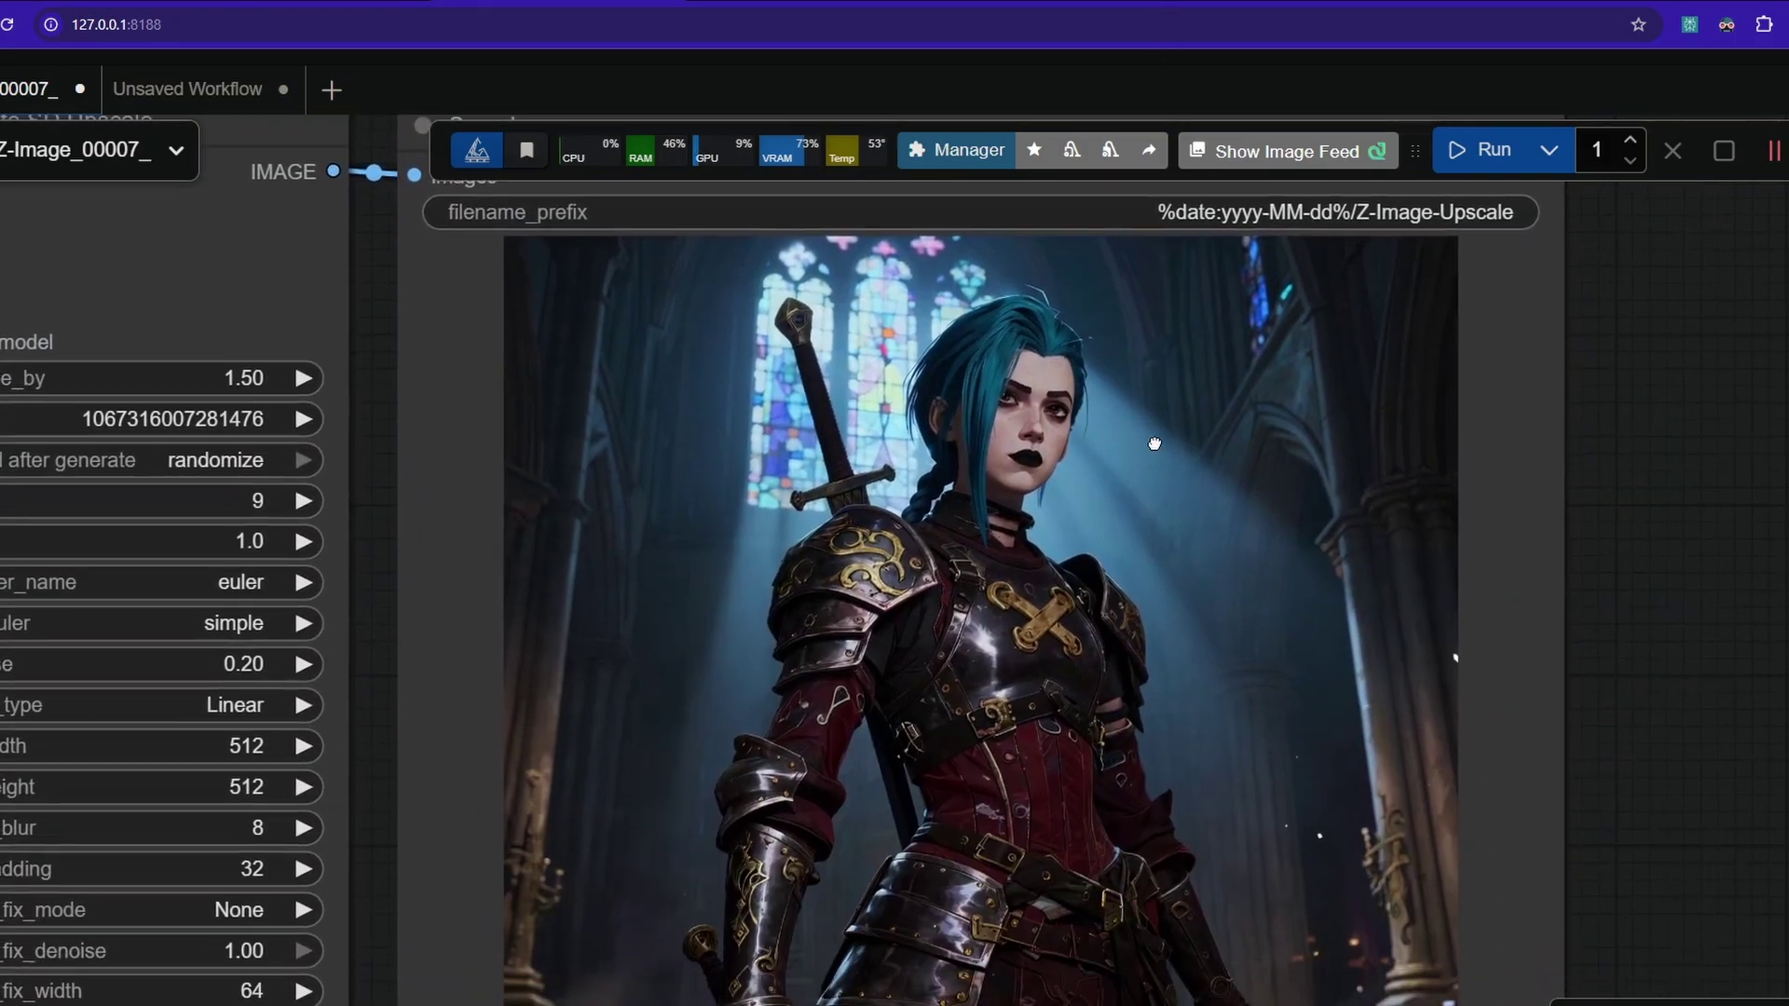
Examine the upscaled image's face, armor and background details up close in the upscale Save Image node.
scroll(1063, 503, up, 2)
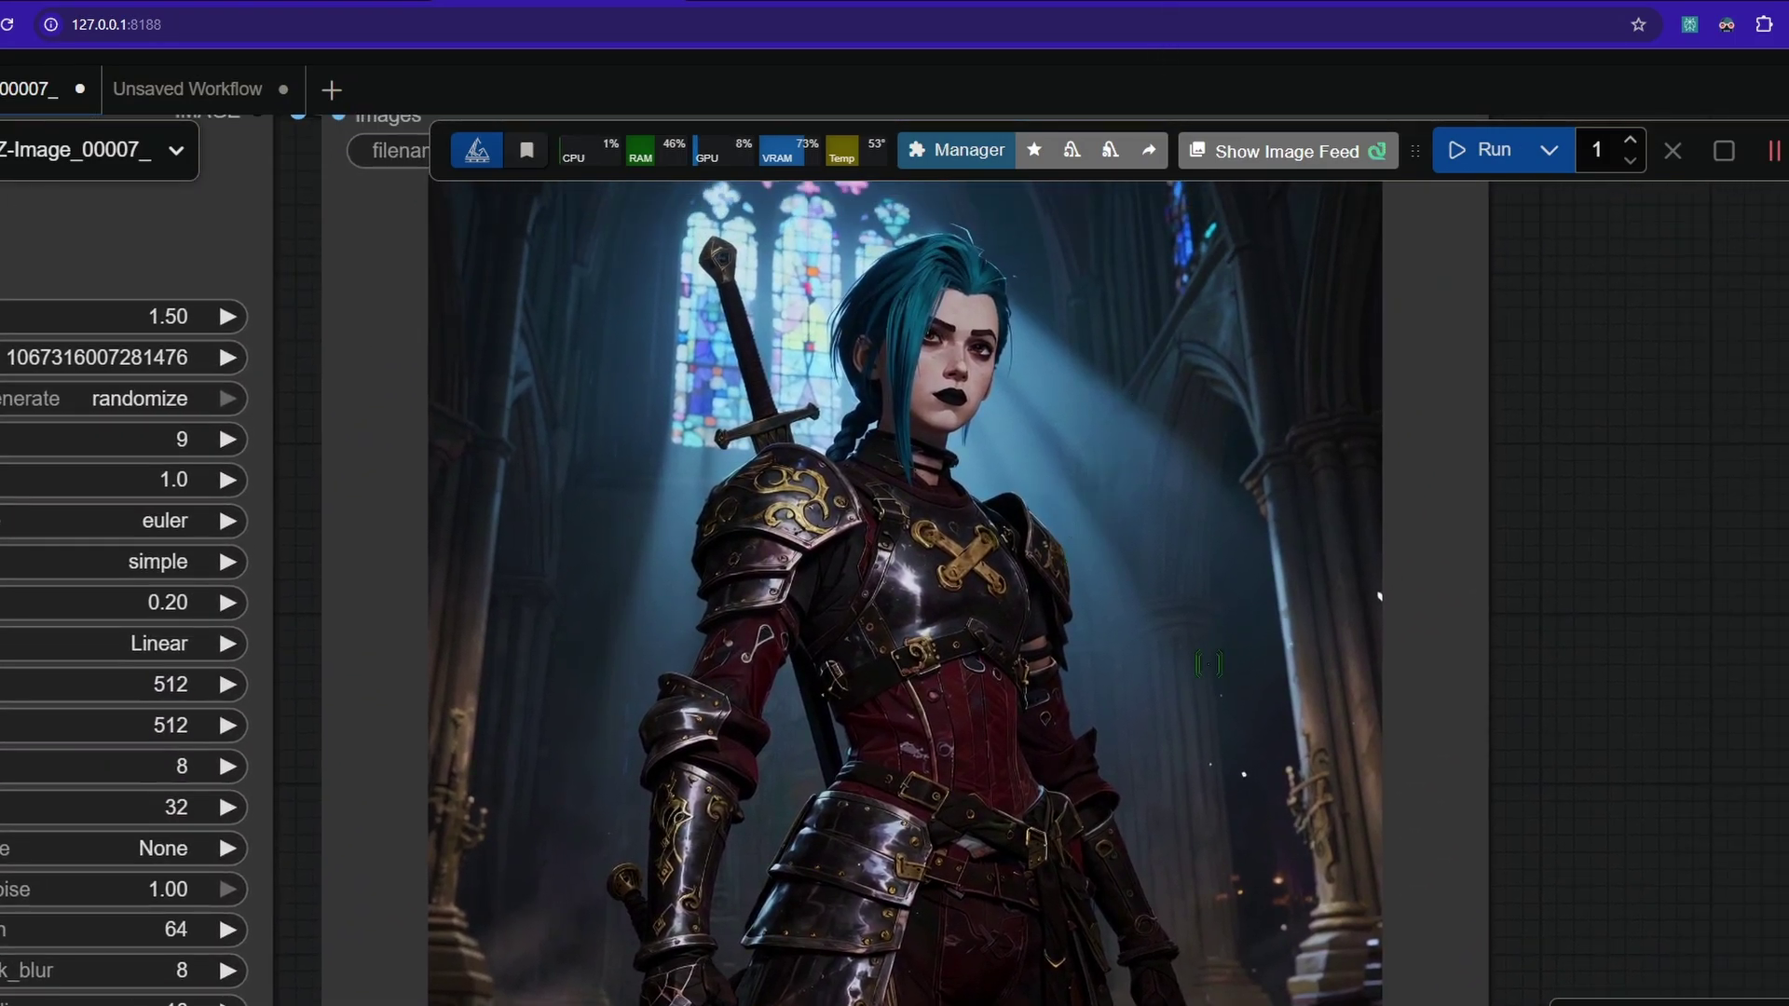
scroll(848, 454, up, 8)
drag(1177, 542, 1417, 835)
scroll(698, 407, up, 5)
scroll(764, 573, down, 9)
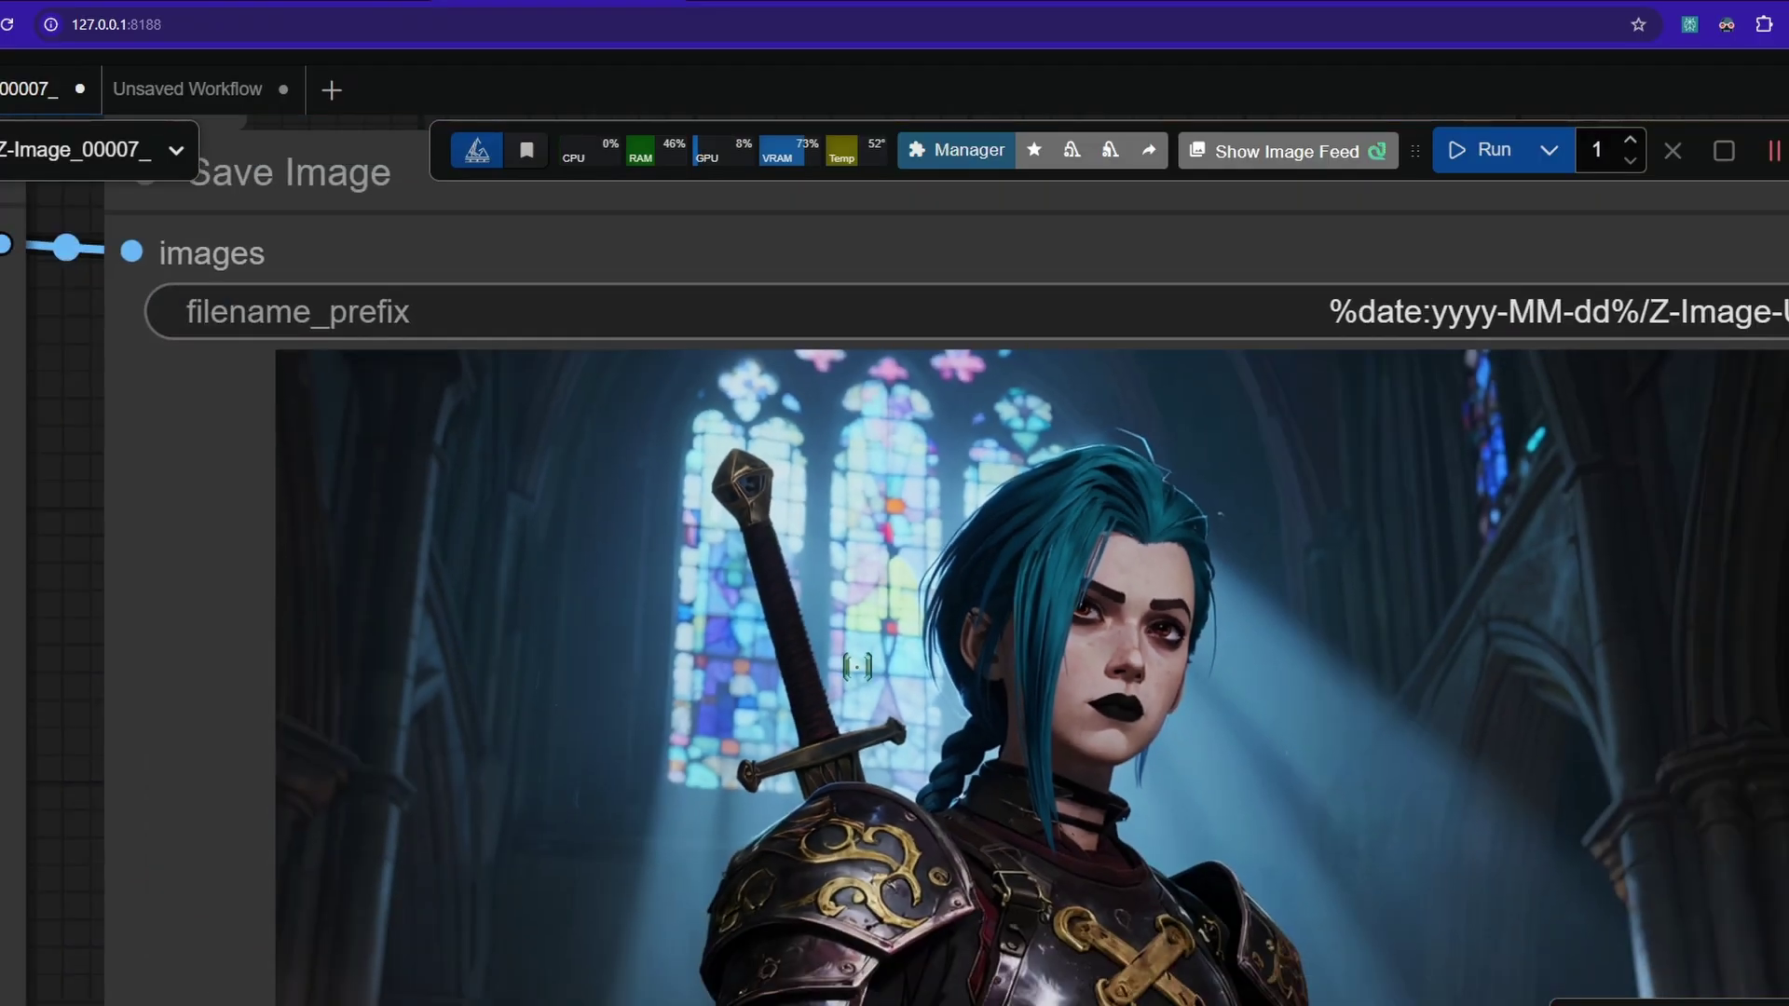
scroll(1224, 661, down, 5)
scroll(1224, 661, down, 3)
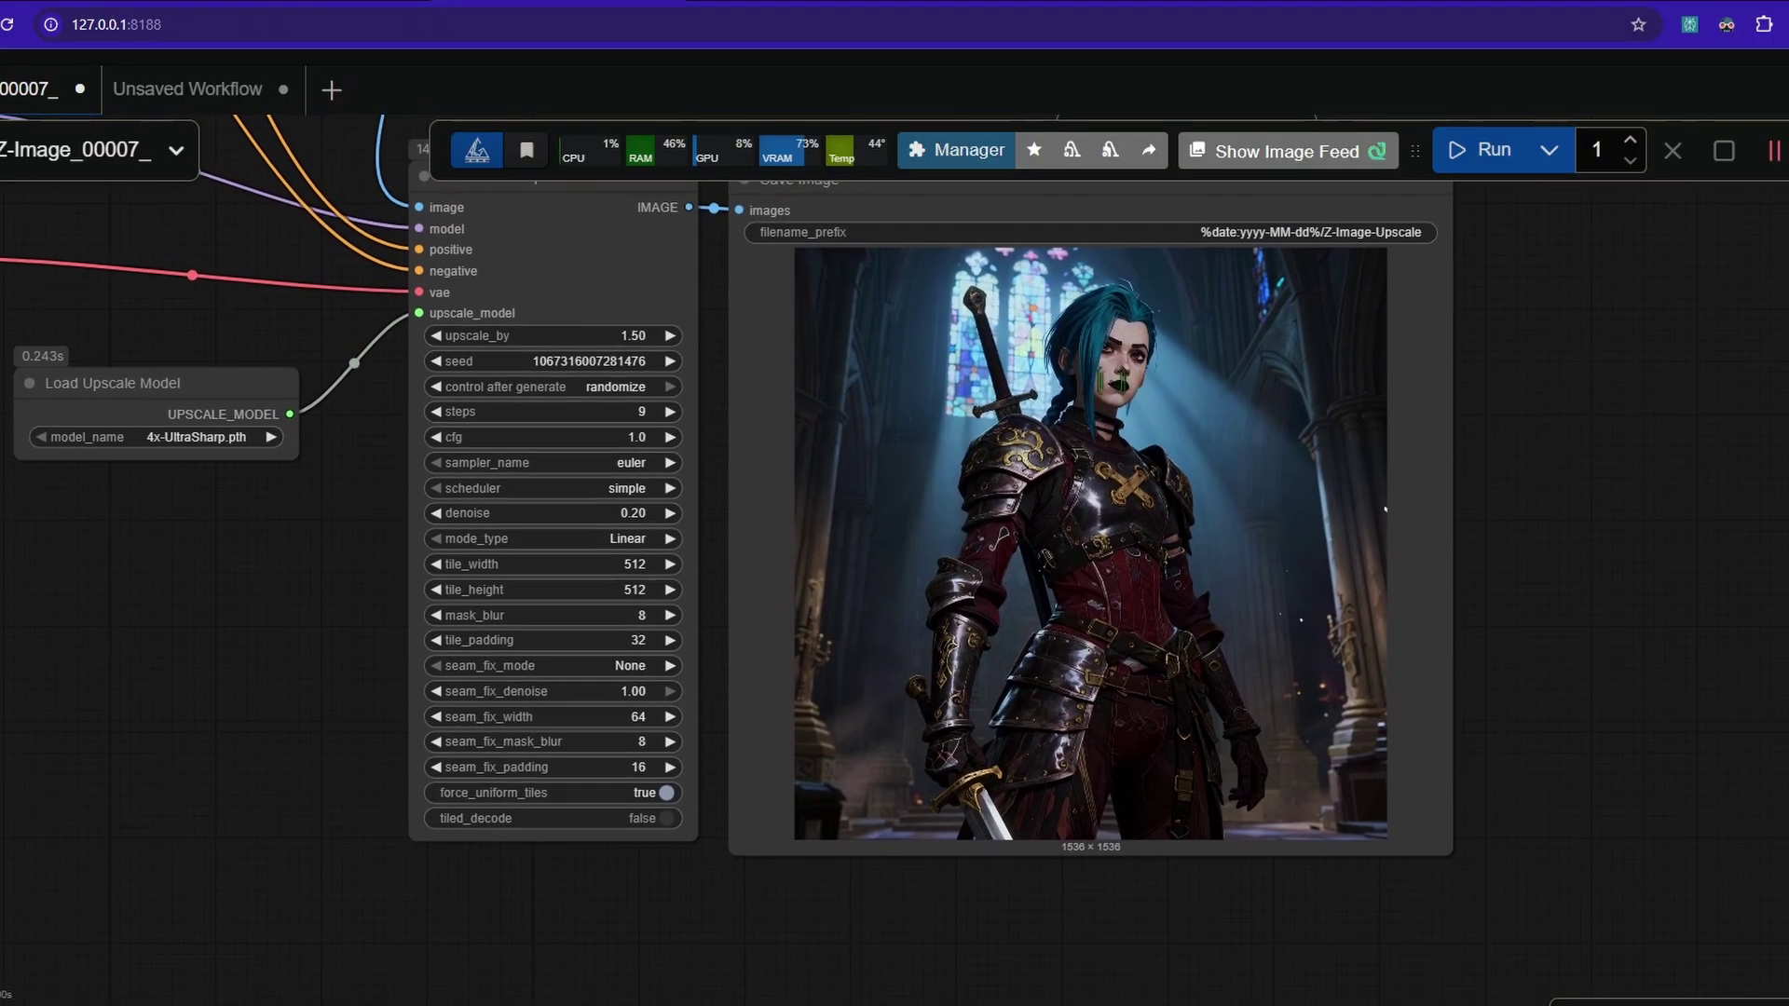
scroll(1118, 433, up, 2)
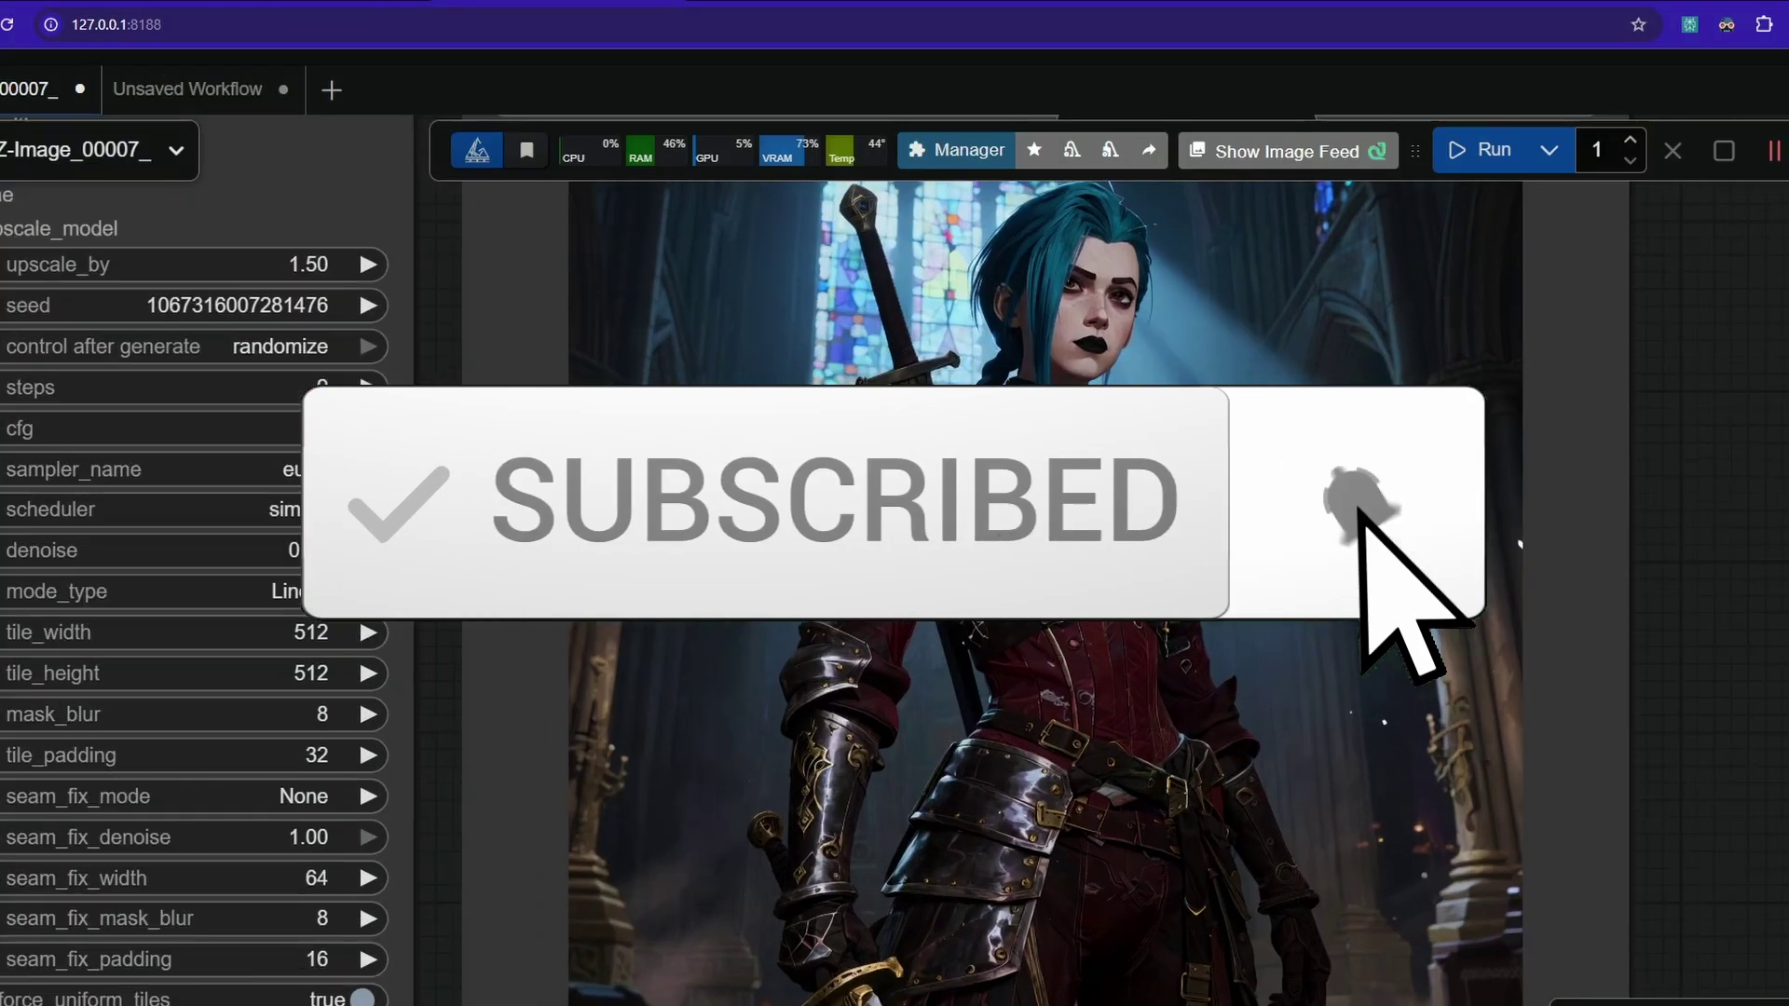
scroll(1222, 499, up, 3)
drag(1223, 498, 1335, 838)
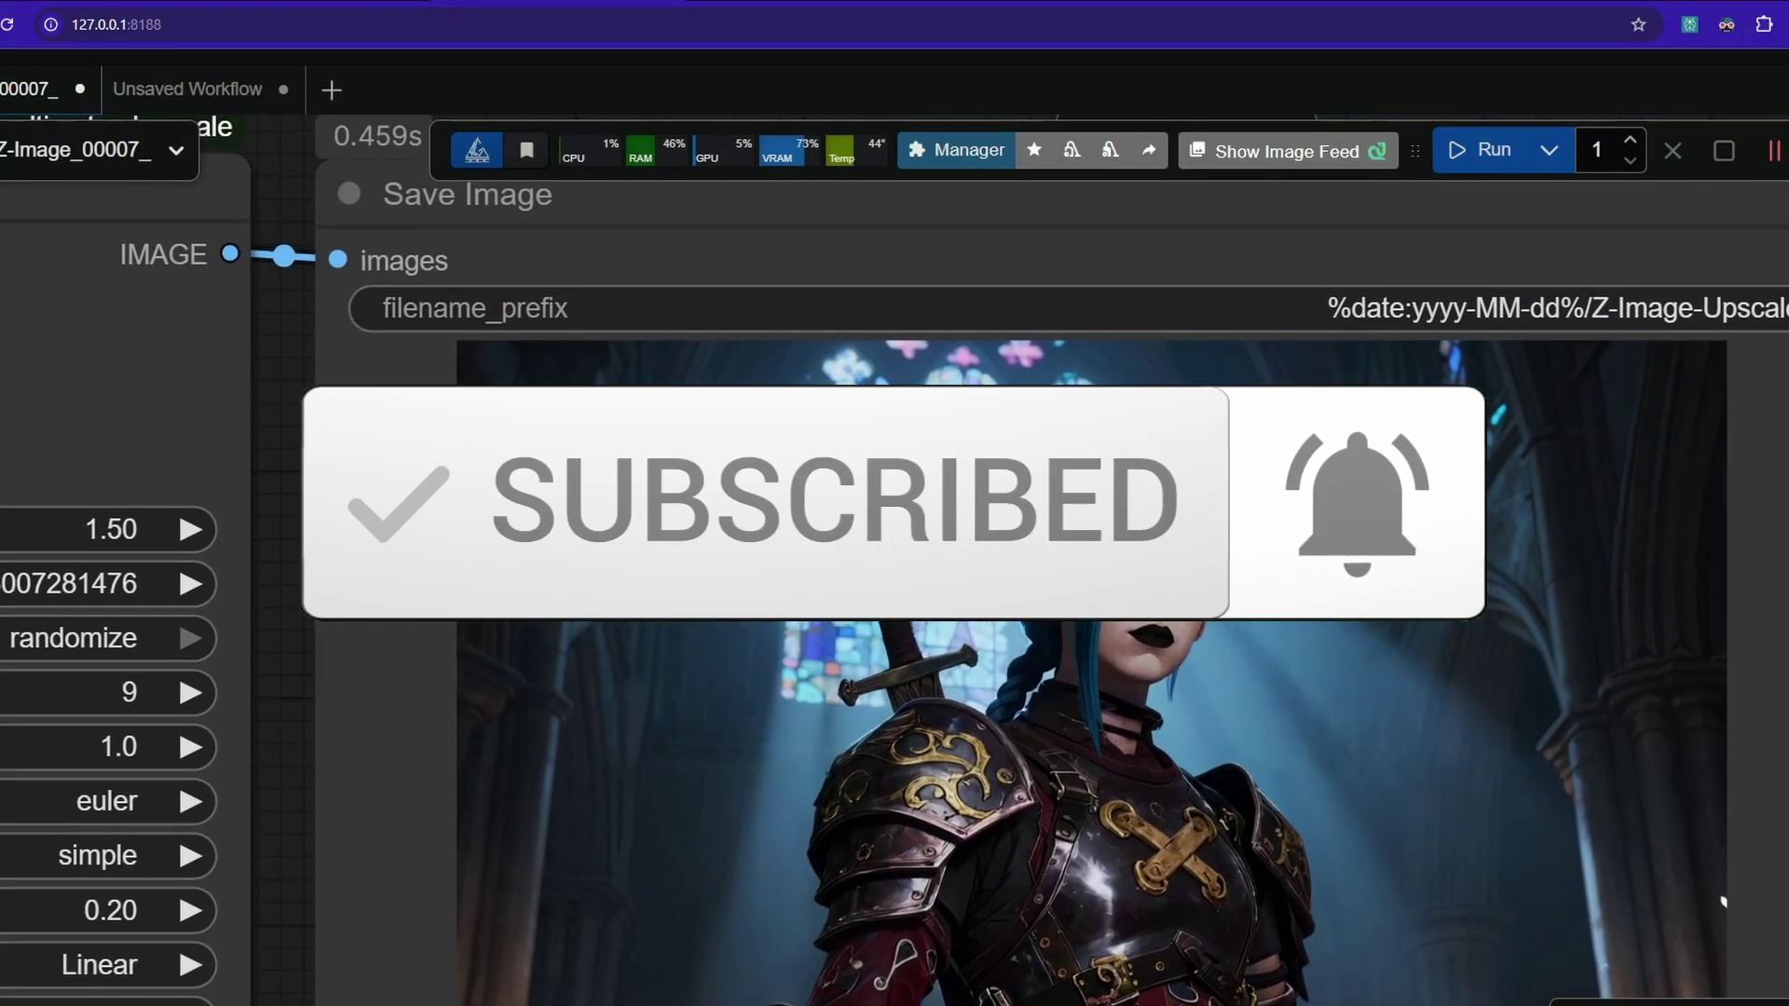
scroll(1239, 531, down, 4)
drag(1321, 944, 1210, 823)
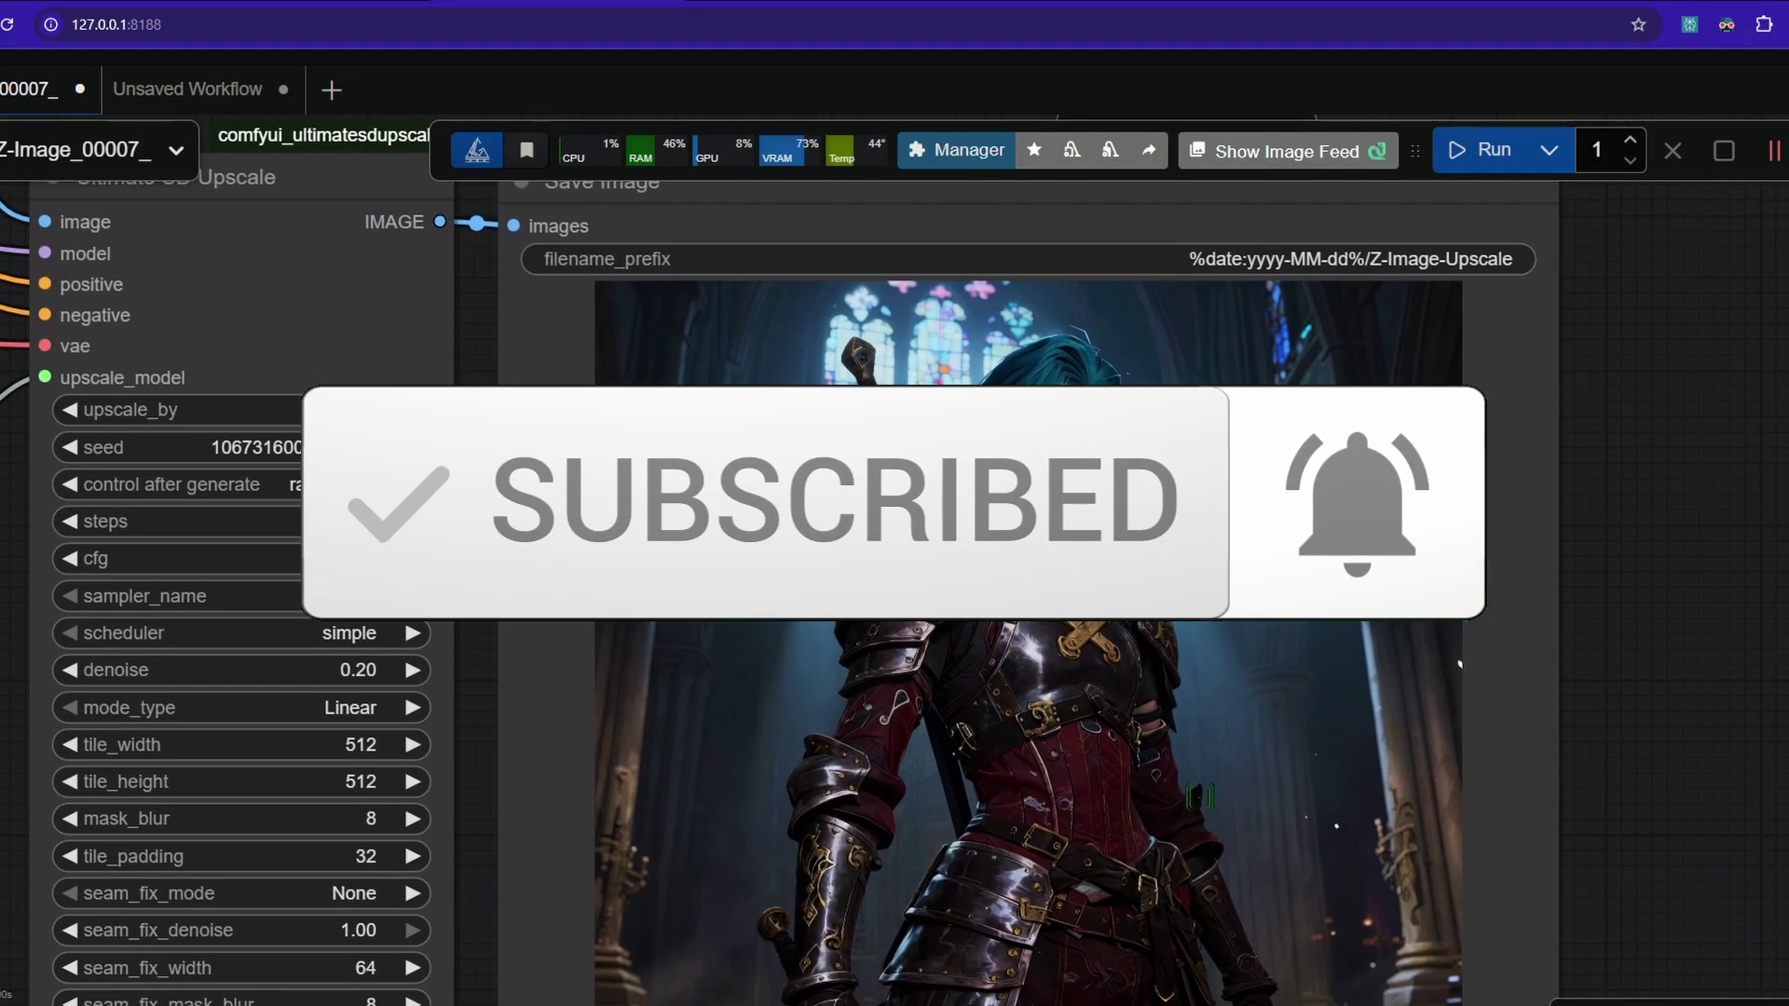